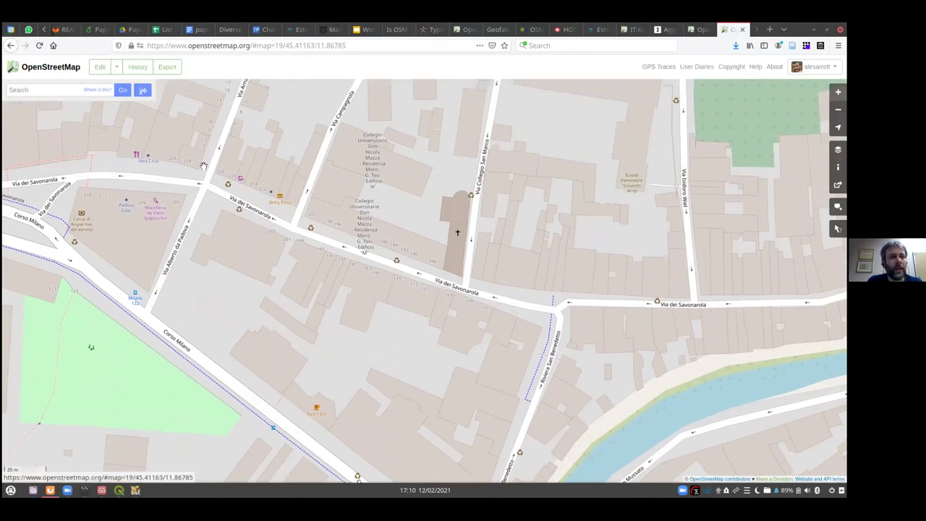
Step: Export a manually selected area from 45.41116 to 45.41224 latitude and 11.86550 to 11.86786 longitude, saving it as map.osm
left_click_drag(220, 175, 263, 171)
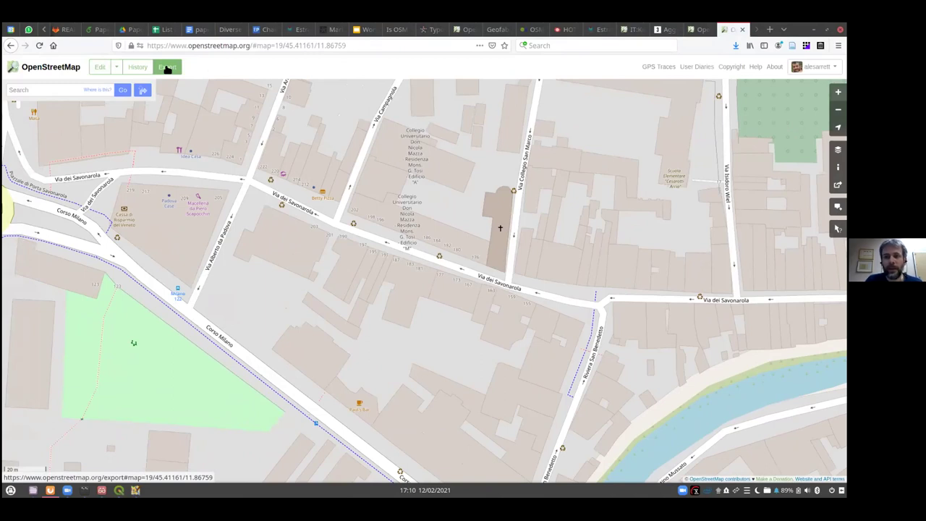
left_click(167, 68)
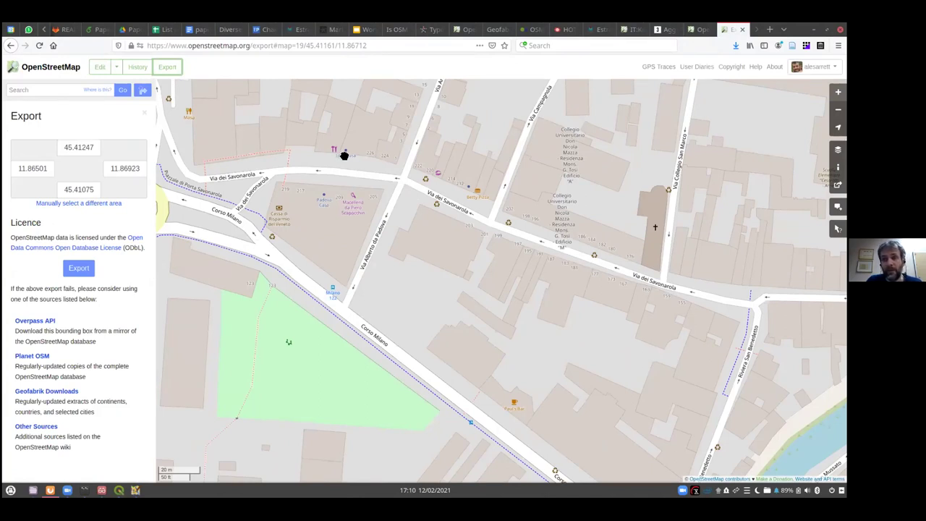
left_click(53, 206)
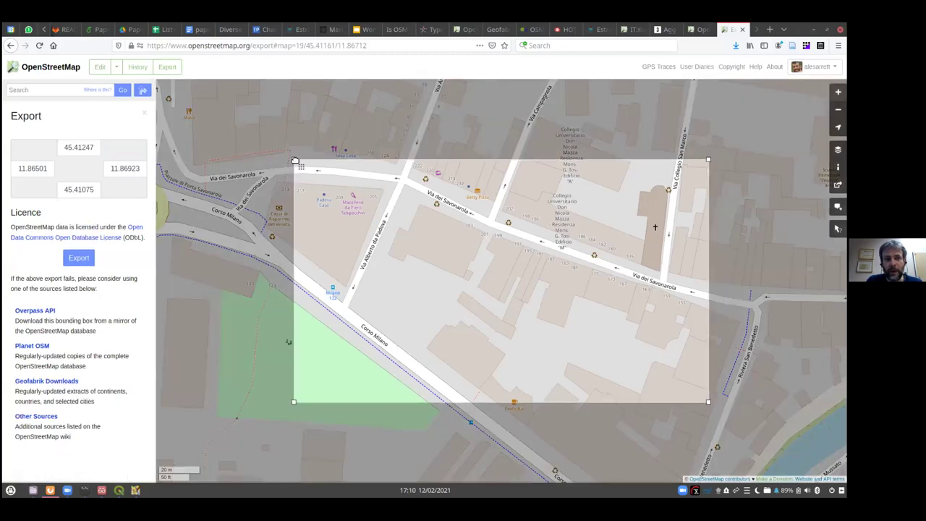
left_click_drag(294, 161, 242, 141)
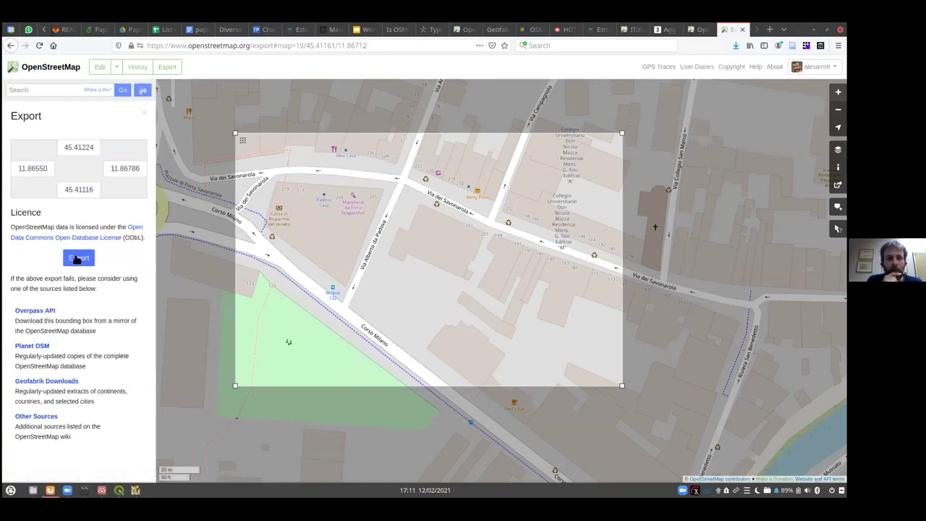
left_click(77, 258)
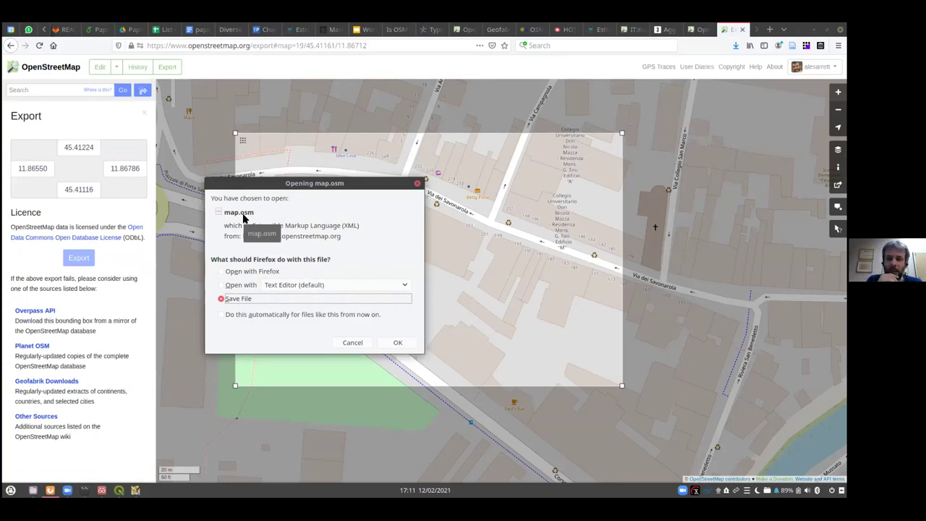
left_click(392, 343)
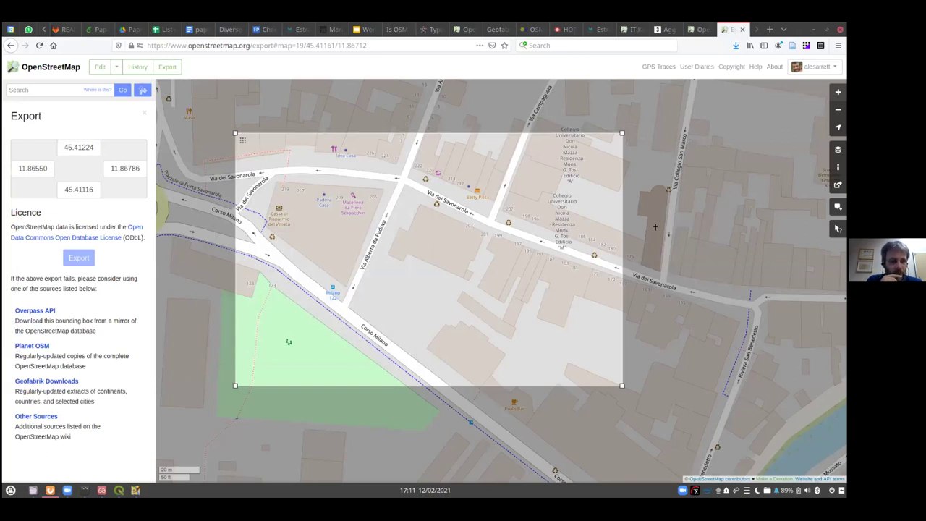
Step: Switch to QGIS and add all layers of the downloaded map.osm file: lines, multilinestrings, multipolygons, other_relations and points
key("alt+Tab")
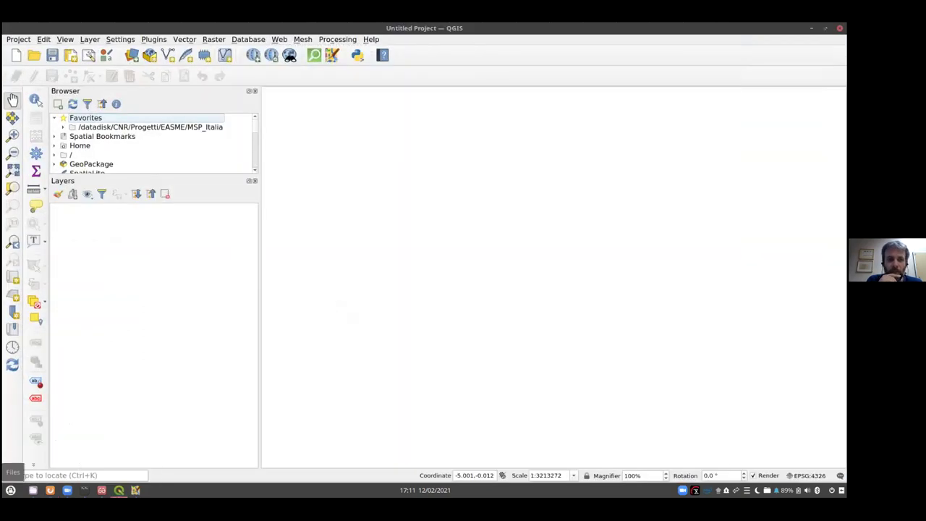
left_click(33, 490)
left_click(129, 416)
left_click_drag(129, 417, 536, 327)
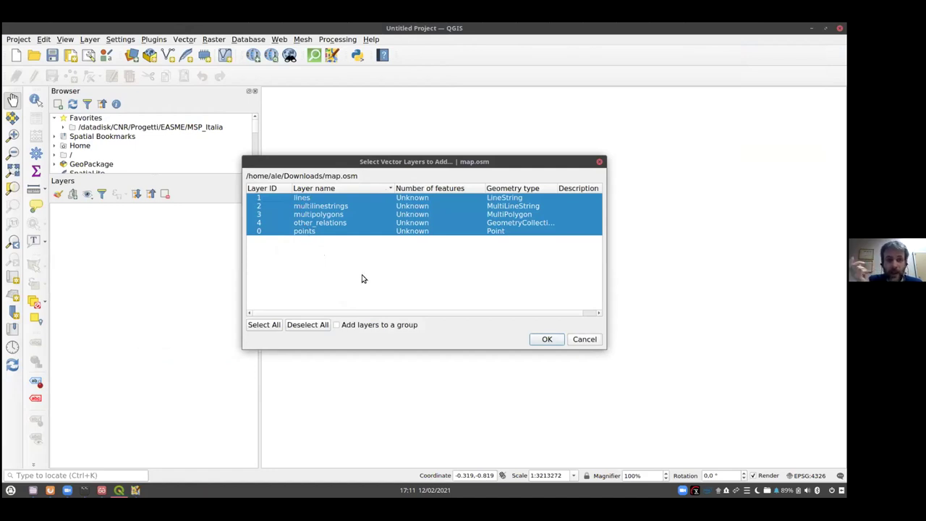
left_click(546, 339)
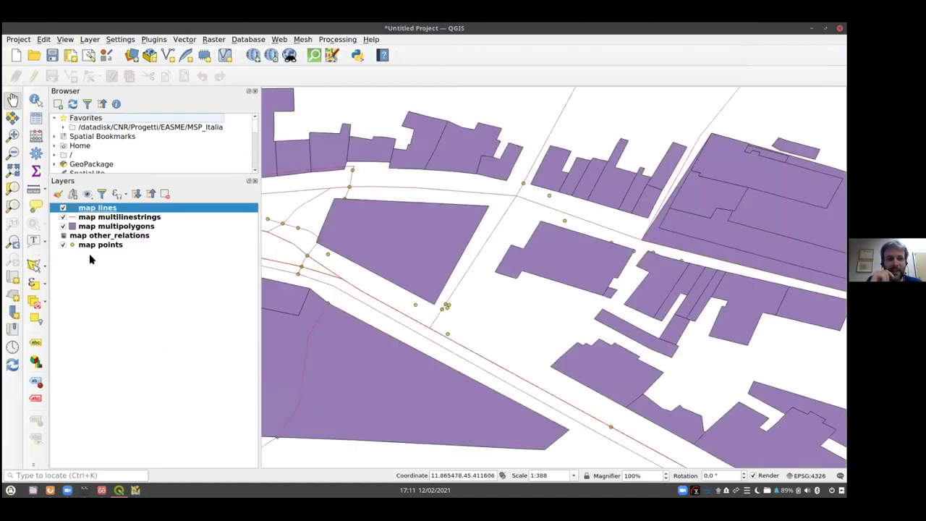
Step: Set the project coordinate reference system to WGS 84 / Pseudo-Mercator (EPSG:3857) and inspect the imported features on the map
scroll(608, 300, "down", 1)
left_click(809, 475)
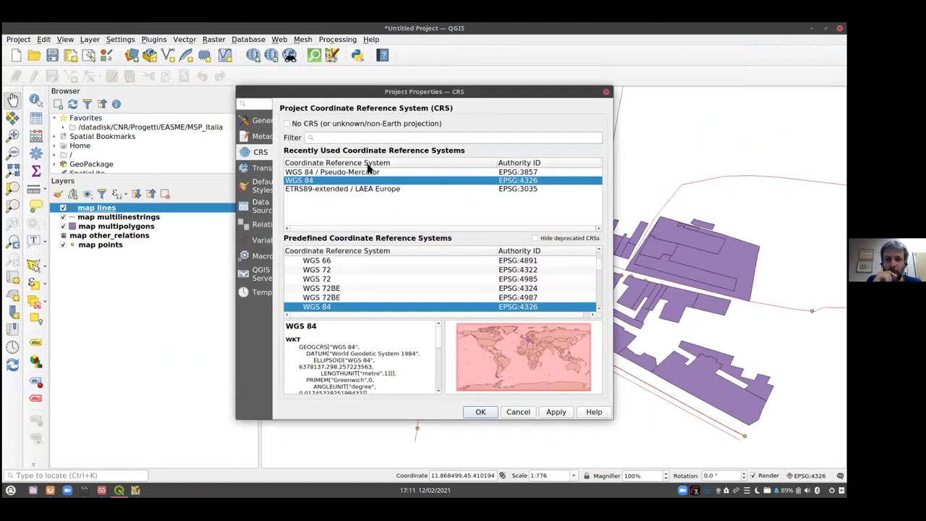
left_click(368, 171)
left_click(481, 412)
left_click_drag(470, 356, 379, 329)
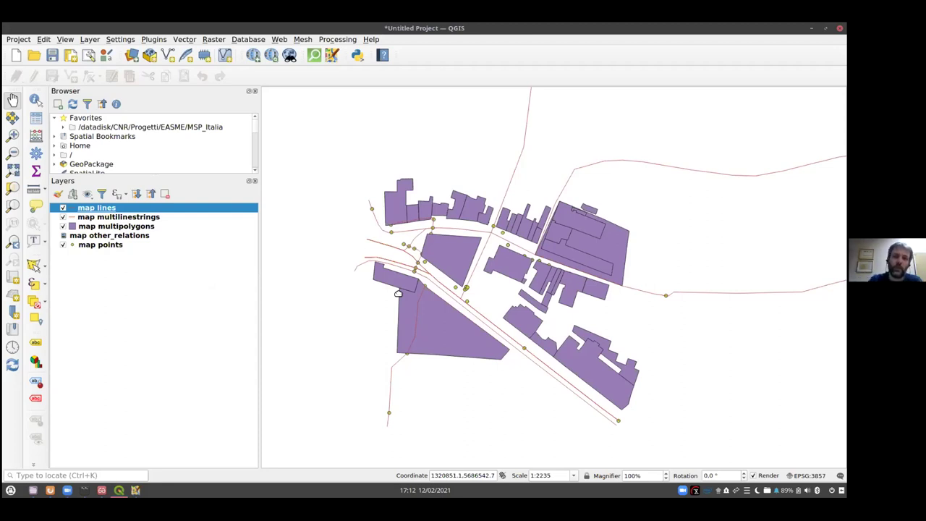
scroll(438, 240, "down", 2)
scroll(440, 240, "up", 2)
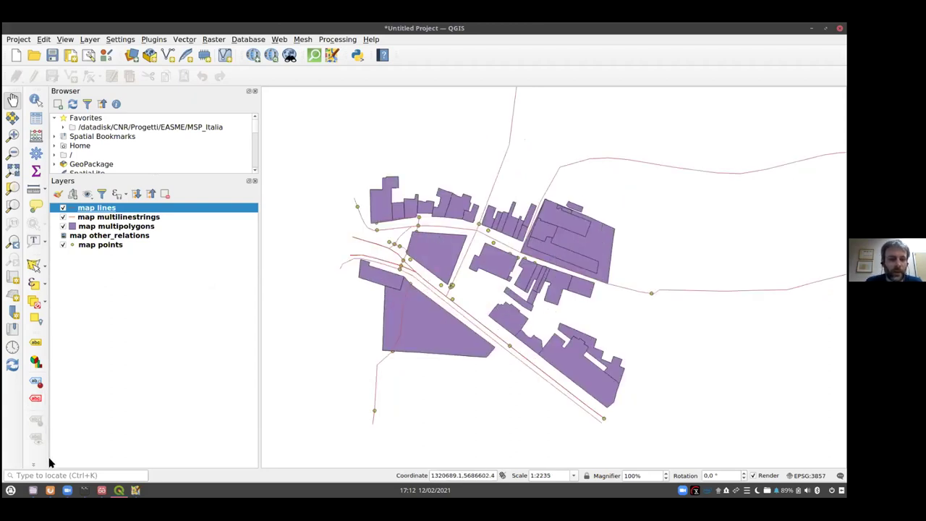
Step: Switch back to the OpenStreetMap website in Firefox and close the Export pane
left_click(50, 489)
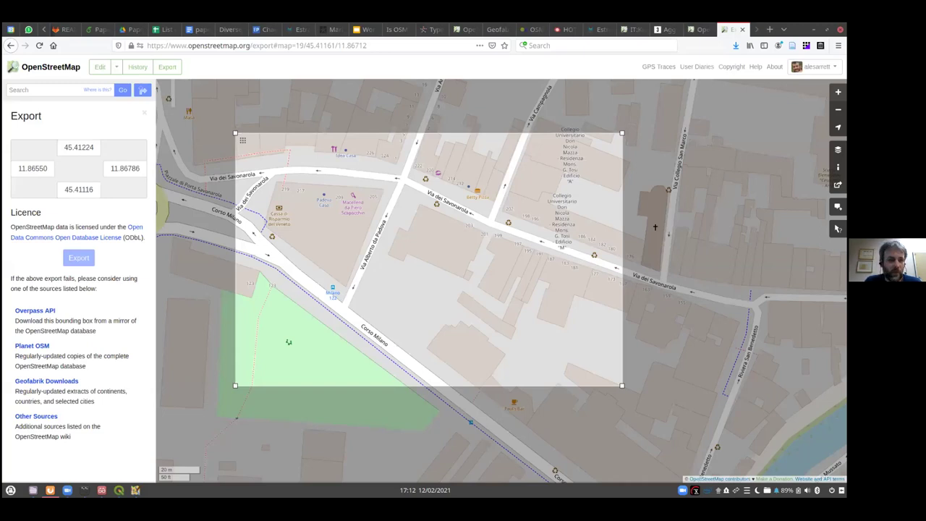
left_click(144, 113)
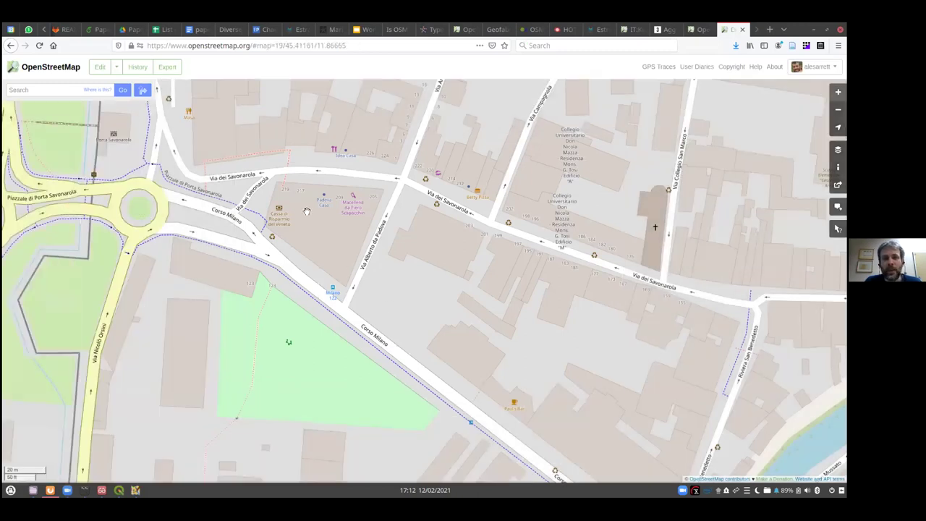
scroll(394, 251, "down", 1)
scroll(413, 271, "up", 1)
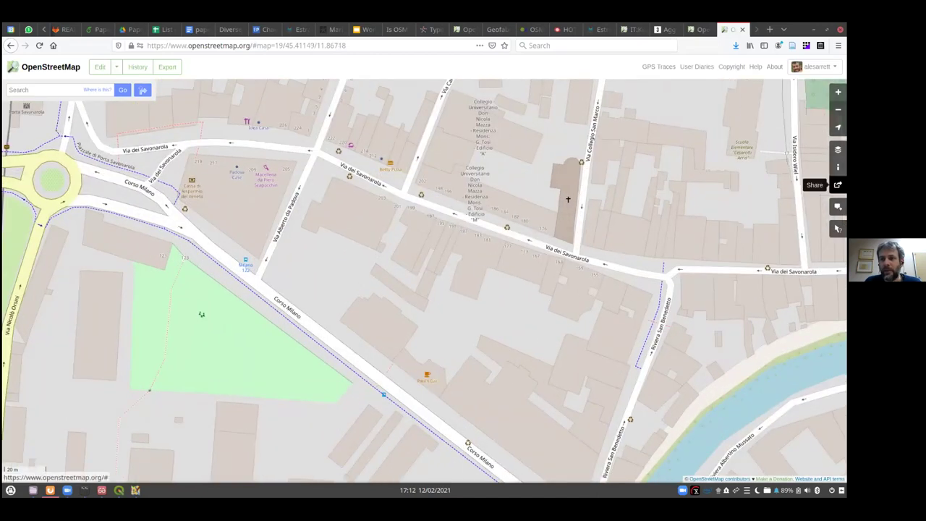
Step: Open the map's sharing options and set custom dimensions of about 1468 x 830 for the image
left_click(837, 185)
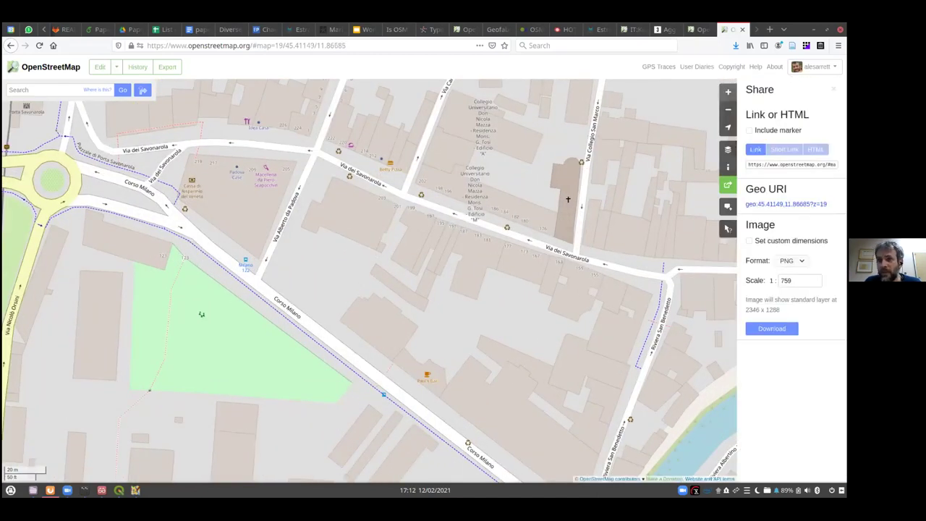
left_click(750, 241)
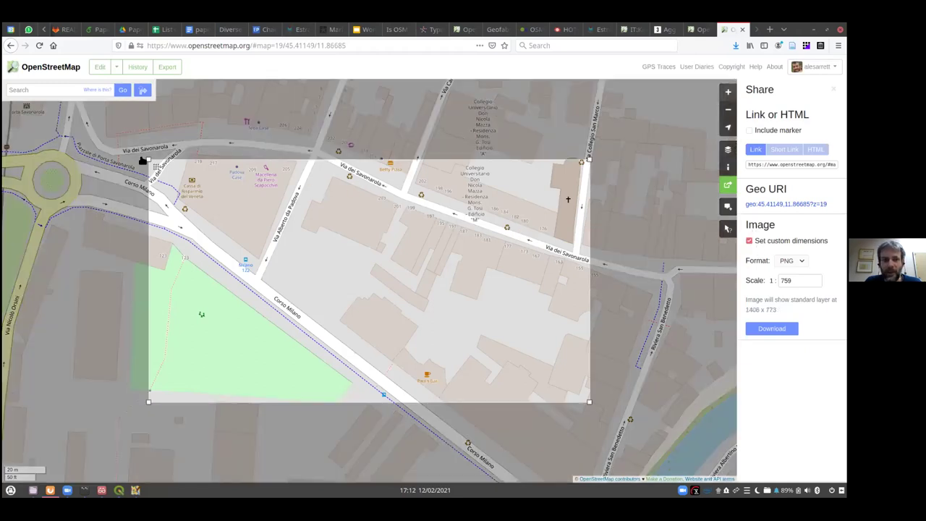
left_click_drag(150, 162, 130, 143)
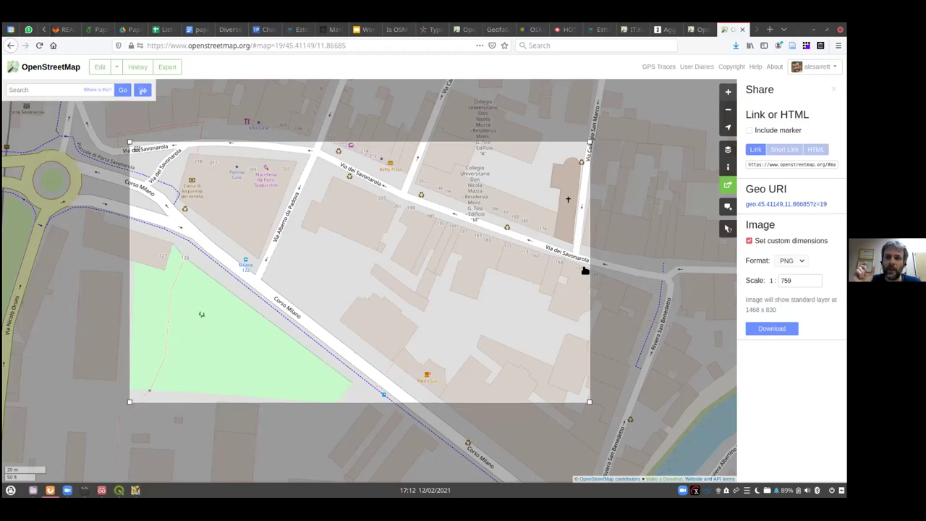
Step: View OpenStreetMap's Copyright and License page, and return to the map
left_click(730, 68)
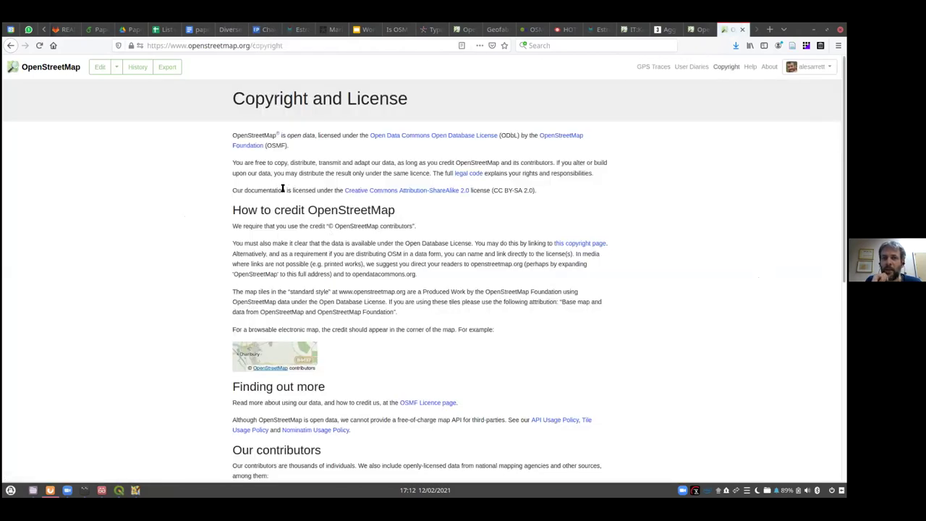
left_click(10, 45)
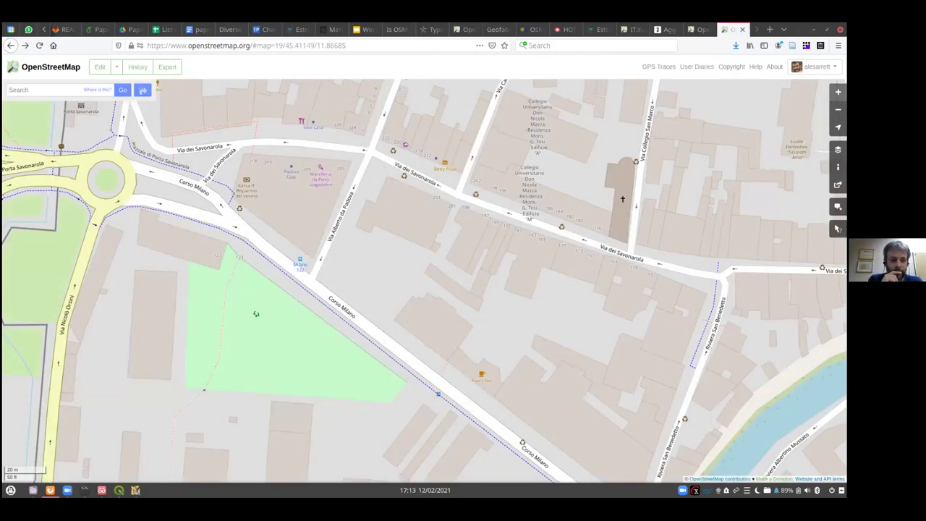
key("alt+Tab")
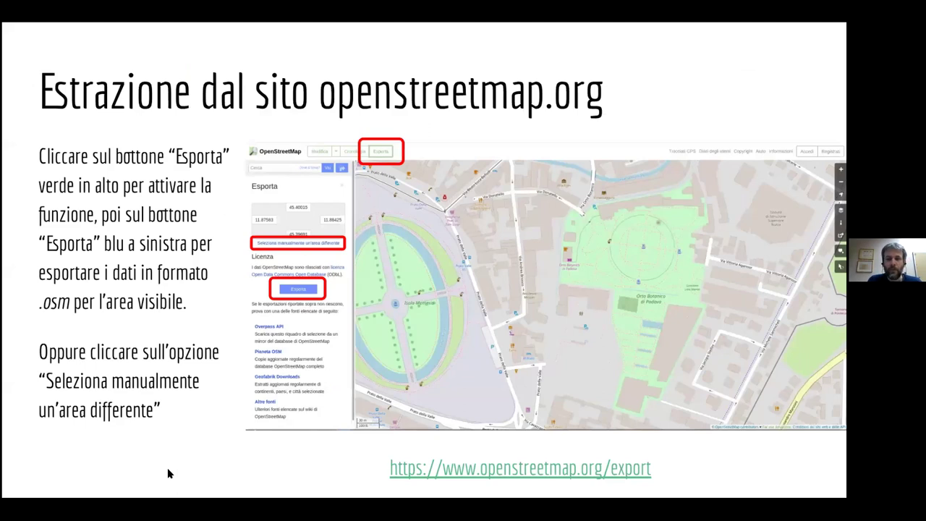
key("Right")
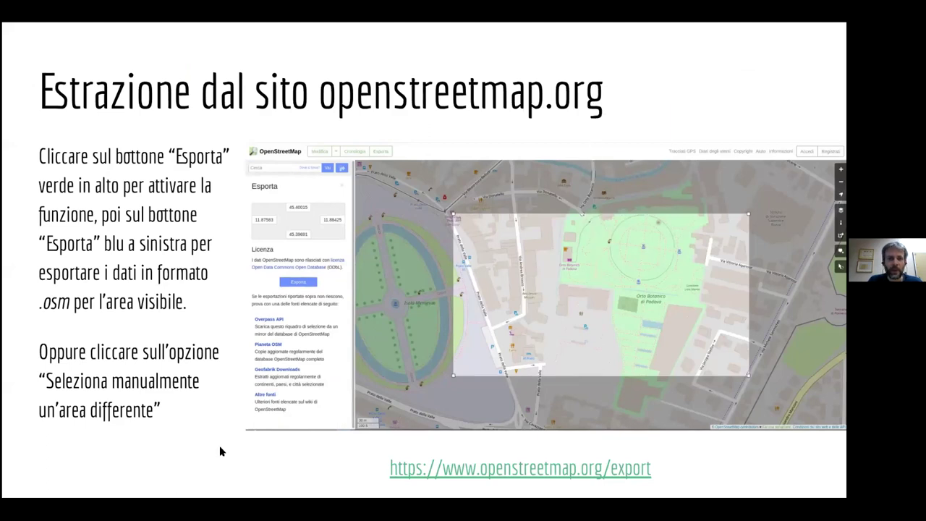
key("Right")
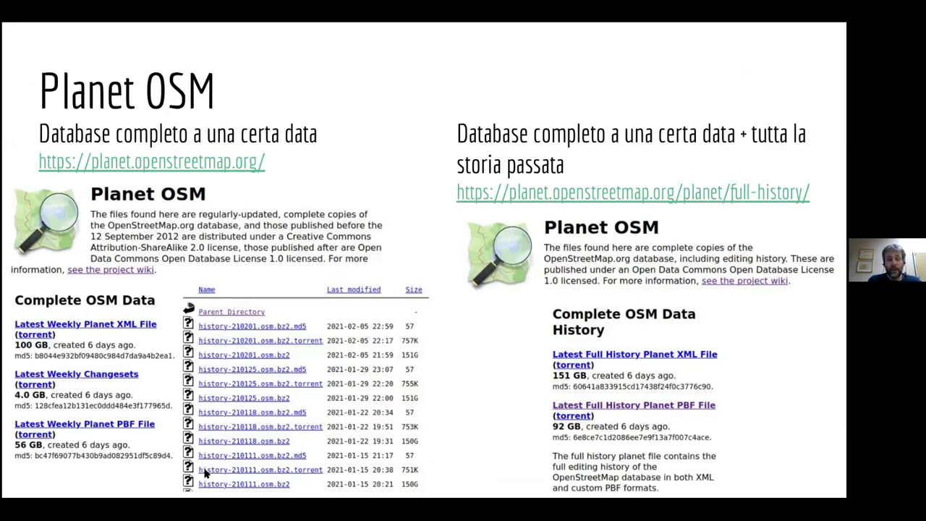
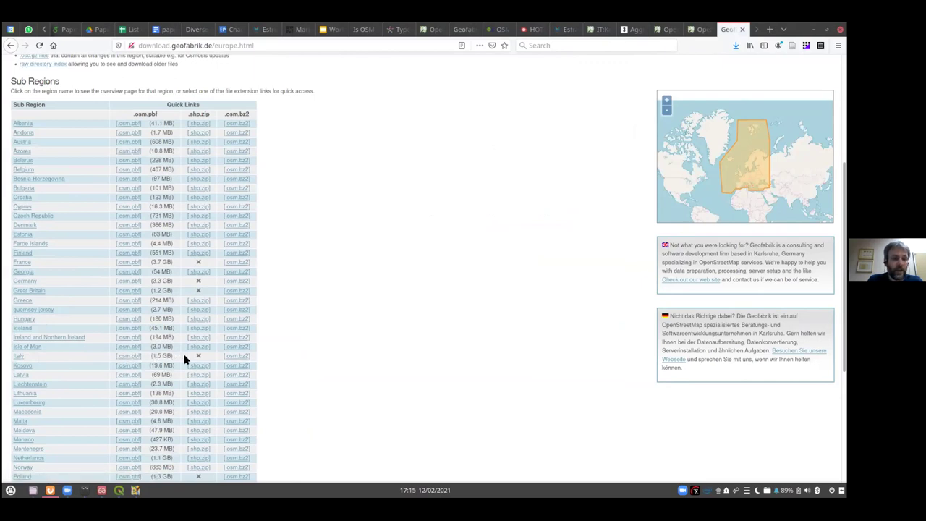
Step: Examine Geofabrik's download formats and sub-regions for Europe, Italy and Nord-Est, and return to the Italy page
scroll(81, 355, "up", 2)
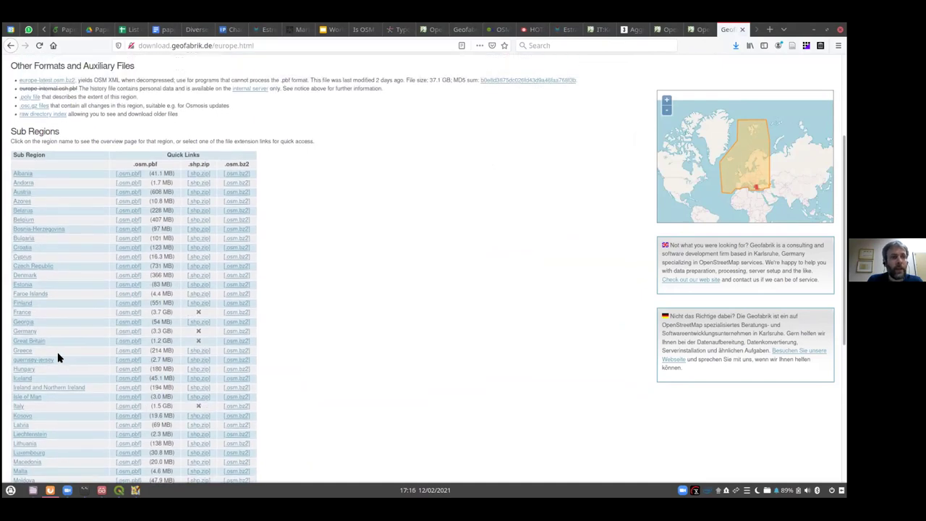
scroll(66, 175, "up", 3)
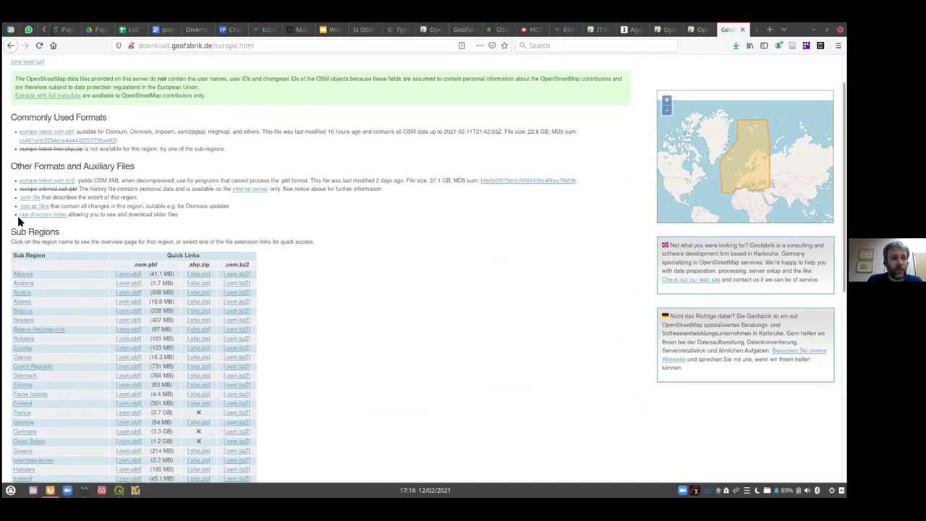
mouse_move(4, 167)
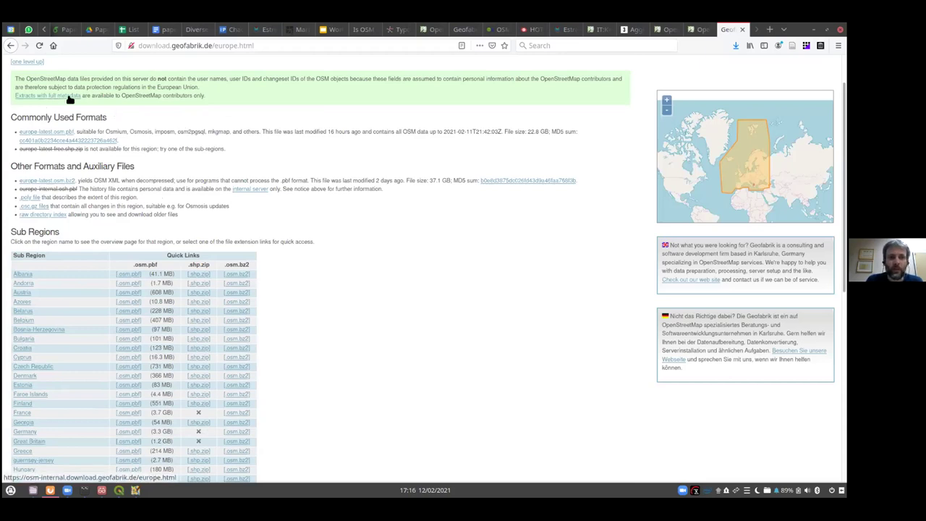
scroll(66, 352, "down", 3)
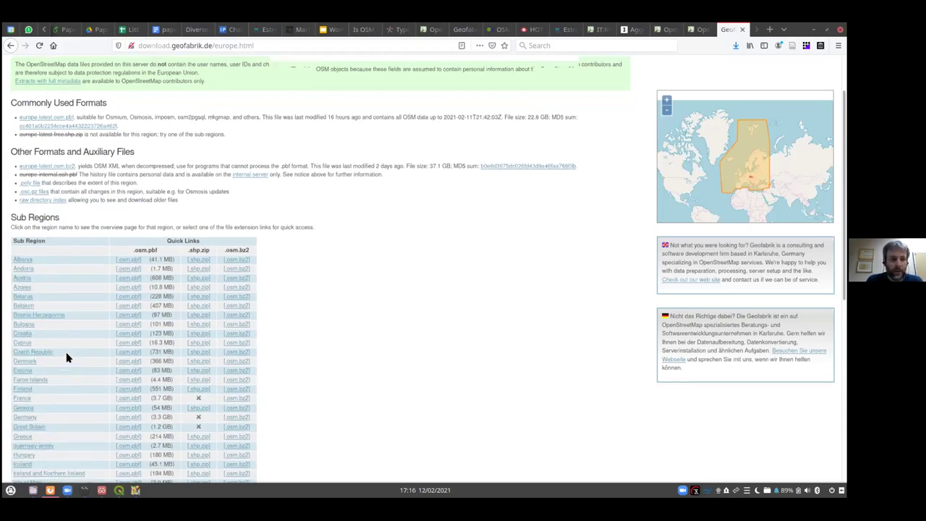
scroll(40, 361, "down", 2)
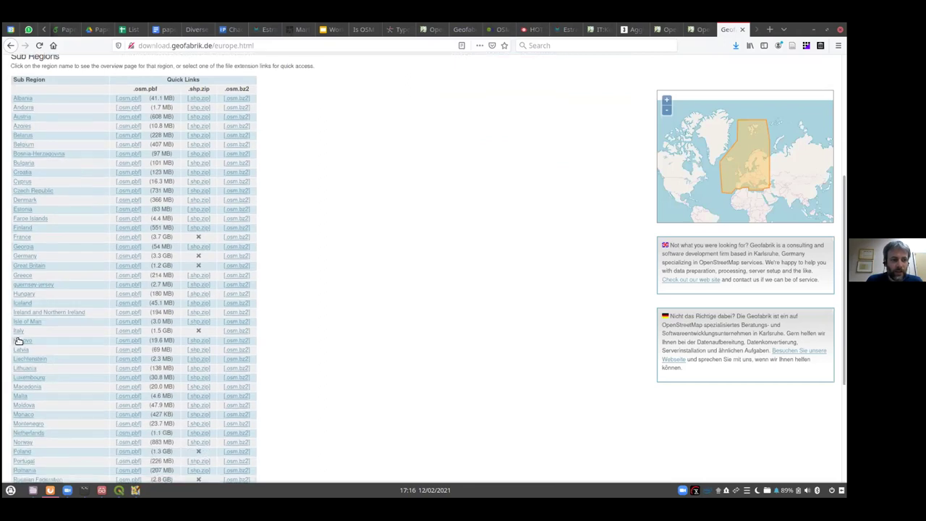
left_click(19, 332)
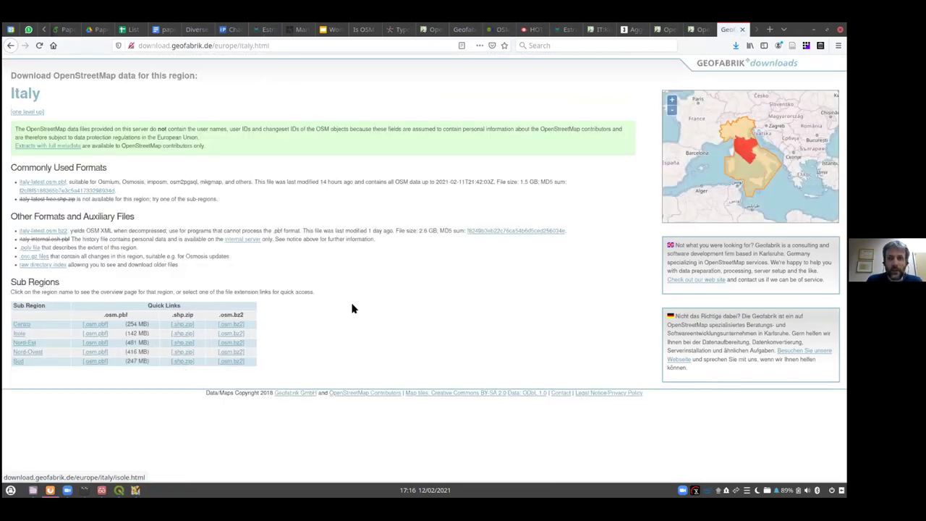
left_click(22, 342)
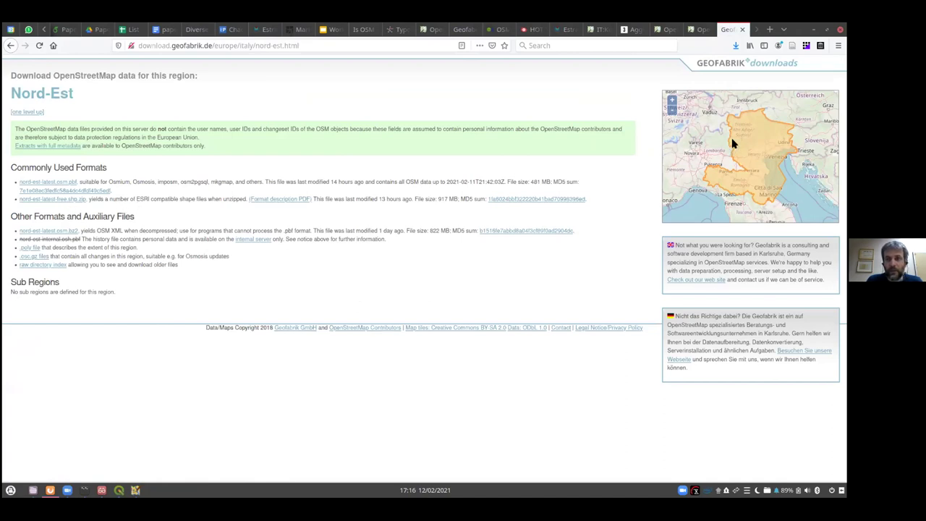
left_click(11, 46)
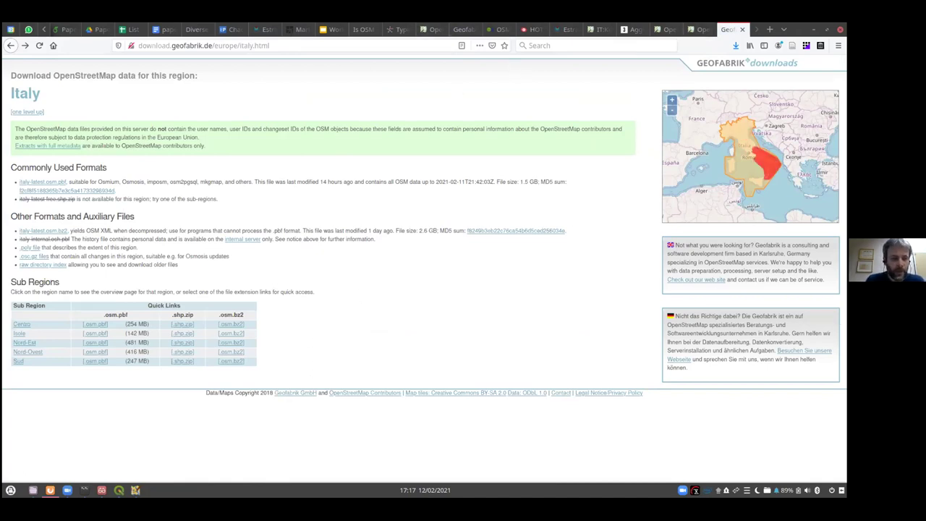
Step: Switch to the presentation, advance to the OSMaxx slide and open its osmaxx.hsr.ch link
key("alt+Tab")
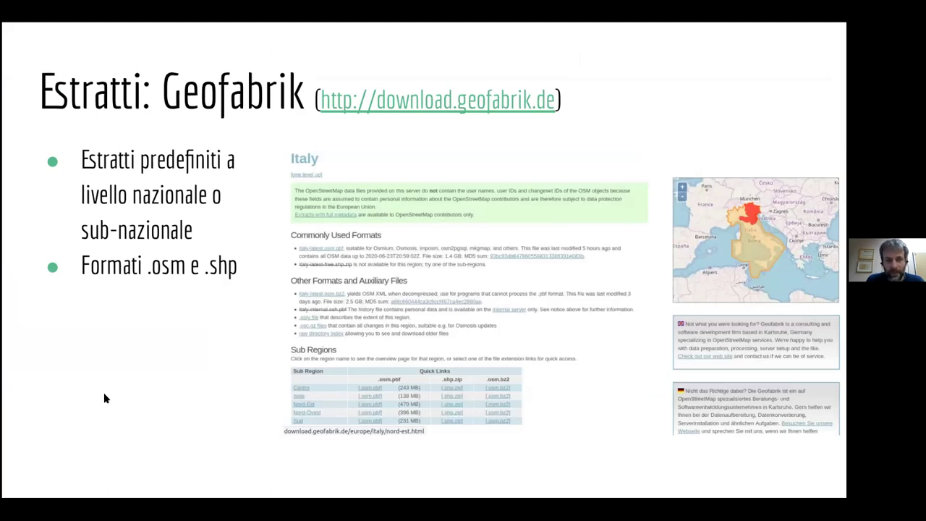
key("Right")
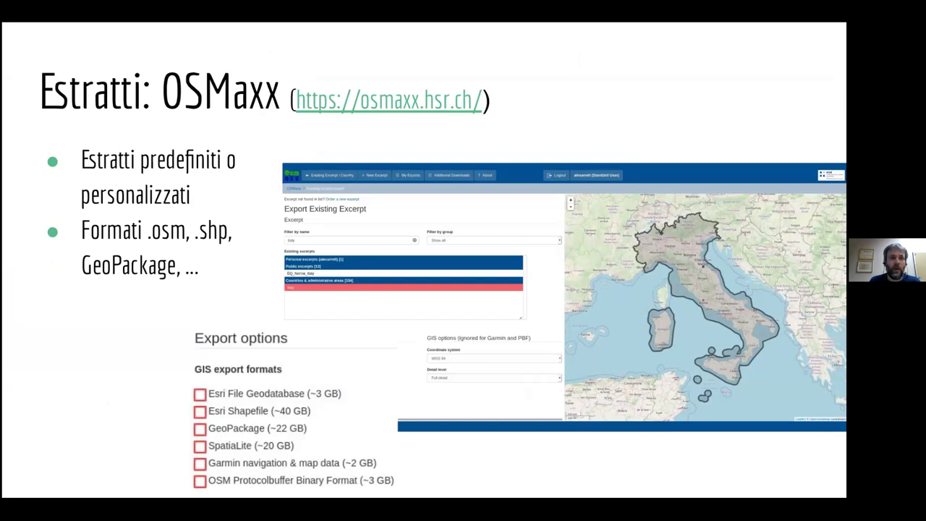
left_click(343, 106)
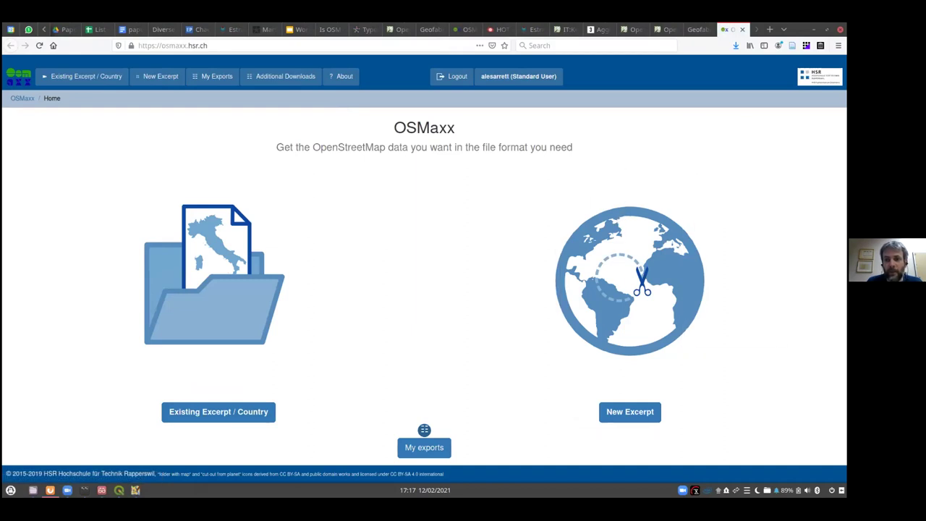
Step: Browse OSMaxx's list of existing excerpts, and open the form for ordering a new excerpt
left_click(210, 414)
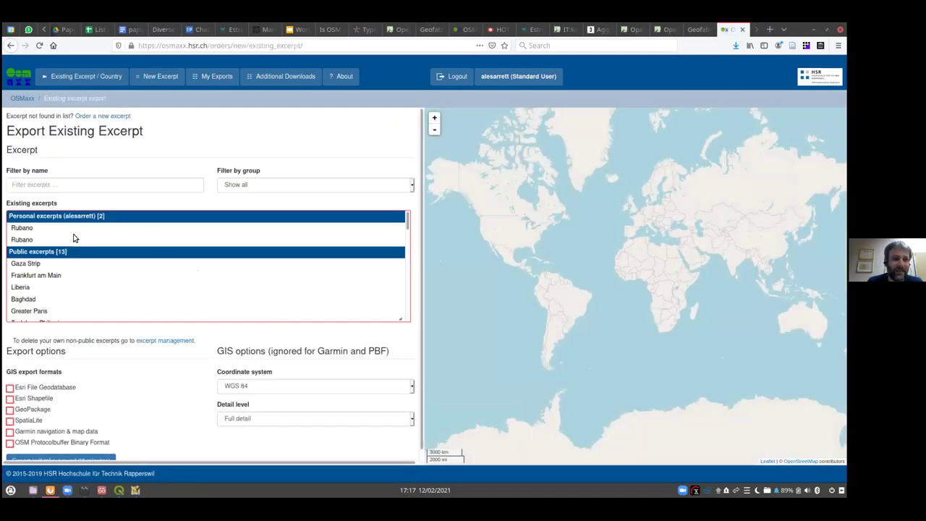
scroll(73, 238, "down", 2)
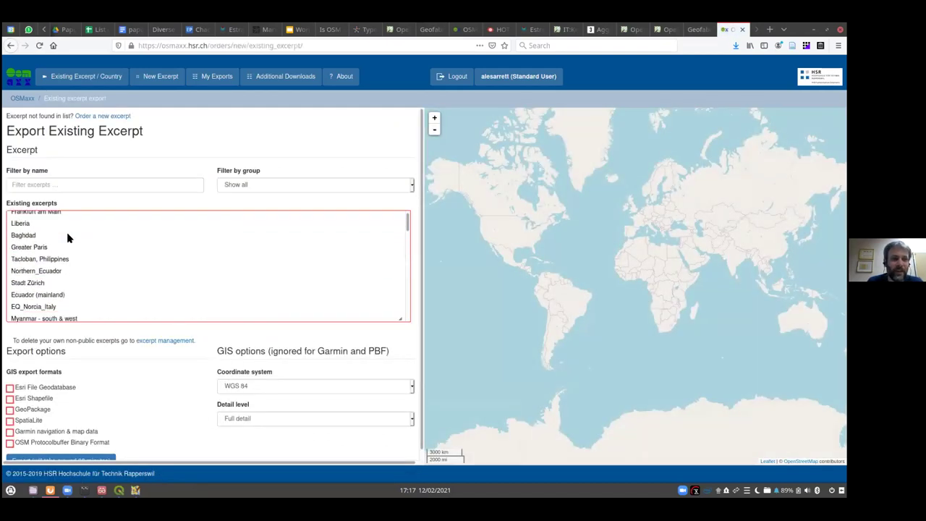
left_click(151, 77)
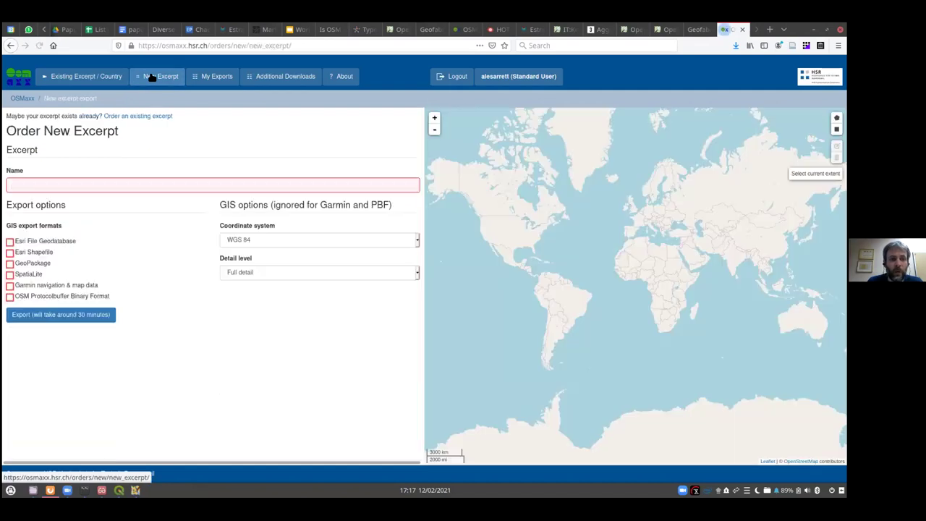
scroll(649, 215, "up", 6)
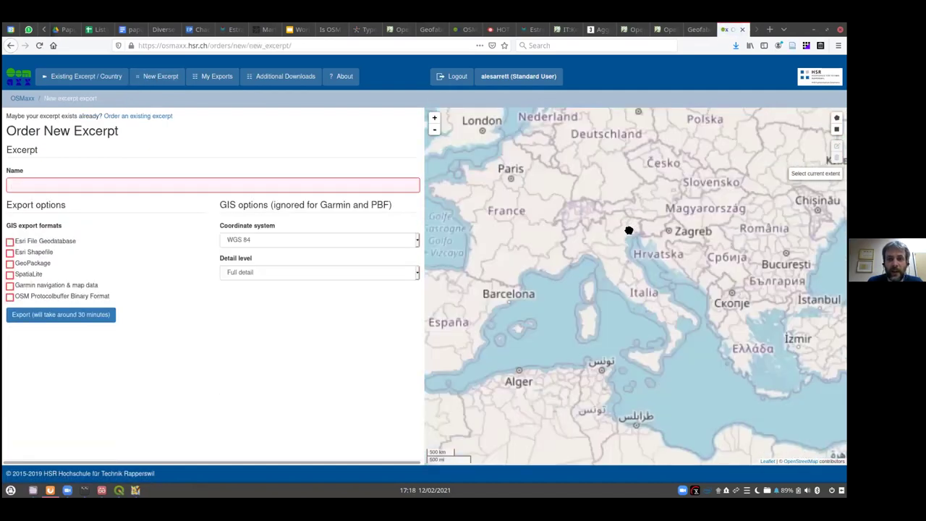
scroll(552, 342, "up", 3)
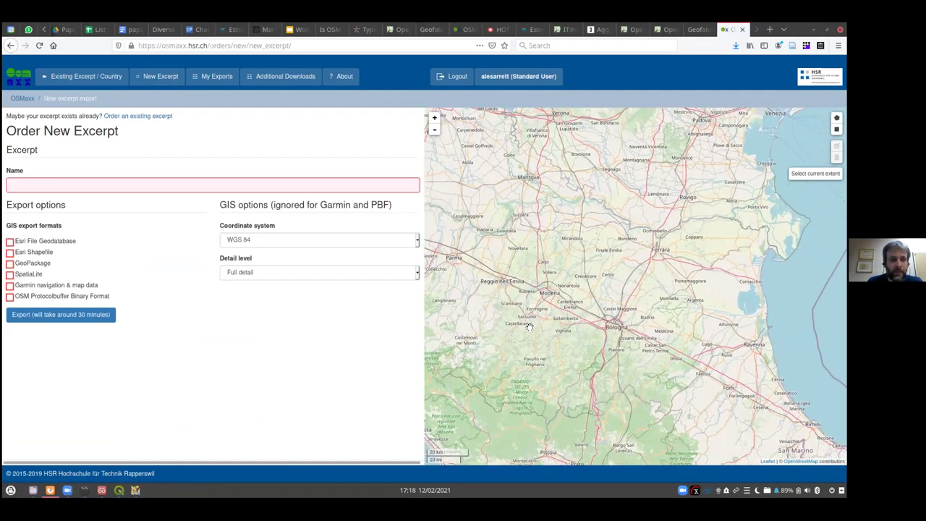
left_click(836, 128)
left_click_drag(530, 242, 534, 243)
mouse_move(558, 306)
left_mouse_down()
mouse_move(554, 314)
mouse_move(531, 268)
left_mouse_up()
left_click(836, 129)
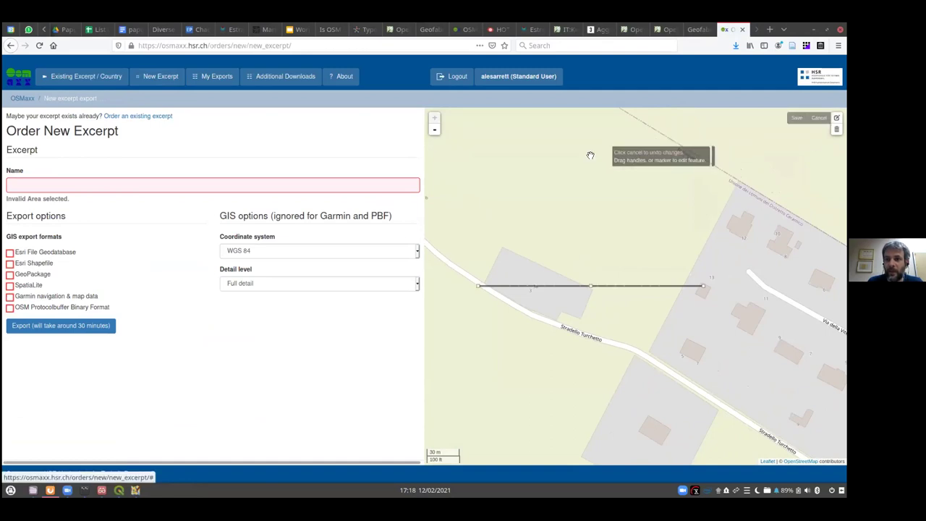
left_click(836, 129)
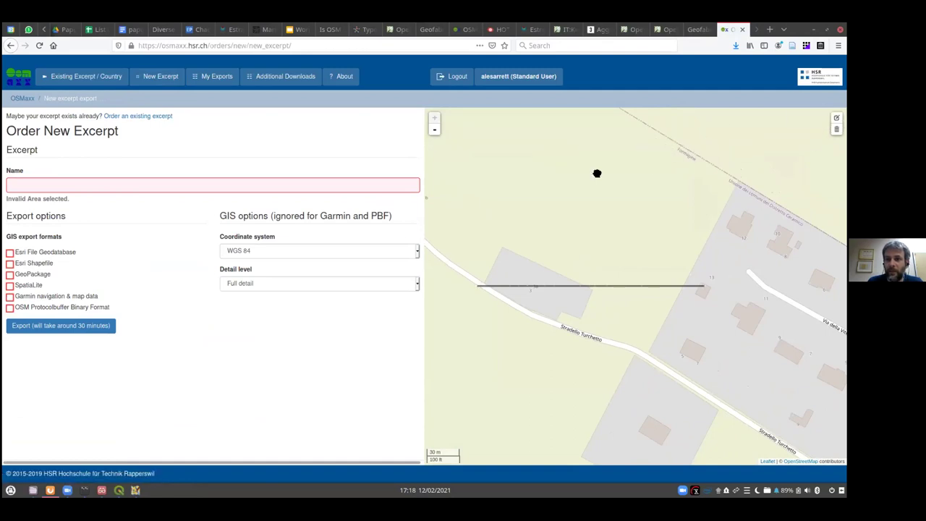
scroll(596, 252, "down", 1)
left_click(836, 128)
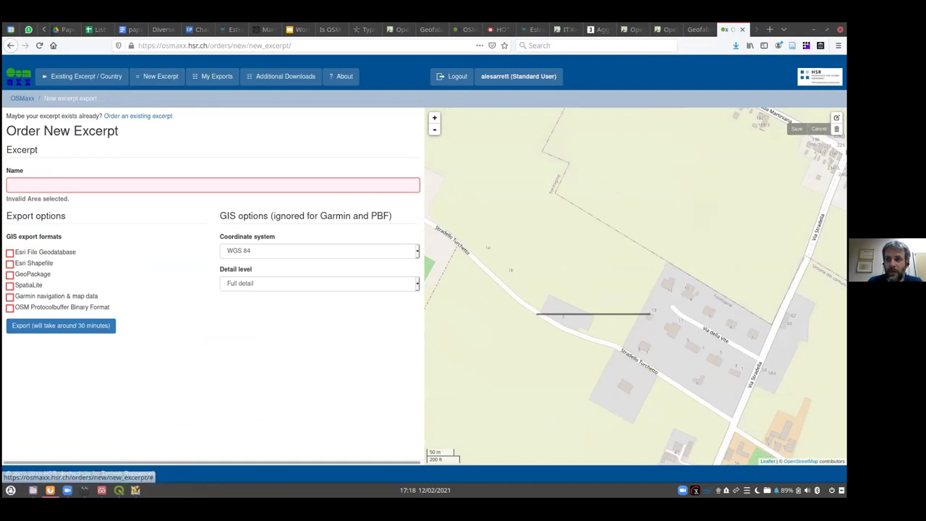
left_click(837, 129)
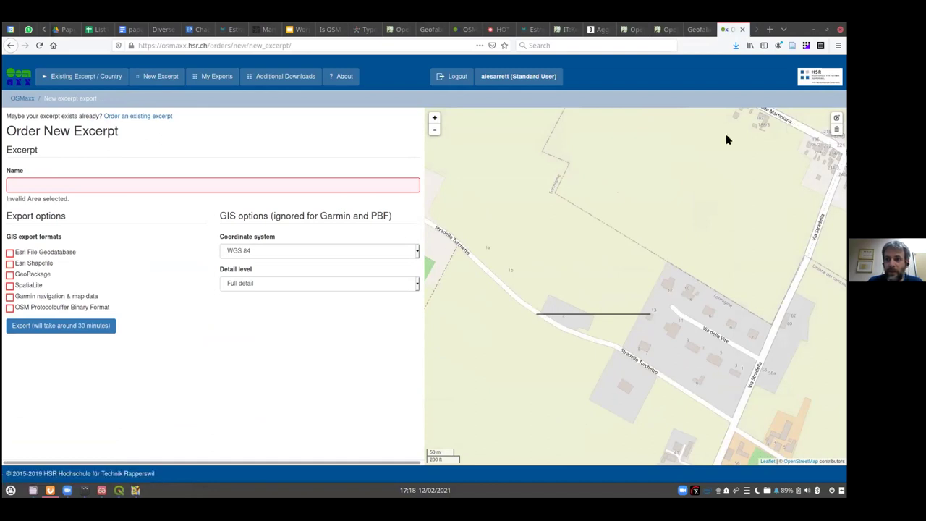
left_click(837, 117)
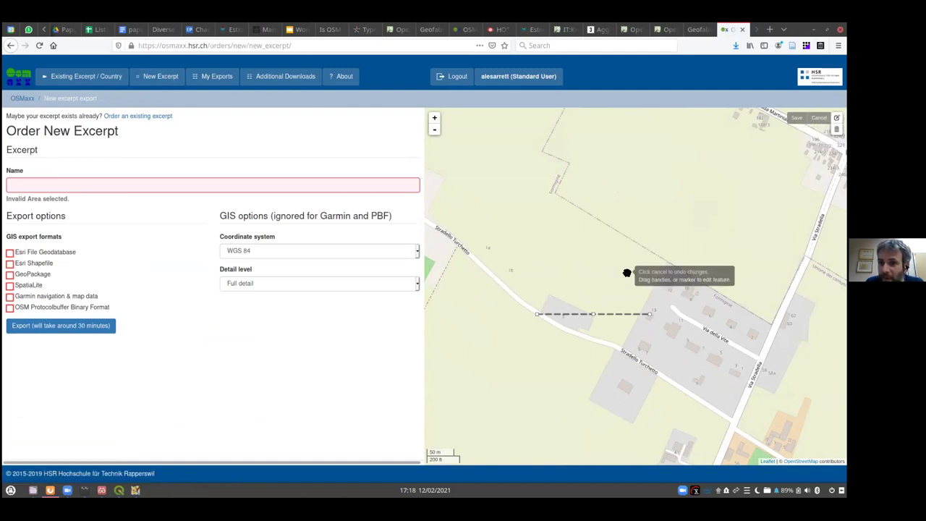
left_click_drag(583, 316, 521, 305)
key("F5")
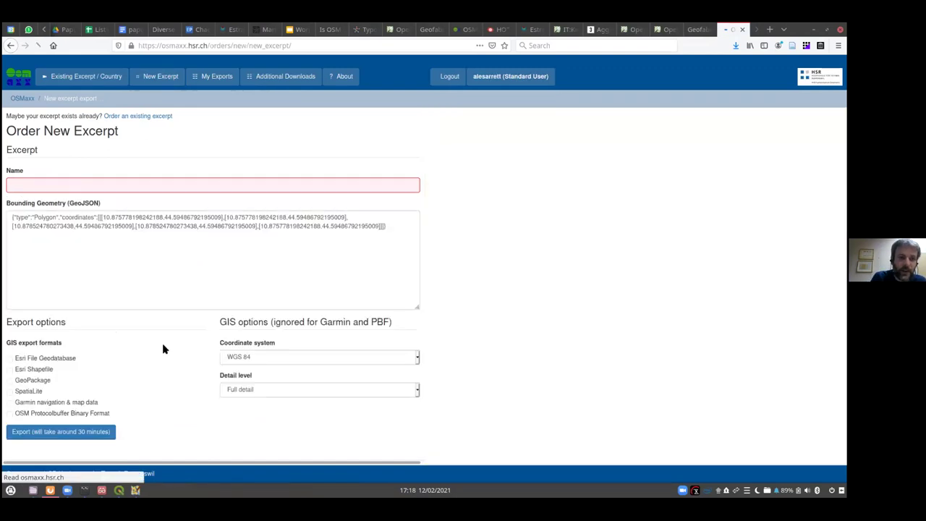
Step: Draw a rectangular excerpt area around Badia Polesine and Lendinara, between Legnago and Rovigo
scroll(603, 215, "up", 3)
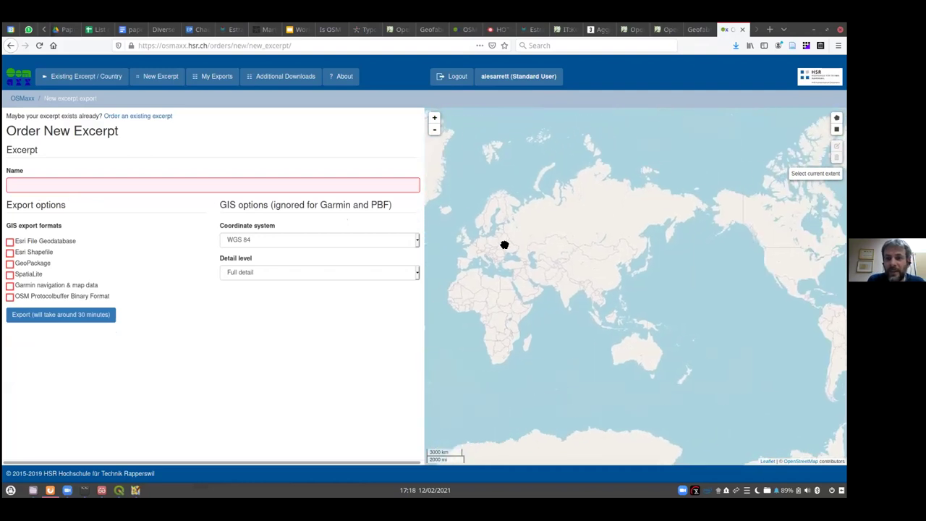
scroll(467, 268, "up", 4)
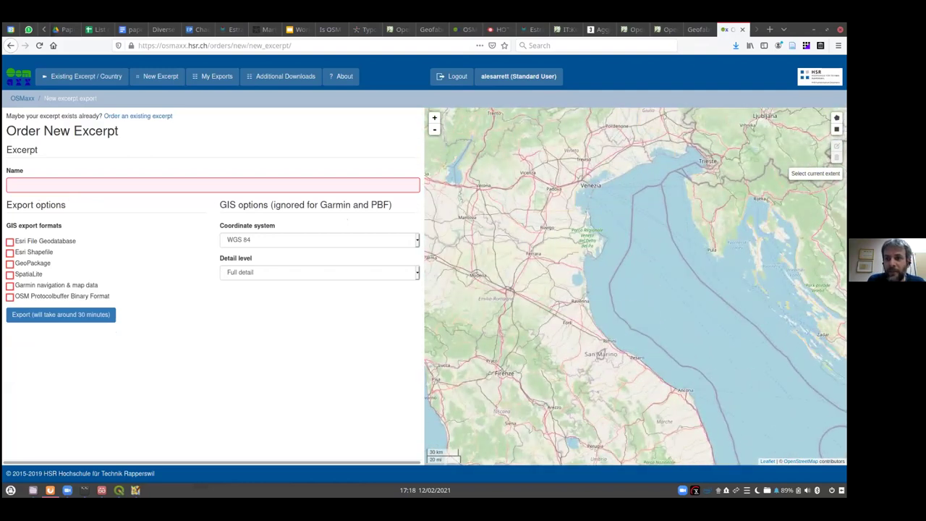
left_click(836, 129)
mouse_move(508, 210)
left_mouse_down()
mouse_move(533, 219)
mouse_move(535, 248)
left_mouse_up()
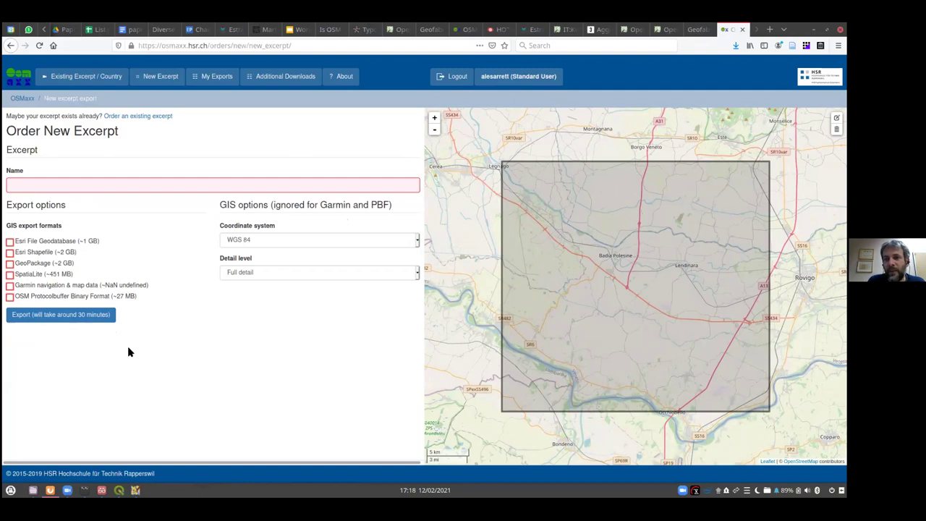
Step: Examine the formats and areas of the earlier Rubano exports, and return to the new excerpt form
left_click(206, 78)
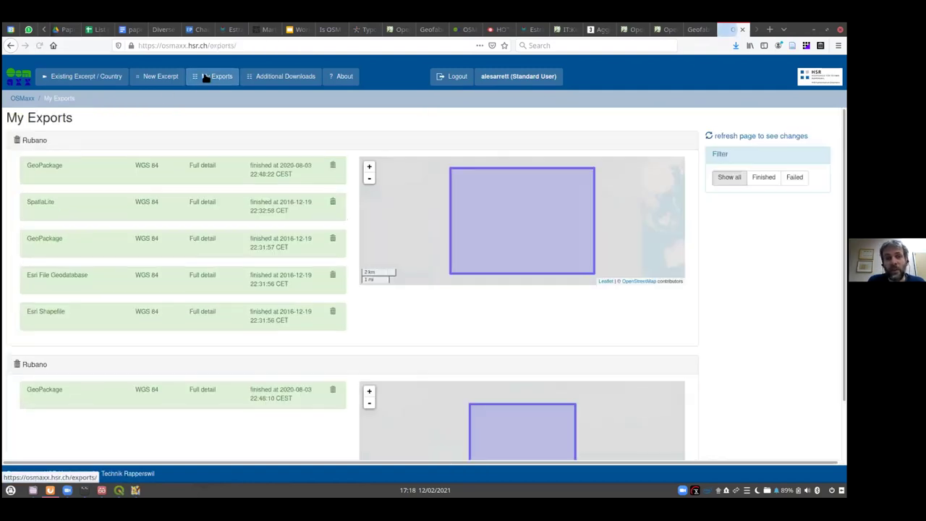
scroll(136, 184, "down", 2)
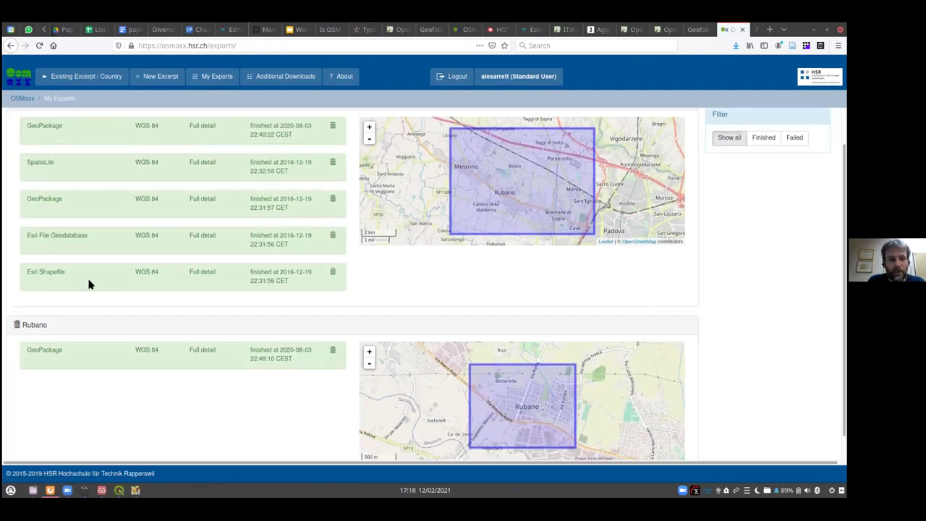
scroll(113, 183, "up", 2)
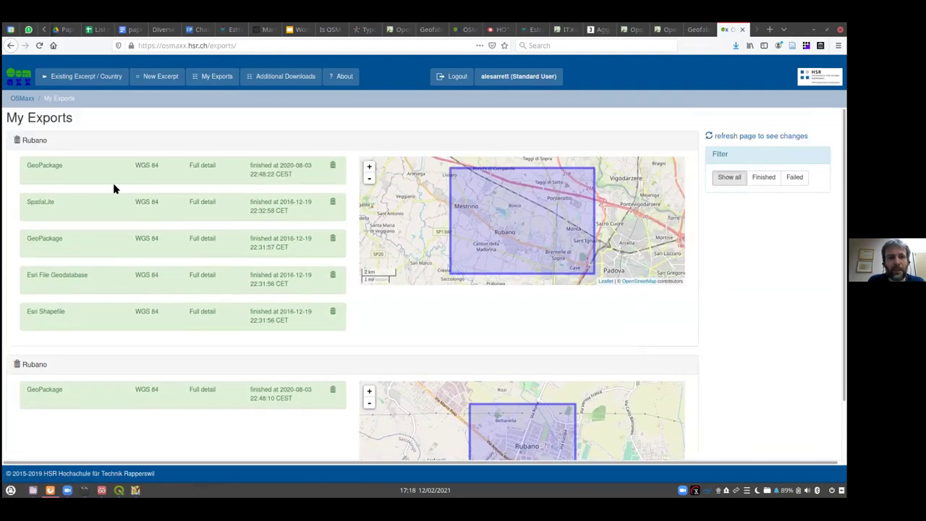
left_click(148, 76)
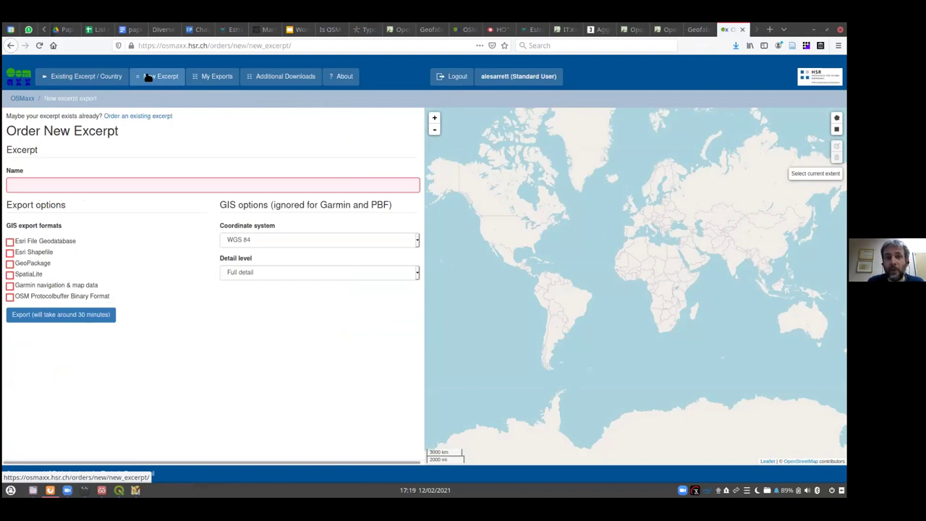
Step: Switch to the presentation, advance to the HOT export tool slide and open its export.hotosm.org link
left_click(101, 490)
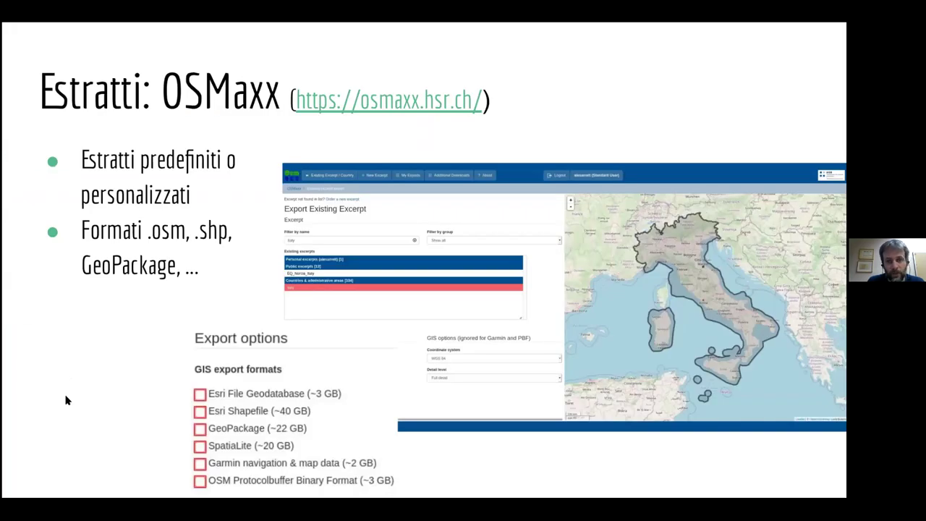
key("Right")
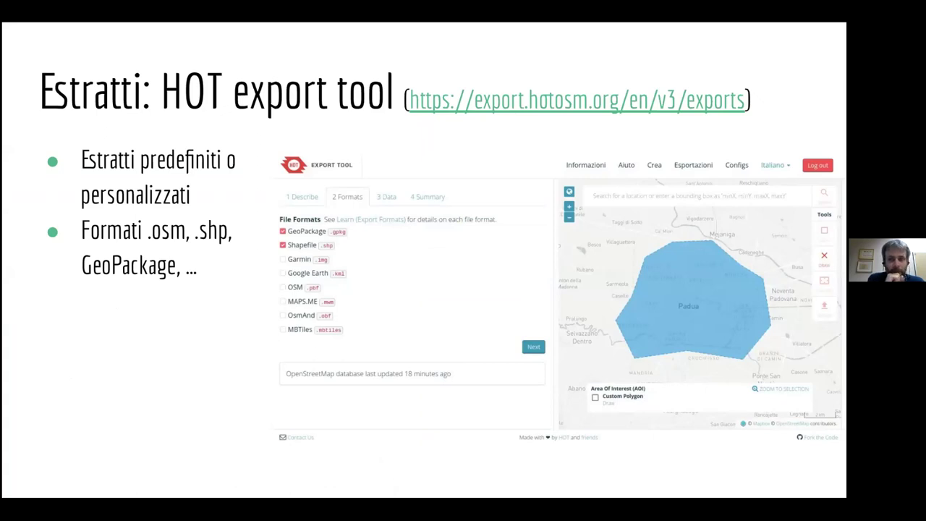
left_click(500, 104)
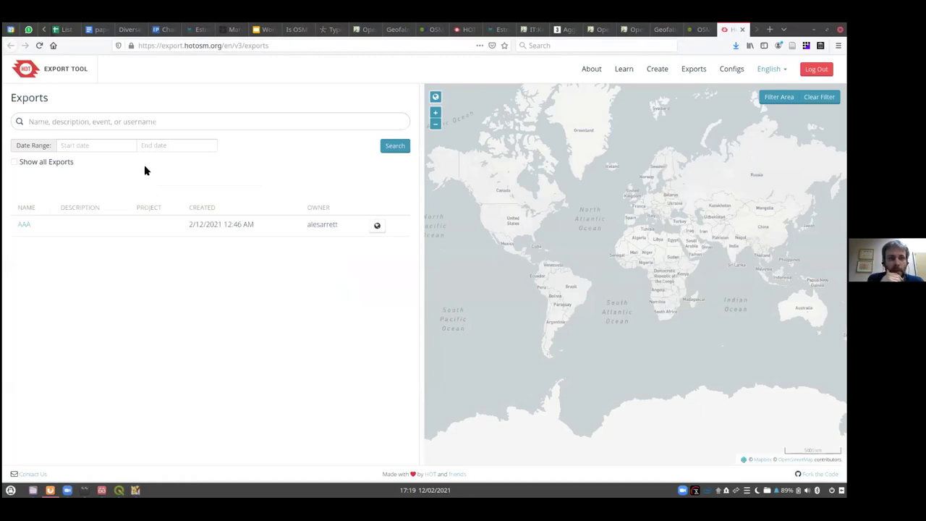
Step: Create a new export and draw a box as its area of interest around Arre, southeast of Conselve
left_click(657, 70)
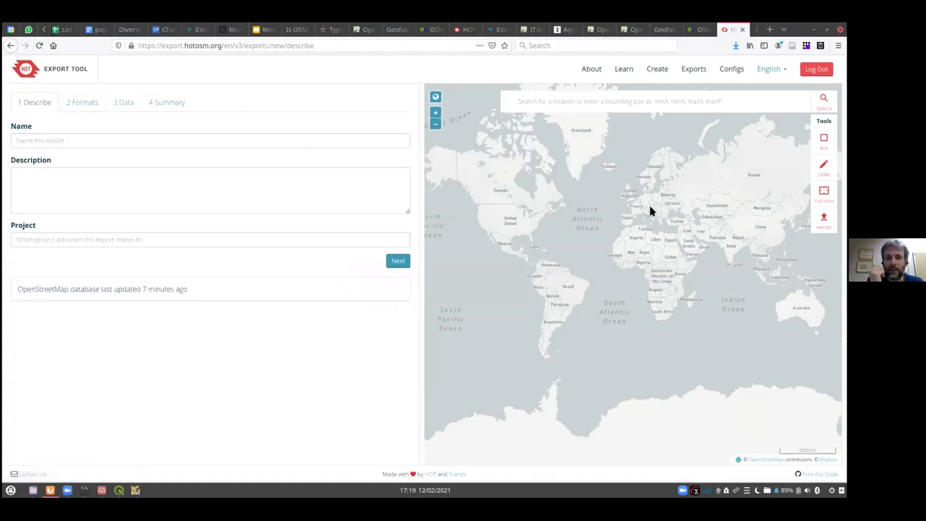
scroll(644, 211, "up", 5)
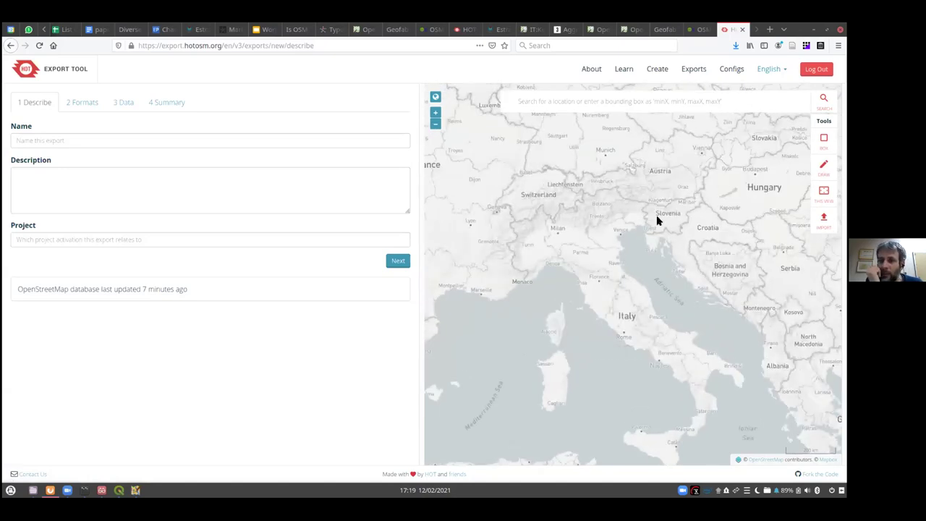
scroll(554, 268, "up", 8)
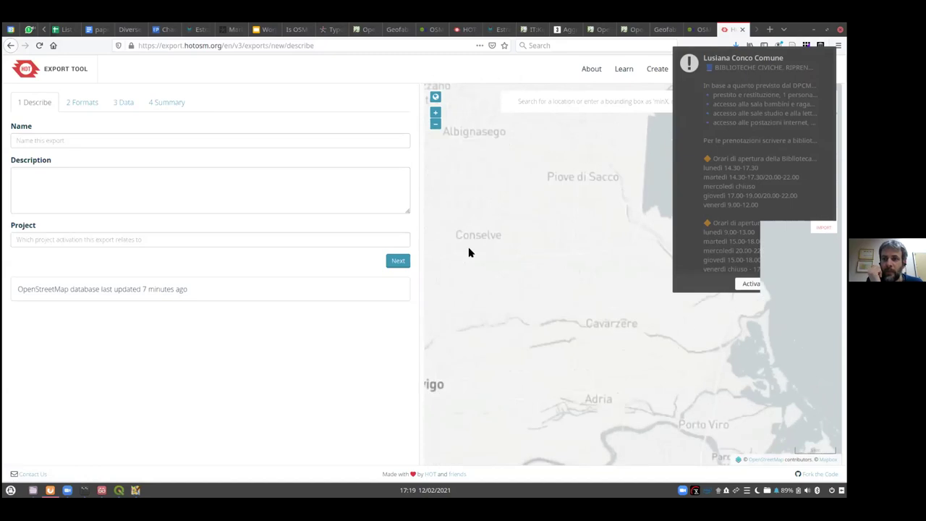
scroll(468, 252, "up", 1)
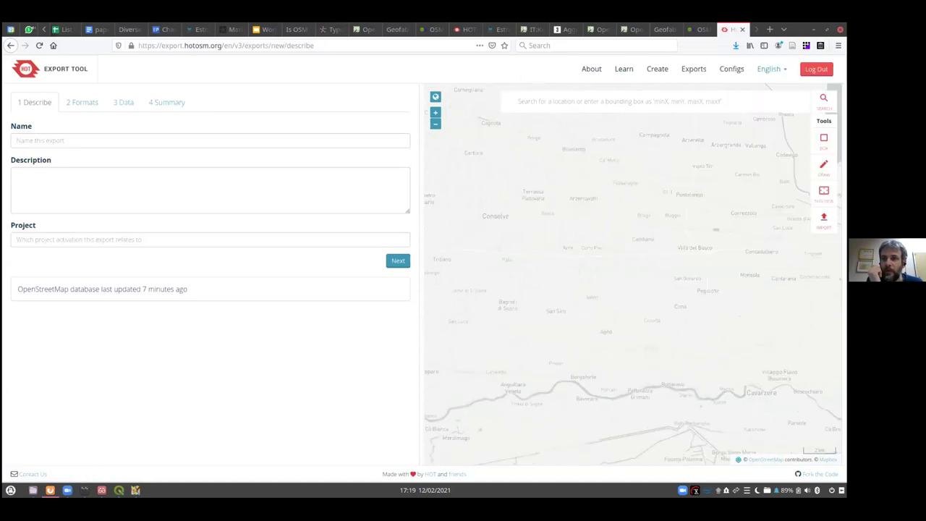
left_click(823, 137)
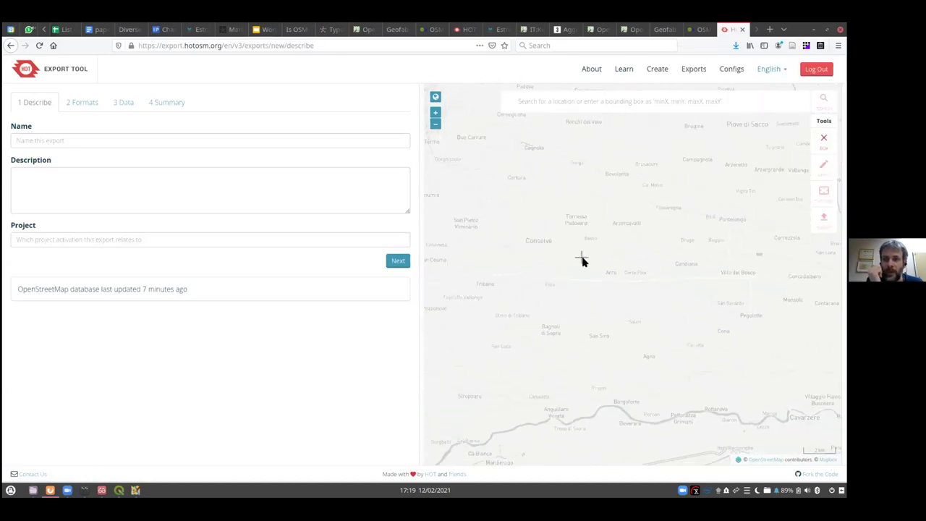
left_click_drag(584, 256, 650, 308)
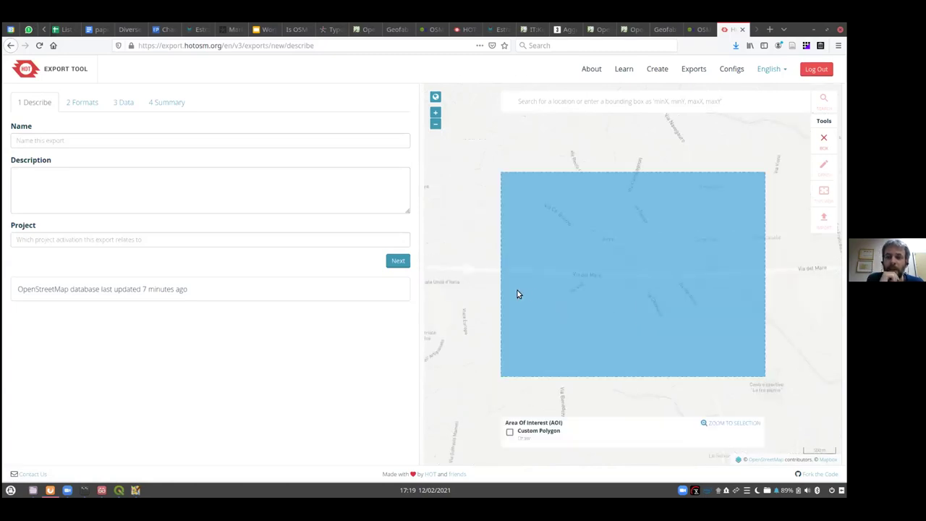
Step: Skip the export's name and choose GeoPackage as its file format
left_click(50, 139)
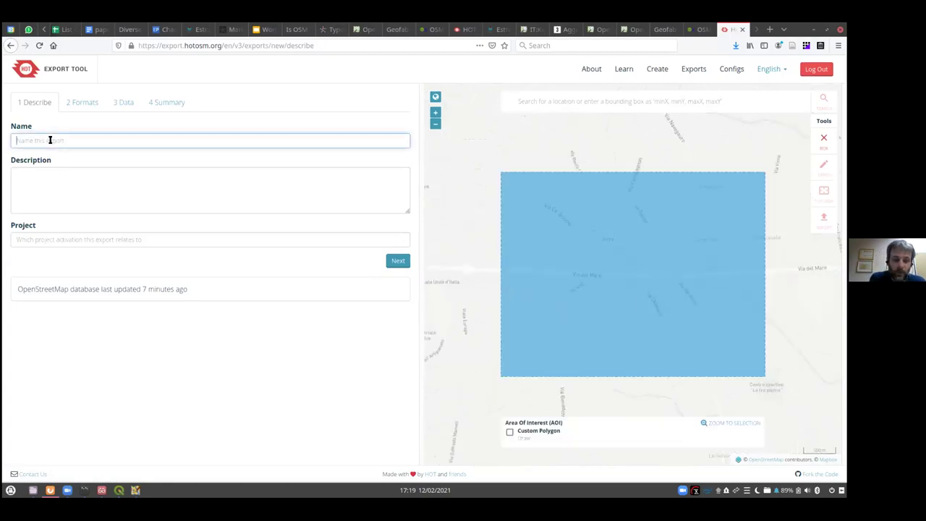
left_click(75, 102)
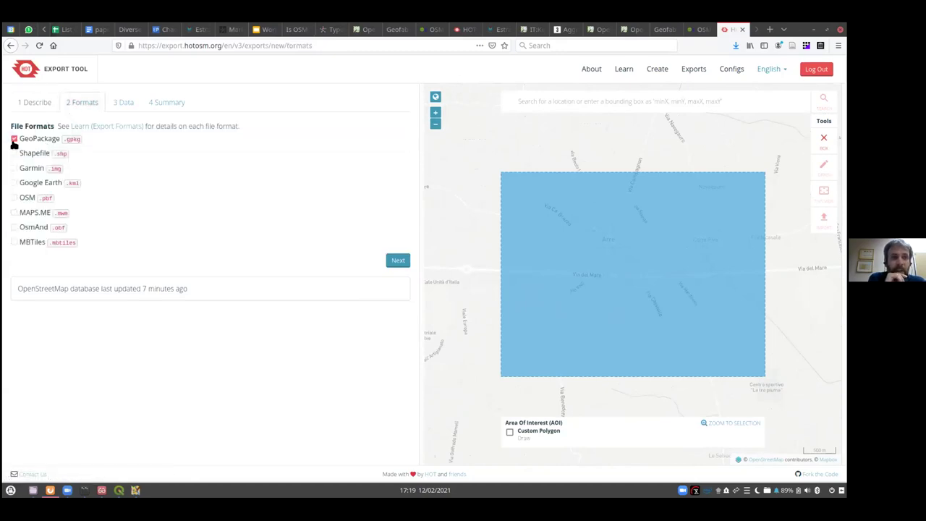
Step: Include the Buildings category and the whole Natural category with all its subtypes in the exported data
left_click(122, 104)
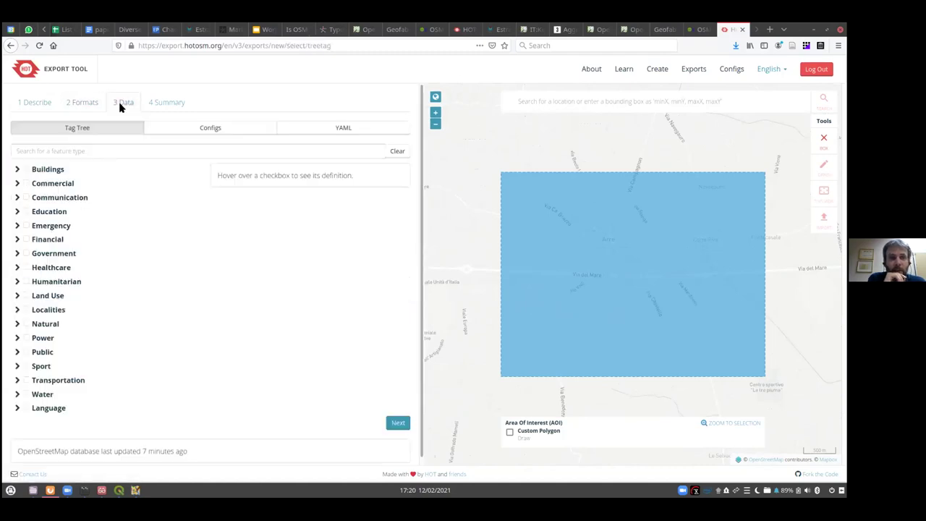
mouse_move(26, 170)
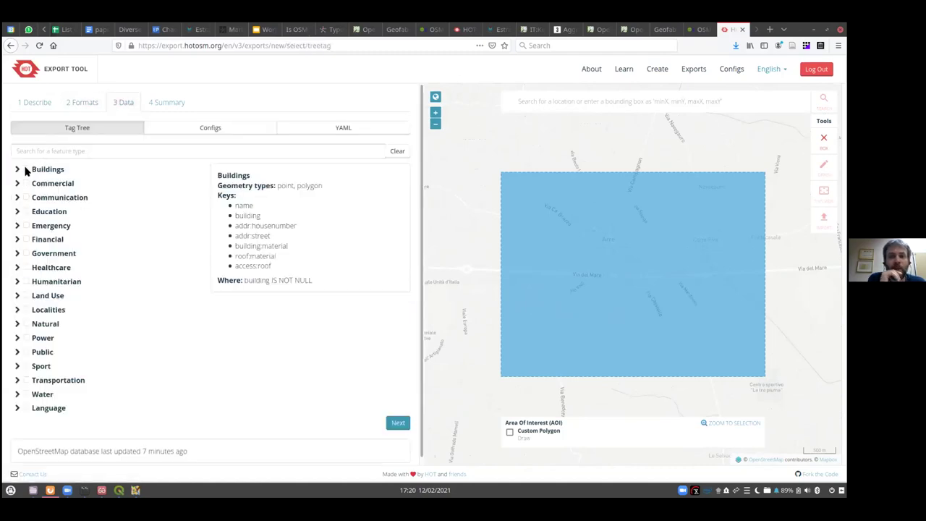
left_click(26, 170)
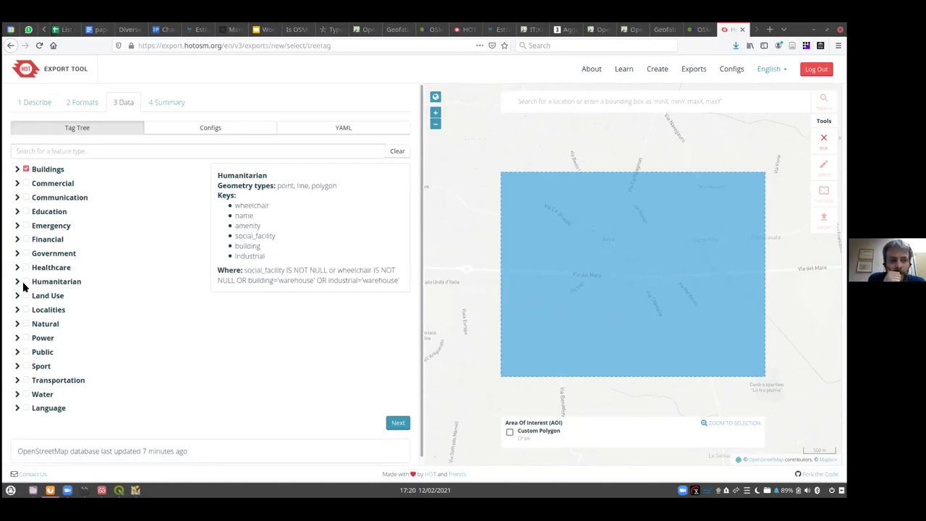
left_click(18, 324)
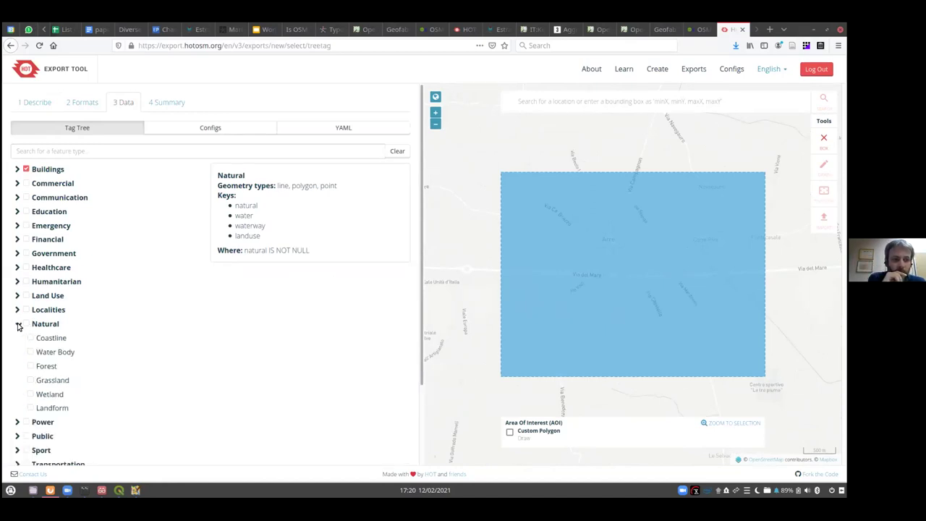
left_click(26, 324)
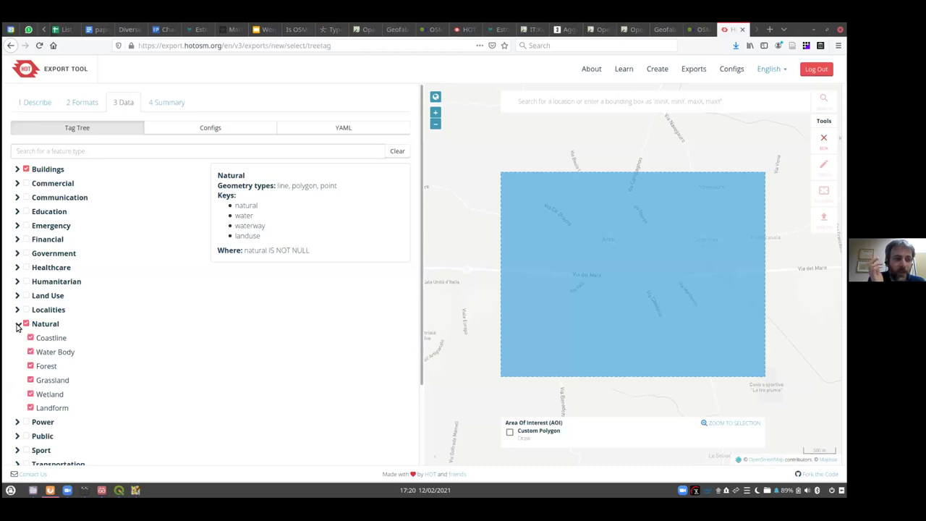
left_click(18, 324)
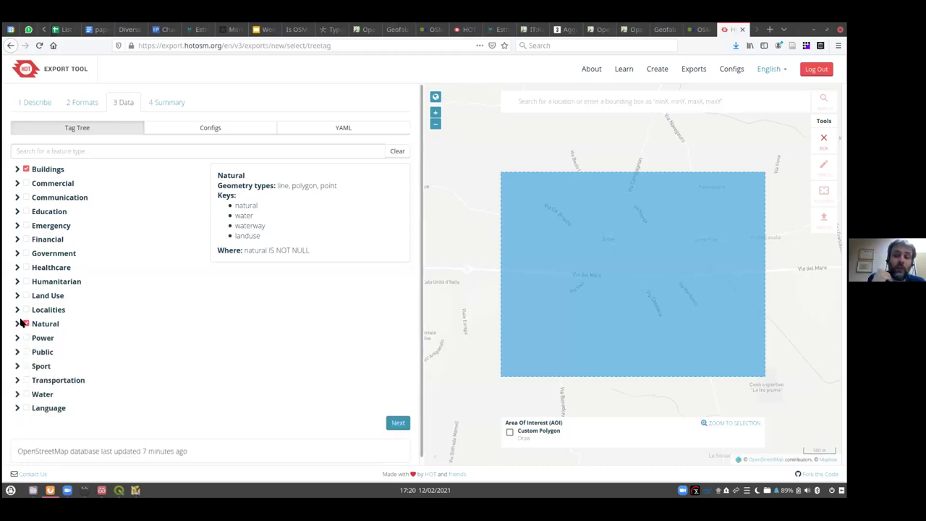
Step: Turn off publishing for the ppp export in its summary and create the export
left_click(174, 102)
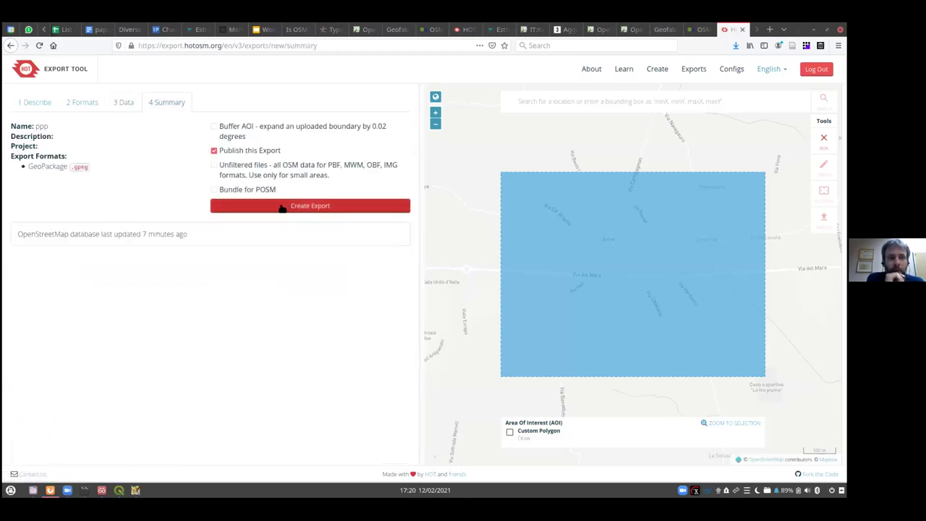
left_click(214, 151)
left_click(292, 206)
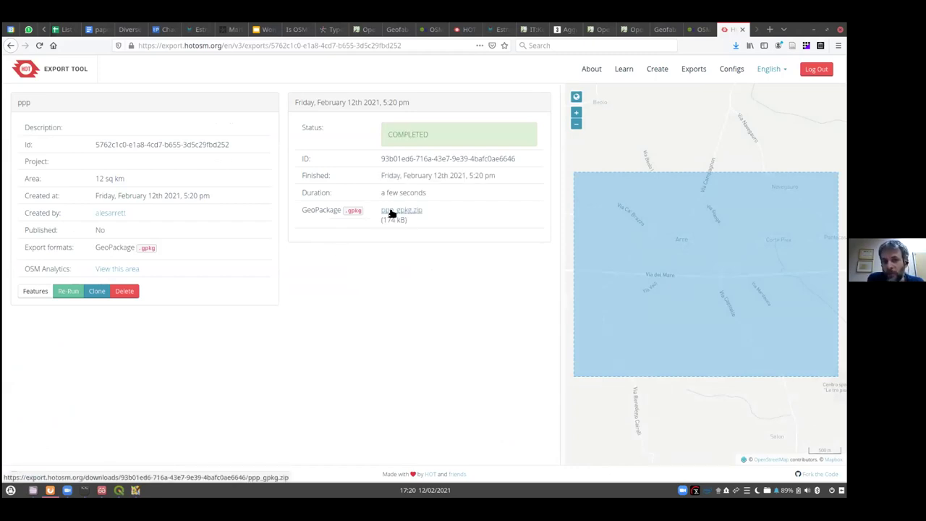
Step: Save the finished ppp_gpkg.zip to disk and extract it in the Downloads folder
left_click(392, 211)
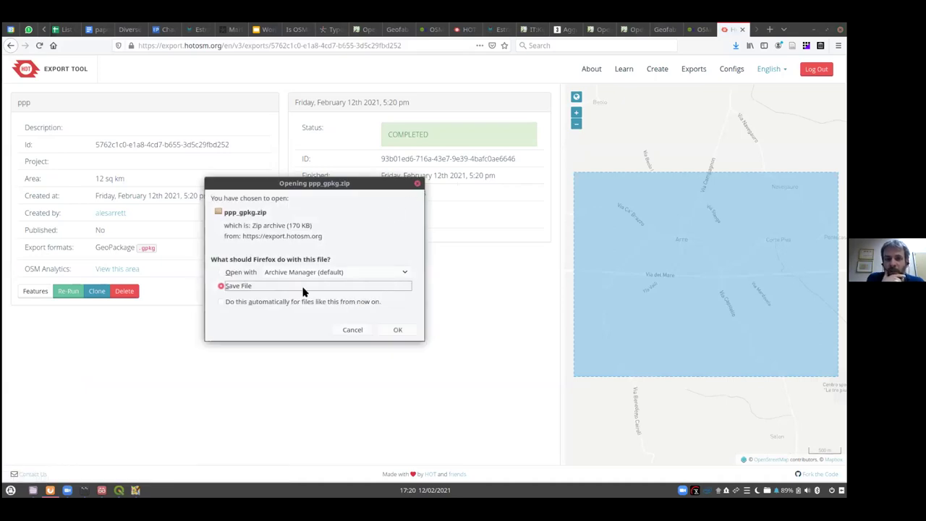
left_click(397, 330)
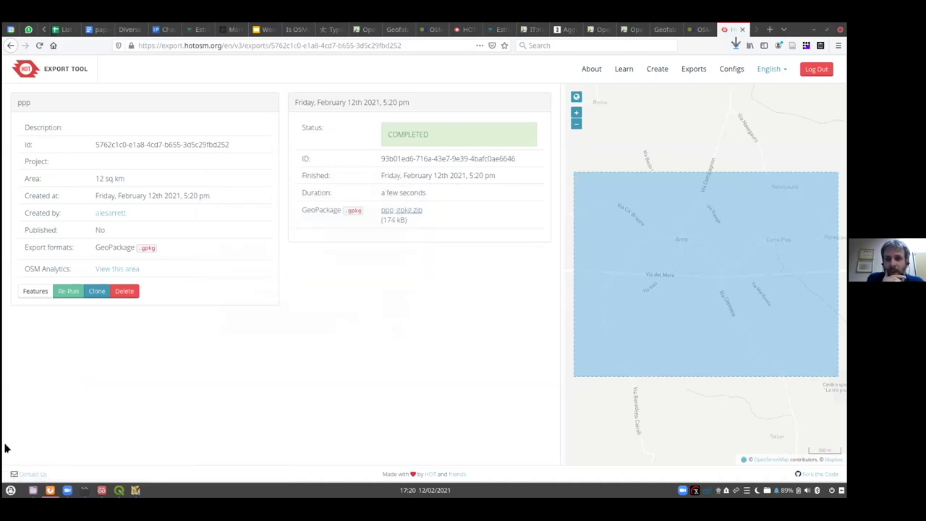
left_click(50, 489)
left_click(32, 490)
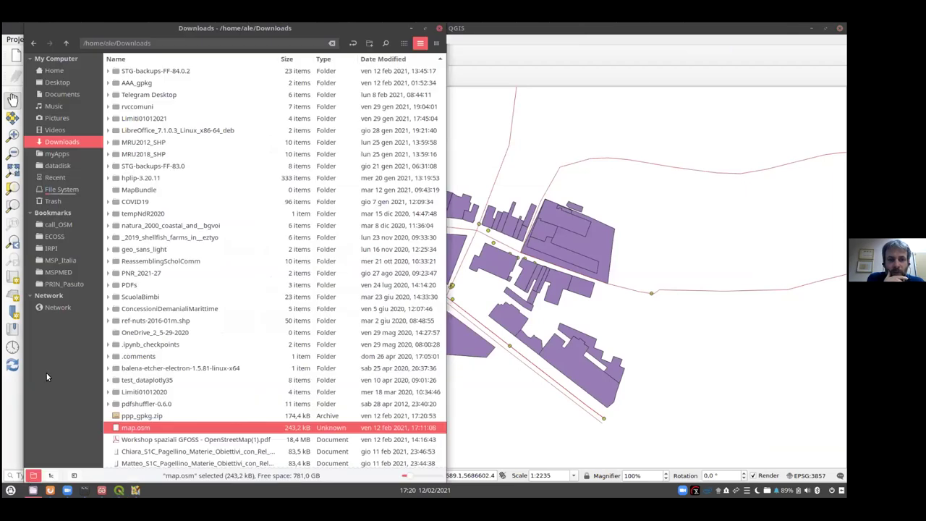
left_click(131, 418)
right_click(131, 418)
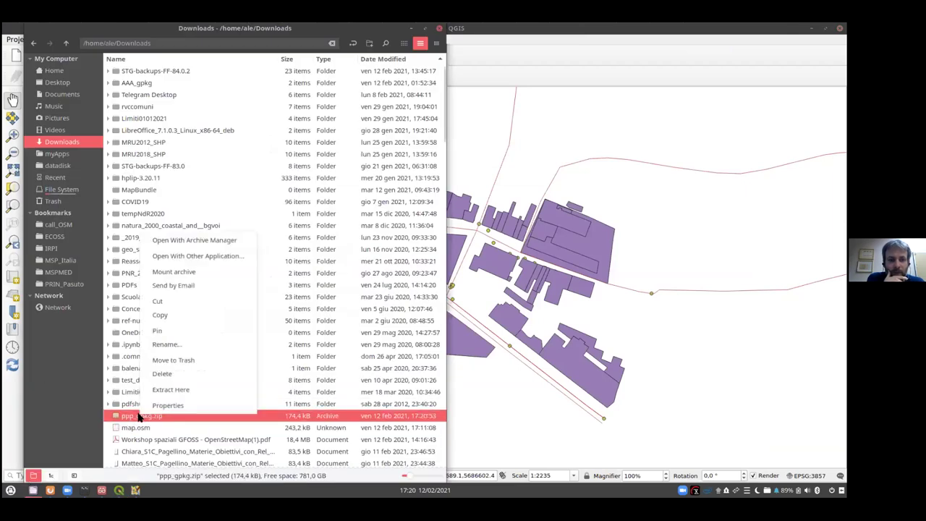
left_click(153, 393)
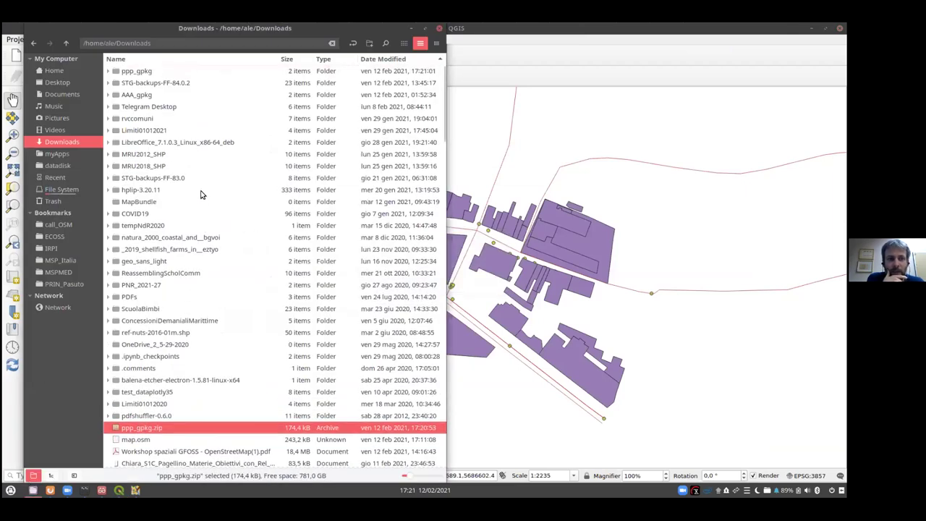
Step: Add all three layers of ppp.gpkg from the extracted ppp_gpkg folder to the QGIS project
left_click(139, 73)
double_click(140, 73)
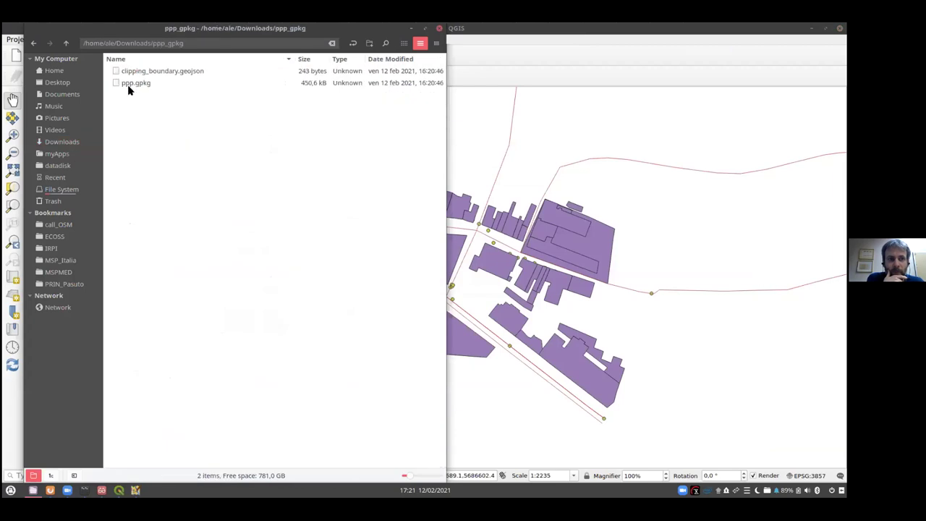
left_click_drag(131, 84, 555, 138)
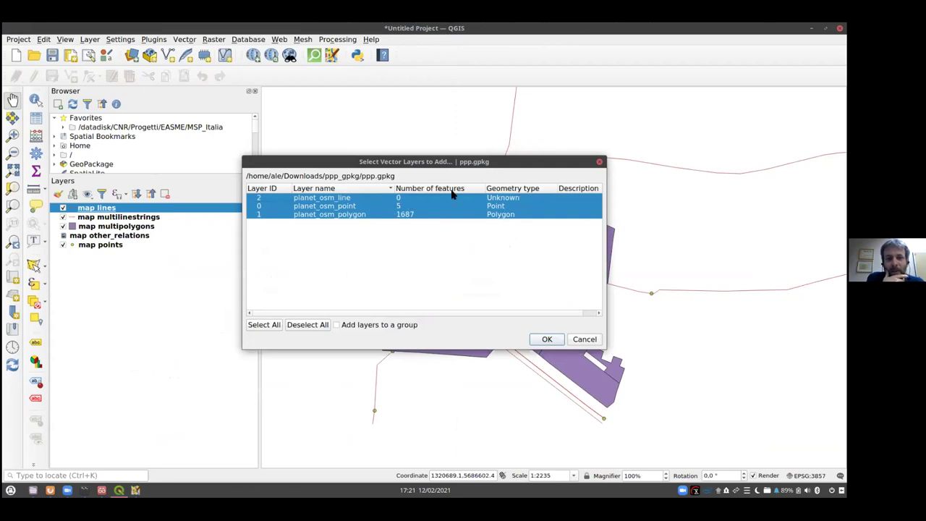
left_click(546, 338)
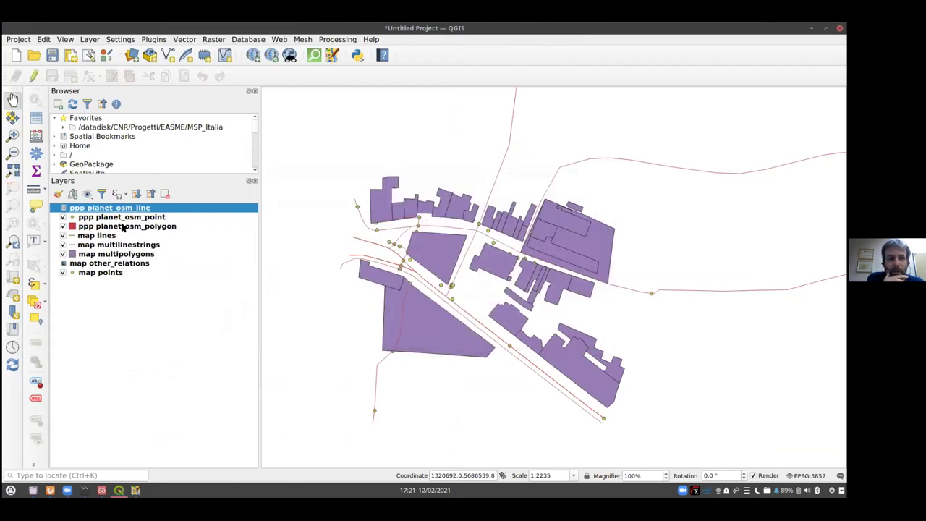
Step: Zoom to the ppp planet_osm_point layer and examine the extent of the exported buildings and the large polygon
right_click(119, 210)
left_click(97, 219)
right_click(97, 219)
left_click(133, 221)
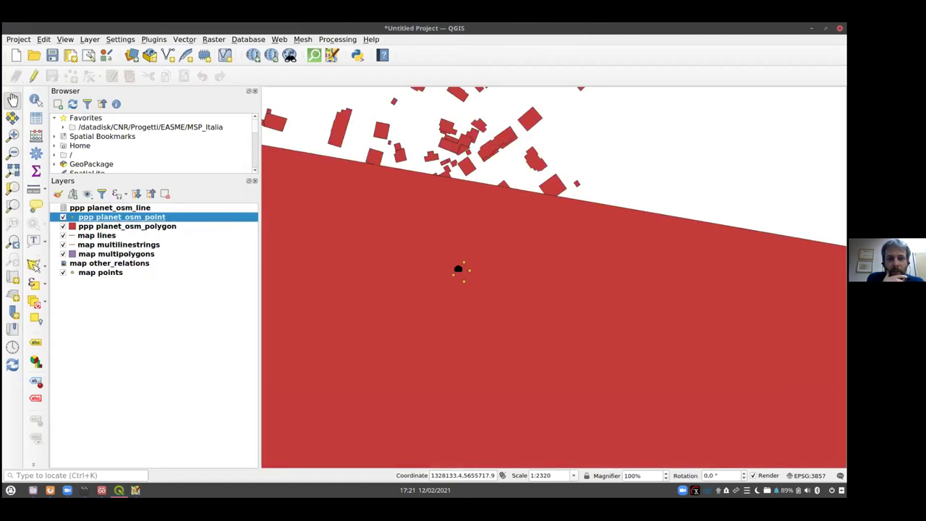
scroll(458, 269, "down", 4)
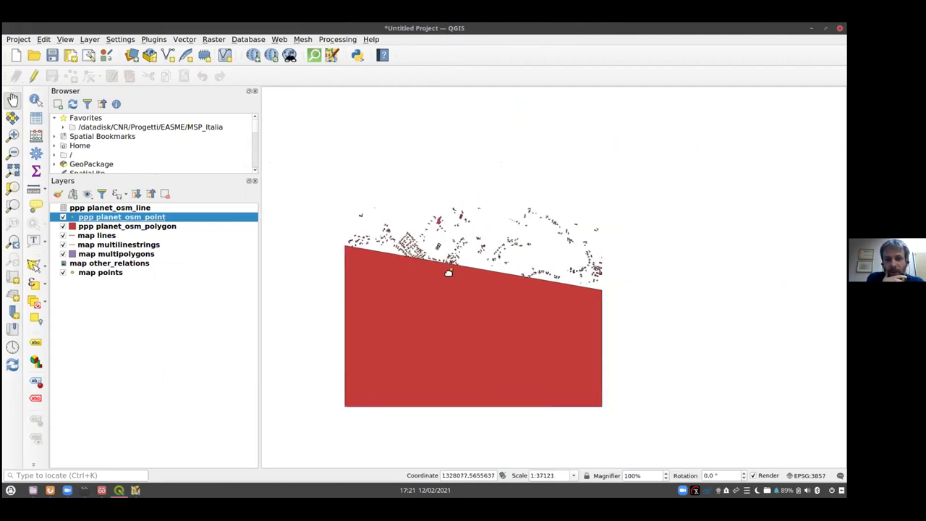
left_click(63, 226)
left_click(64, 226)
scroll(470, 265, "up", 2)
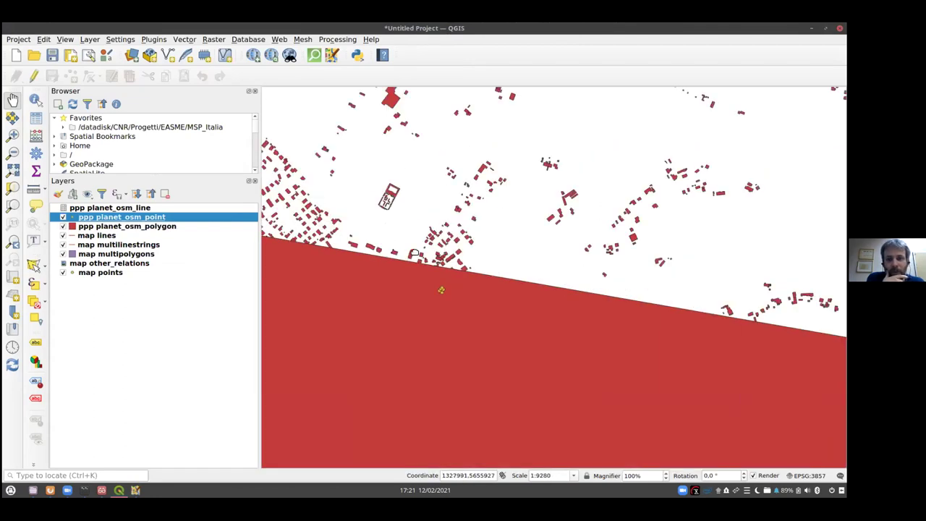
left_click_drag(414, 254, 490, 252)
left_click_drag(334, 221, 398, 222)
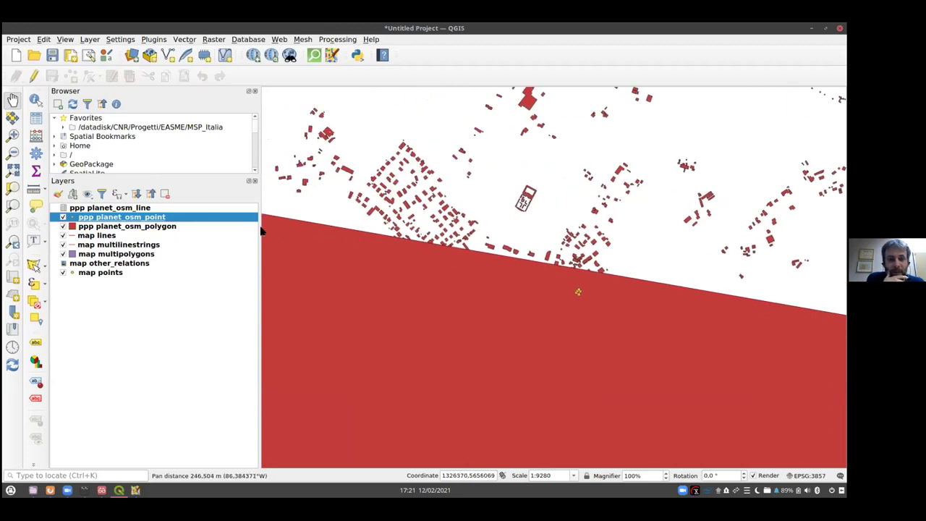
Step: Identify the large polygon in the ppp planet_osm_polygon layer to read its attributes
left_click(94, 226)
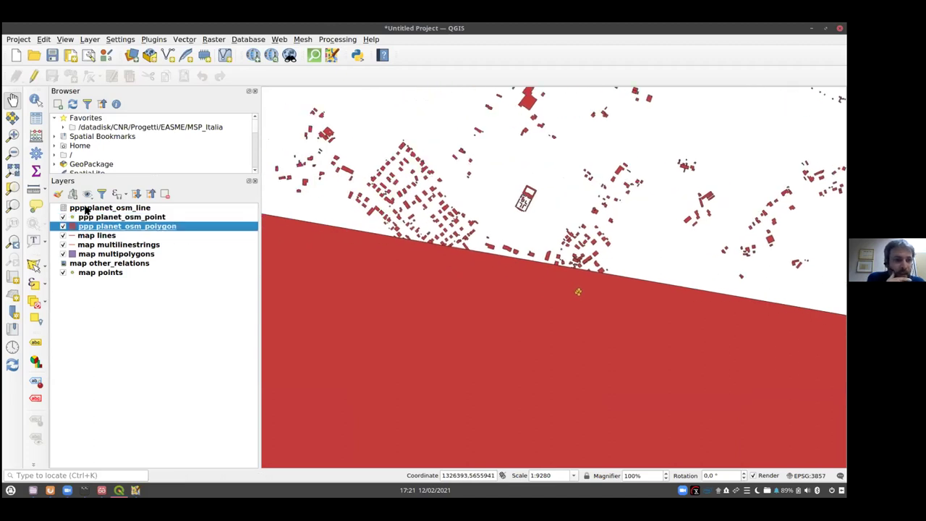
left_click(36, 99)
left_click(295, 268)
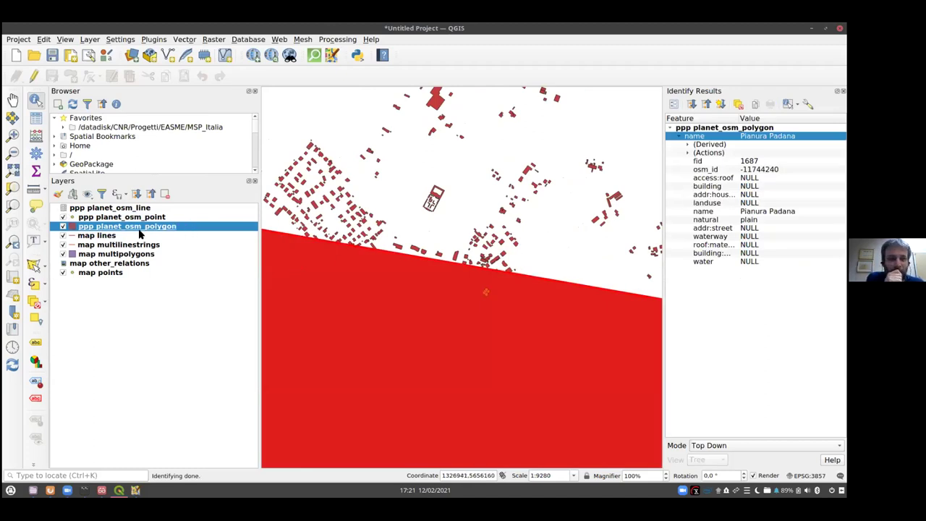
scroll(350, 233, "up", 1)
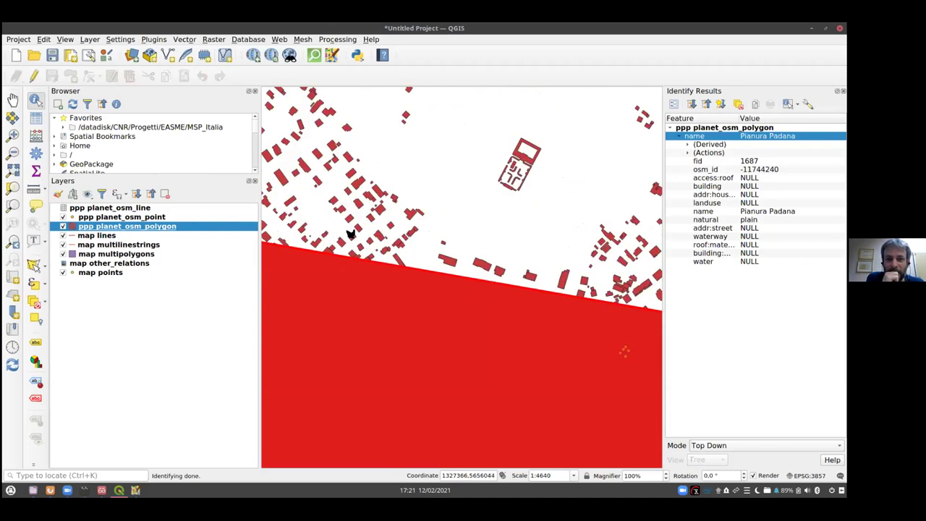
scroll(349, 233, "down", 1)
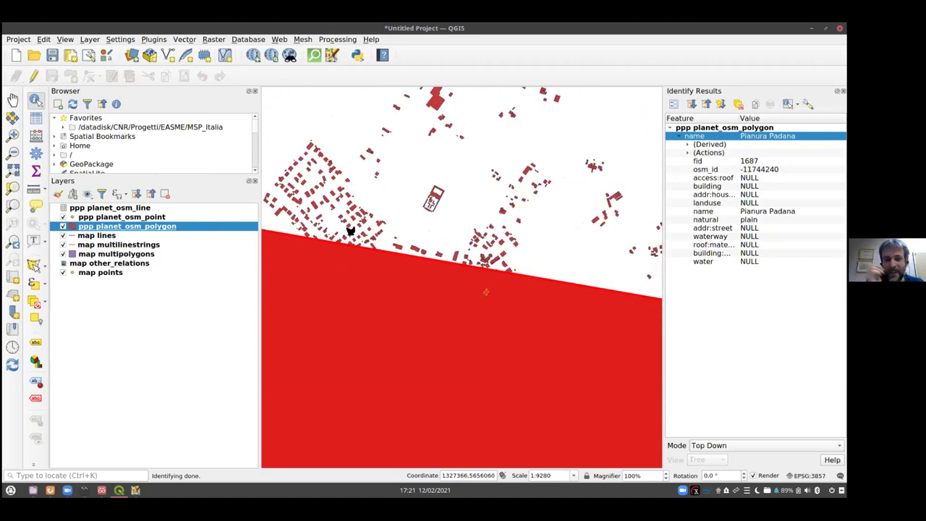
scroll(327, 206, "up", 1)
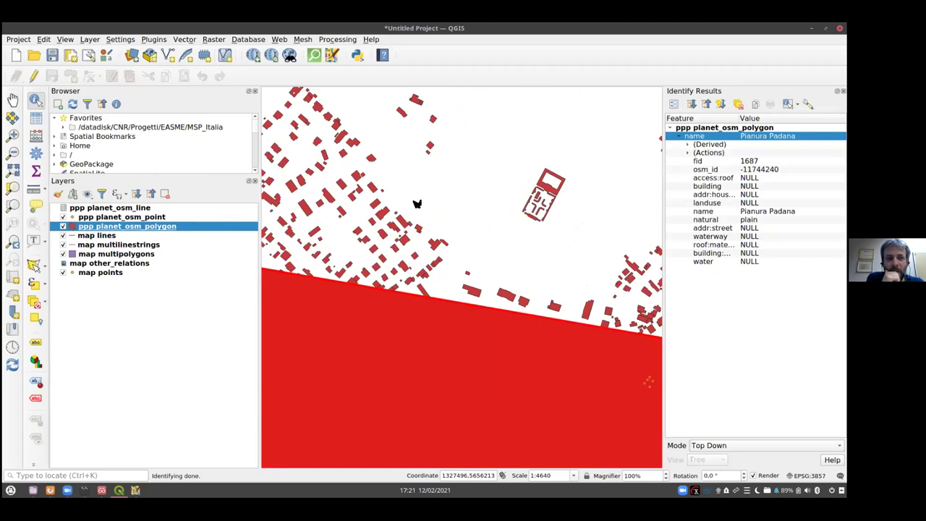
Step: Hide the ppp planet_osm_polygon layer and review the attribute table of the ppp planet_osm_point layer
left_click(63, 226)
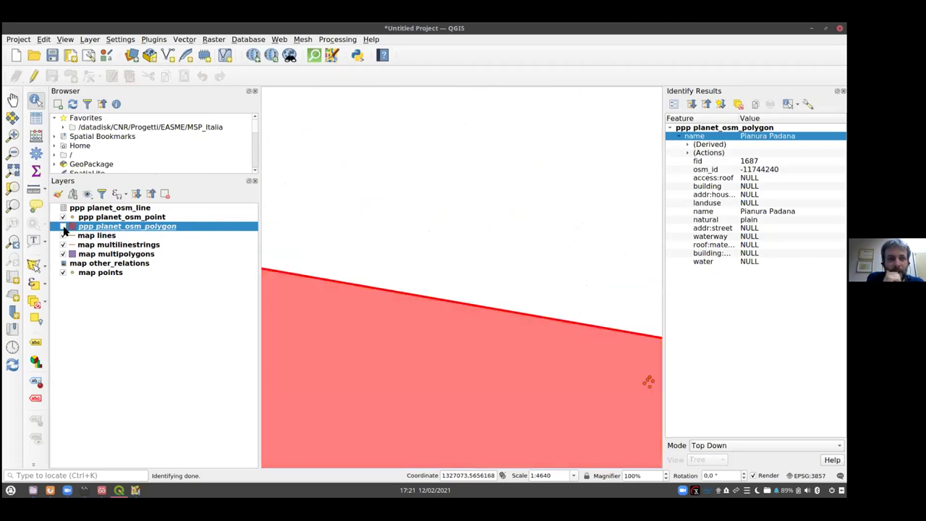
left_click(87, 217)
left_click(35, 118)
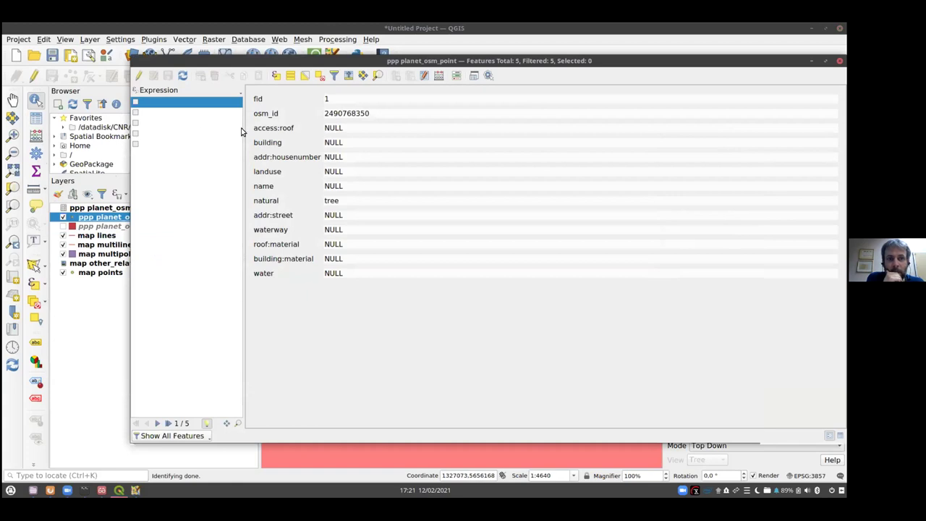
left_click(646, 381)
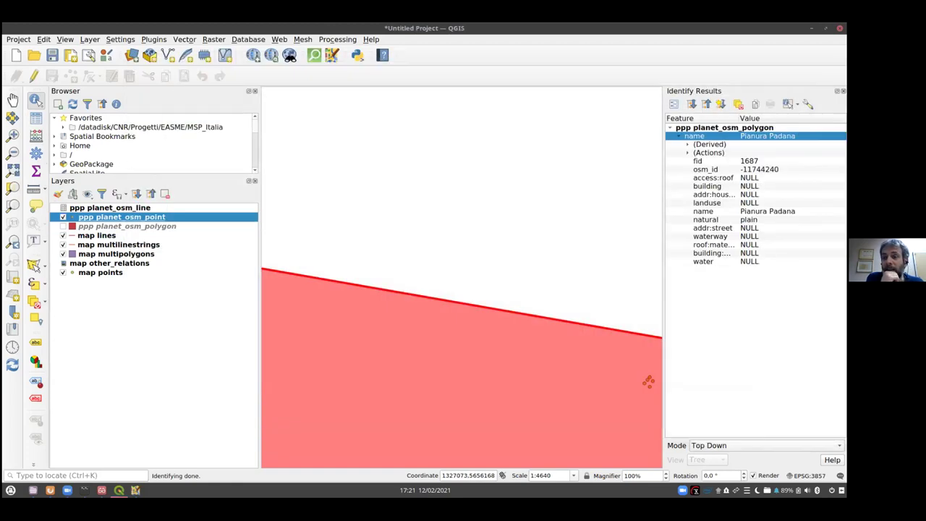
scroll(498, 229, "down", 2)
left_click(498, 229)
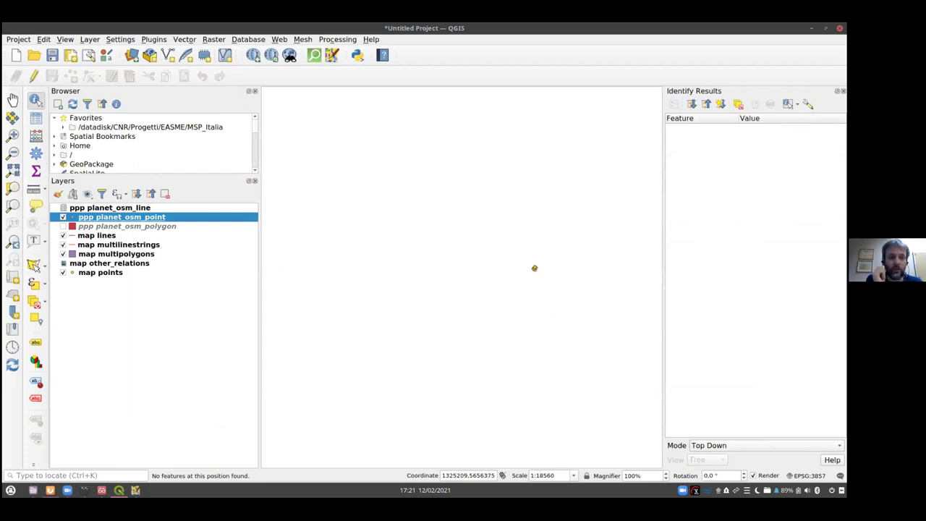
Step: Switch back to the presentation and advance past the HOT export tool slide to "Estratti: Italia"
left_click(50, 489)
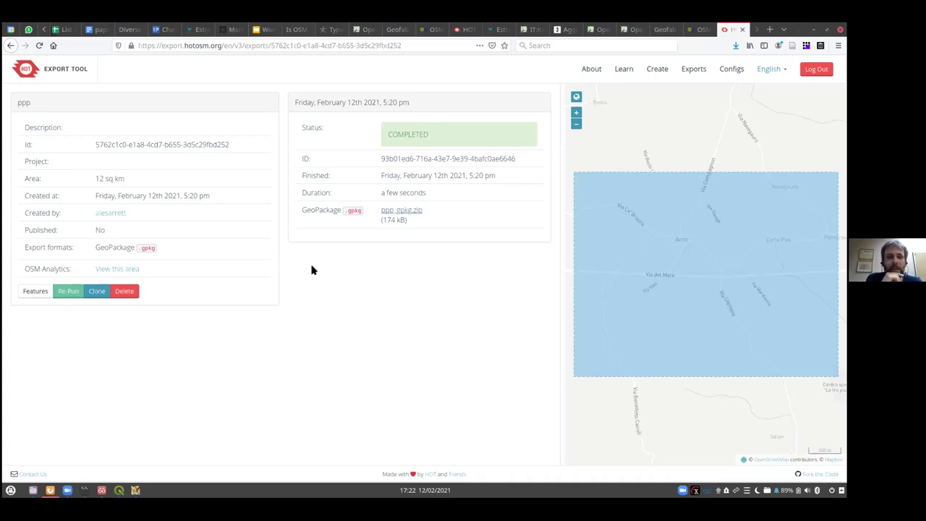
key("alt+Tab")
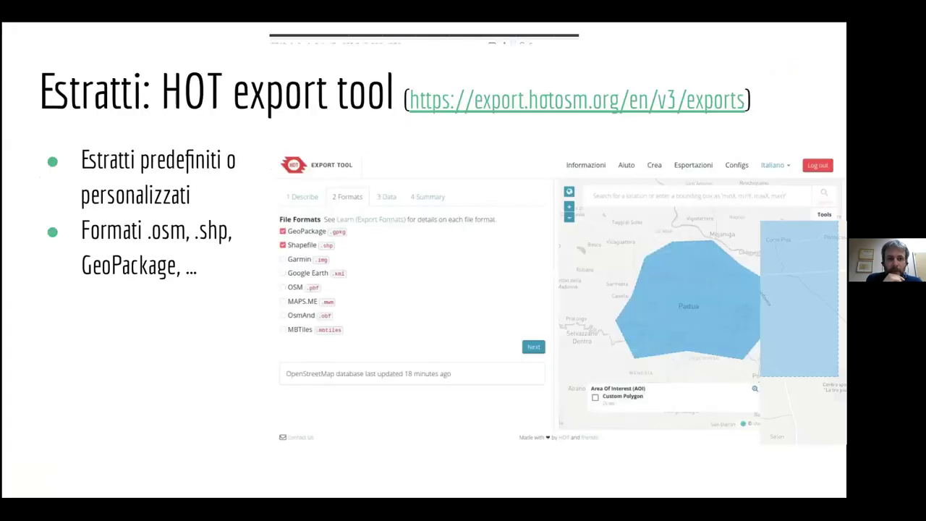
key("Right")
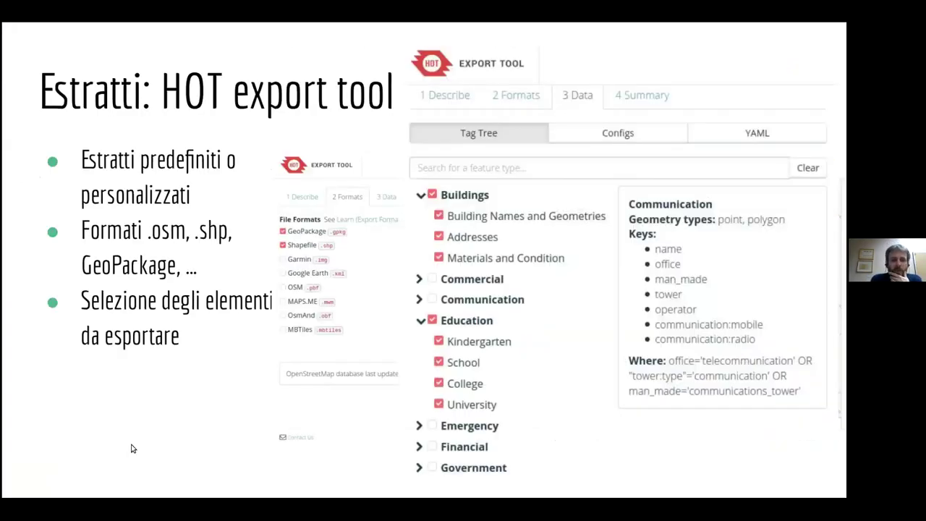
key("Right")
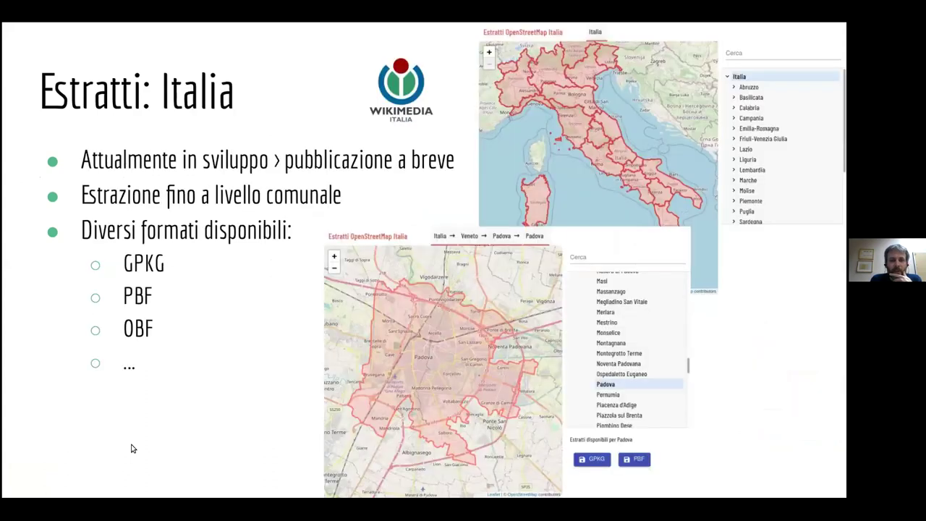
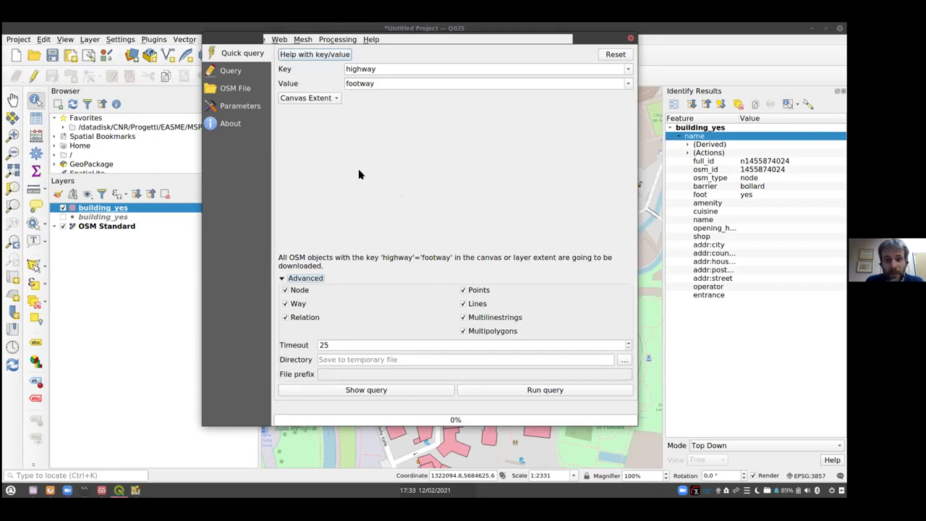
Step: Run the quick query for key highway and value footway within the canvas extent, then close the query dialog
left_click_drag(330, 346, 314, 346)
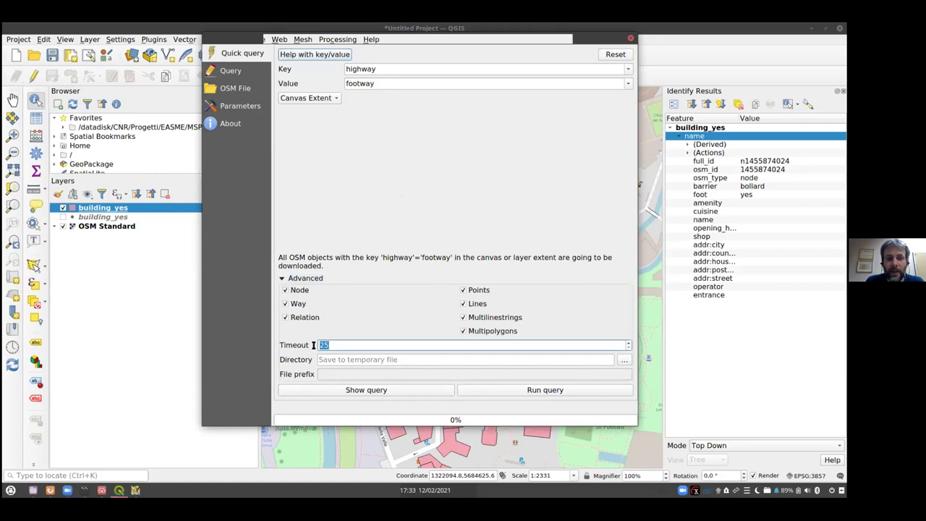
left_click(331, 346)
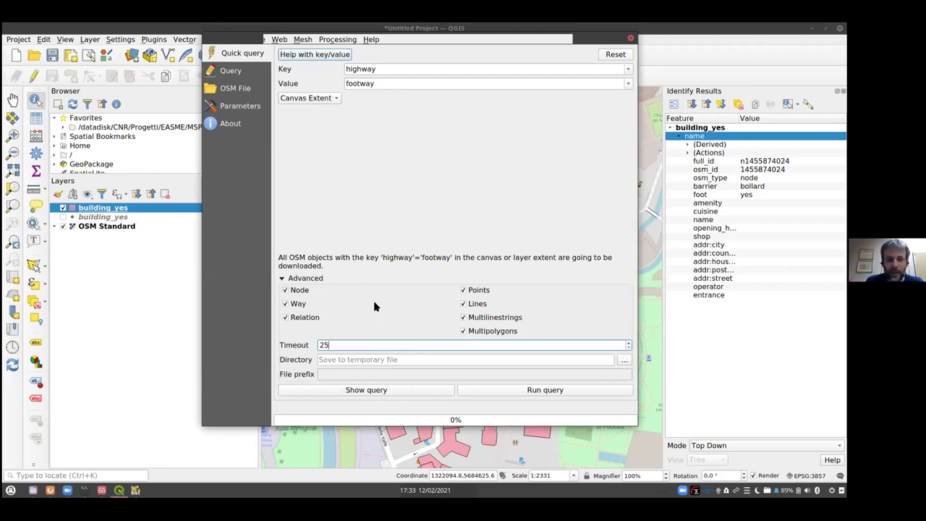
left_click(511, 392)
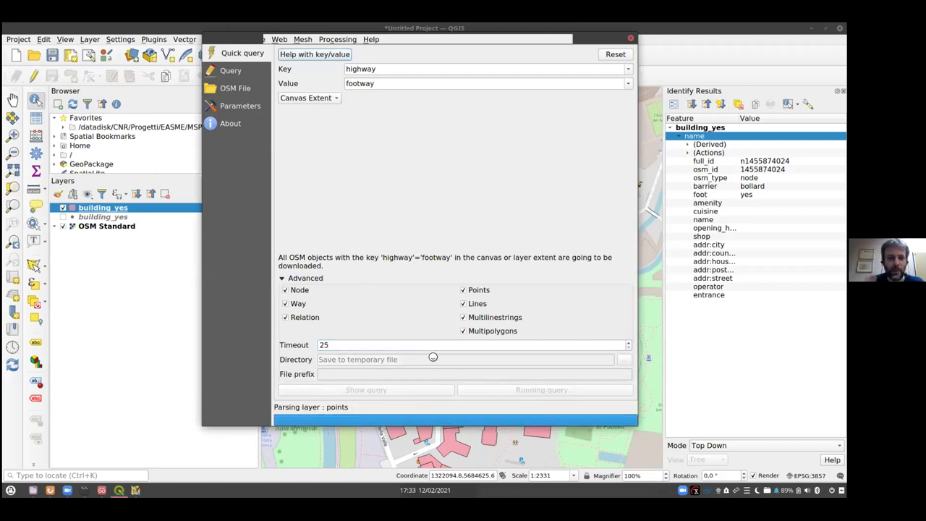
left_click(630, 39)
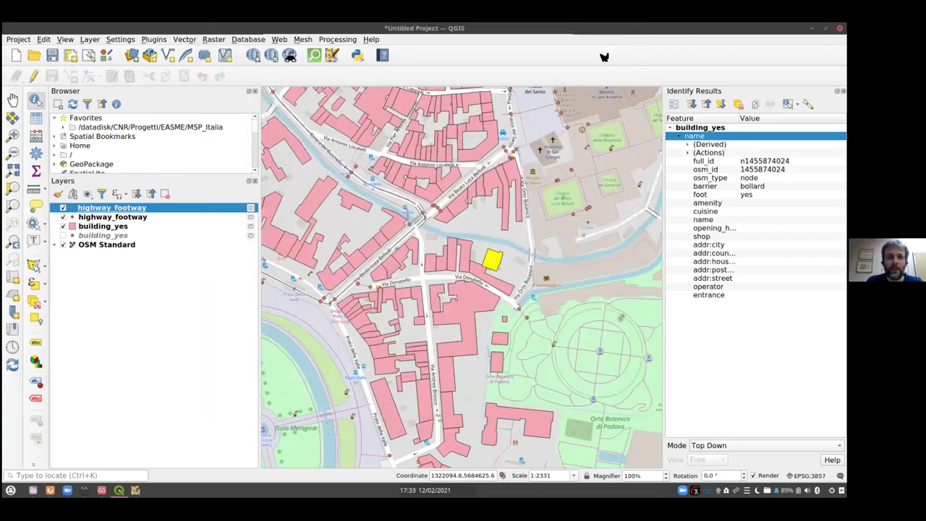
Step: Hide the building_yes polygons and highway_footway points, and view the footway lines with the OSM Standard basemap off and on again
left_click(63, 226)
left_click(62, 217)
scroll(455, 222, "down", 1)
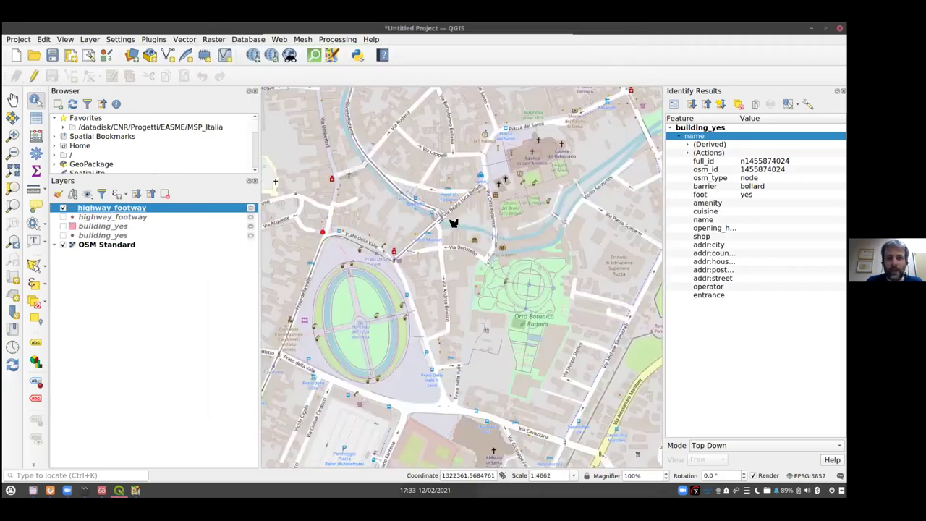
left_click(63, 244)
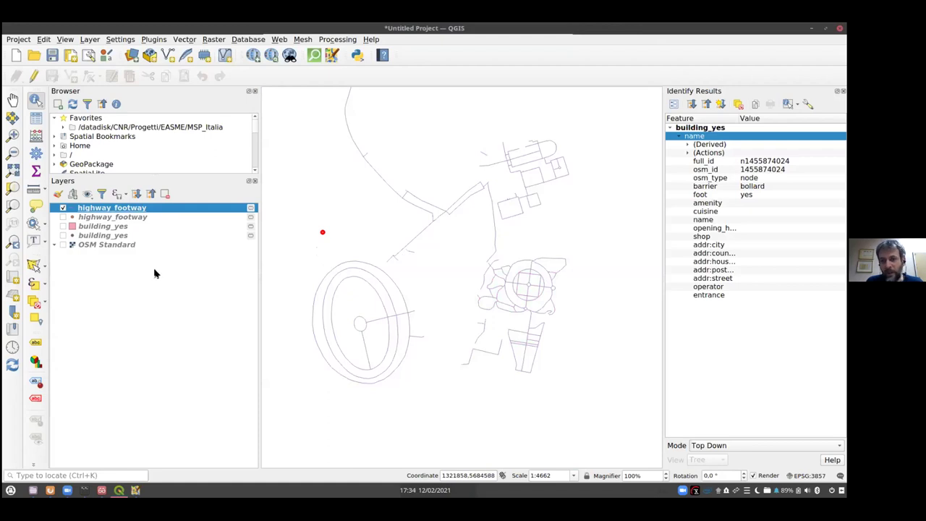
left_click(63, 245)
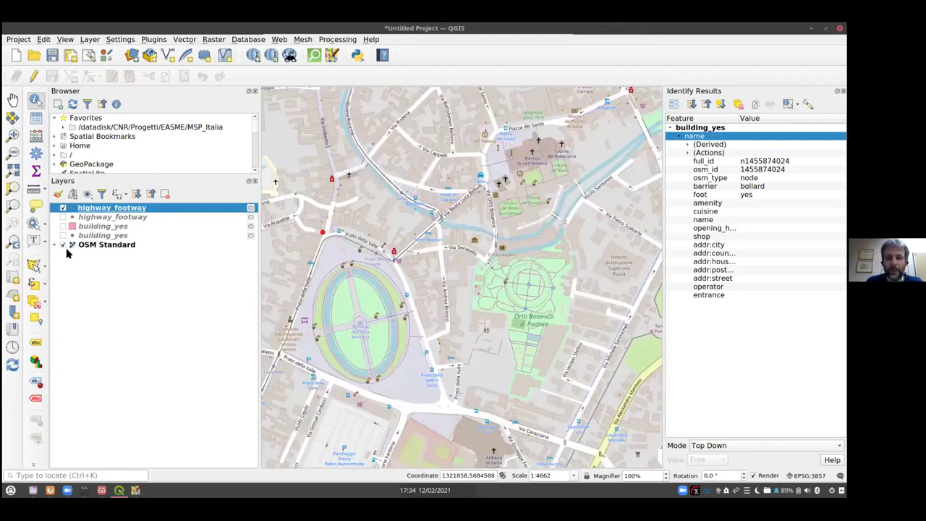
Step: Open the attribute table of the highway_footway line layer and review attributes such as surface, width and bicycle
left_click(36, 117)
left_click_drag(289, 60, 217, 66)
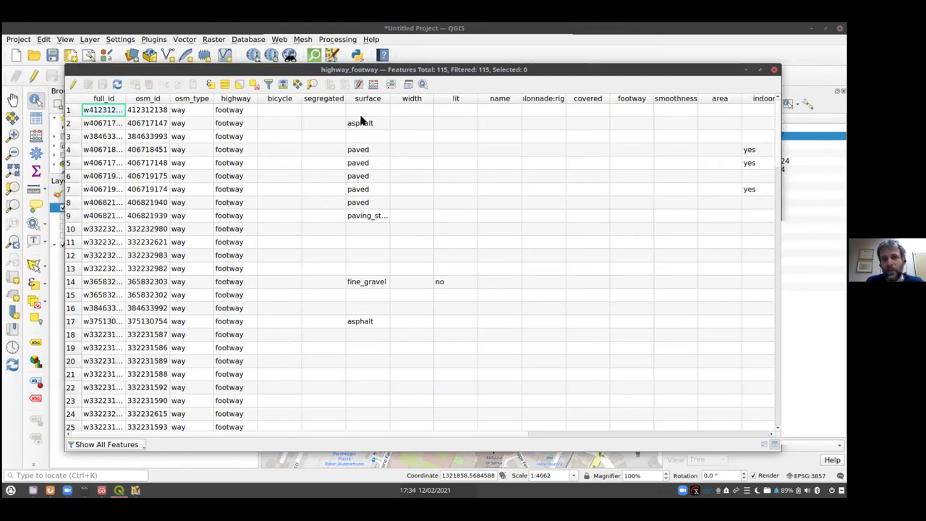
scroll(364, 164, "down", 1)
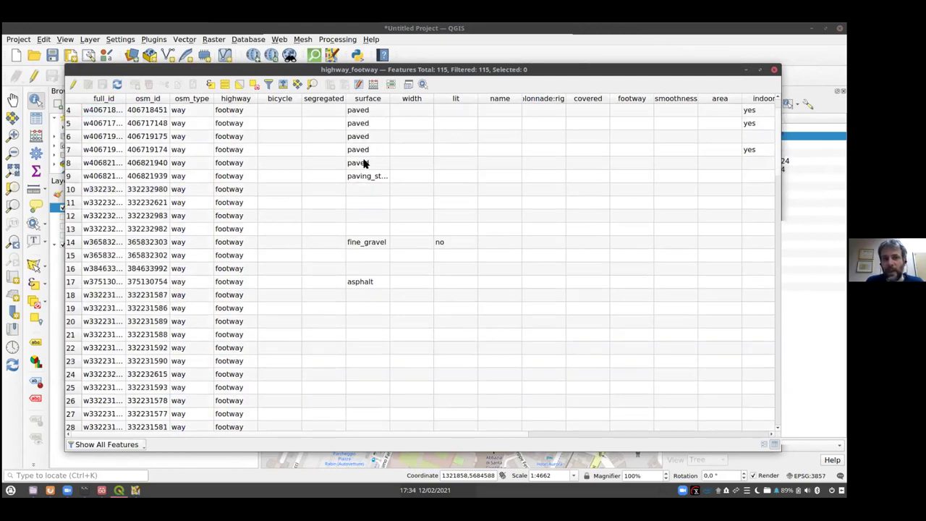
scroll(752, 145, "up", 1)
scroll(409, 390, "down", 4)
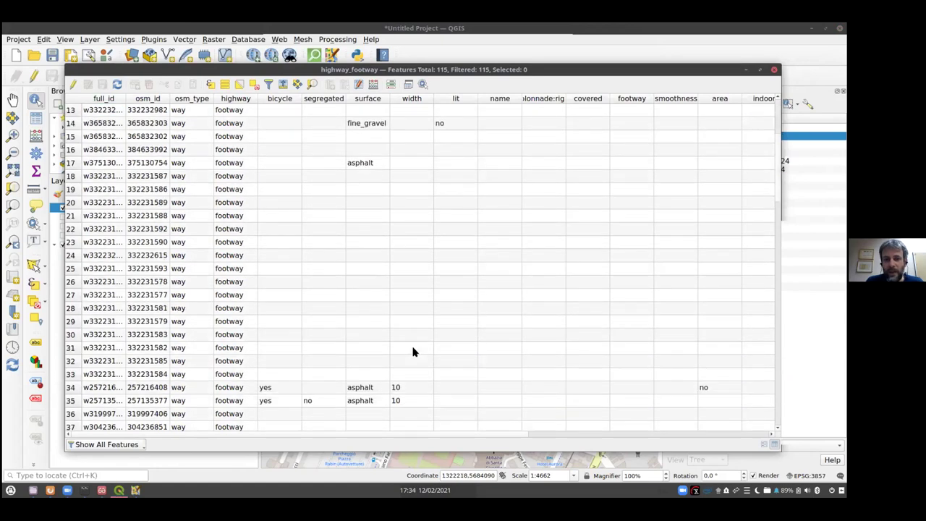
scroll(412, 352, "down", 3)
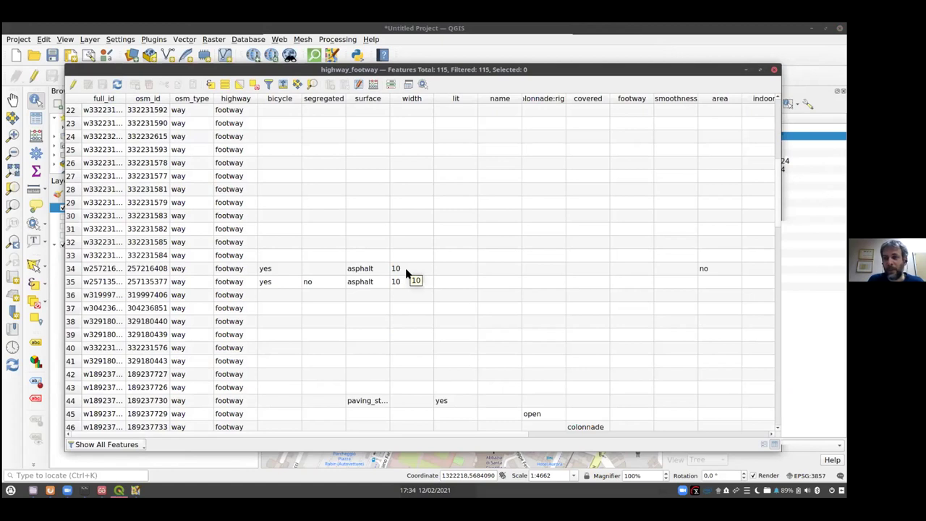
scroll(427, 319, "down", 3)
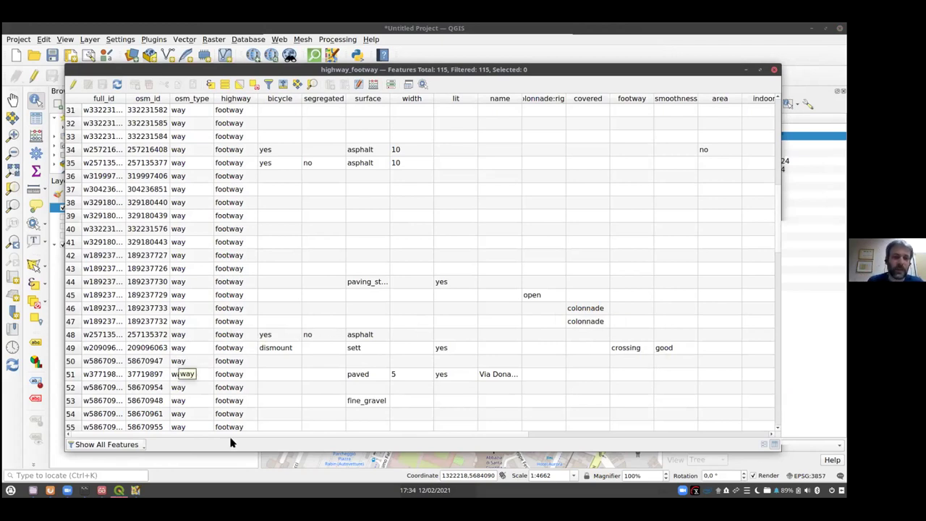
Step: Switch to the presentation and advance past the footway slides to "Limitazioni in QuickOSM"
left_click(101, 490)
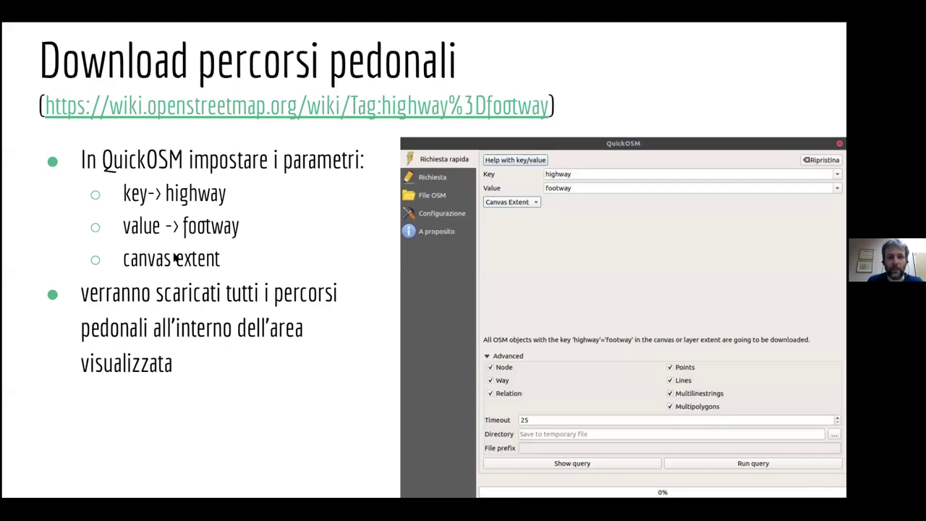
left_click(246, 445)
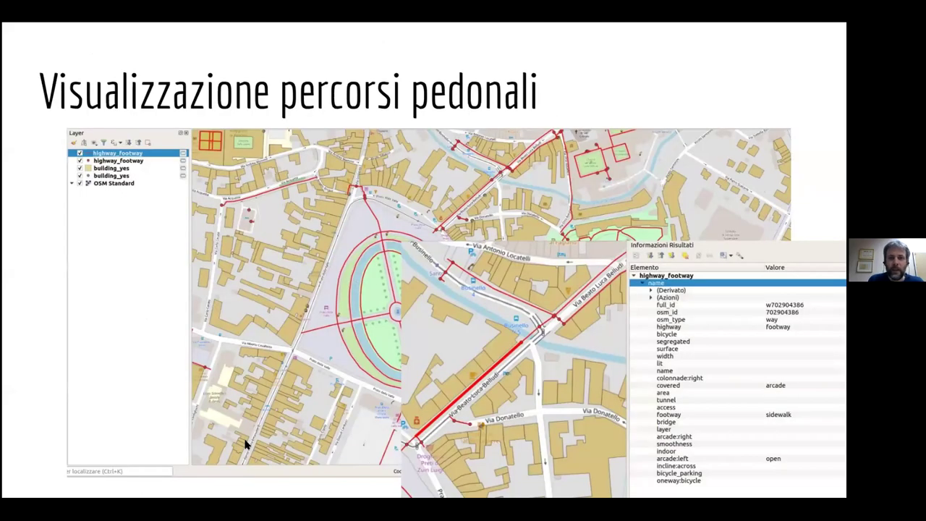
left_click(245, 445)
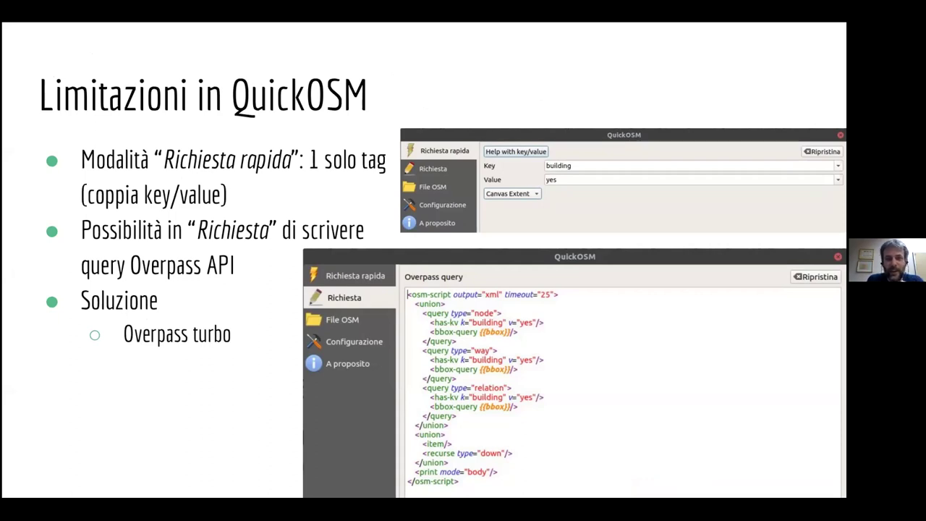
Step: Switch back to QGIS and display the Overpass query QuickOSM generates for key building and value yes within the canvas extent
key("alt+Tab")
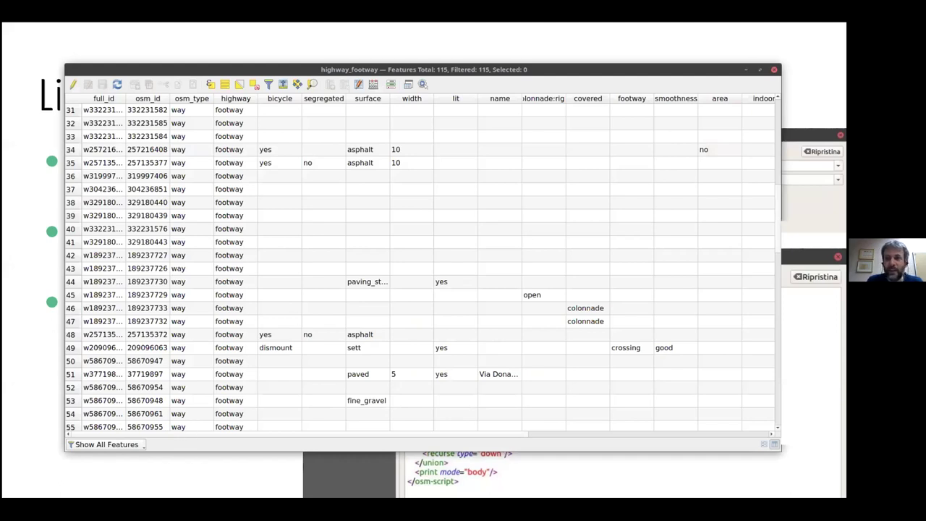
key("alt+Tab")
key("alt+Tab")
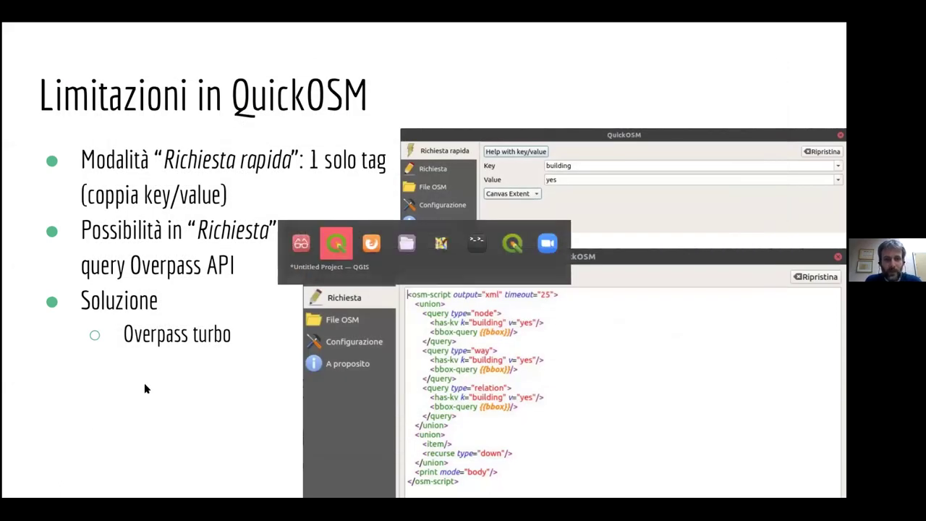
left_click(311, 69)
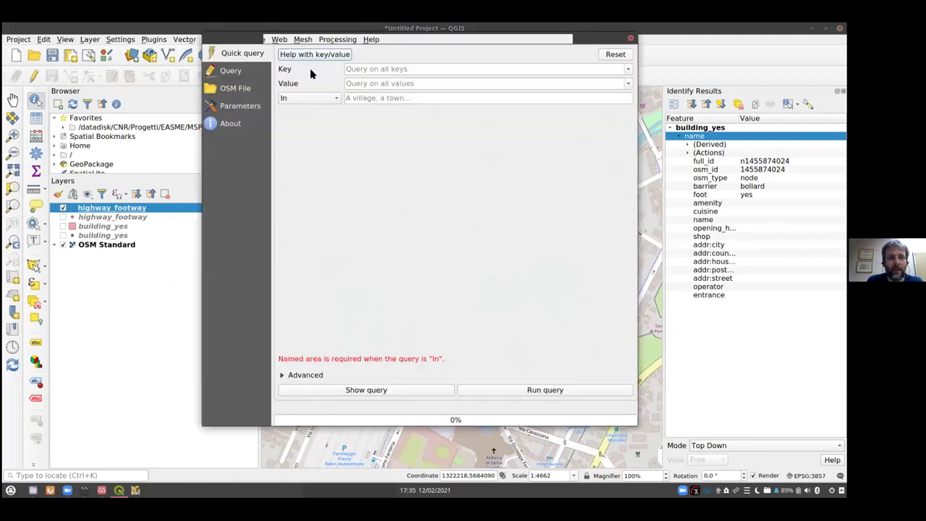
left_click(363, 69)
type("b")
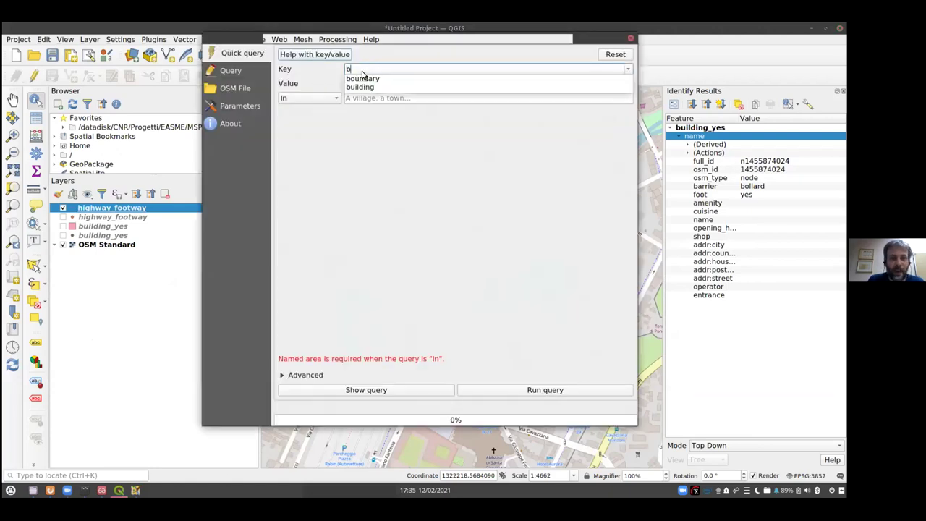
left_click(356, 87)
left_click(356, 83)
type("yes")
left_click(308, 97)
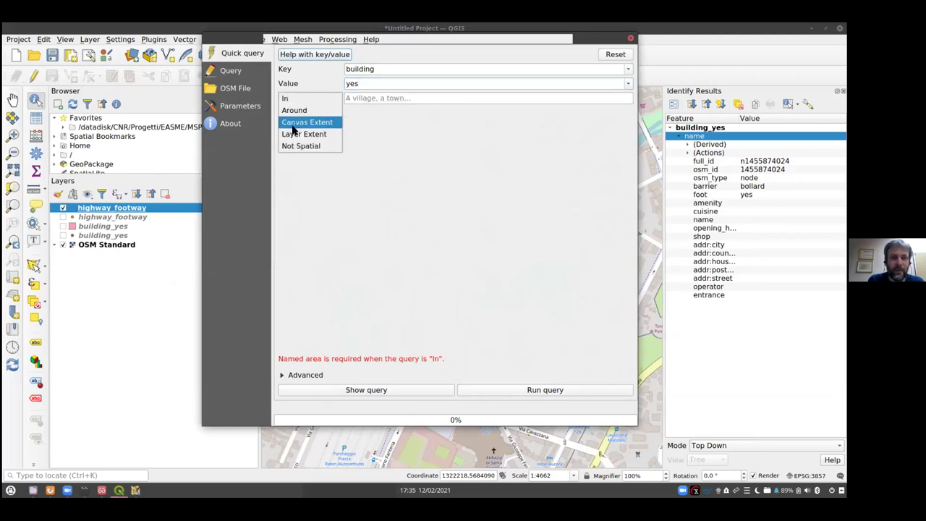
left_click(304, 123)
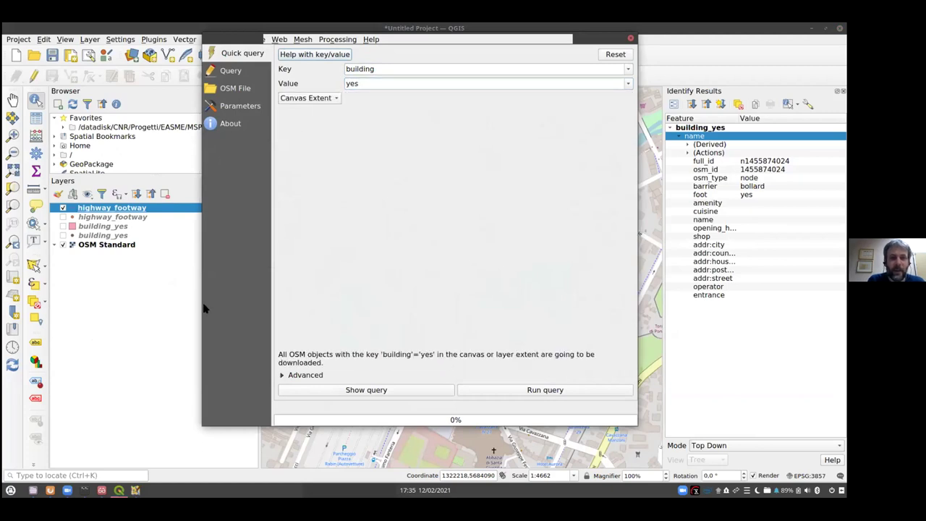
left_click(343, 390)
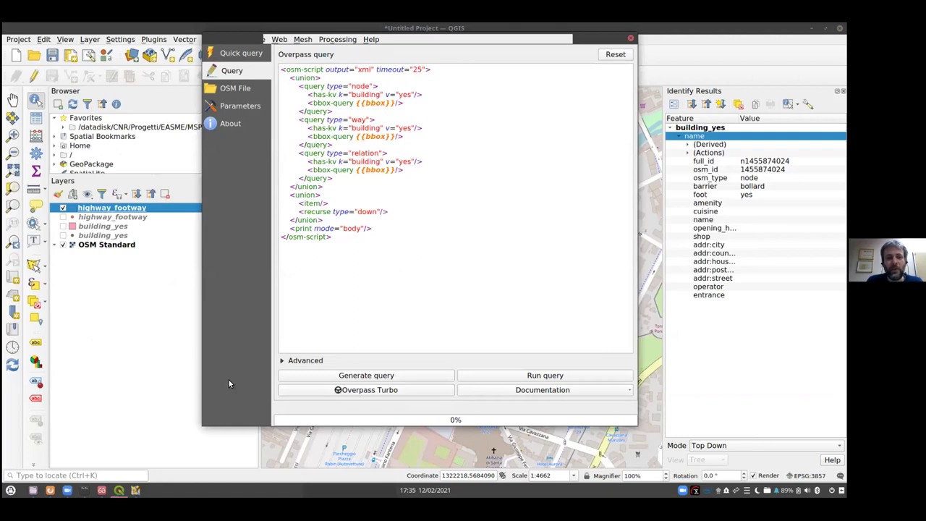
Step: Open Overpass Turbo from the QuickOSM query dialog and clear the existing query from its editor
left_click(360, 390)
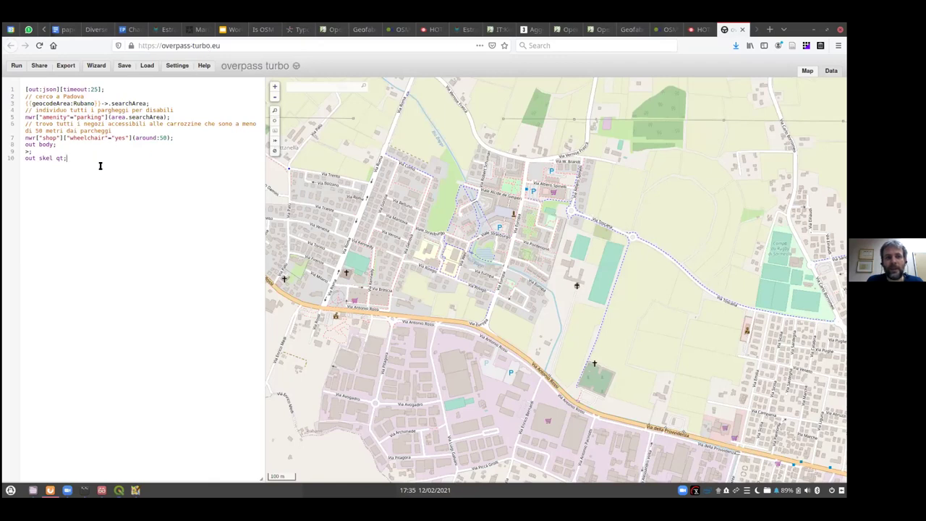
key("ctrl+a")
key("BackSpace")
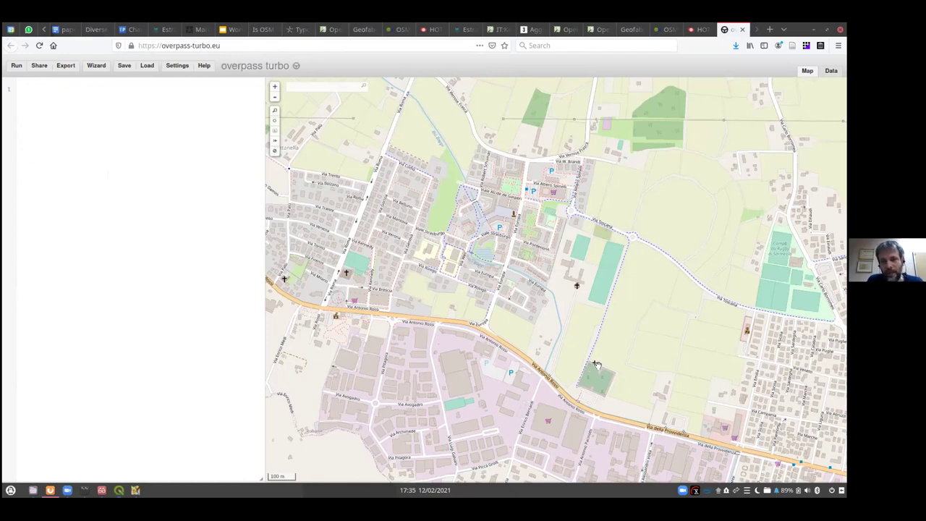
left_click_drag(596, 364, 499, 248)
scroll(500, 248, "down", 1)
left_click_drag(484, 290, 326, 243)
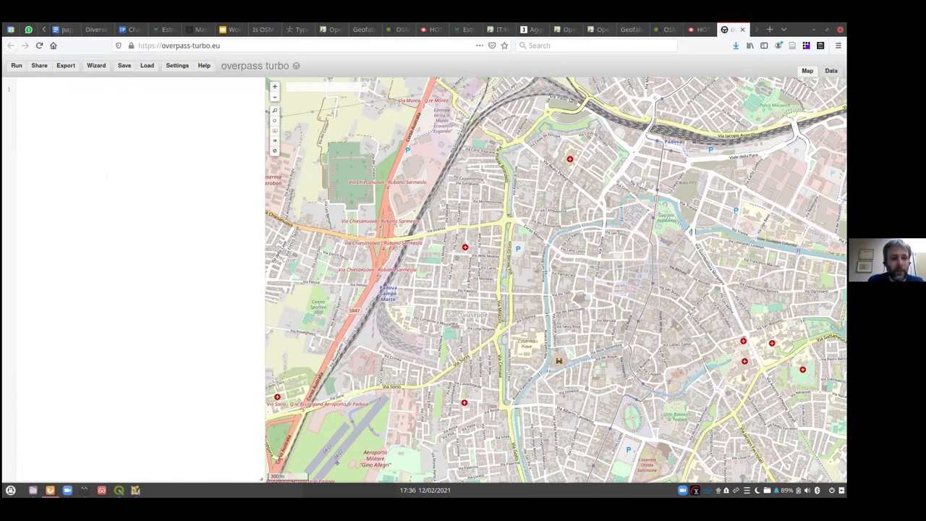
Step: Switch to the presentation and advance to the "Overpass Turbo" slide about the wizard
left_click(101, 490)
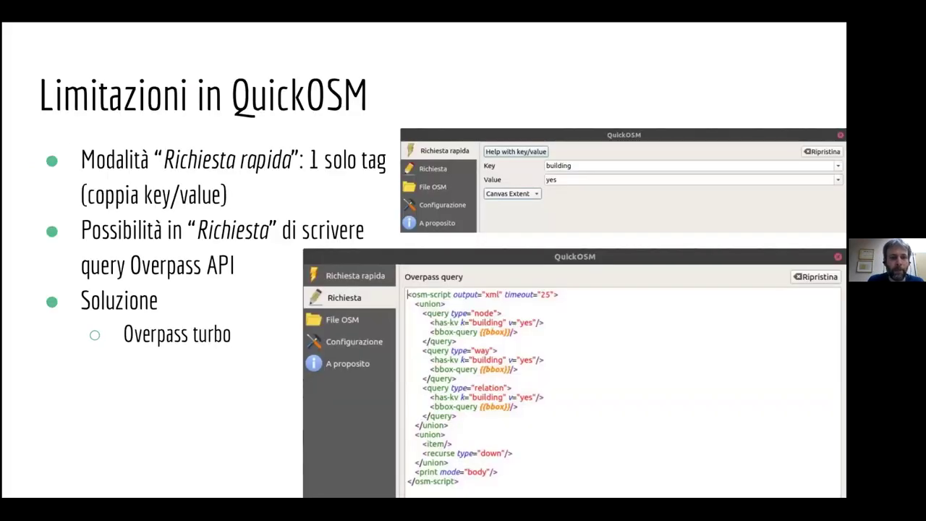
left_click(137, 306)
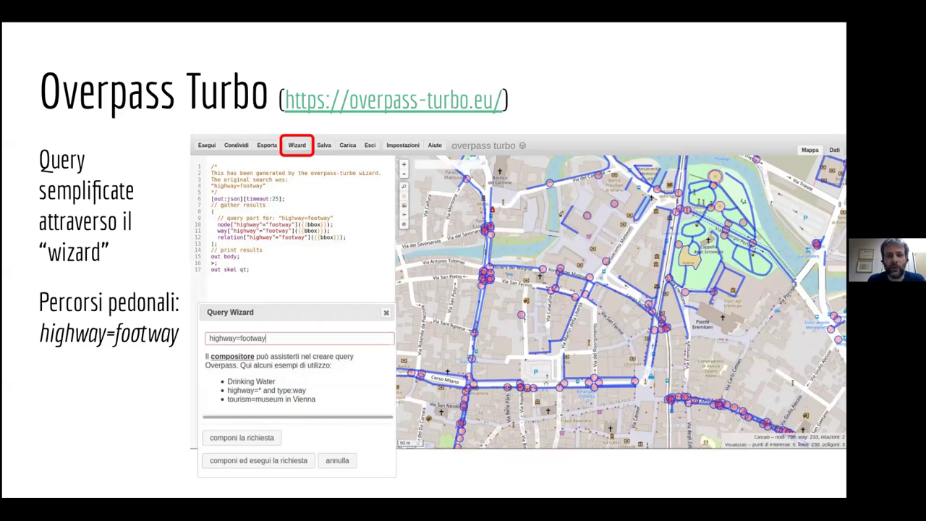
Step: Return to Overpass Turbo, narrow the query editor and frame the map on Prato della Valle in Padova
key("alt+Tab")
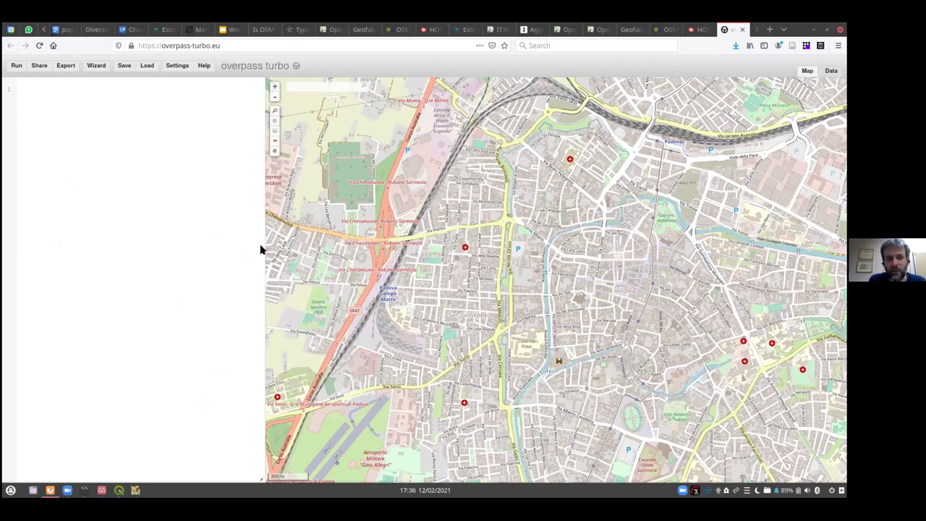
left_click_drag(261, 244, 203, 239)
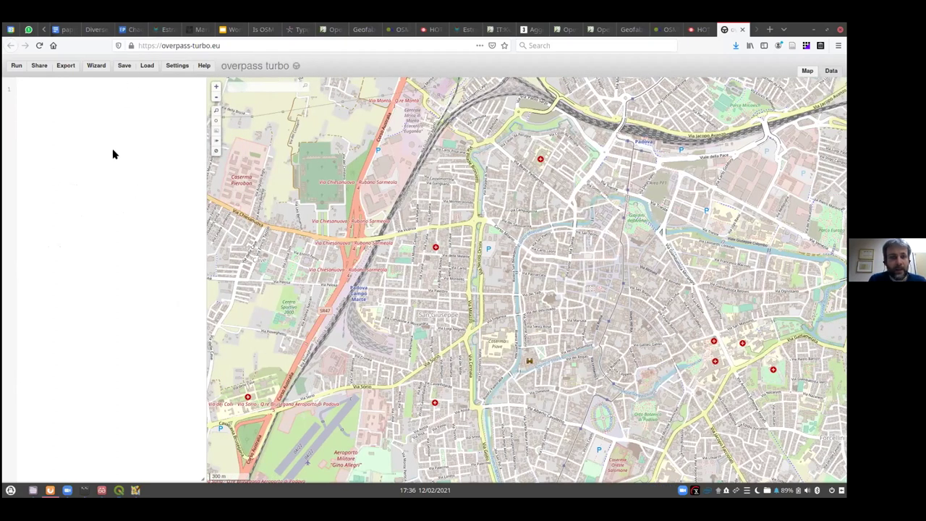
left_click_drag(494, 247, 434, 228)
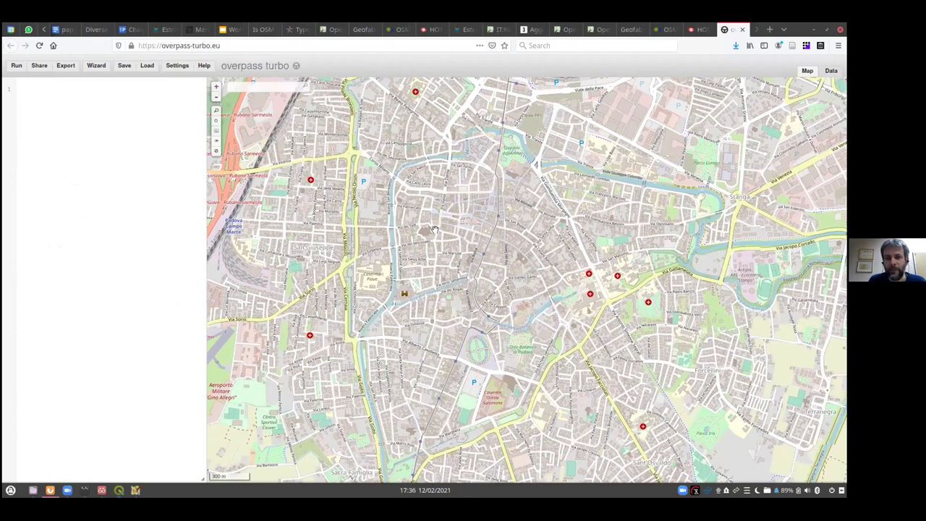
scroll(434, 229, "up", 2)
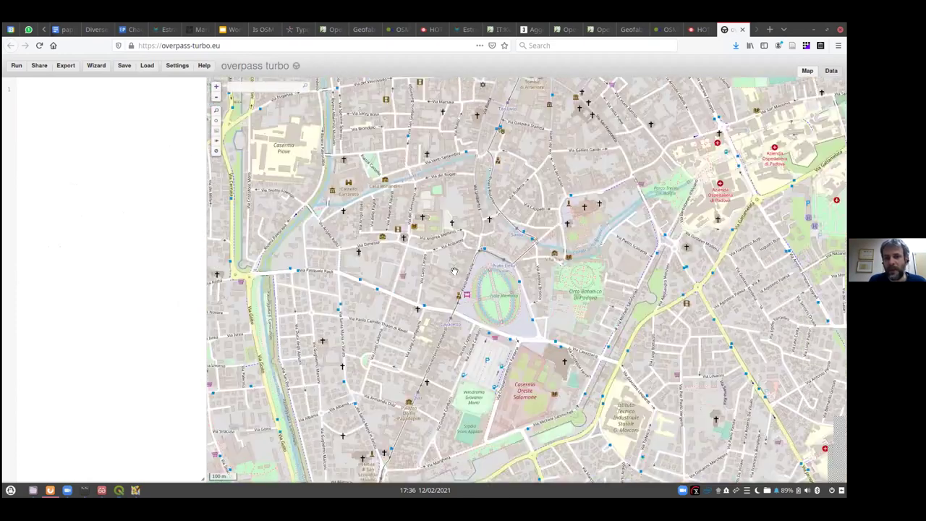
scroll(455, 271, "up", 1)
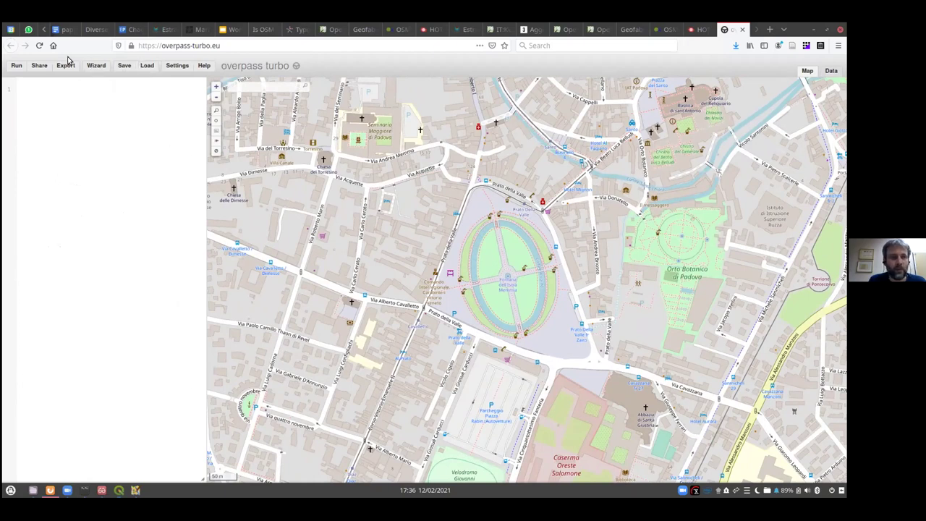
Step: Build a query for building=yes with the Query Wizard without running it
left_click(96, 65)
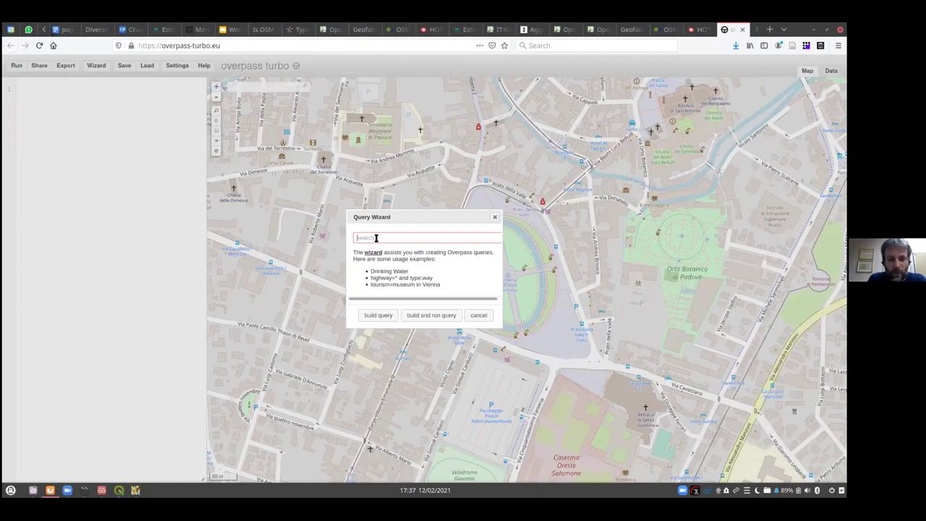
type("building=yes")
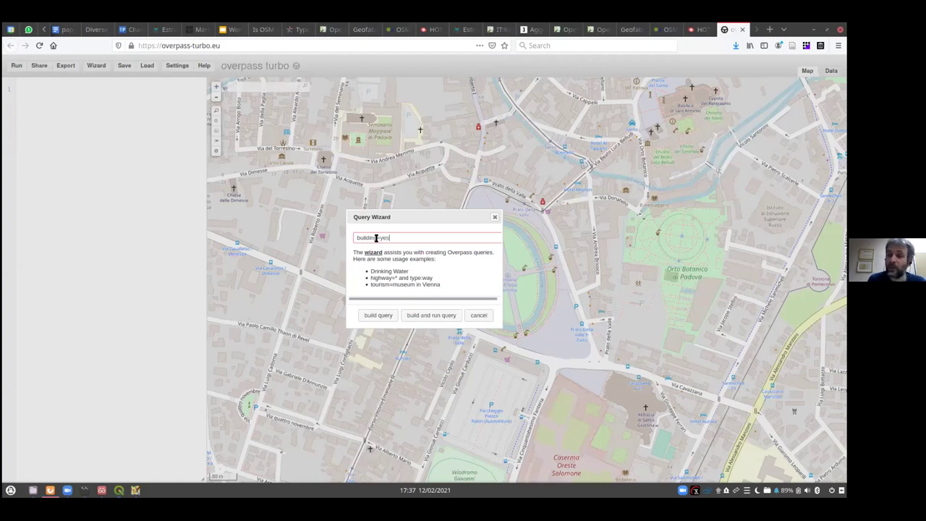
left_click(376, 315)
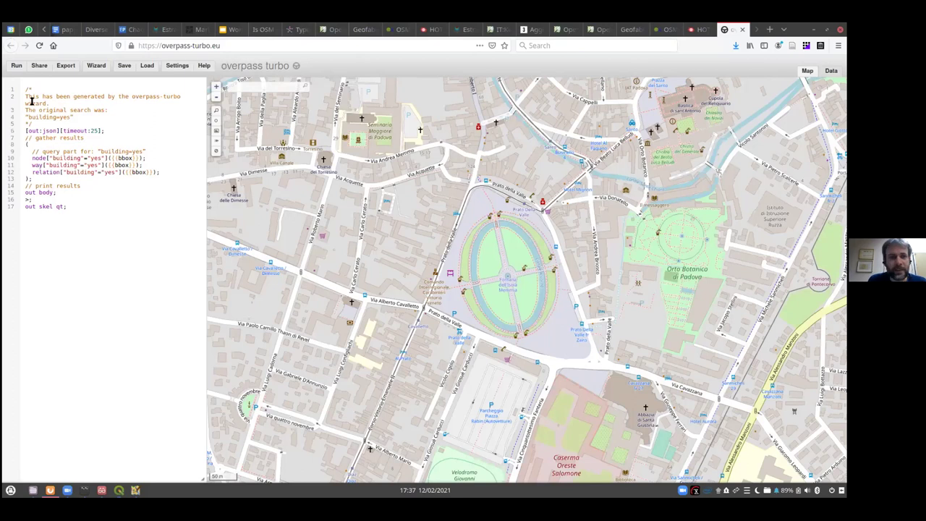
Step: Run the building=yes query on the map area around Prato della Valle and inspect the returned buildings at different scales
left_click(17, 67)
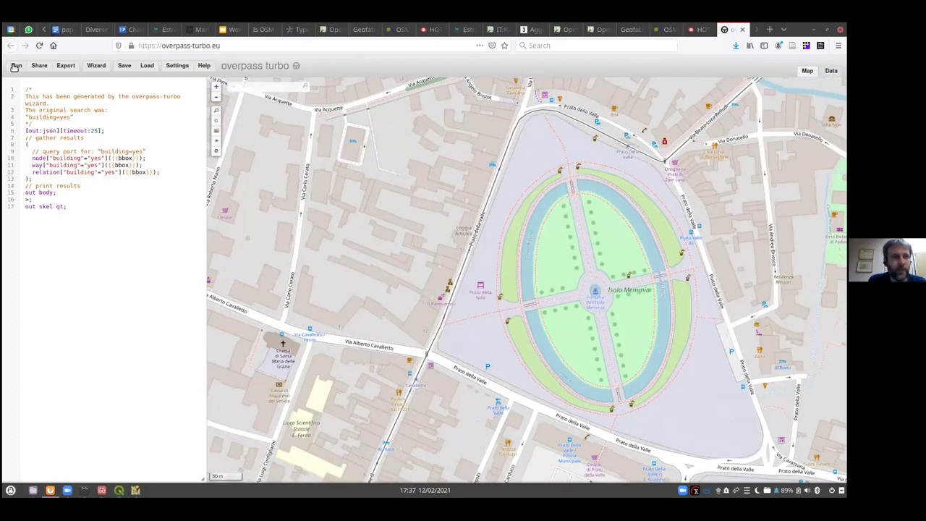
left_click(15, 68)
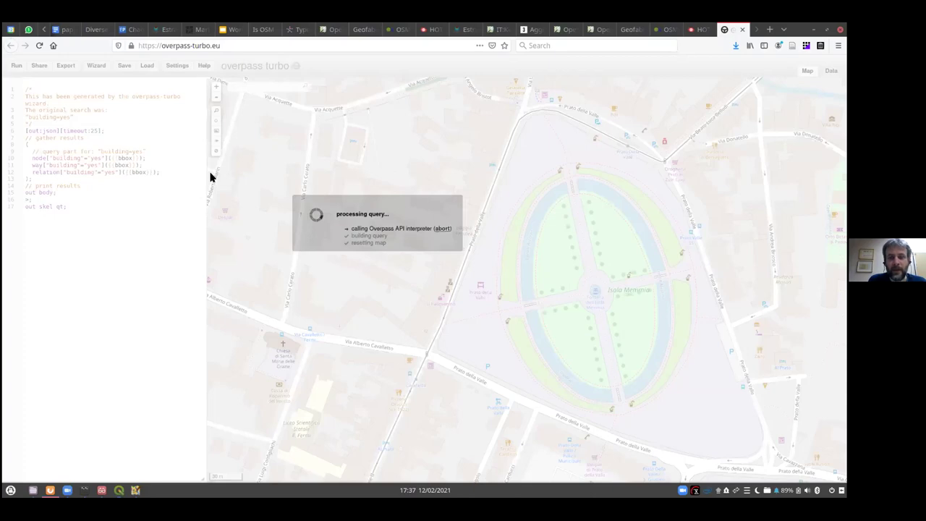
scroll(504, 198, "down", 1)
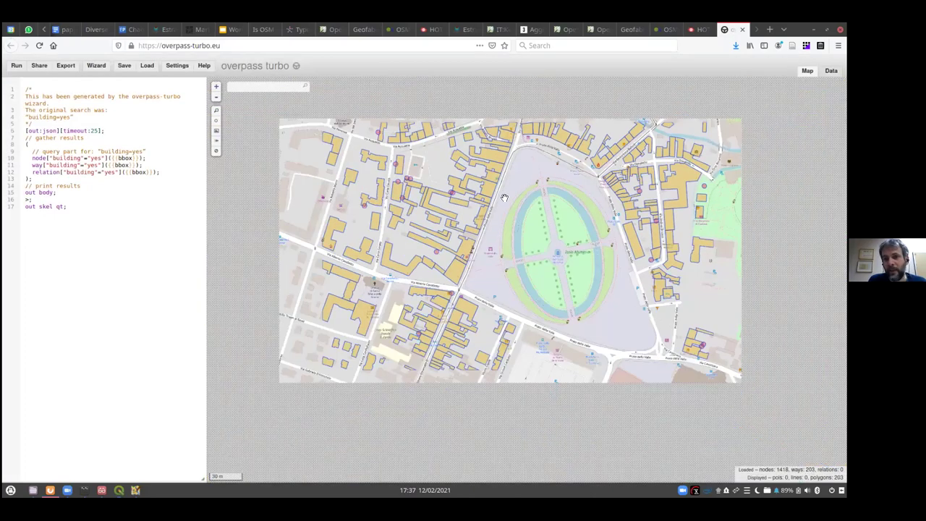
scroll(475, 203, "up", 1)
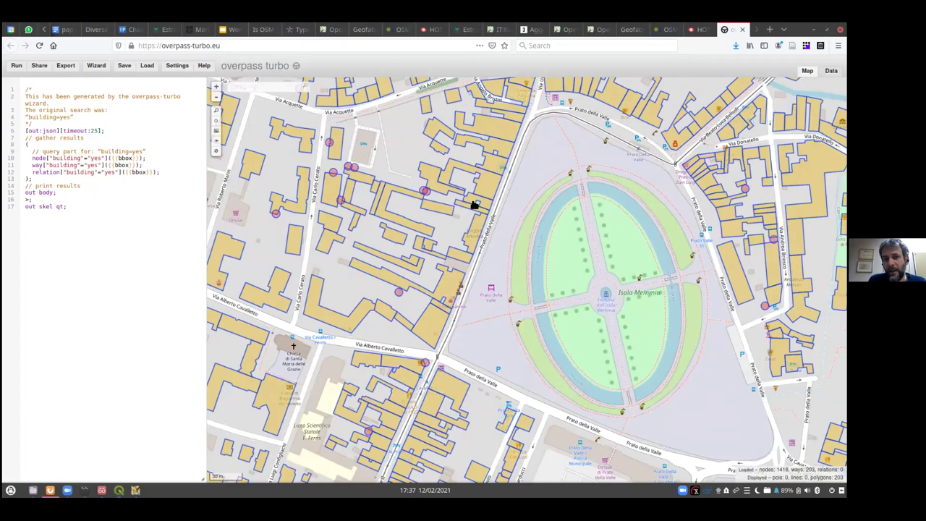
scroll(474, 204, "up", 2)
scroll(473, 203, "down", 3)
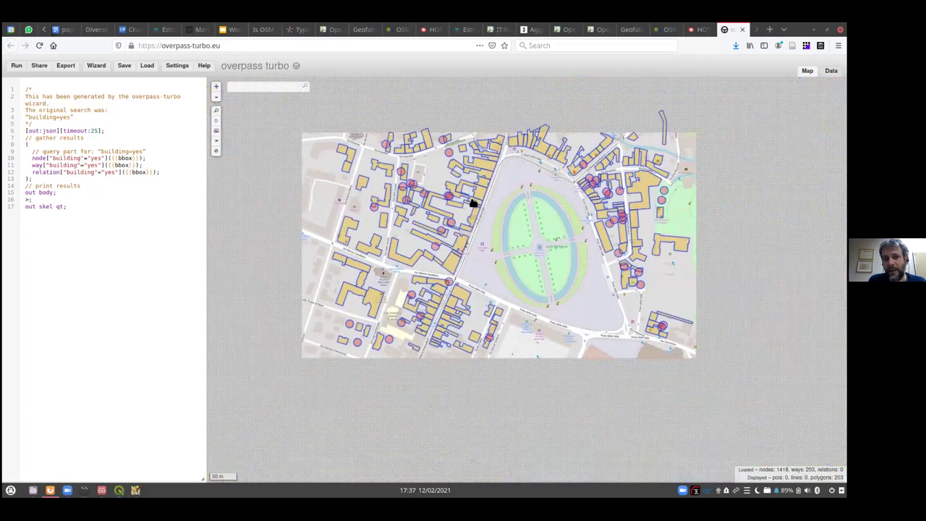
scroll(471, 204, "down", 3)
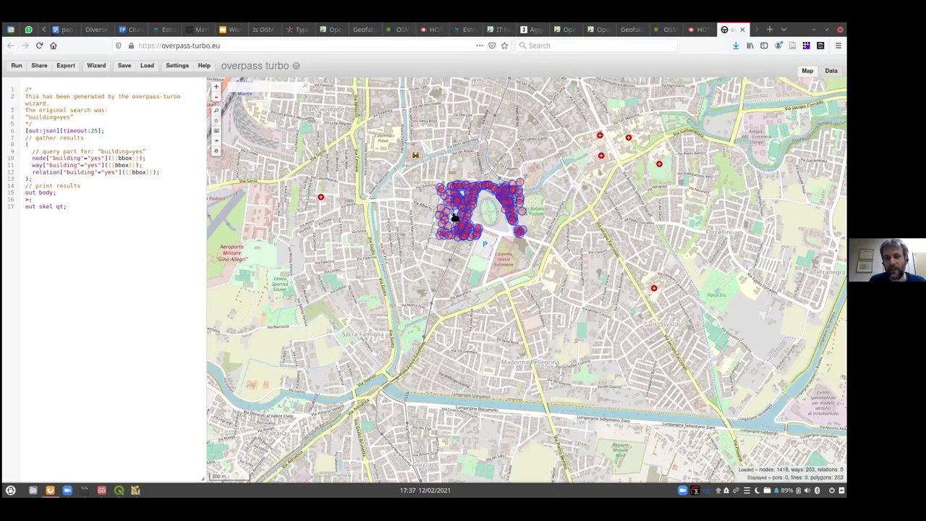
scroll(454, 217, "up", 4)
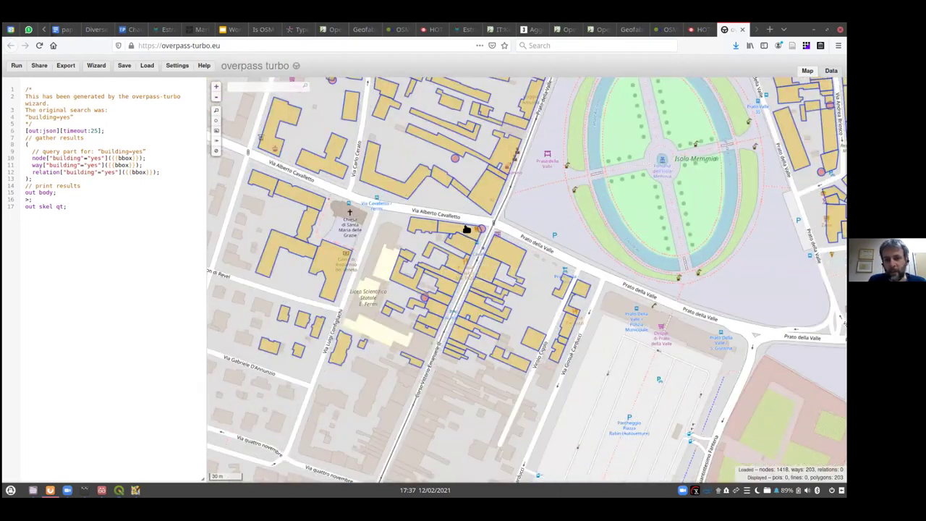
Step: Inspect the building at the Via Alberto Cavalletto and Prato della Valle corner, view its OpenStreetMap way page, and close its details
scroll(467, 230, "up", 1)
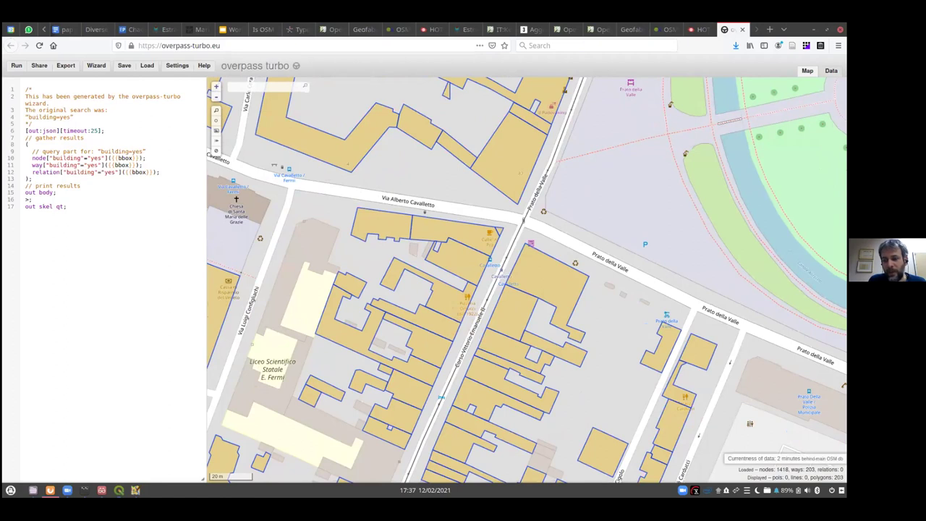
scroll(558, 246, "down", 3)
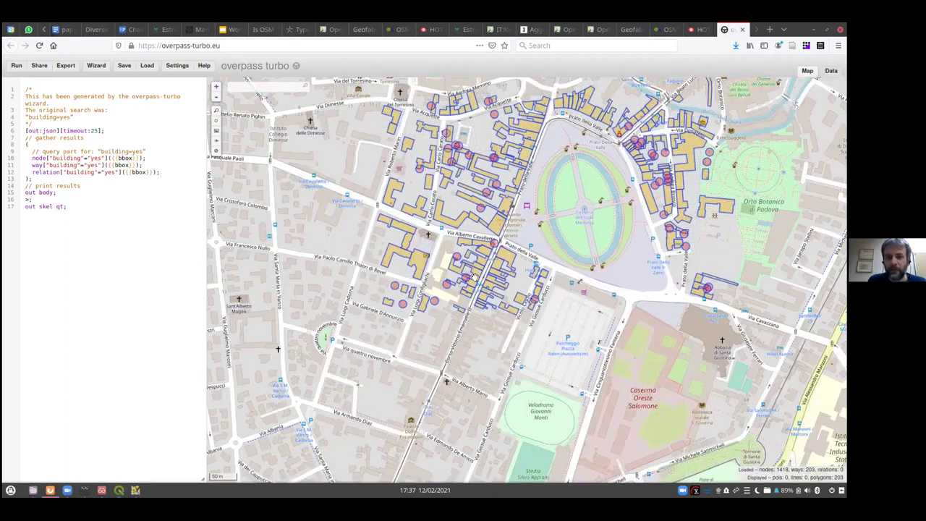
left_click_drag(561, 245, 448, 259)
left_click(448, 259)
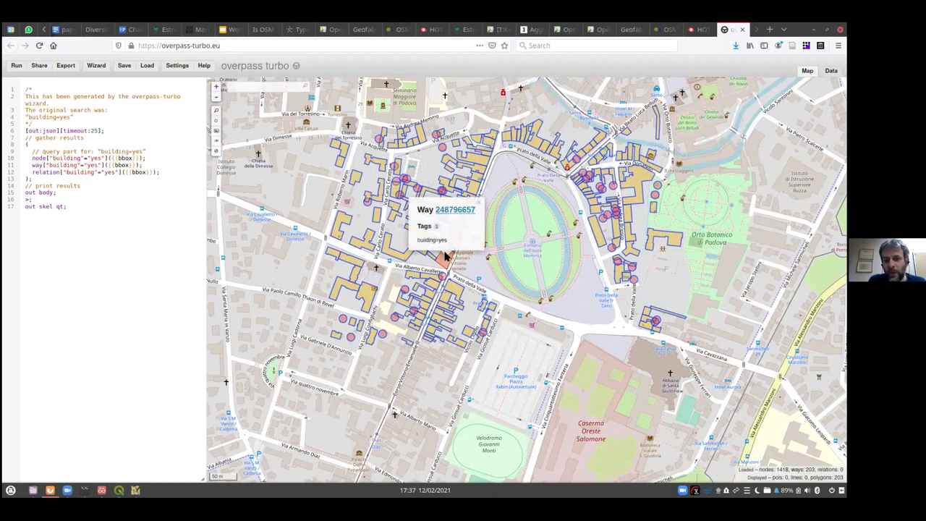
left_click(450, 212)
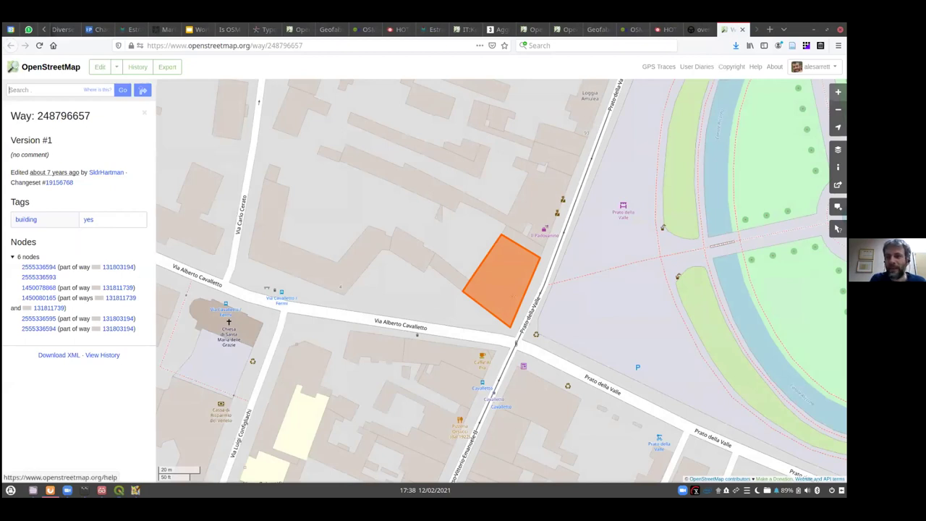
left_click(742, 29)
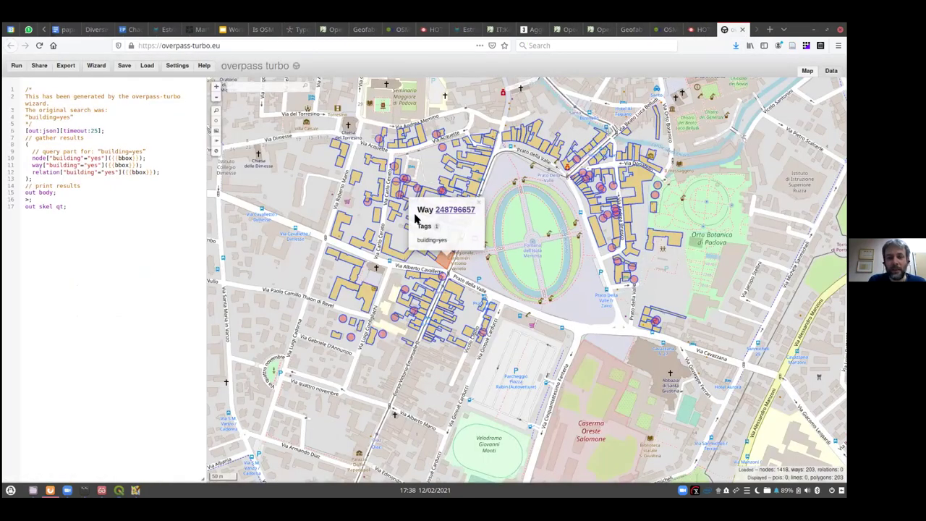
left_click(479, 202)
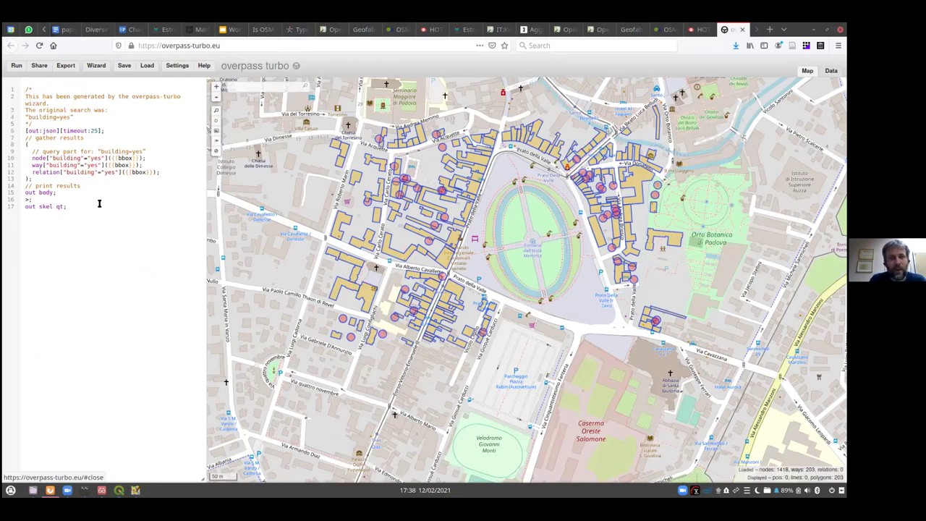
Step: Copy the whole building=yes query from Overpass Turbo, replace the QuickOSM query in QGIS with it, and run it
left_click_drag(83, 210, 18, 86)
key("ctrl+c")
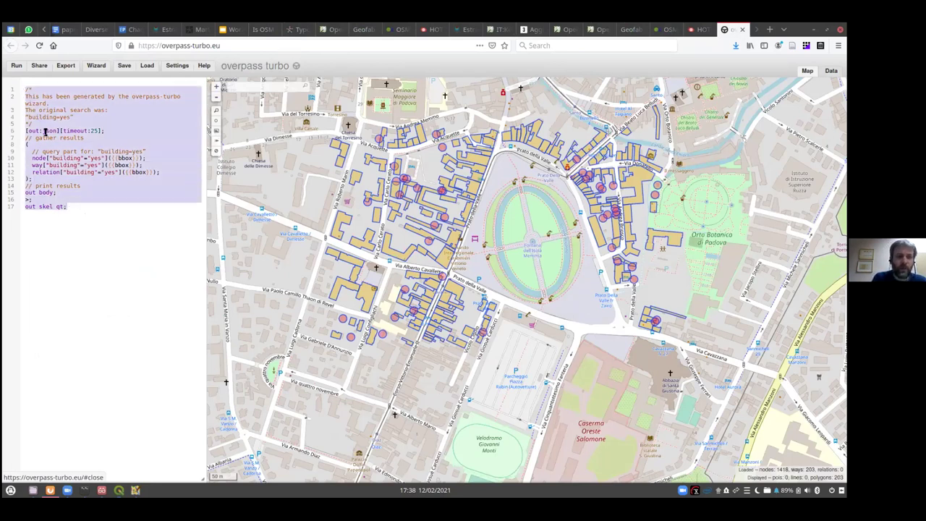
left_click(120, 490)
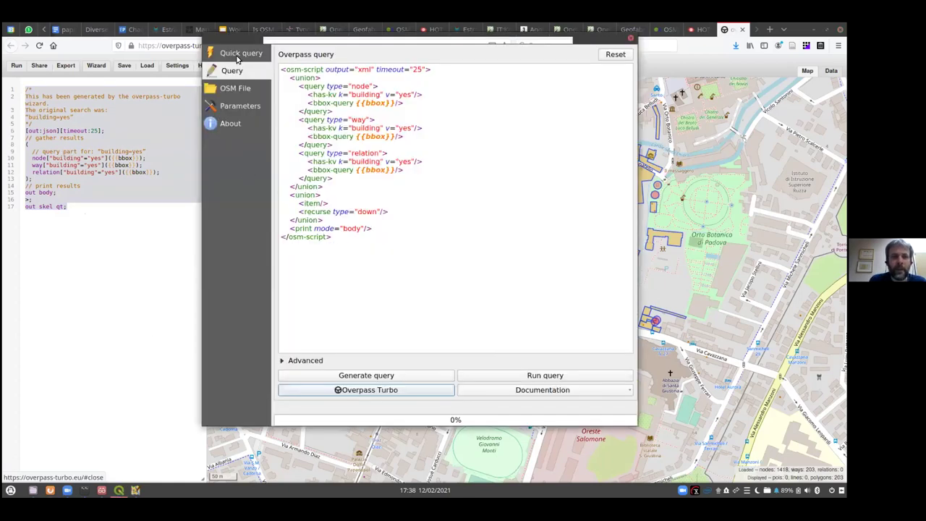
left_click_drag(353, 246, 258, 72)
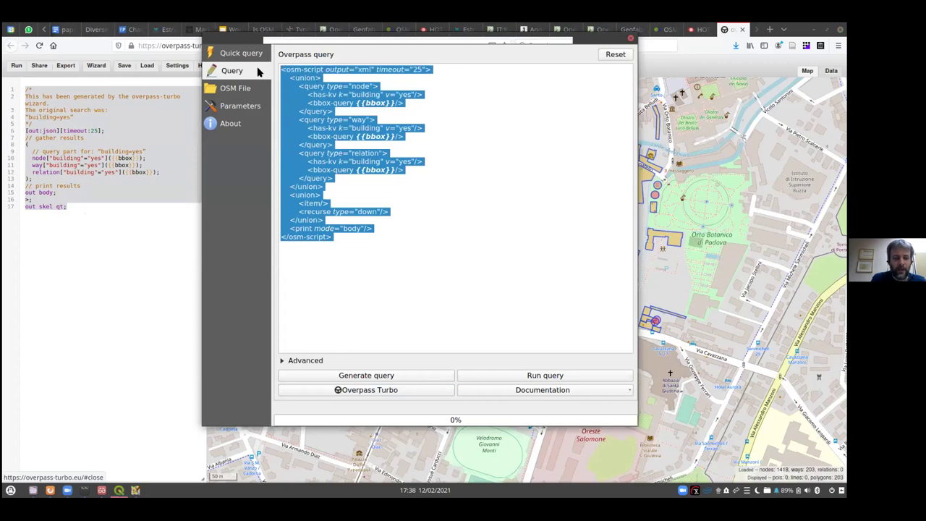
key("ctrl+v")
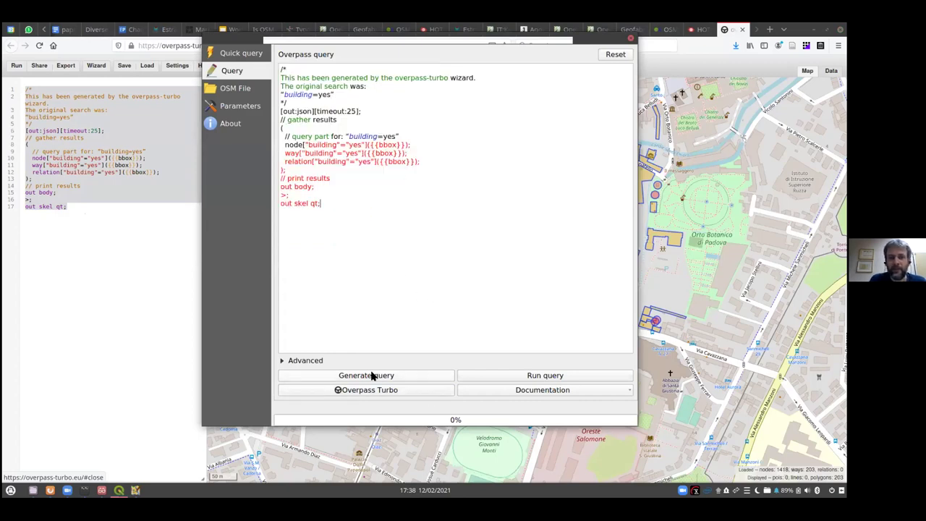
left_click(507, 375)
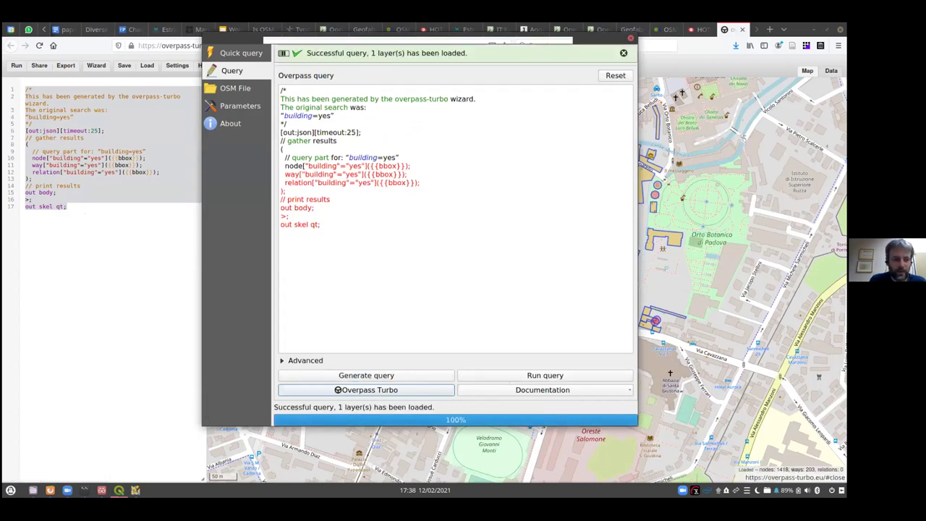
Step: Bring up the QGIS project and close the QuickOSM dialog and the building_yes attribute table
mouse_move(118, 490)
left_click(101, 457)
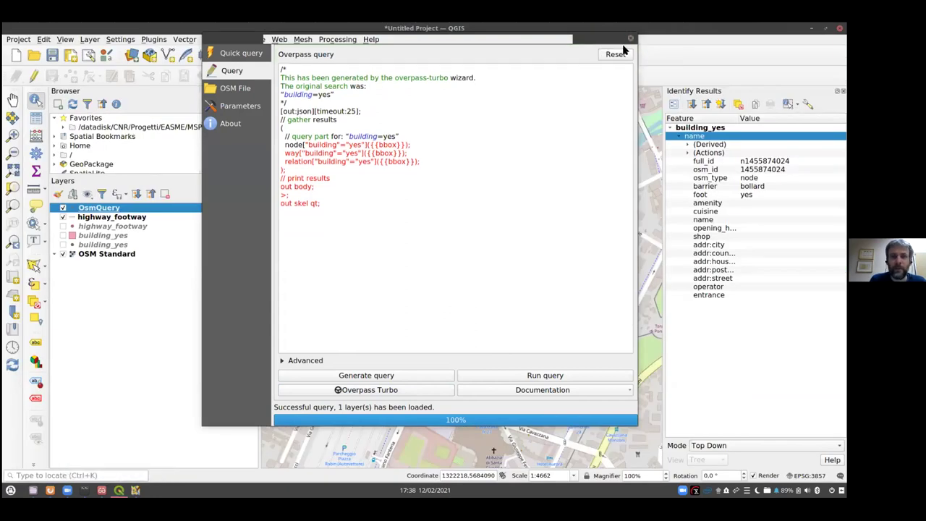
left_click_drag(613, 40, 615, 76)
left_click(639, 83)
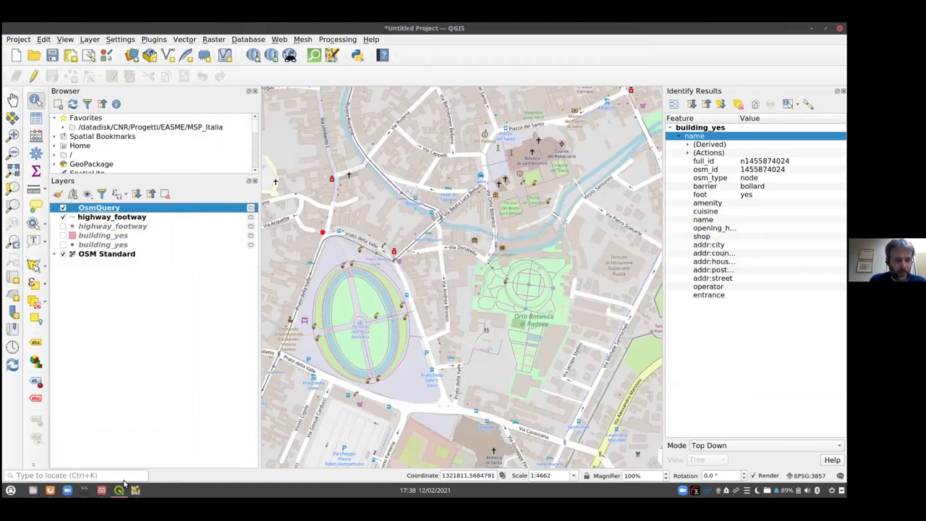
mouse_move(118, 490)
left_click(100, 442)
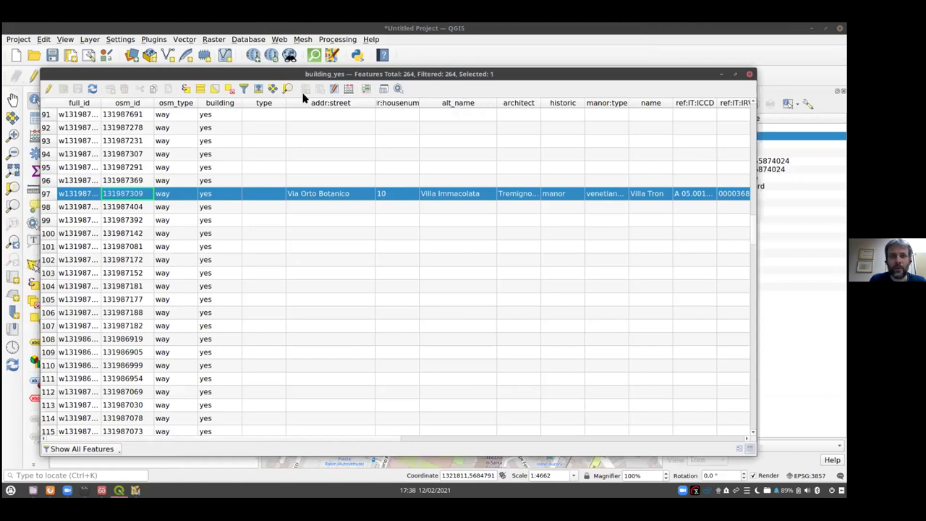
left_click(749, 74)
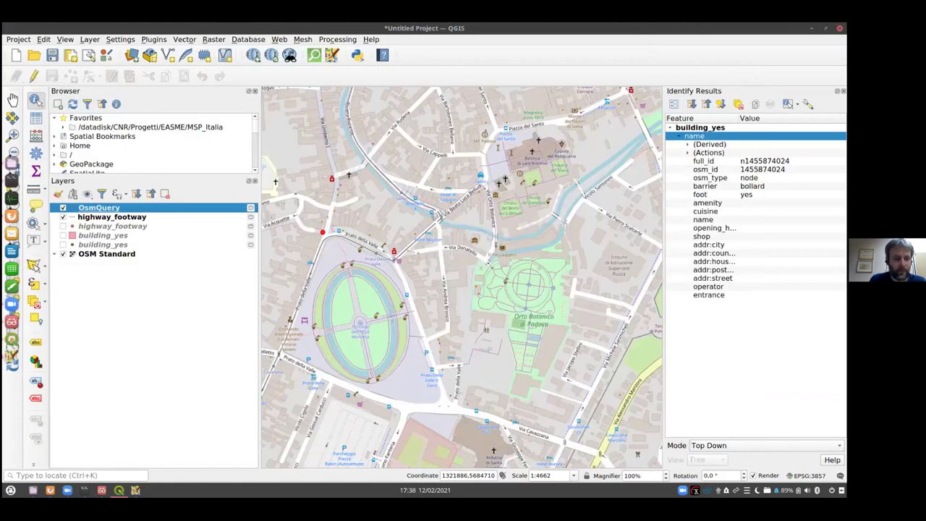
Step: Switch to the presentation and advance to the "Overpass Turbo: tag multipli" slide about sidewalks
key("alt+Tab")
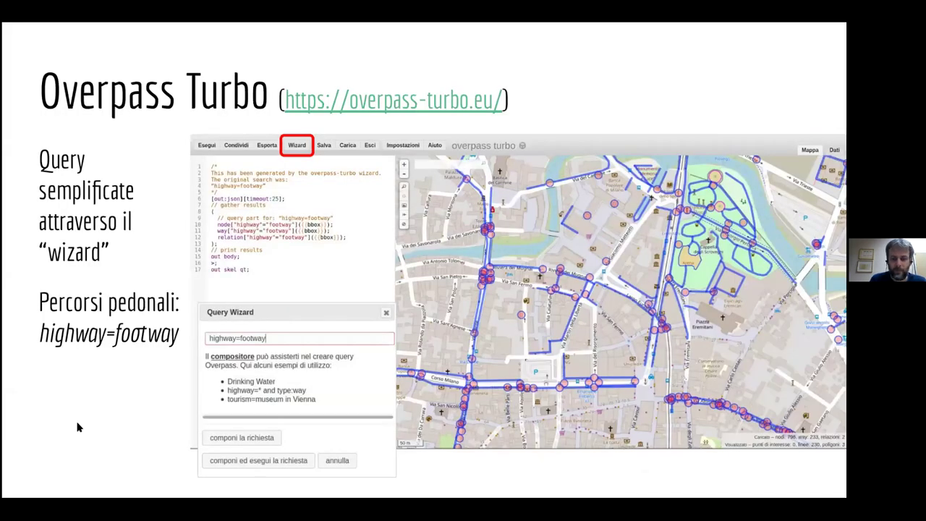
key("Right")
key("Right")
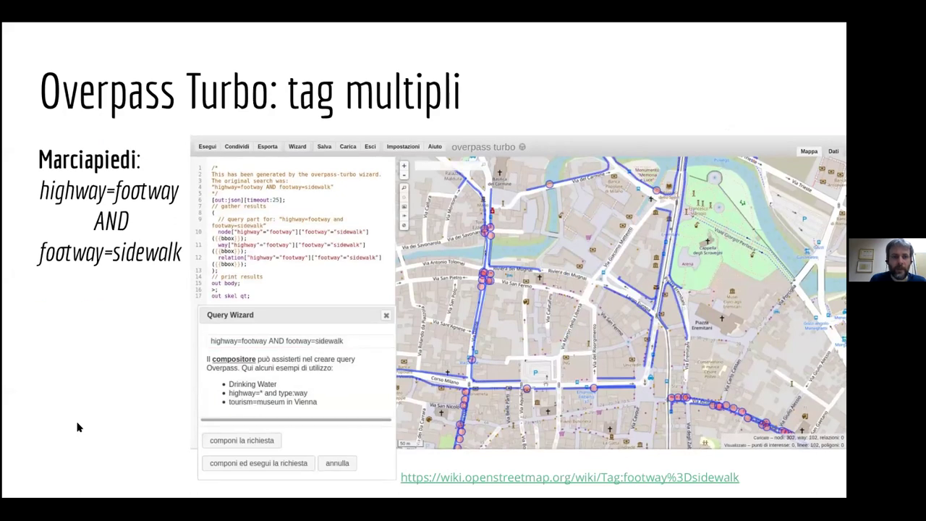
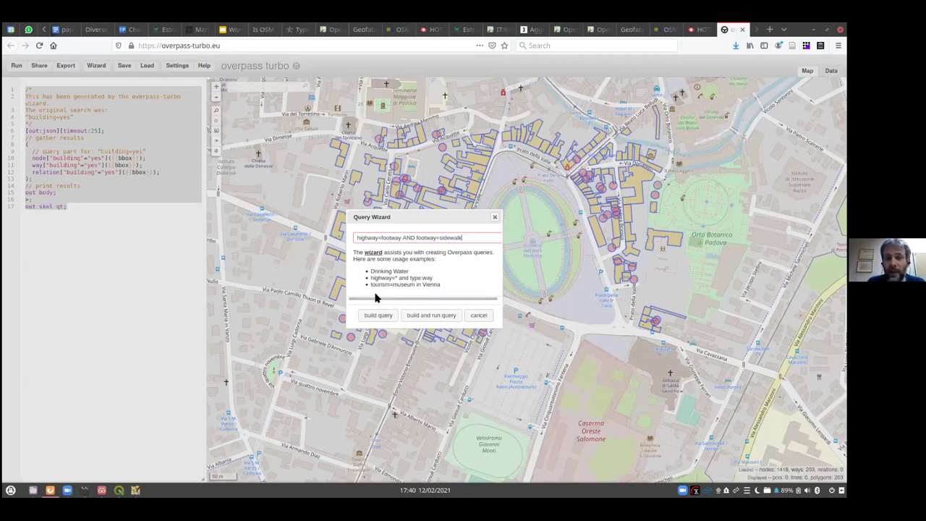
Step: Build and run the highway=footway AND footway=sidewalk query in Overpass Turbo, and inspect the sidewalks around Via Beato Luca Belludi
left_click(375, 314)
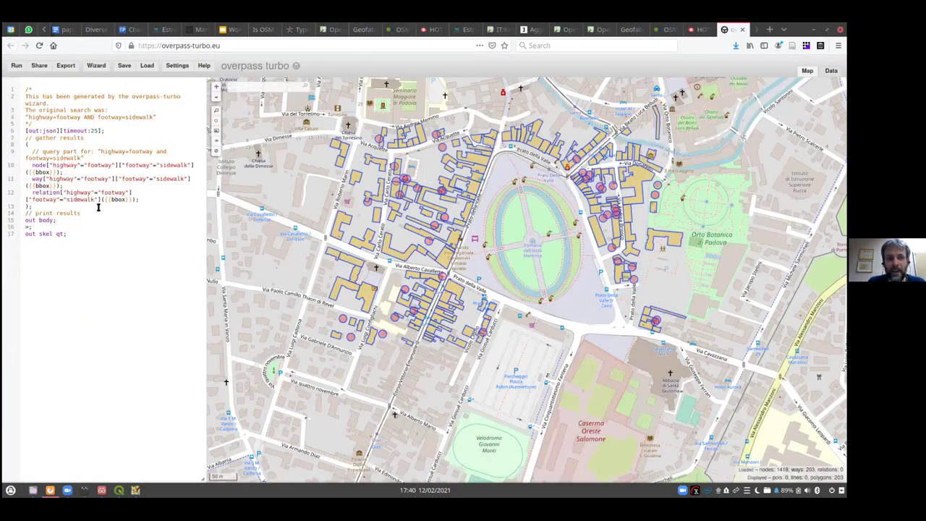
left_click(16, 67)
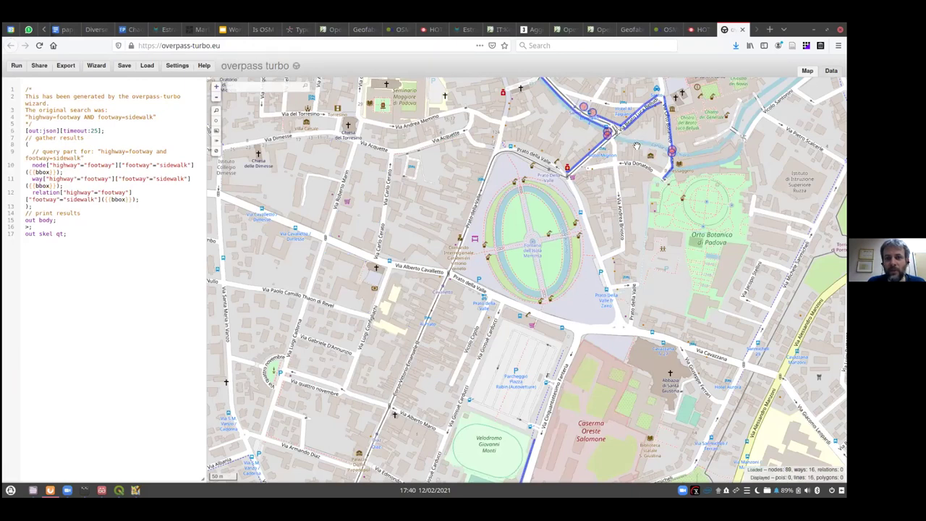
left_click_drag(637, 146, 599, 178)
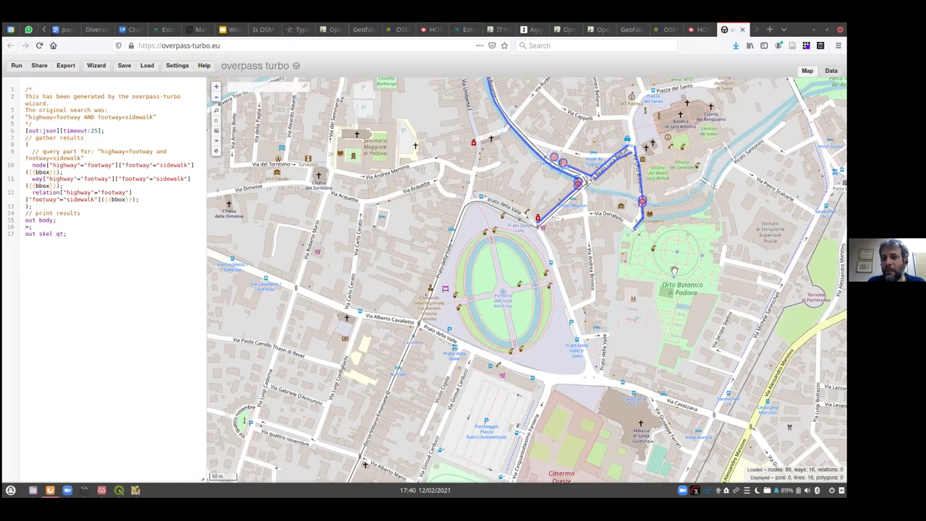
scroll(600, 166, "up", 1)
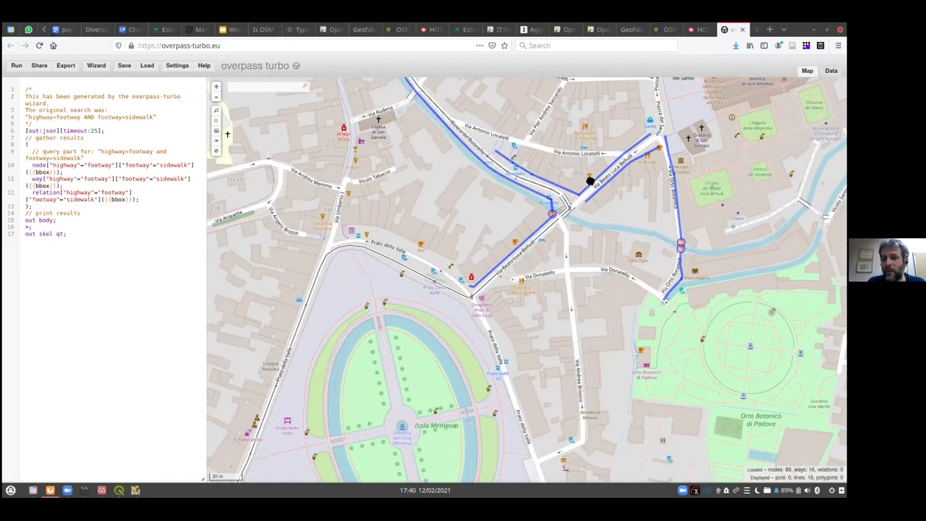
scroll(597, 182, "up", 1)
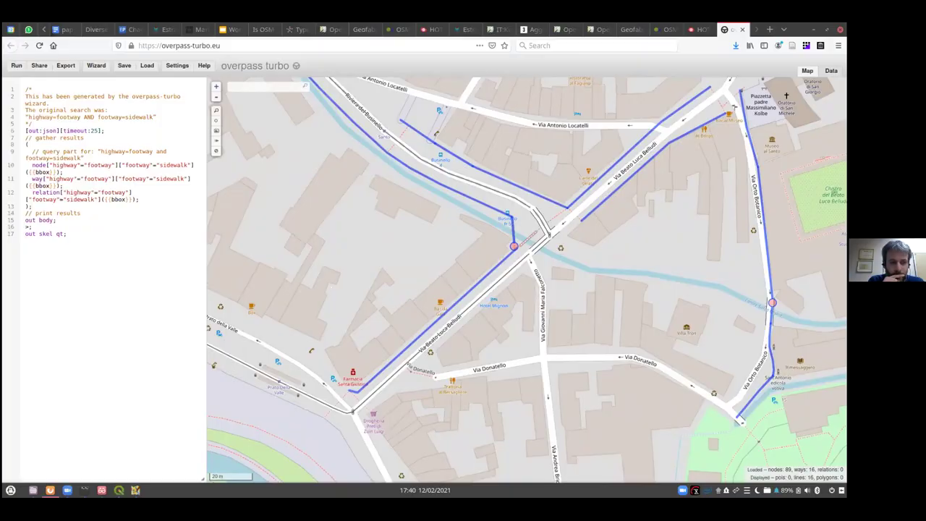
Step: Return to the presentation, advance to the pedestrian crossings slide, and open its linked Overpass Turbo query
left_click(101, 490)
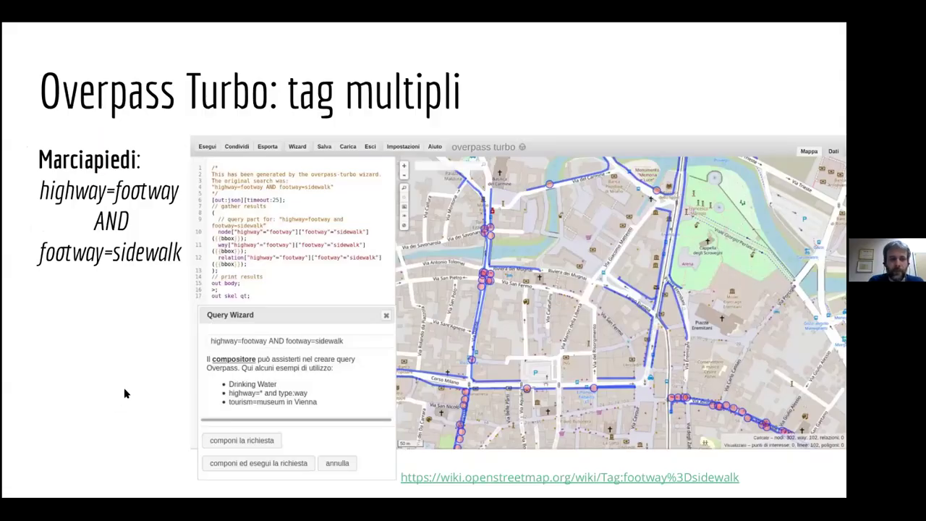
key("Right")
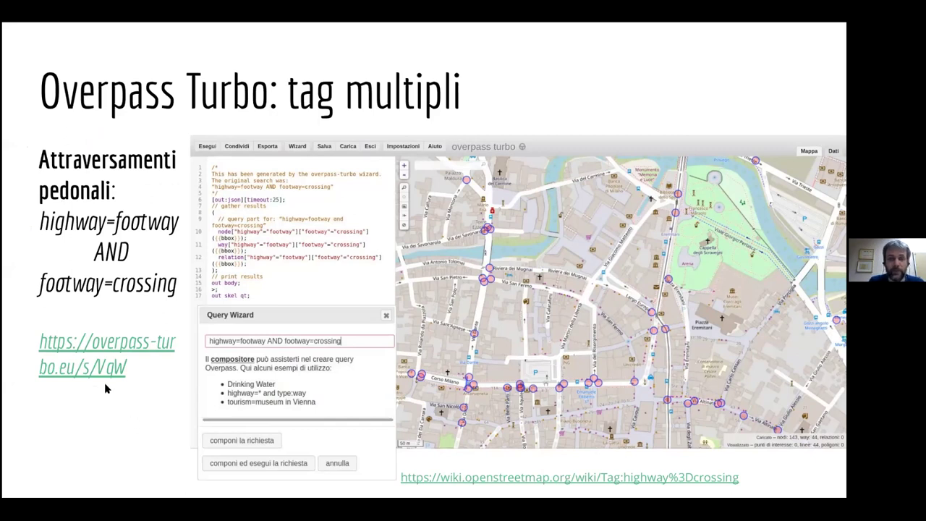
left_click(96, 347)
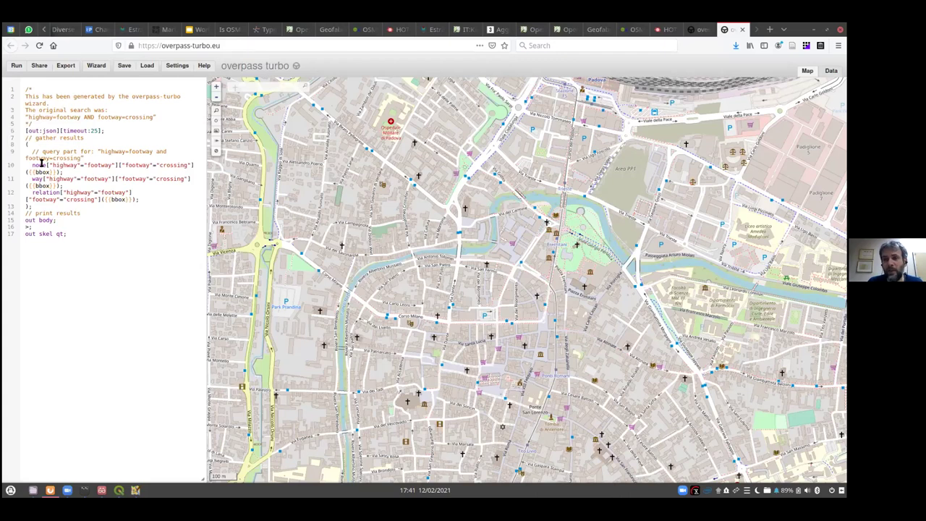
Step: Display the sharing permalink options for the footway=crossing query and dismiss them
left_click(40, 67)
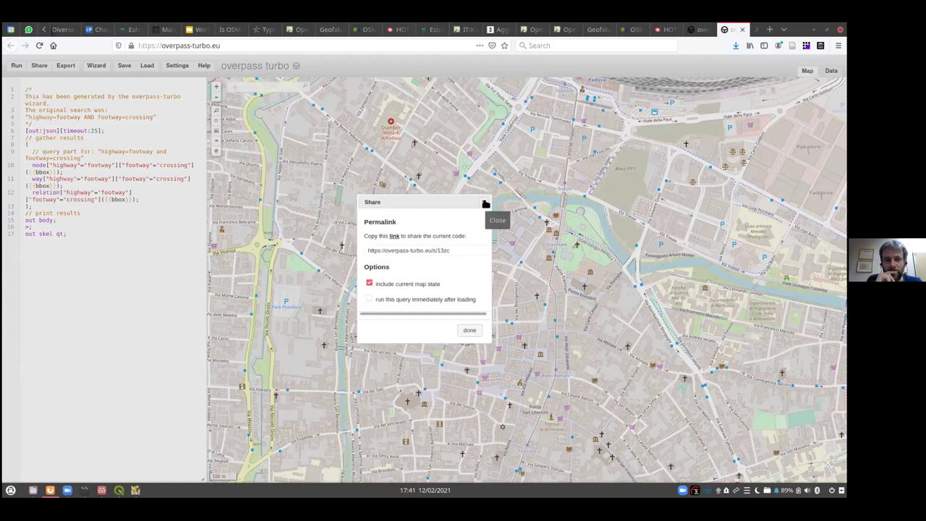
left_click(485, 204)
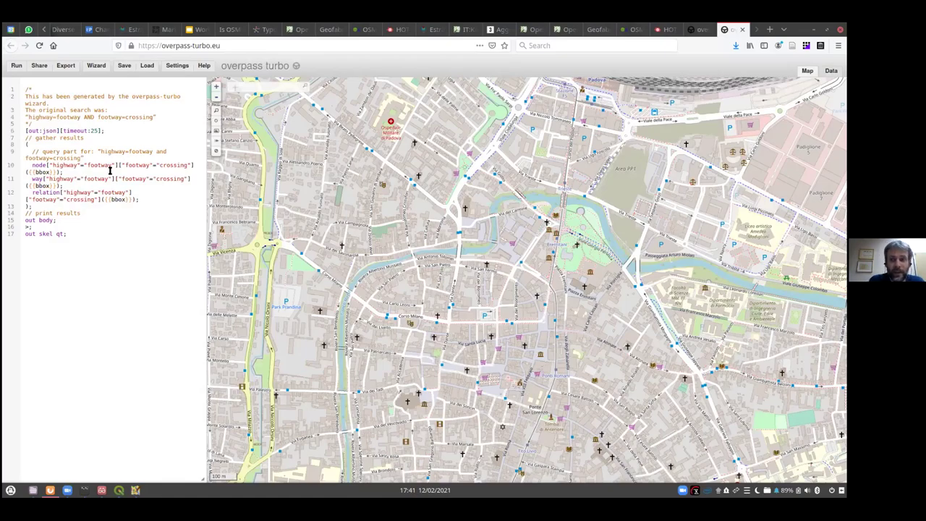
Step: Compare the sidewalk and pedestrian crossing slides in the presentation, and return to the crossing query in Overpass Turbo
key("alt+Tab")
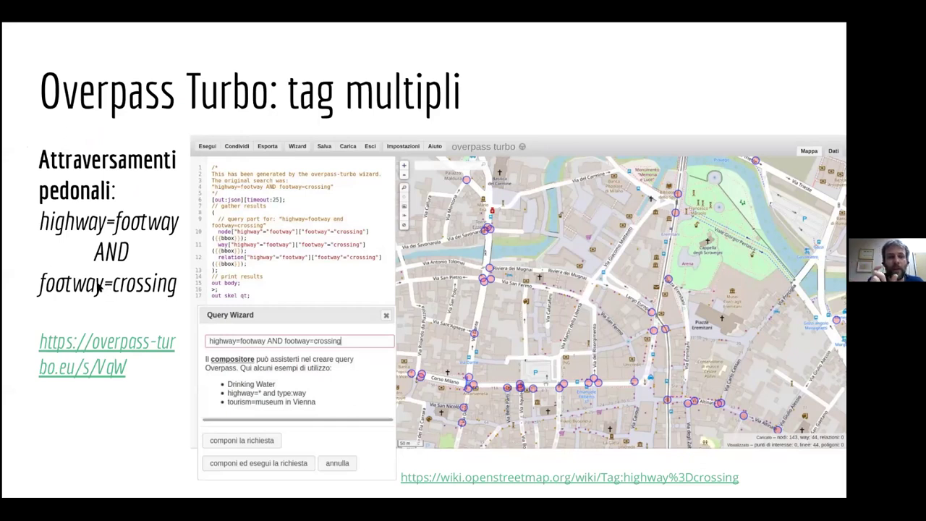
key("Right")
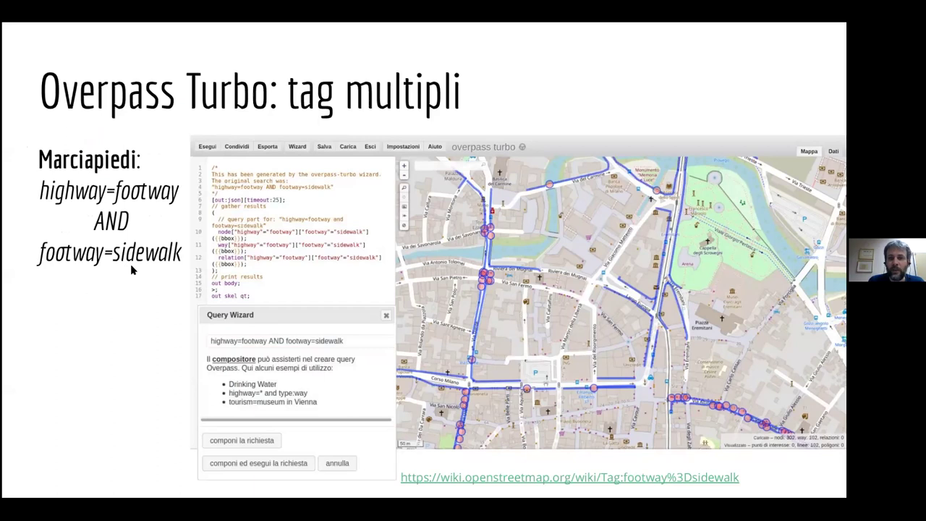
key("Left")
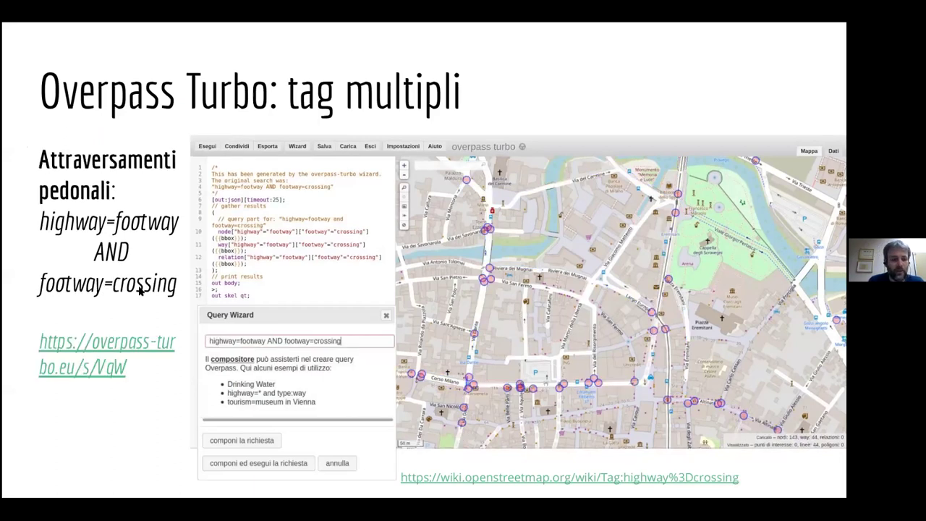
key("alt+Tab")
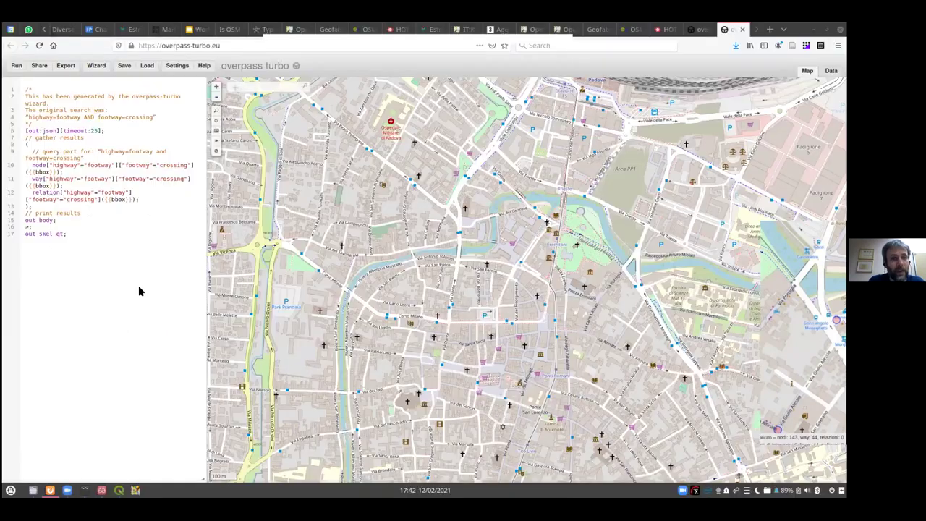
Step: Run the highway=footway AND footway=crossing query on central Padova and inspect the crossings along Corso Milano
left_click(16, 66)
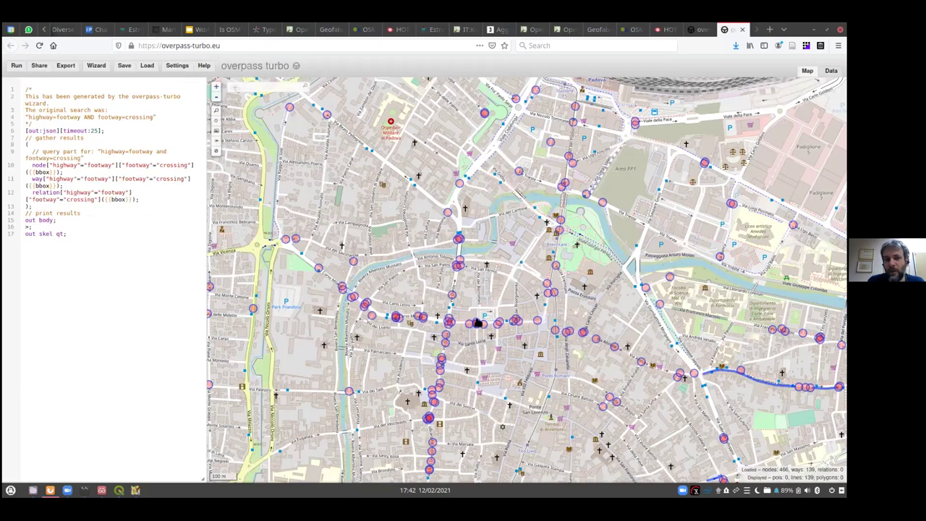
scroll(431, 324, "up", 3)
scroll(404, 313, "up", 2)
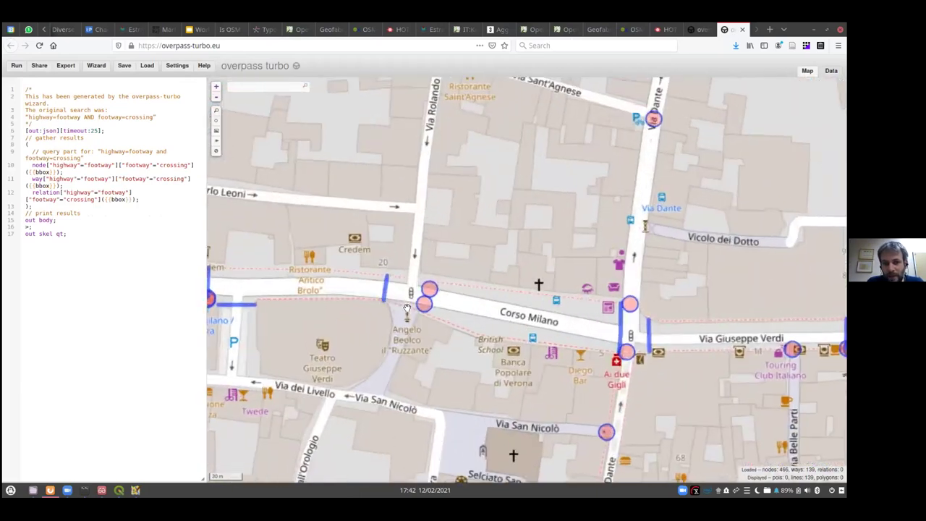
left_click_drag(605, 319, 562, 352)
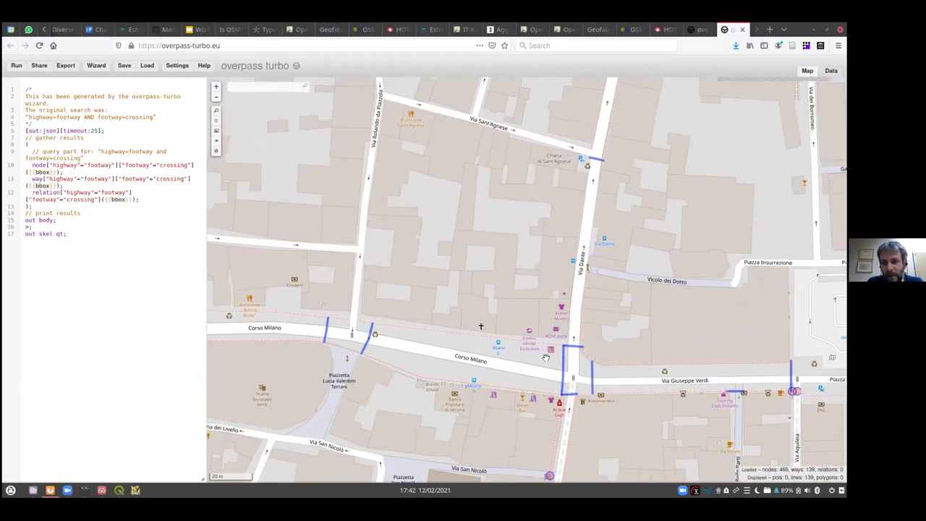
Step: Inspect the mapped crossings along Via Dante and Via Ponte Molino, and compare them with the pedestrian crossings slide
left_click_drag(560, 184, 557, 303)
left_click_drag(571, 217, 568, 325)
left_click_drag(579, 144, 571, 260)
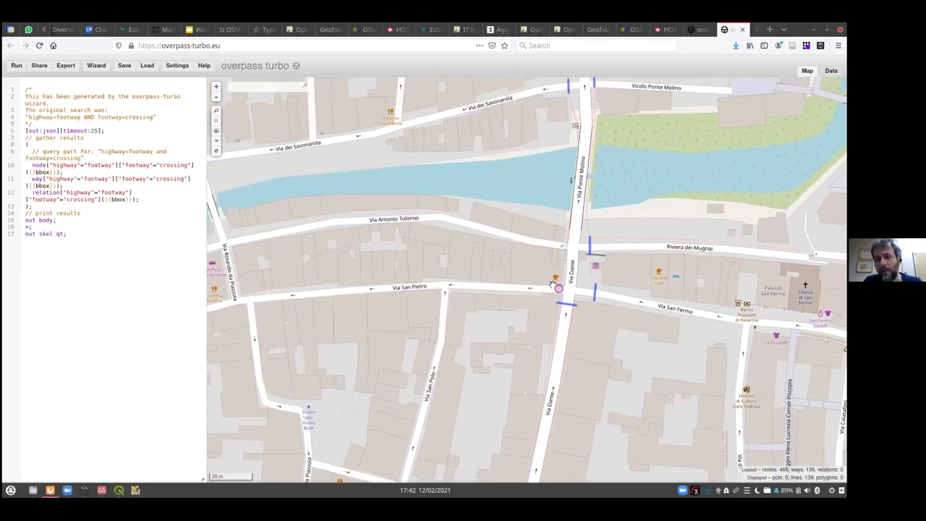
left_click_drag(494, 326, 523, 183)
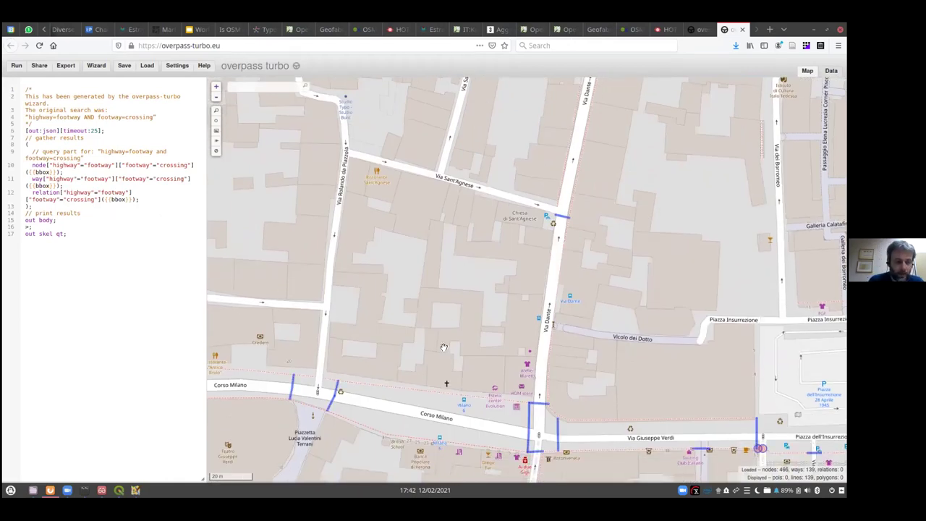
key("alt+Tab")
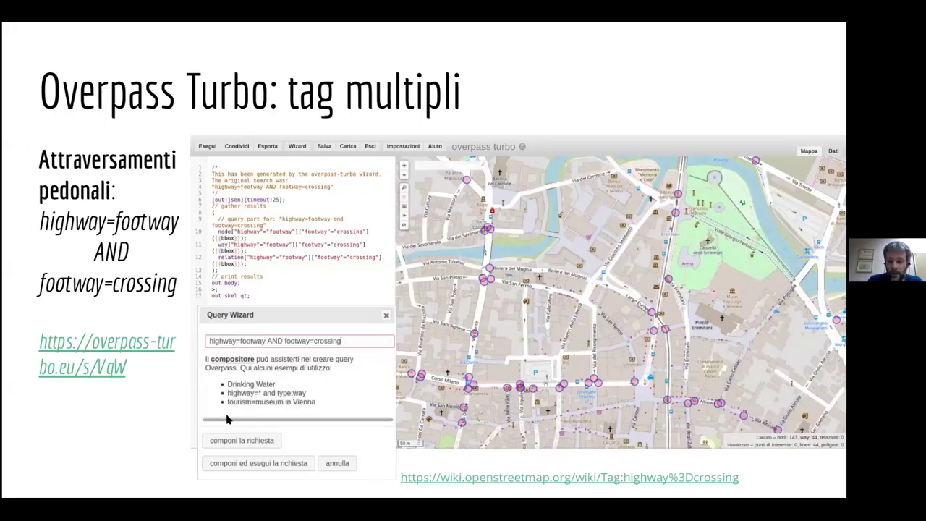
left_click(227, 419)
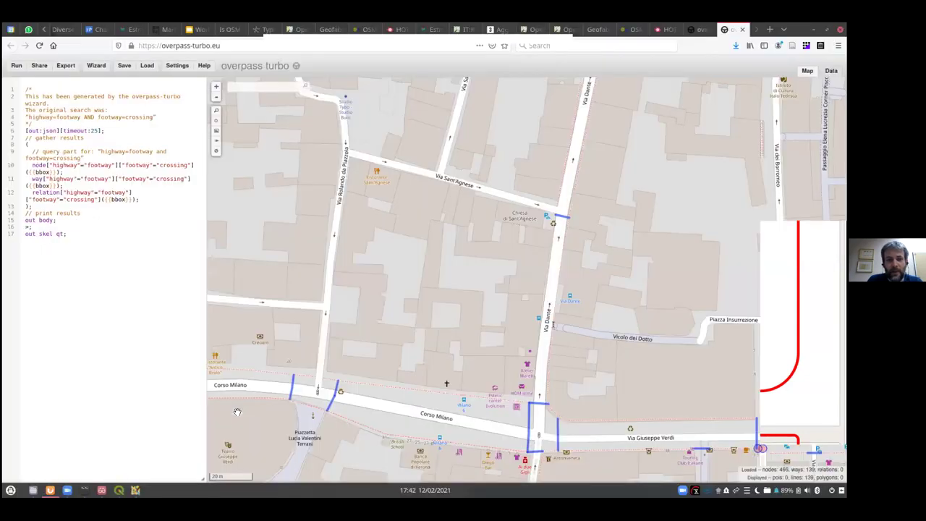
Step: Copy the complete highway=footway AND footway=crossing query from Overpass Turbo into the QuickOSM query editor in QGIS and run it
left_click_drag(87, 229, 8, 88)
key("ctrl+c")
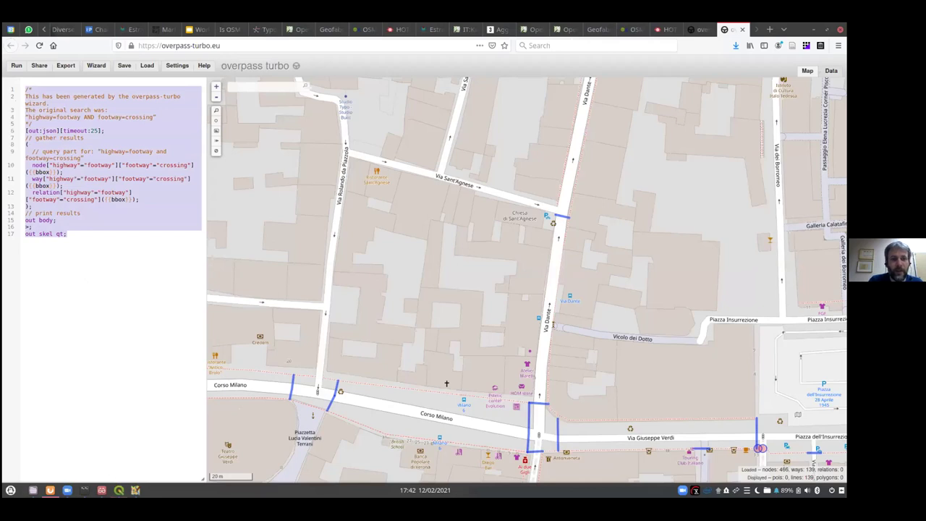
left_click(119, 490)
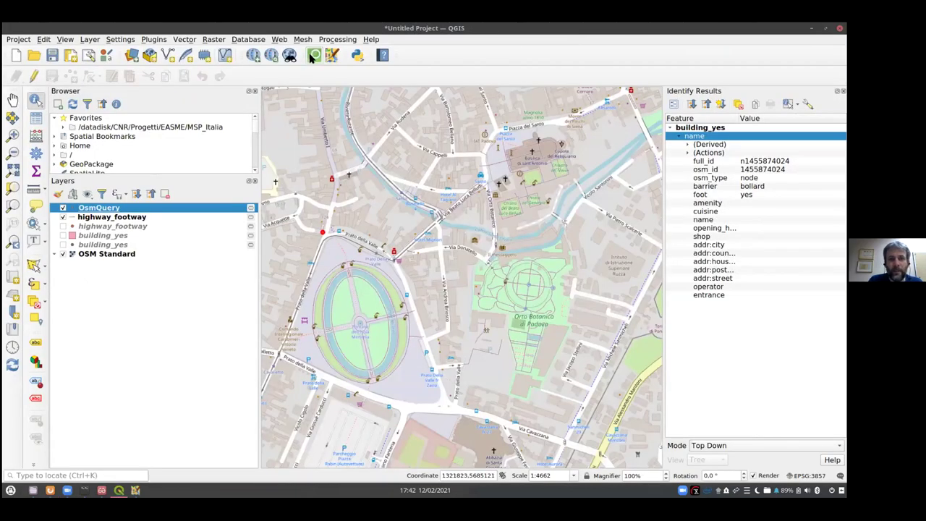
left_click(314, 55)
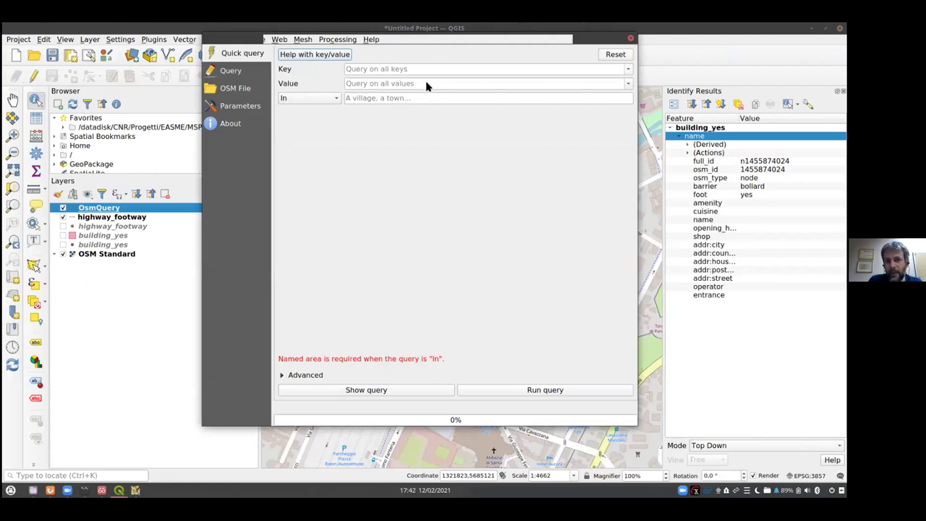
left_click(230, 72)
key("ctrl+v")
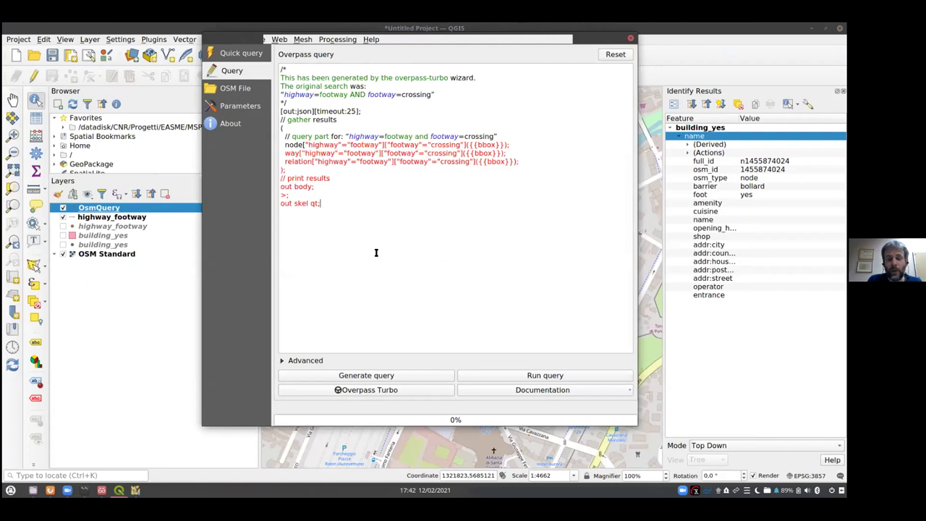
left_click(521, 375)
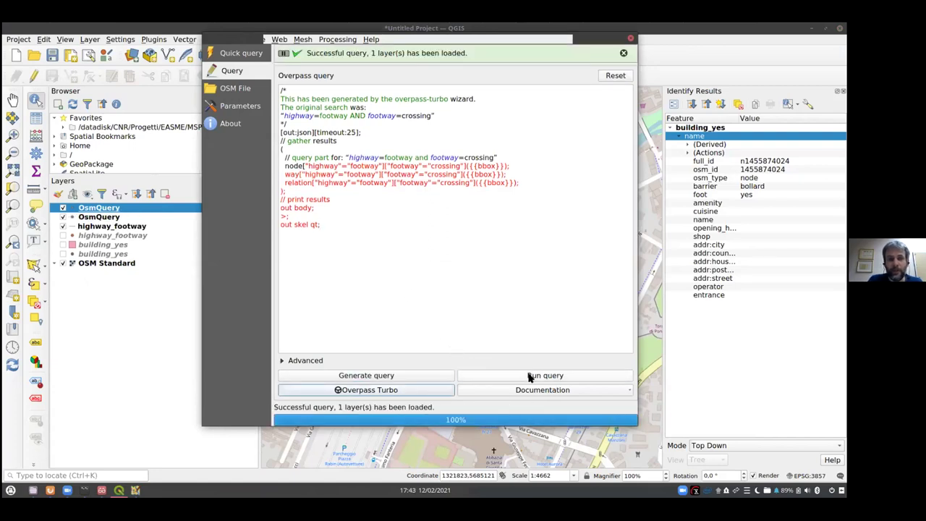
left_click(630, 37)
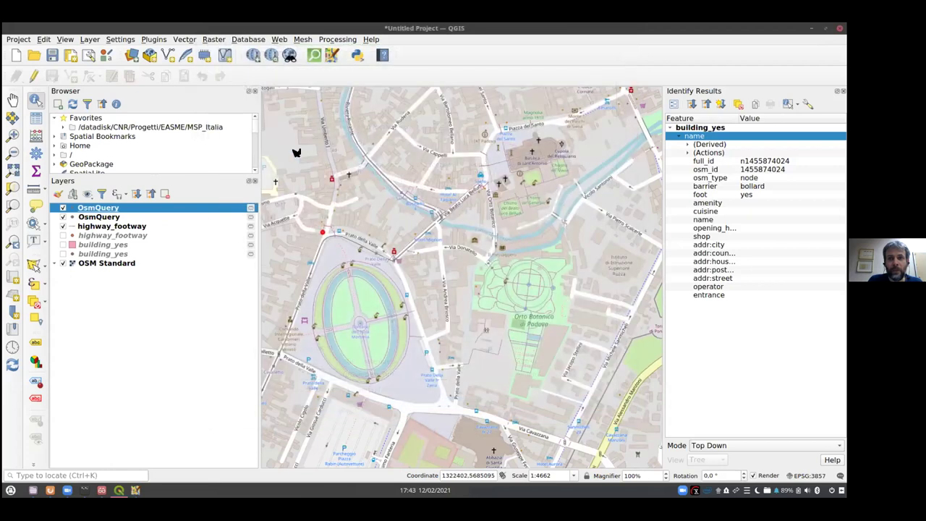
Step: Hide the older OsmQuery point layer, the highway_footway line layer and the OSM Standard basemap to isolate the new crossing lines
left_click(62, 217)
left_click(62, 226)
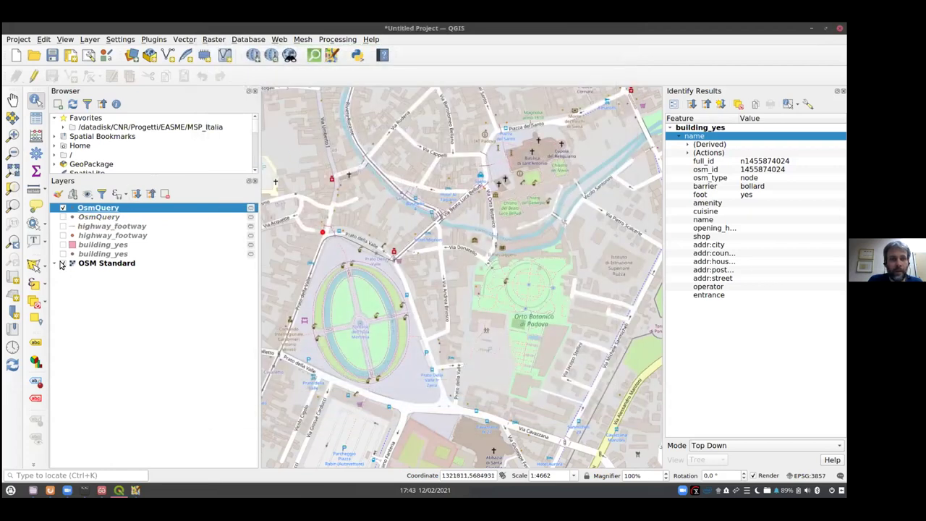
left_click(62, 264)
left_click_drag(488, 275, 405, 239)
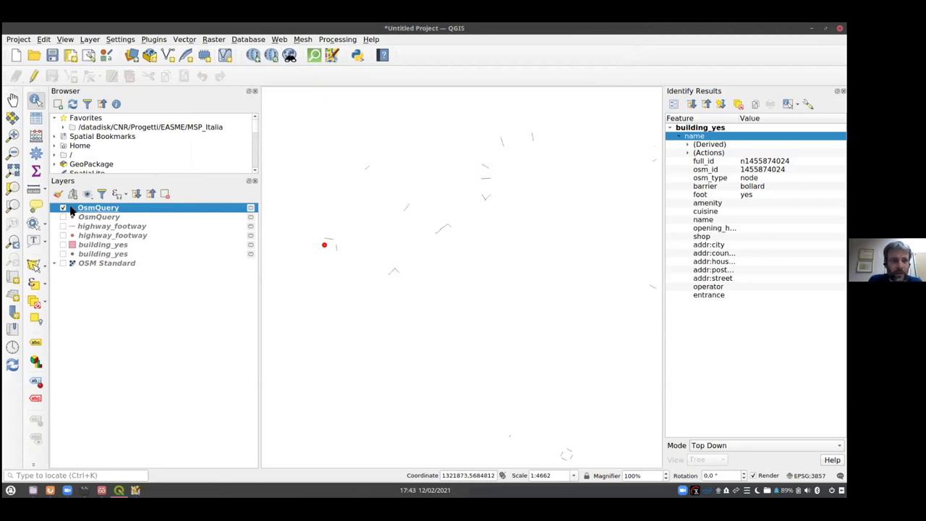
Step: Set the new OsmQuery layer's line width to 0.66 mm and display it over the OSM Standard basemap
double_click(107, 210)
double_click(581, 226)
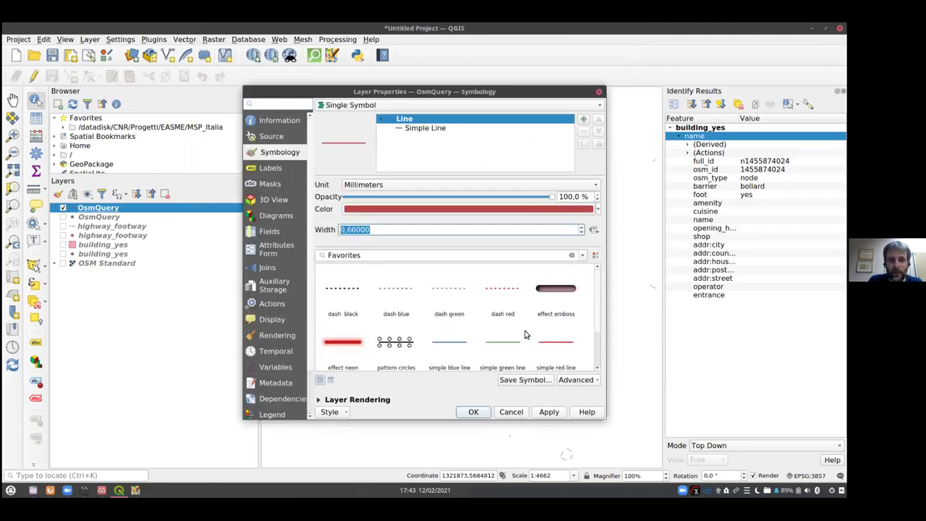
left_click(70, 263)
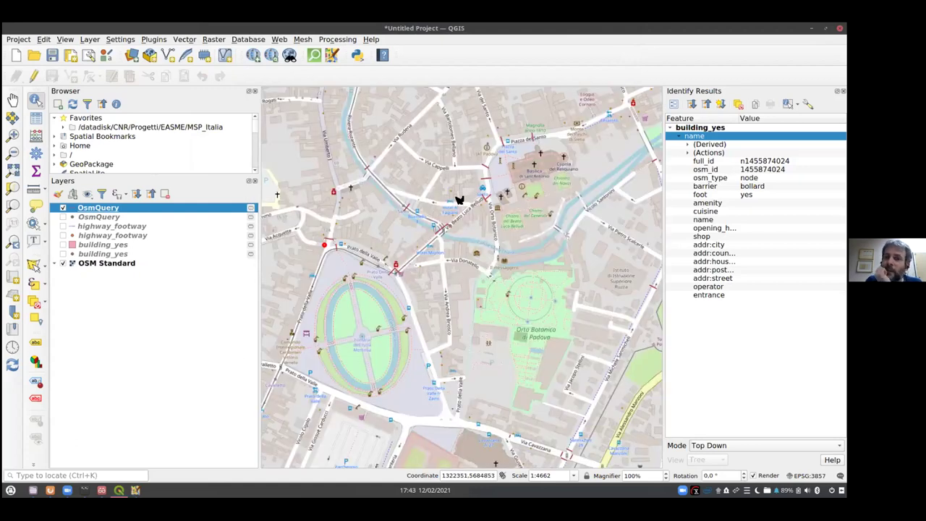
scroll(481, 215, "down", 1)
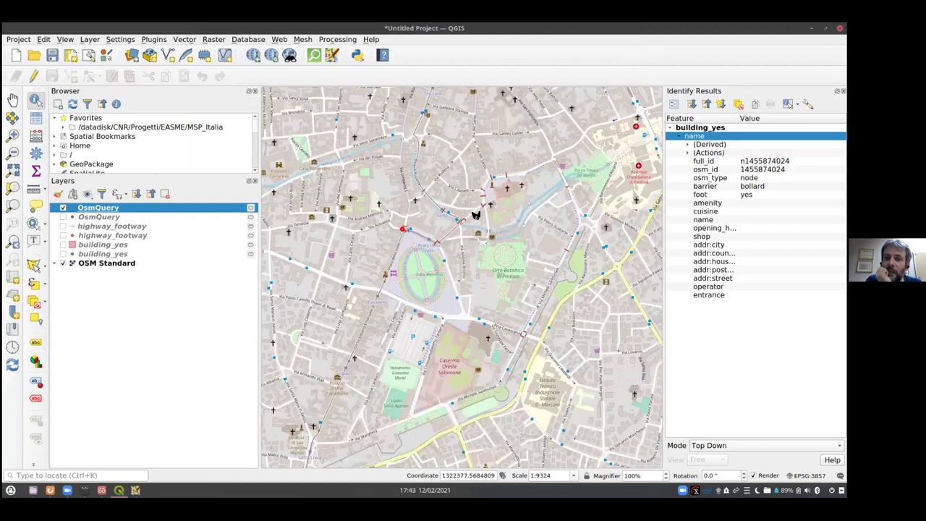
scroll(477, 214, "up", 1)
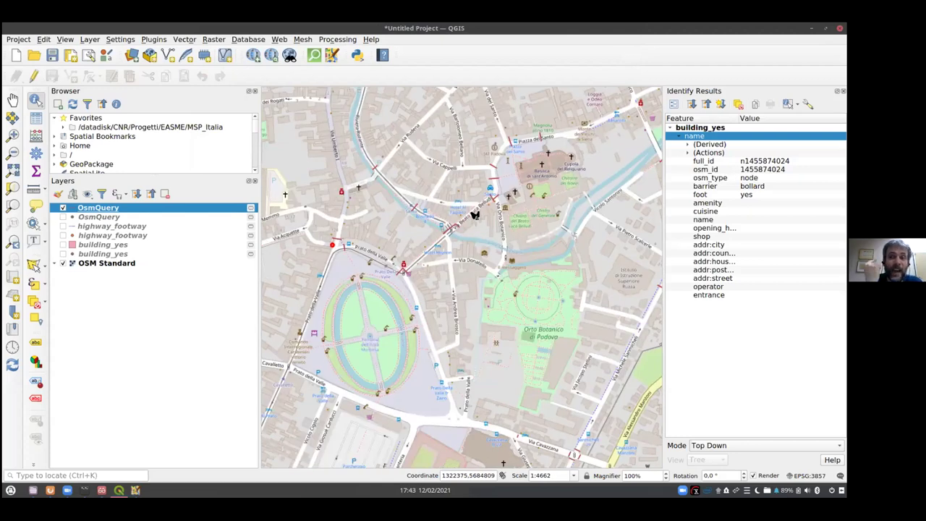
Step: Return to the presentation, advance from "Da Overpass Turbo a QGIS" to "Overpass Turbo: molto di più", and open its linked query
key("alt+Tab")
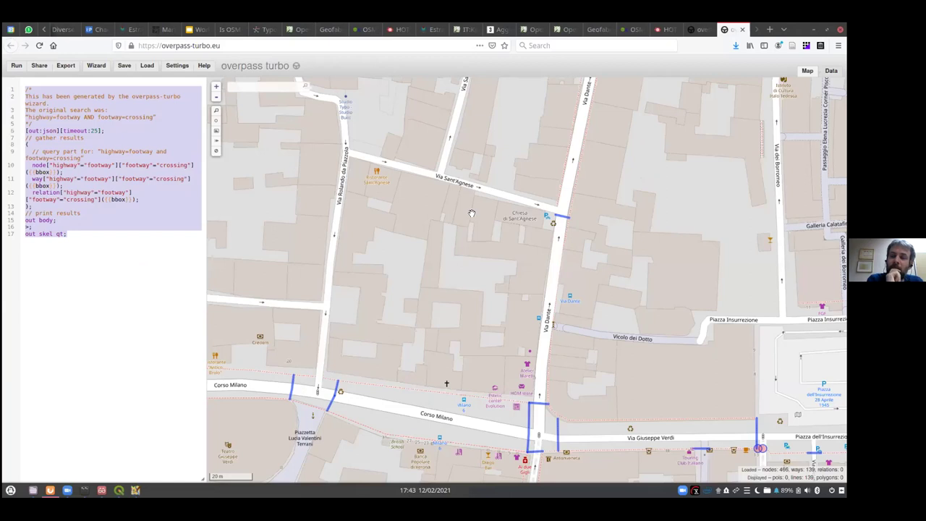
key("alt+Tab")
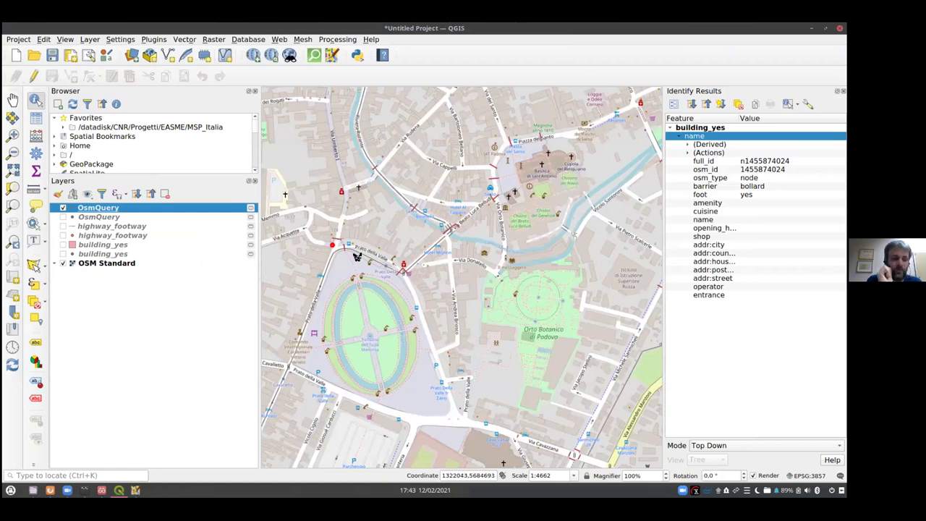
key("alt+Tab")
key("alt+Tab")
key("alt+Tab")
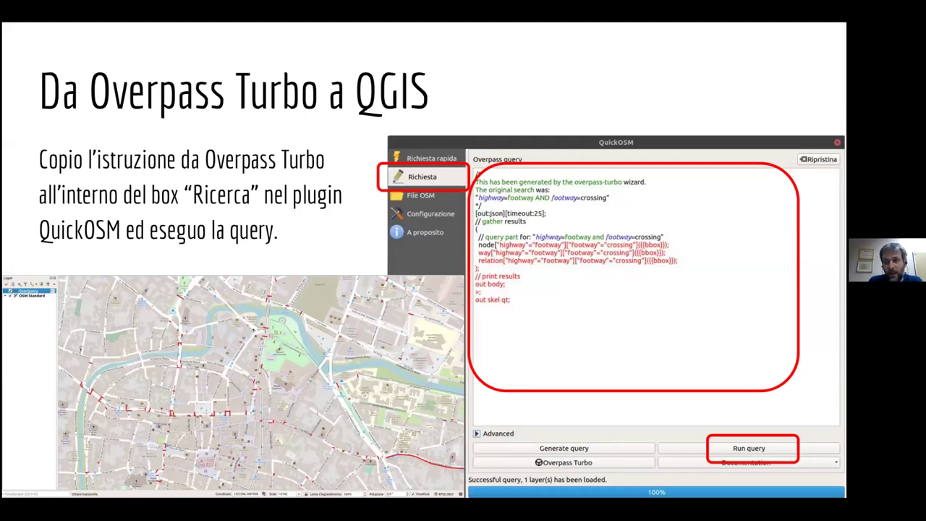
key("Right")
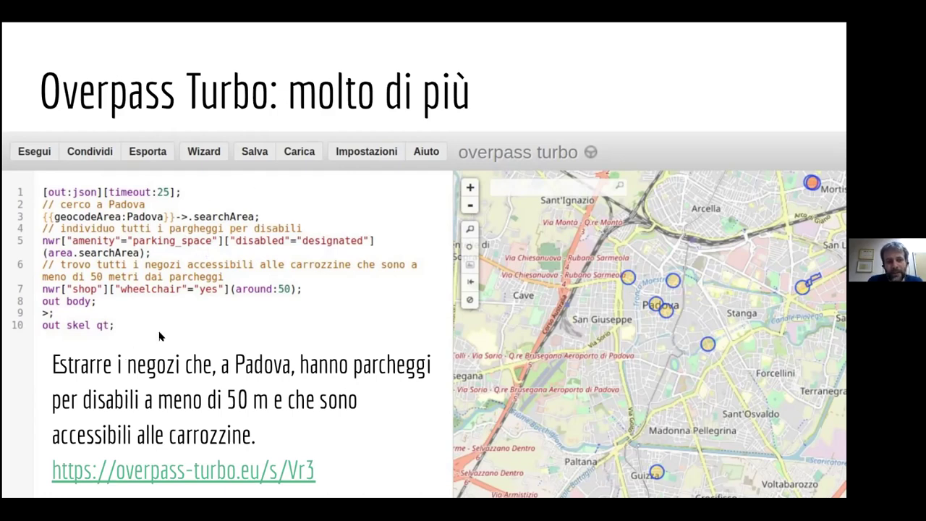
left_click(203, 472)
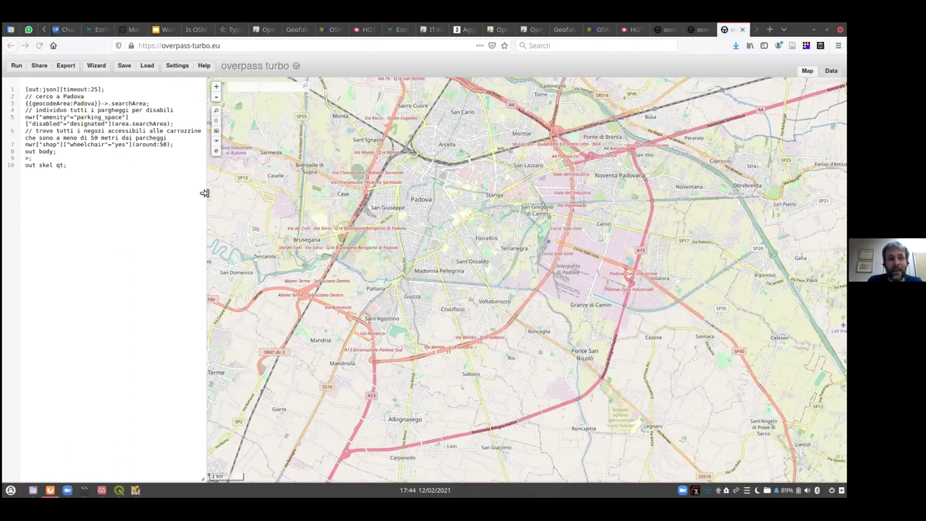
Step: Widen the code editor and examine the query's Padova search area, disabled parking filter, and wheelchair-accessible shops within 50 m clause
left_click_drag(205, 189, 310, 203)
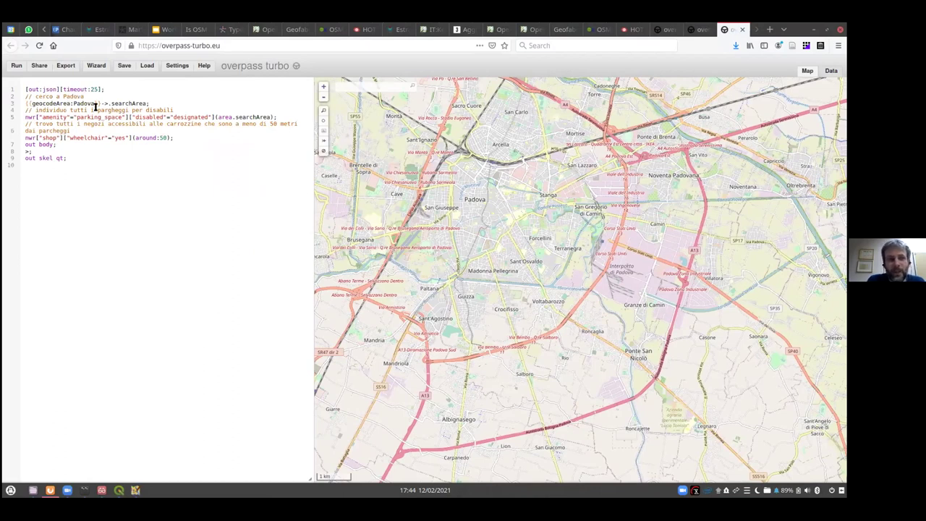
left_click_drag(24, 104, 151, 103)
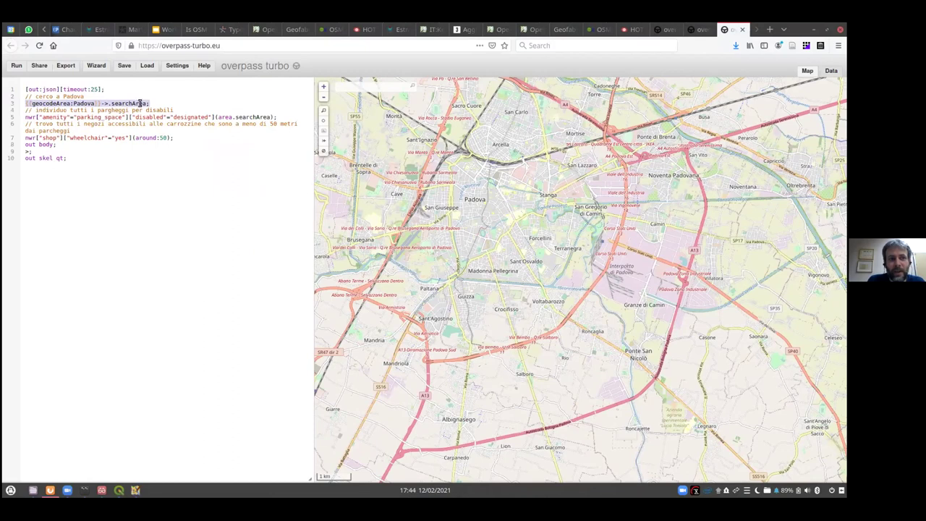
double_click(77, 103)
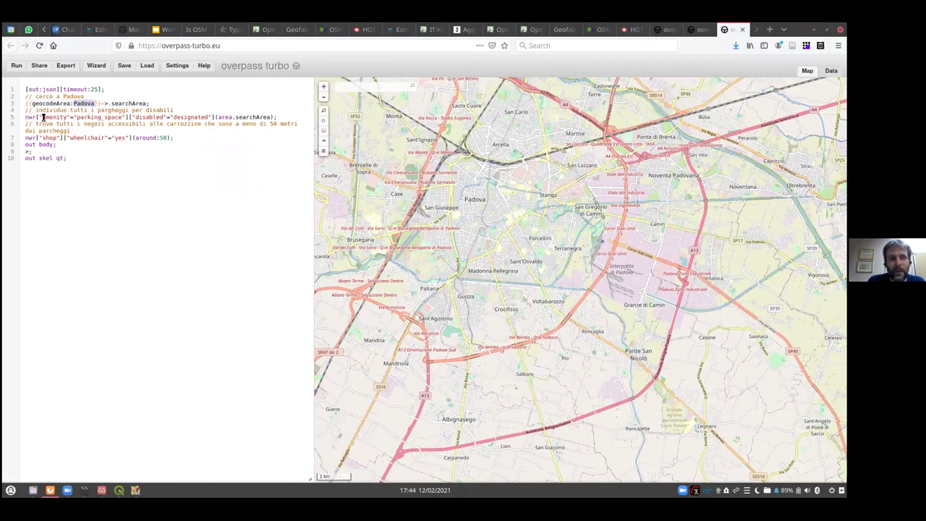
left_click_drag(76, 116, 125, 116)
double_click(141, 116)
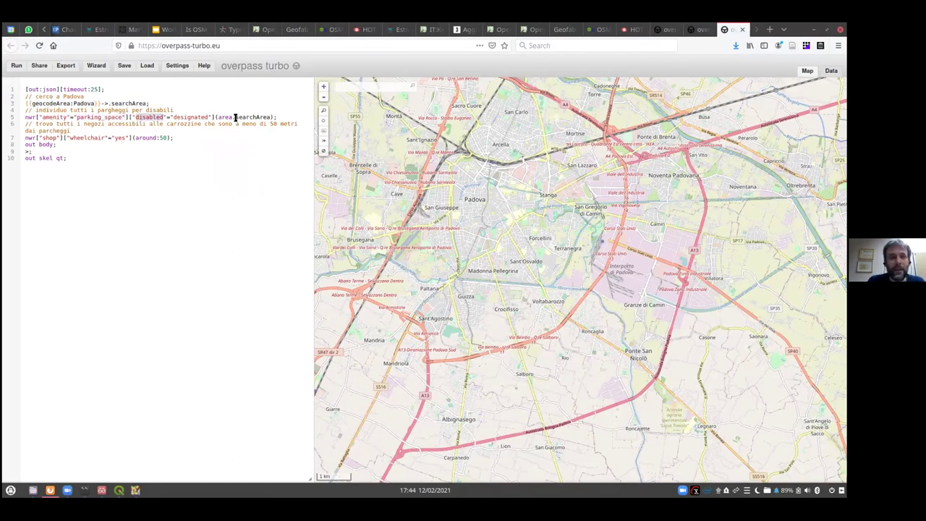
left_click_drag(217, 116, 267, 115)
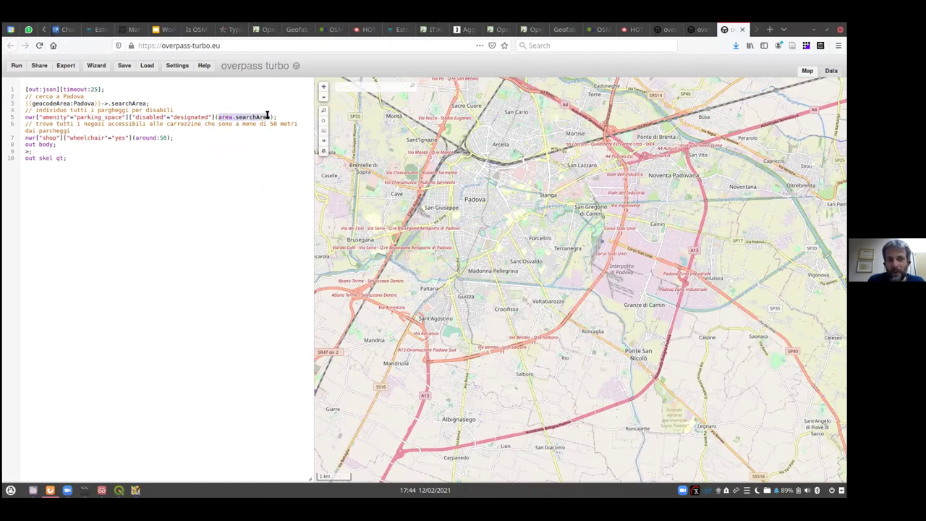
double_click(45, 140)
double_click(81, 138)
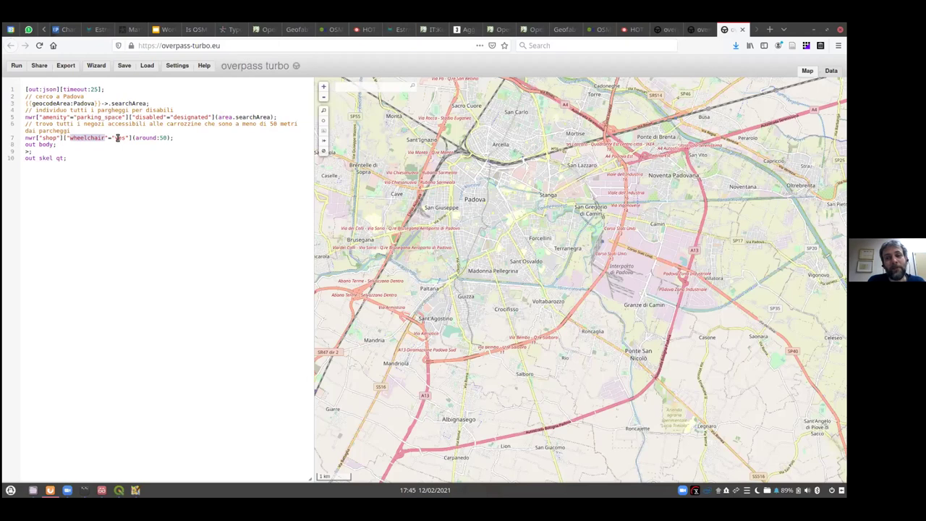
double_click(77, 138)
left_click(163, 137)
left_click(114, 158)
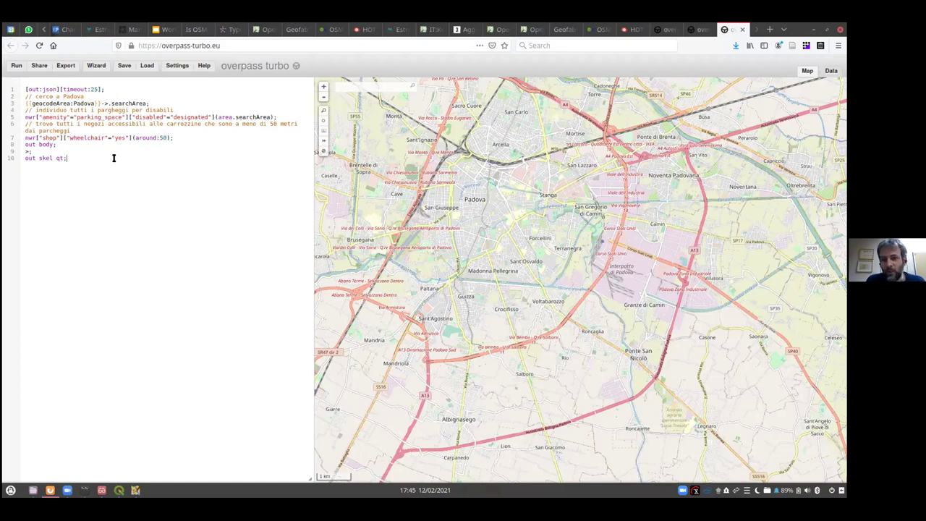
Step: Run the query for wheelchair-accessible shops near disabled parking, and inspect the results across the whole of Padova
scroll(522, 186, "up", 4)
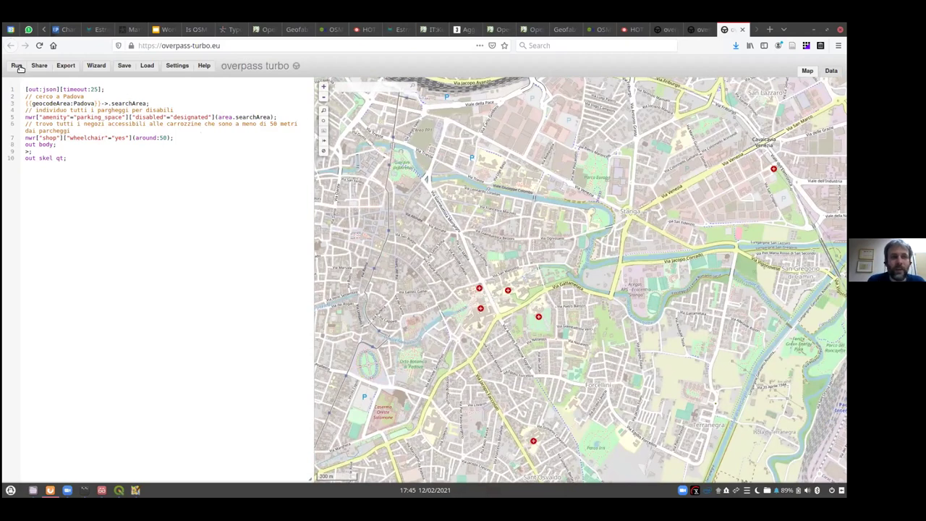
scroll(478, 237, "up", 3)
scroll(478, 237, "up", 3)
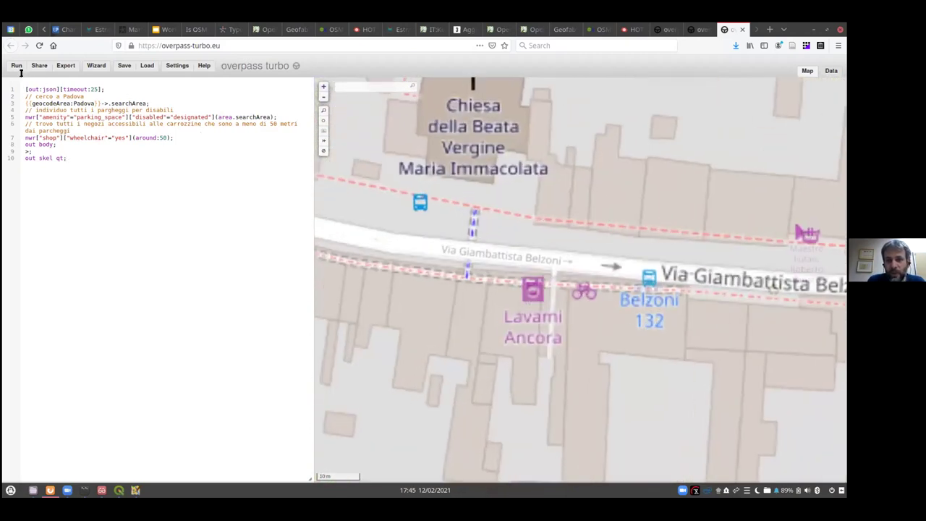
left_click(16, 67)
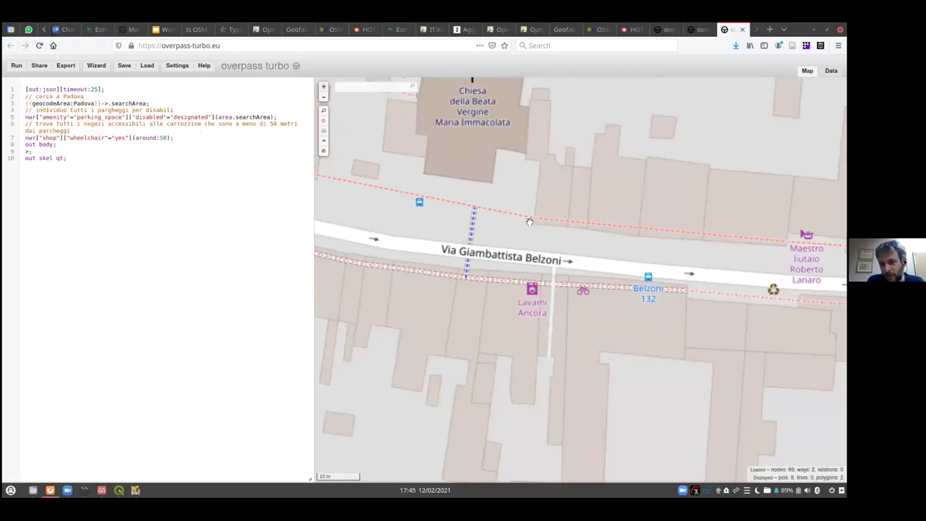
double_click(77, 103)
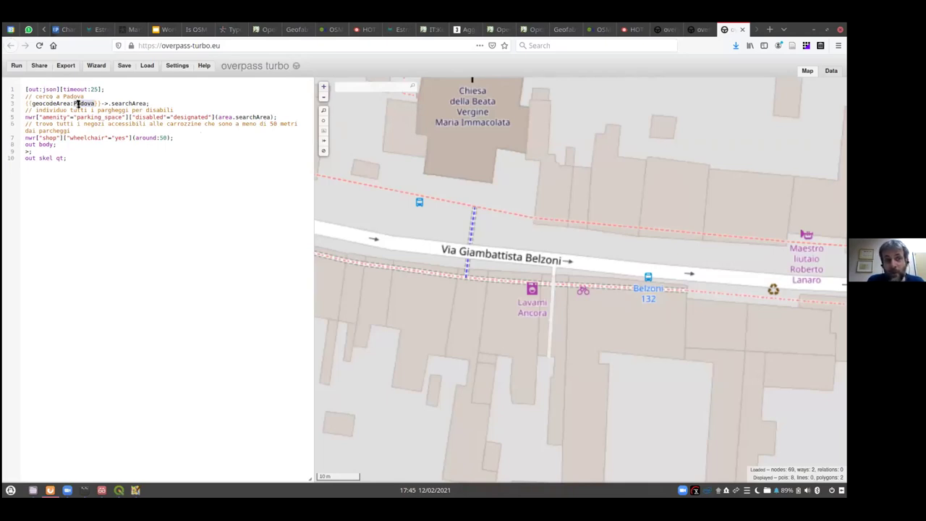
scroll(504, 233, "down", 5)
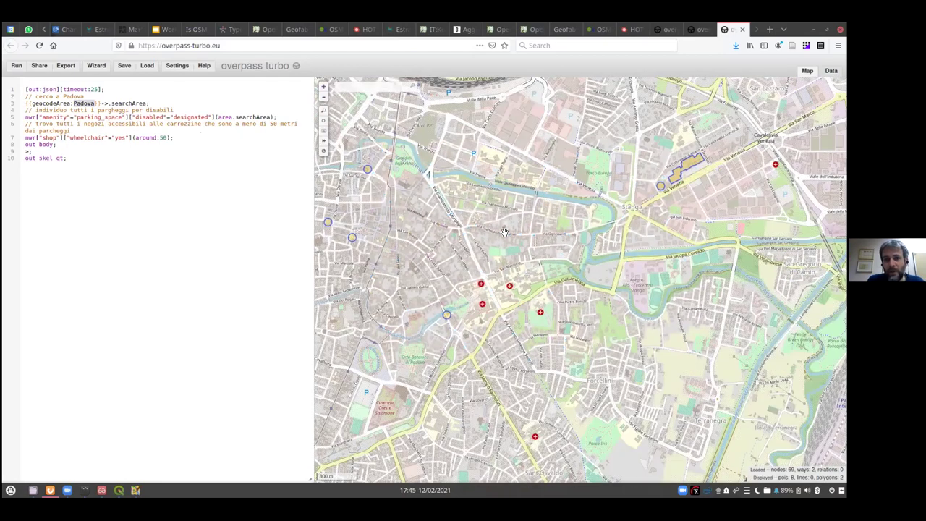
scroll(504, 232, "down", 2)
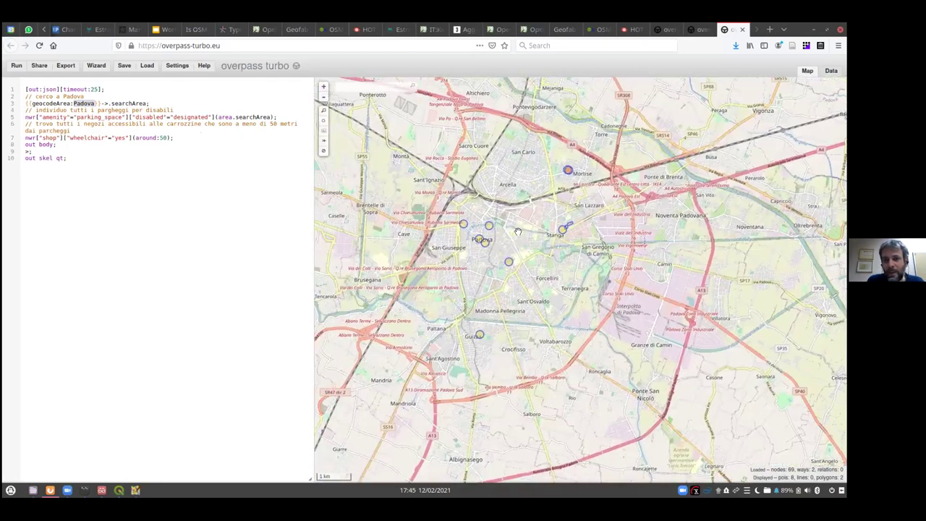
scroll(520, 230, "up", 2)
scroll(519, 230, "down", 2)
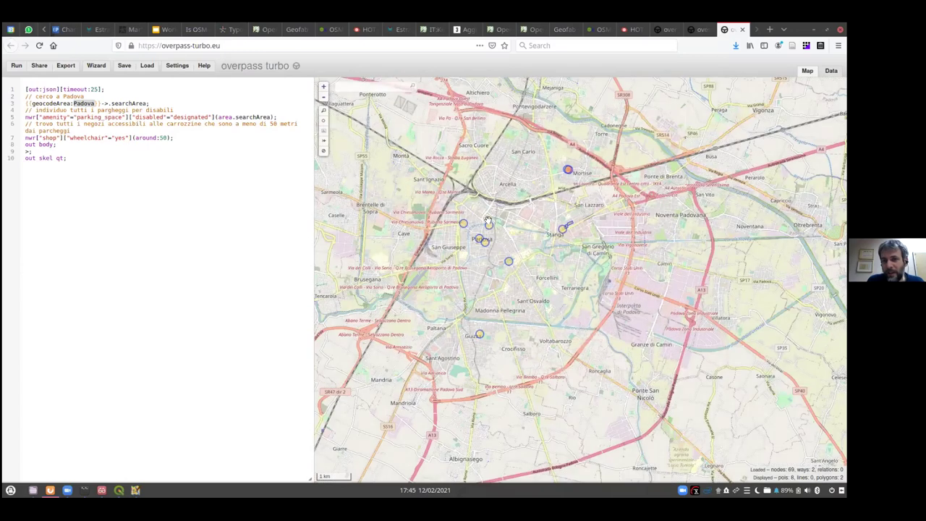
Step: Examine the query results in central Padova and the shop marked at Piazzetta Amedeo Sartori up close
scroll(518, 206, "up", 2)
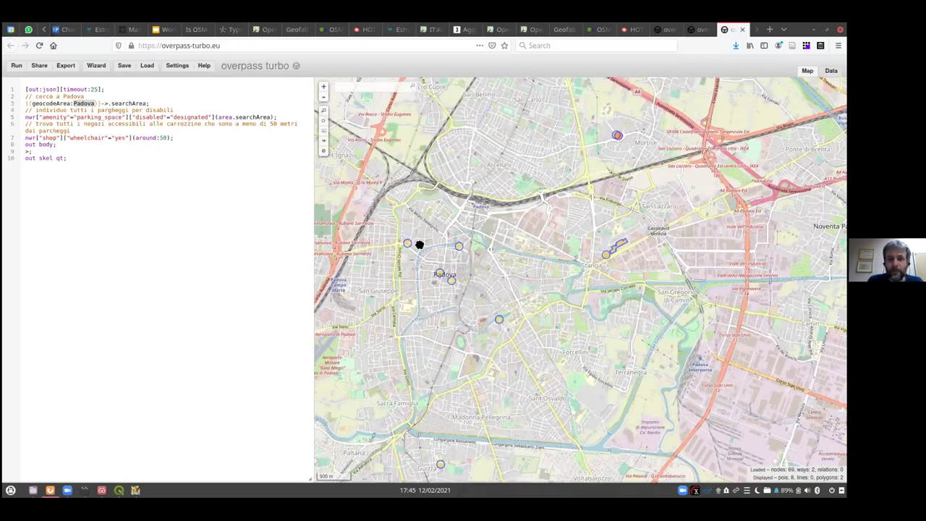
scroll(455, 246, "up", 3)
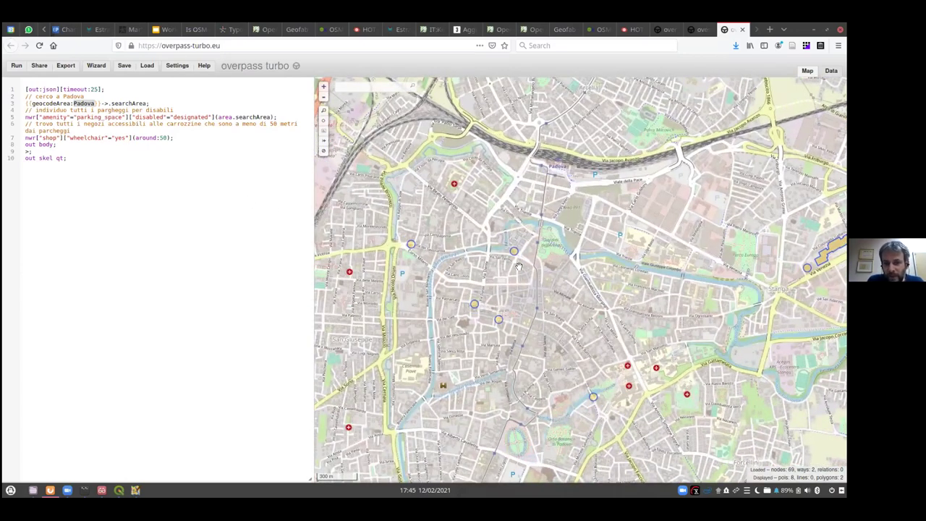
scroll(508, 239, "up", 2)
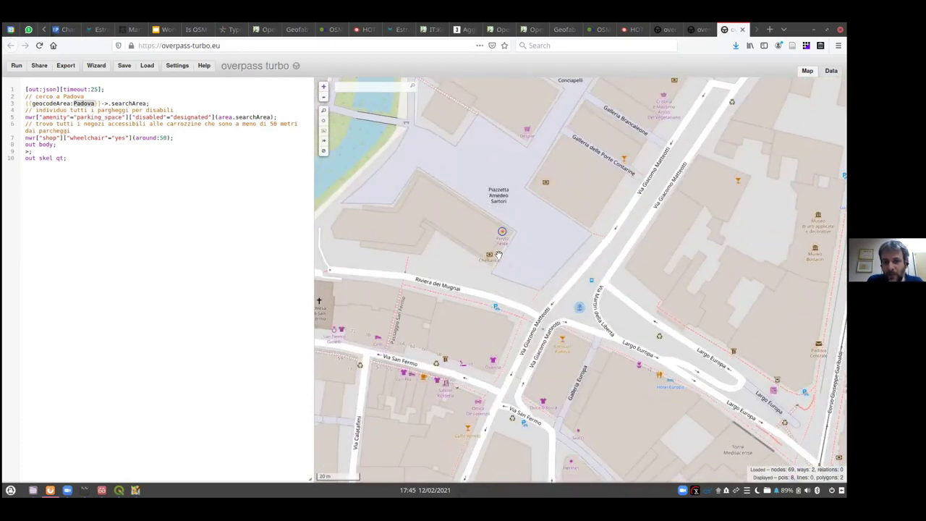
scroll(460, 259, "down", 3)
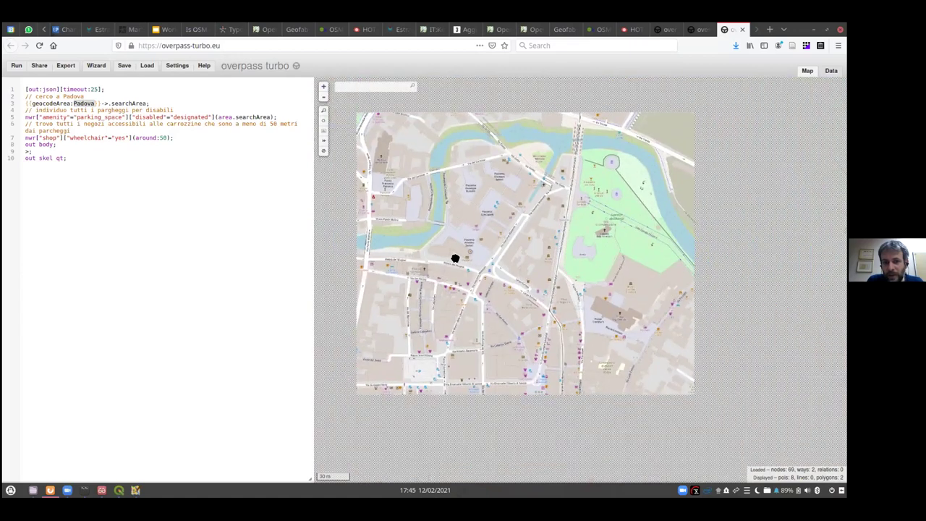
Step: Show the details of the shop marked in Piazza Capitaniato and highlight its wheelchair tag
scroll(416, 313, "up", 3)
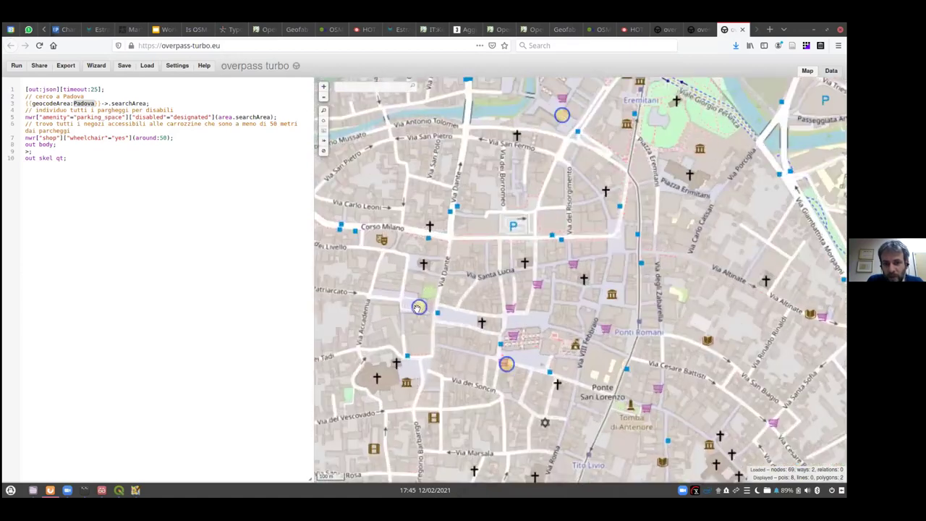
scroll(418, 315, "up", 1)
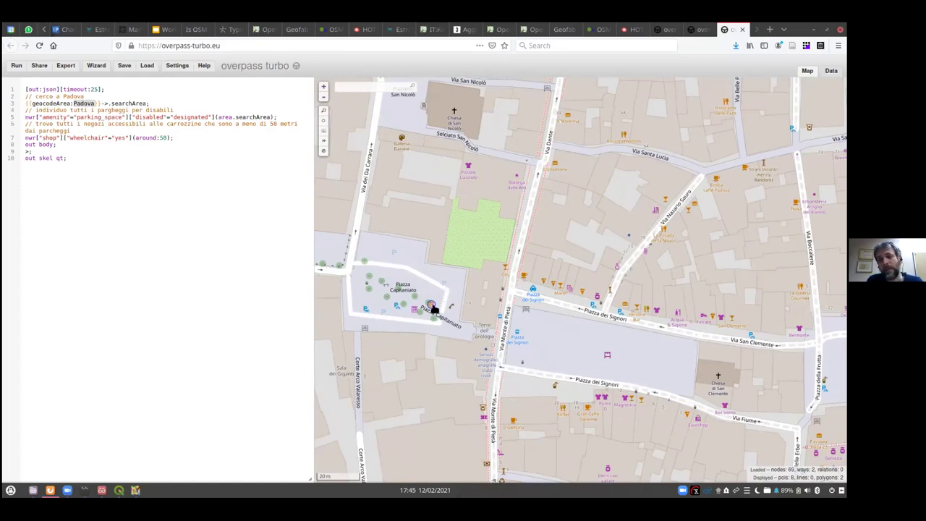
left_click(428, 304)
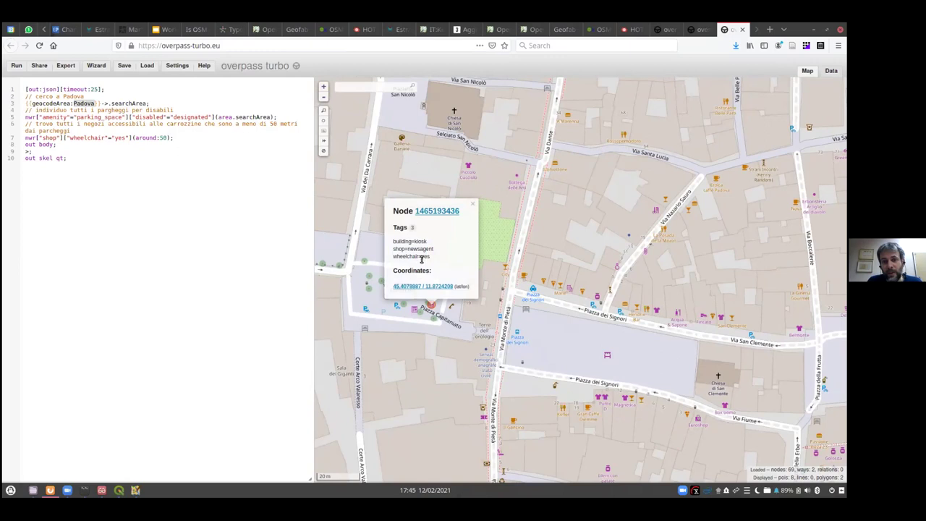
double_click(414, 257)
triple_click(419, 256)
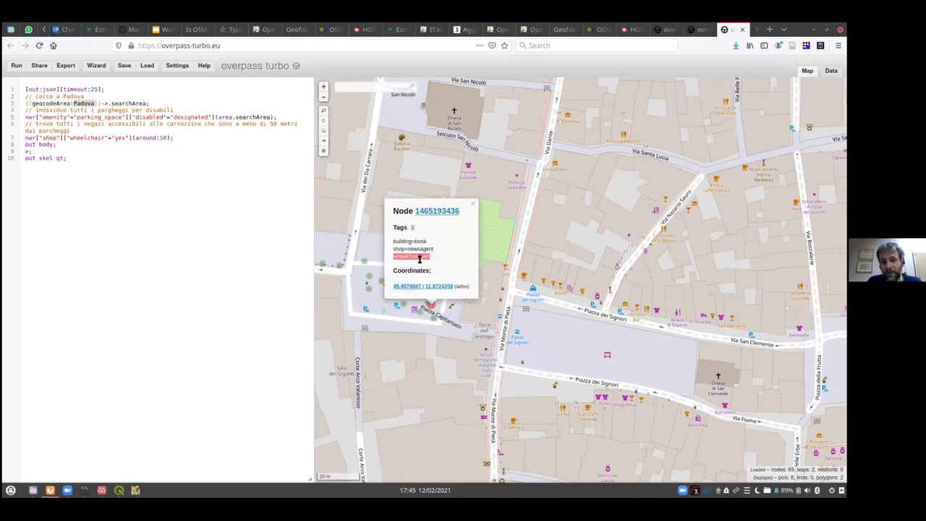
left_click(447, 266)
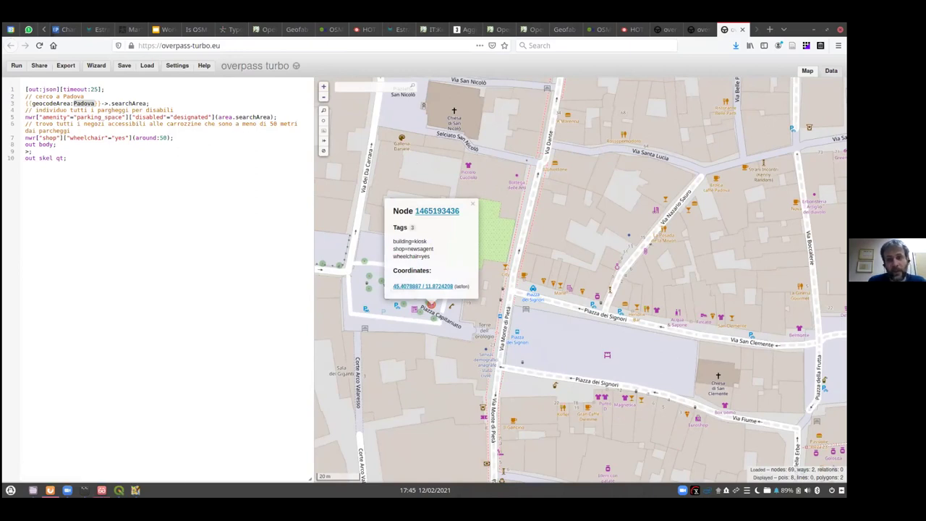
Step: Return to the presentation and advance past "Overpass Turbo: per approfondire" to the "Strumenti di controllo della qualità" slide
left_click(101, 490)
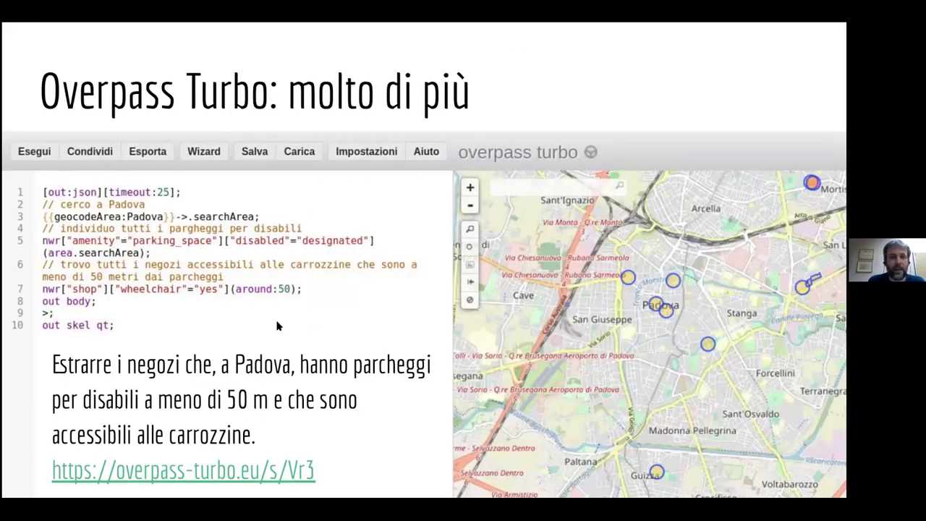
key("Right")
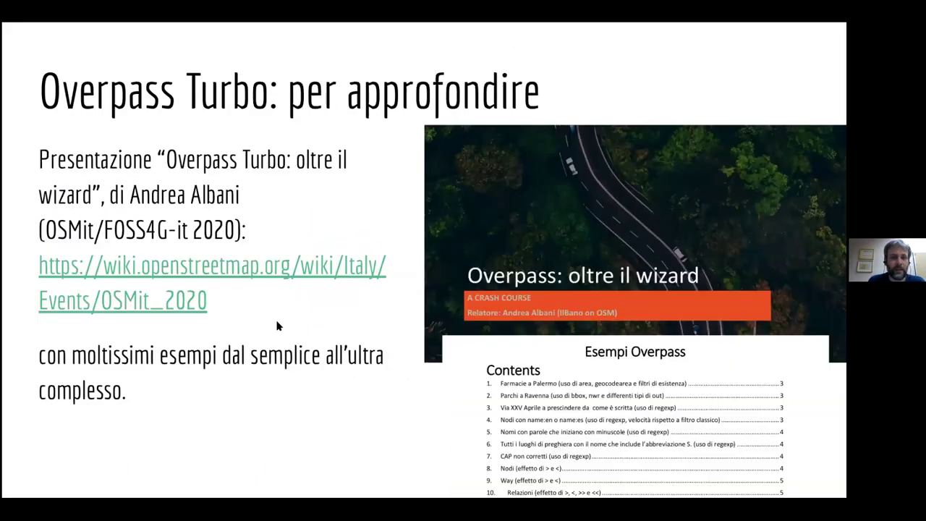
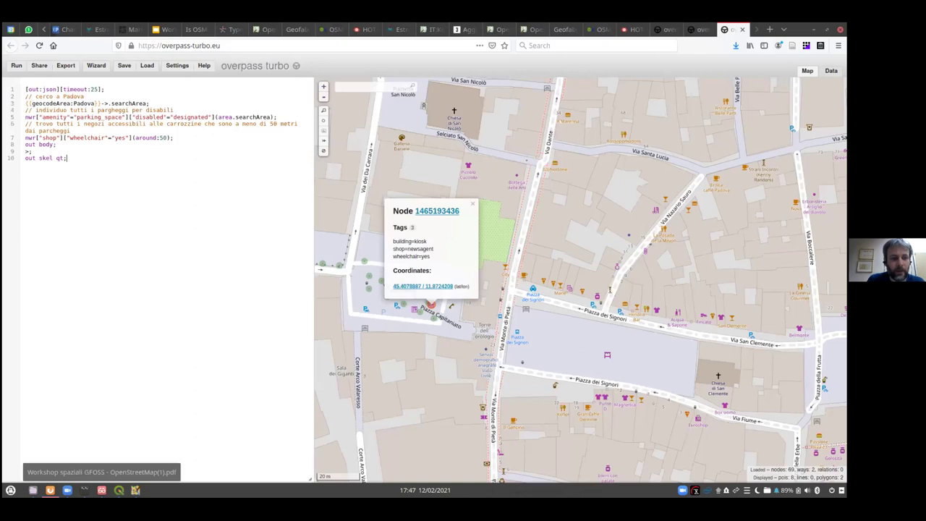
left_click(136, 456)
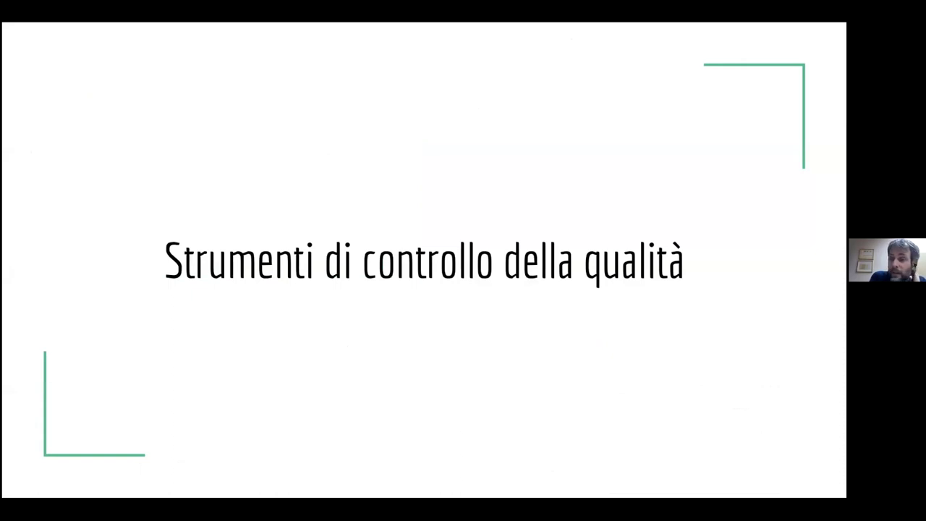
Step: Switch back to Overpass Turbo, delete the entire query from the code editor, and close the map's node details popup
key("alt+Tab")
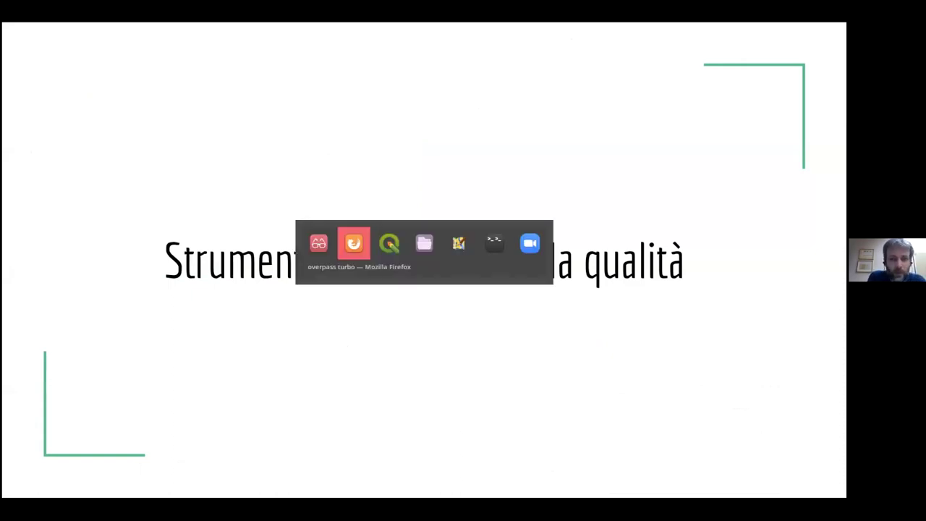
key("alt+Tab")
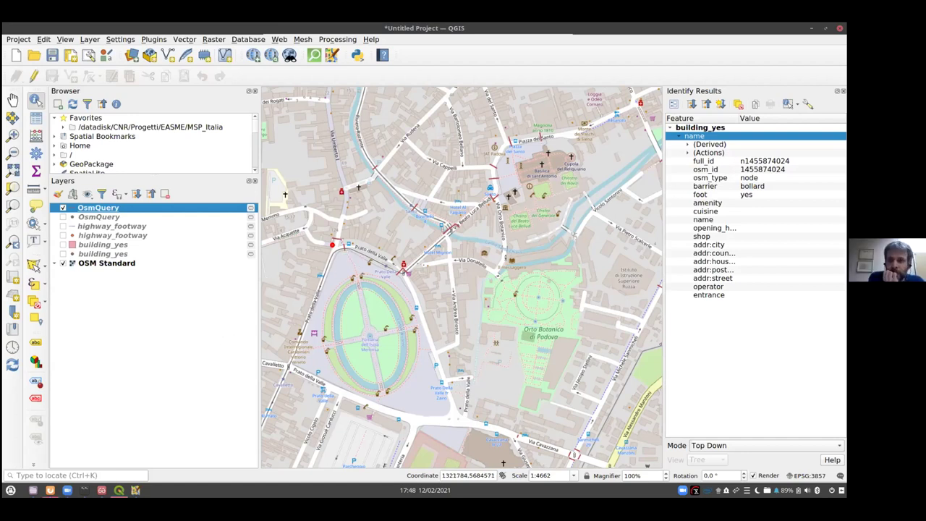
left_click(50, 490)
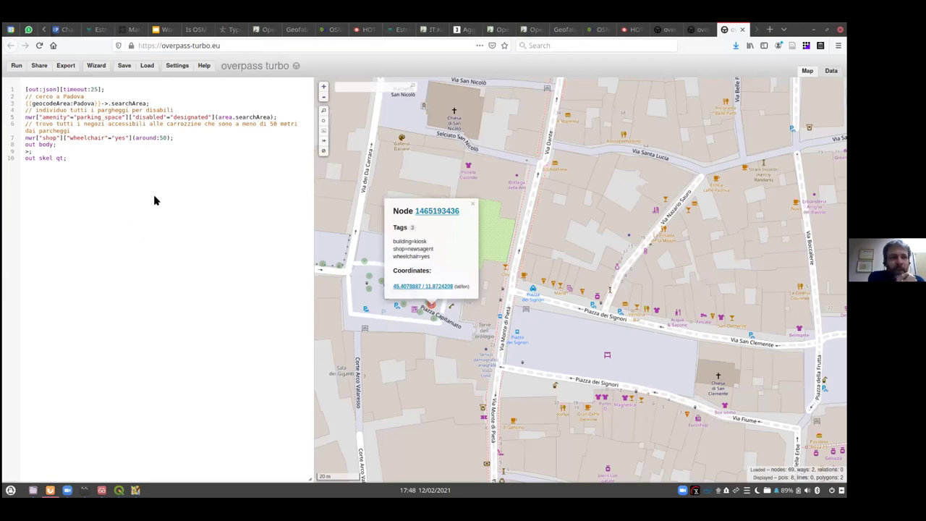
left_click_drag(155, 200, 6, 56)
key("BackSpace")
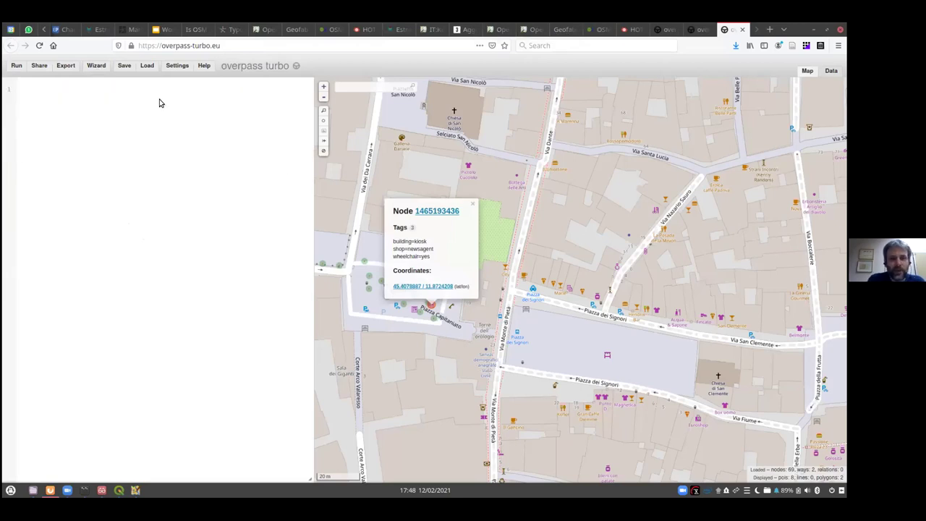
left_click(473, 205)
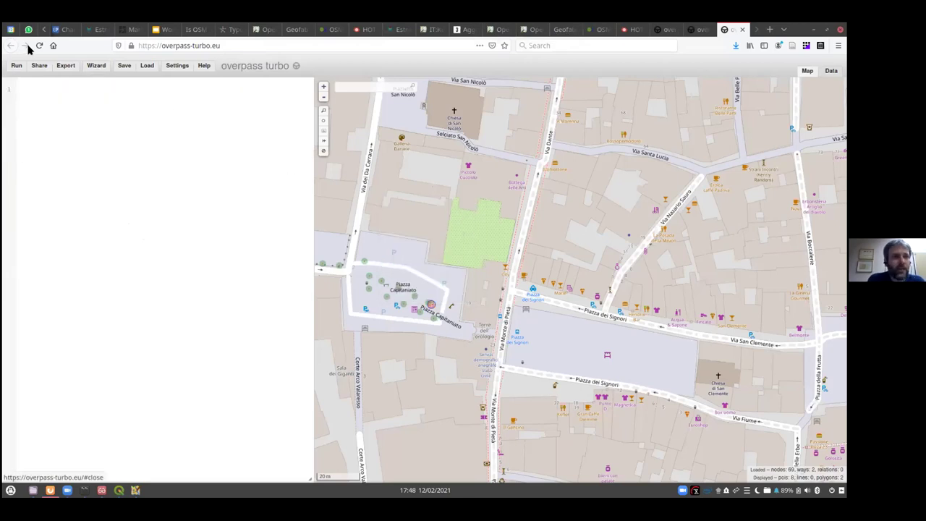
Step: Build a query with the wizard from the search highway=* AND name="Giuseppe Garibaldi"
left_click(99, 65)
left_click(391, 217)
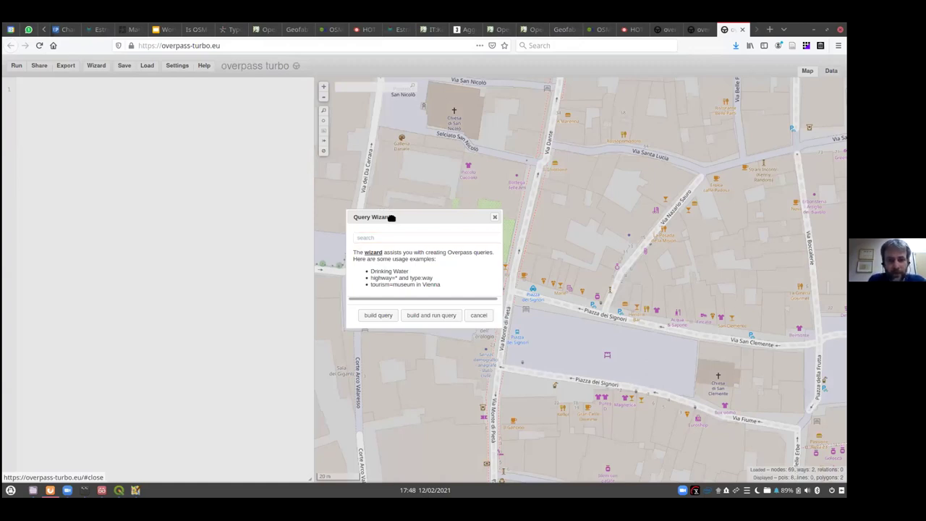
left_click(385, 238)
type("h")
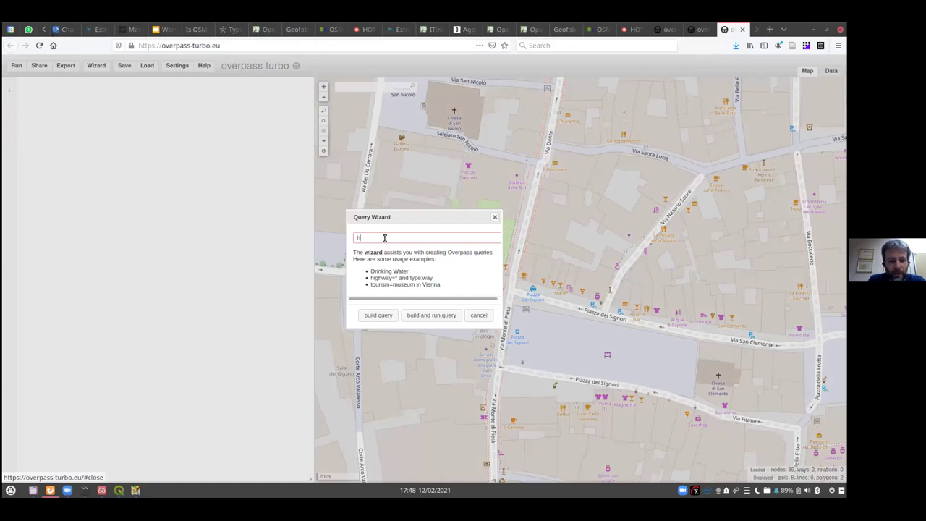
type("ighway")
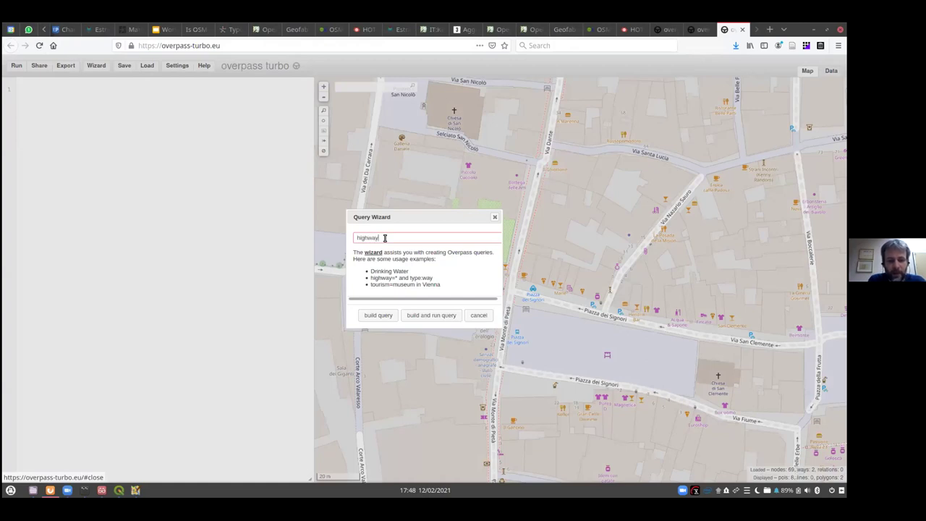
type("=")
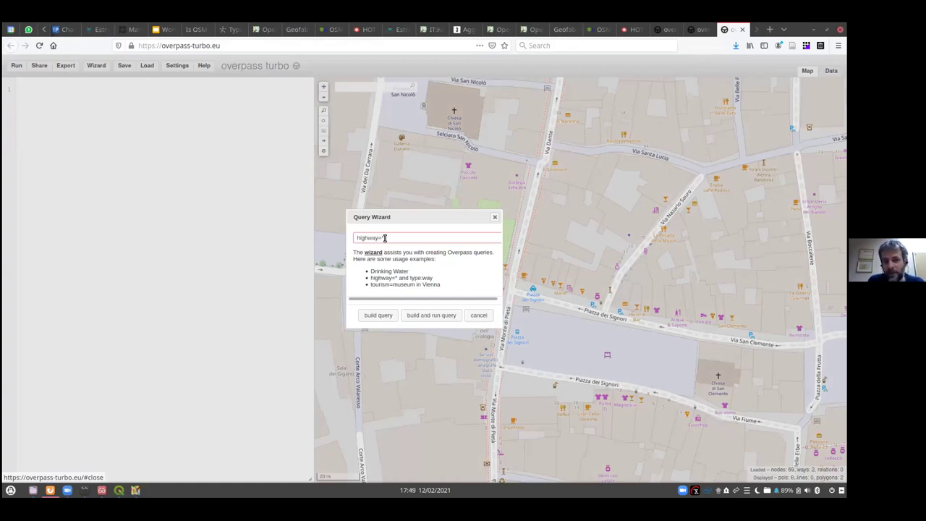
type("*")
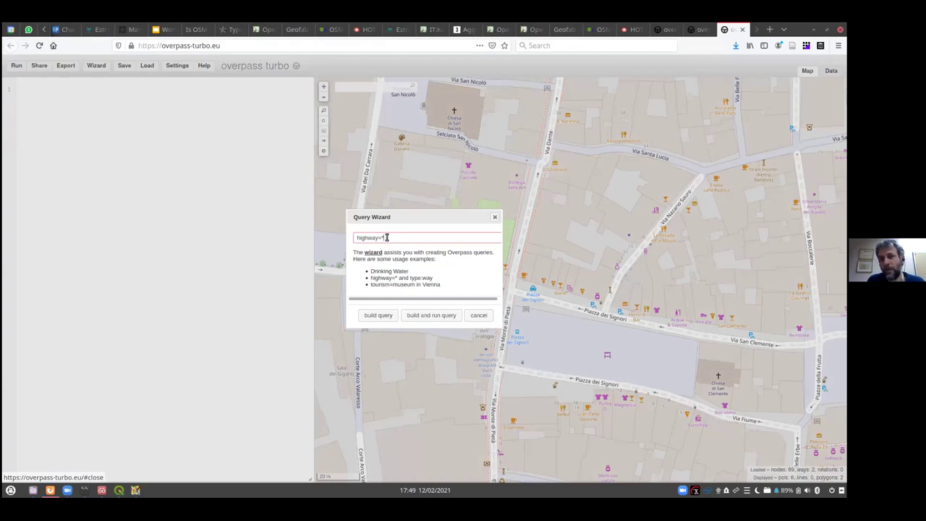
type(" AND name")
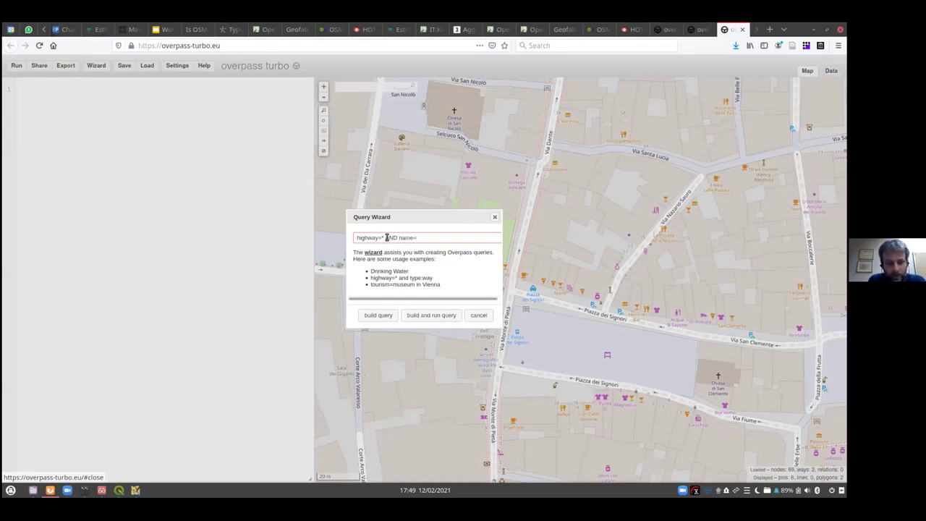
type("=\"Giuseppe Garibaldi")
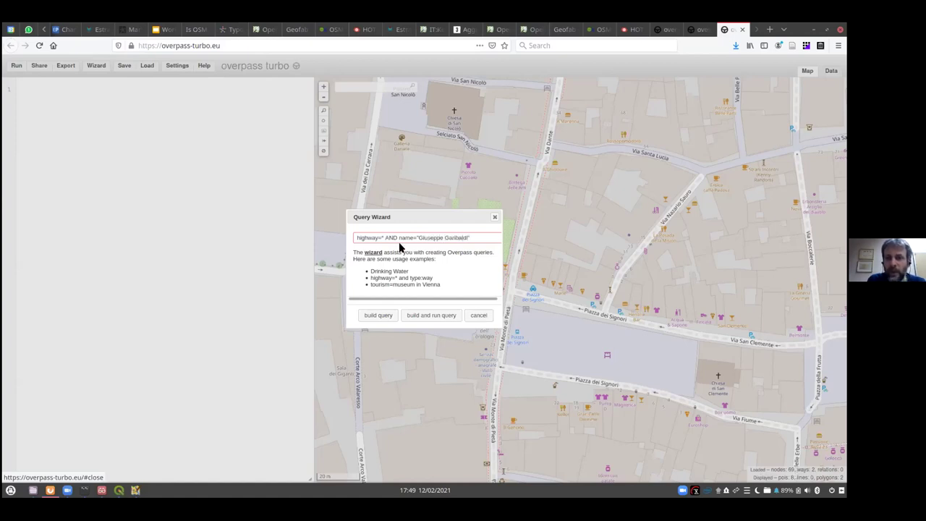
left_click(378, 316)
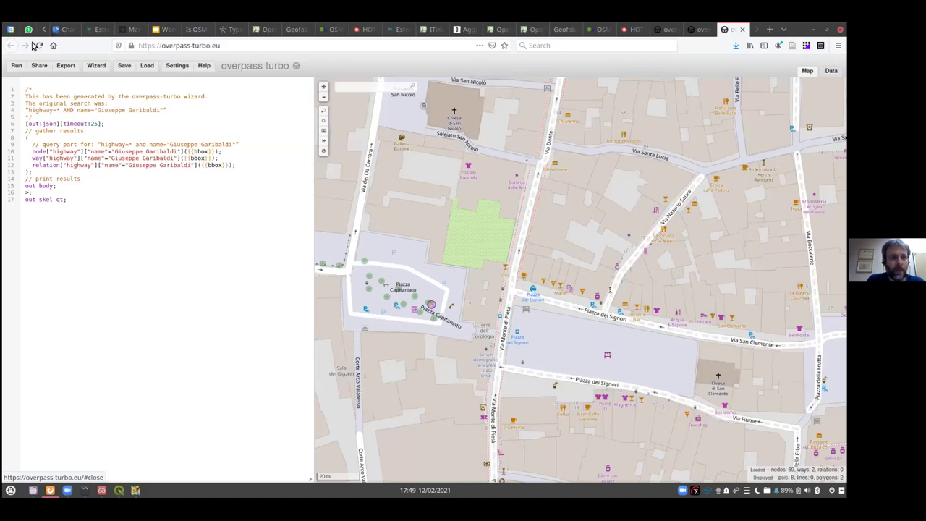
Step: Run the Giuseppe Garibaldi query on the city centre, then again over all of Padova
left_click(16, 66)
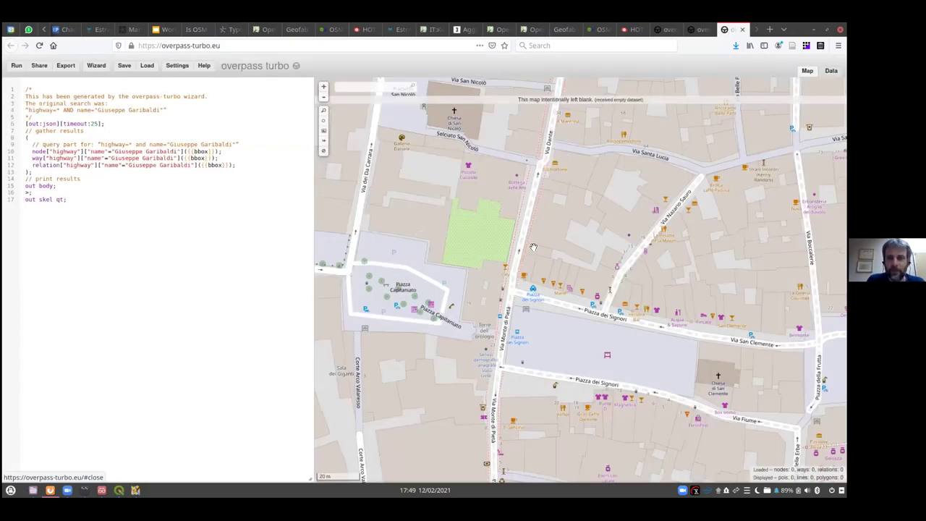
scroll(532, 249, "down", 4)
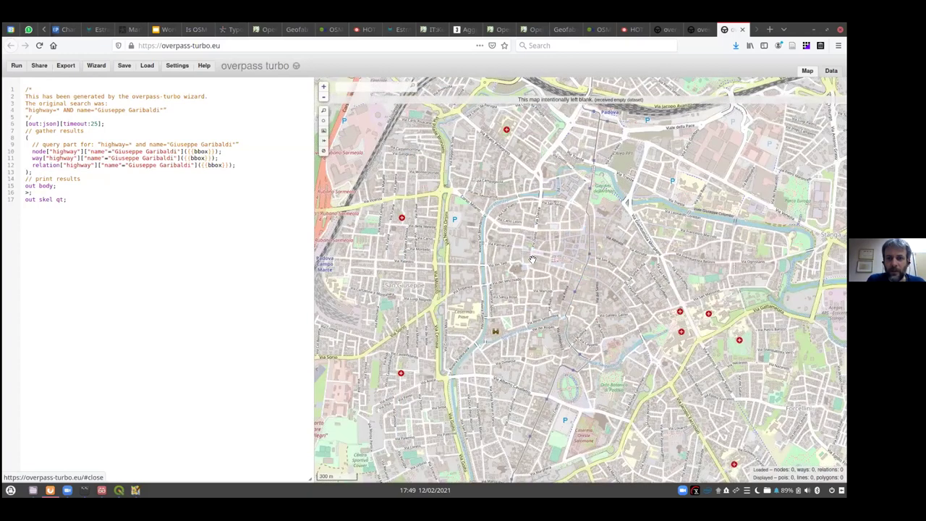
scroll(479, 258, "down", 1)
left_click_drag(480, 258, 454, 233)
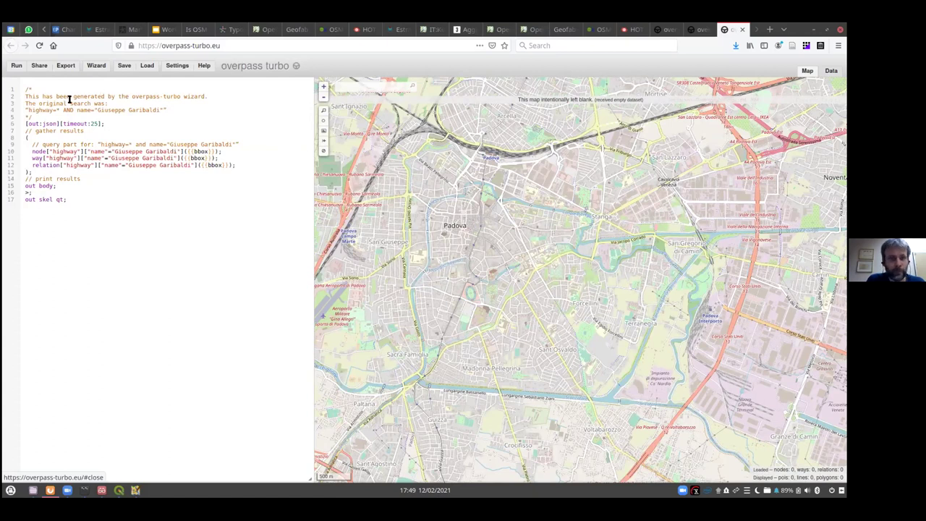
left_click(15, 66)
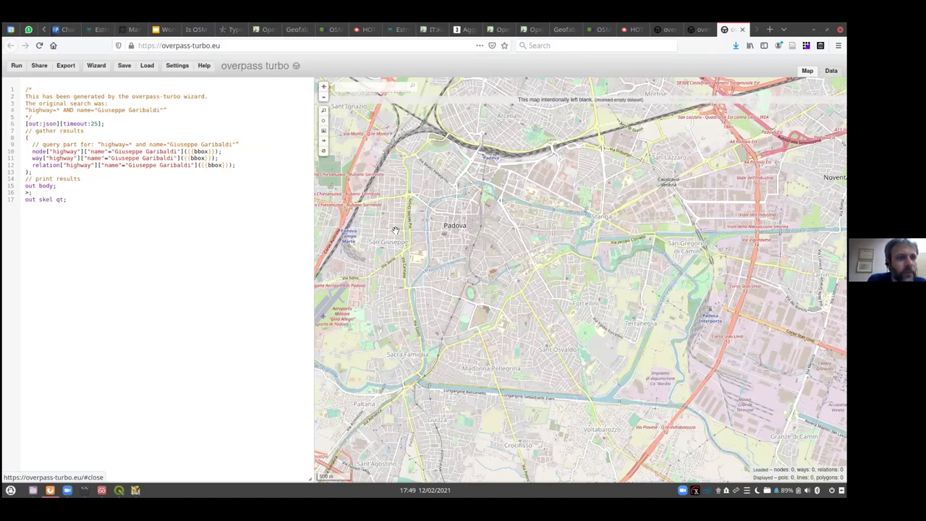
Step: Rerun the same query over the wider area from the Euganean hills to the Venice lagoon
scroll(395, 230, "down", 1)
left_click_drag(377, 232, 418, 230)
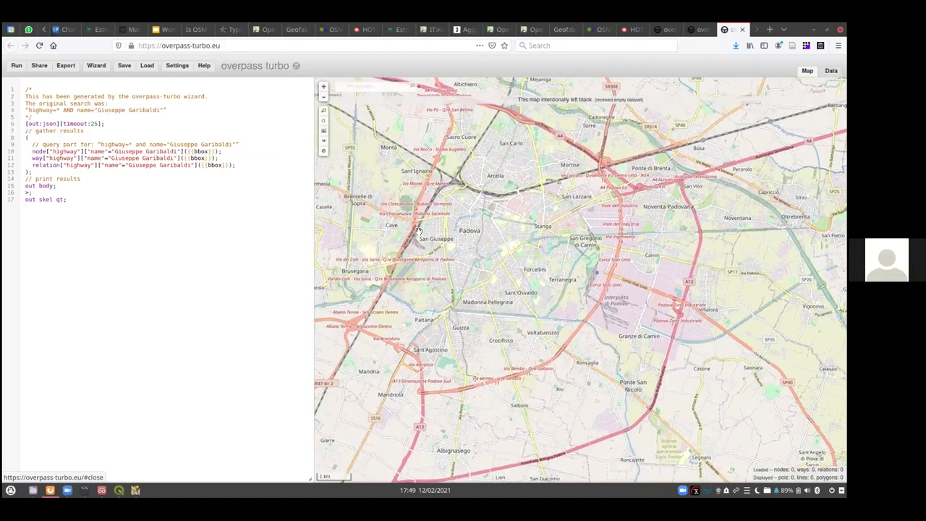
scroll(420, 230, "down", 2)
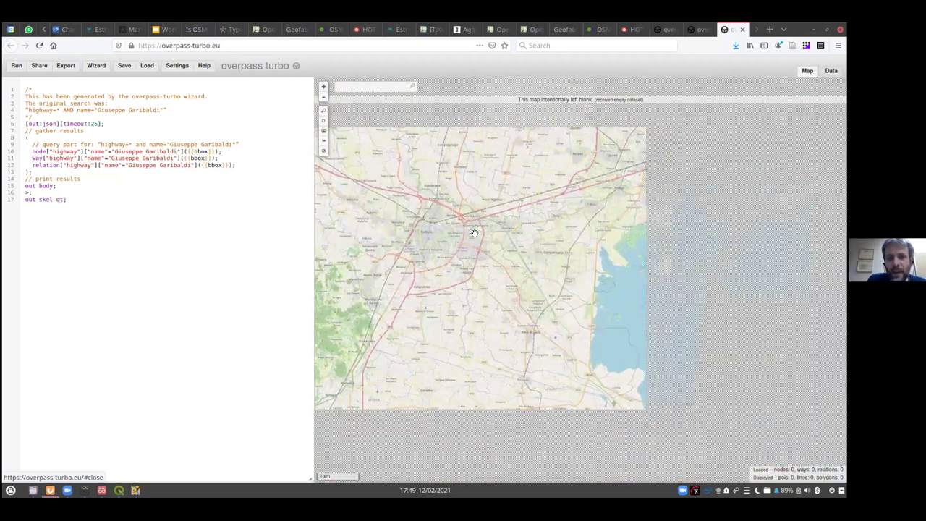
scroll(476, 239, "down", 1)
scroll(465, 227, "up", 1)
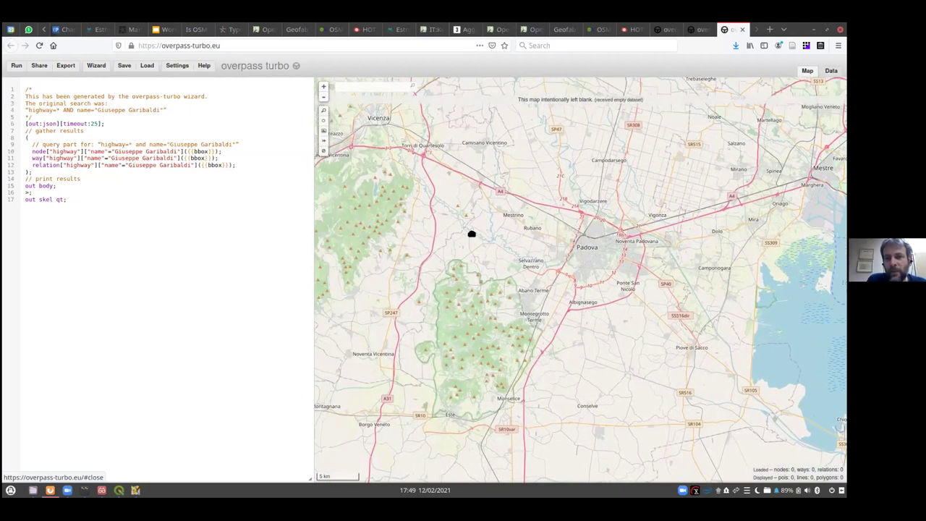
left_click_drag(471, 233, 408, 235)
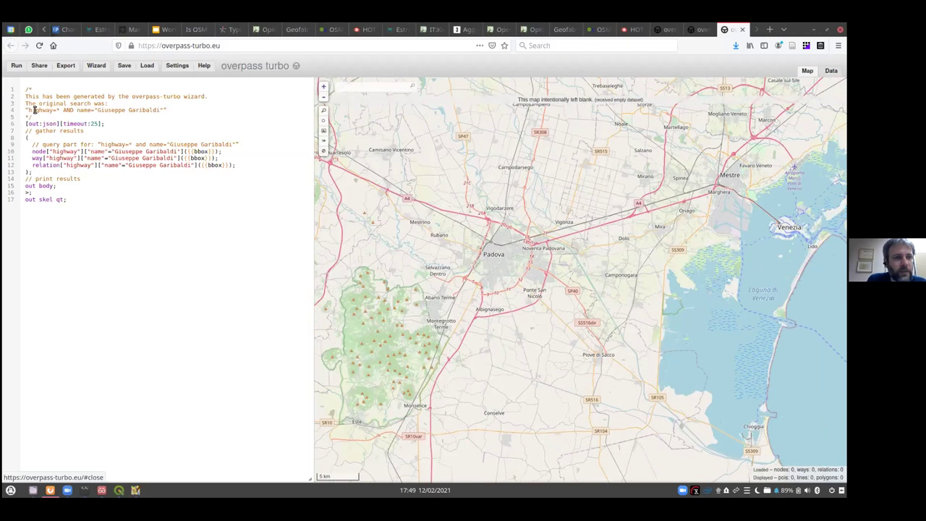
left_click(16, 67)
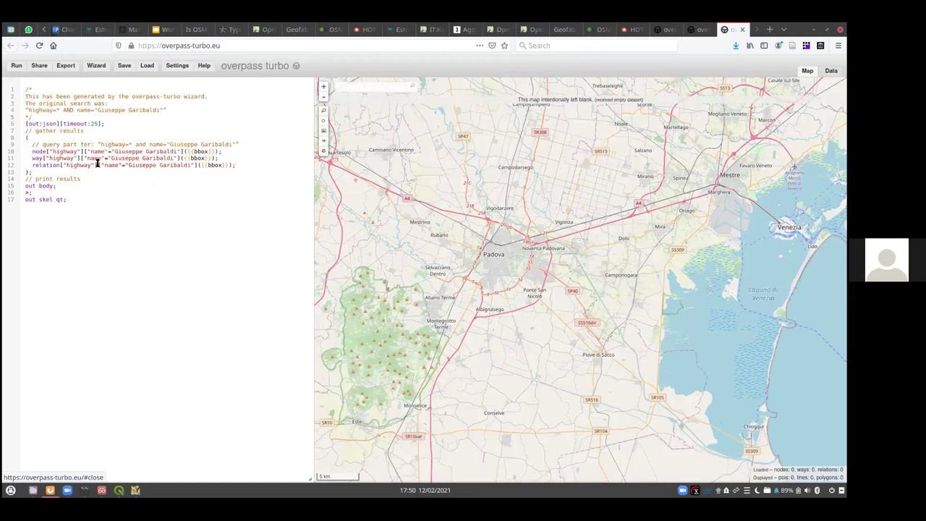
Step: Rebuild the wizard query with the name "Via Giuseppe Garibaldi" and run it over Padova and its surrounding towns
left_click(94, 67)
left_click(420, 238)
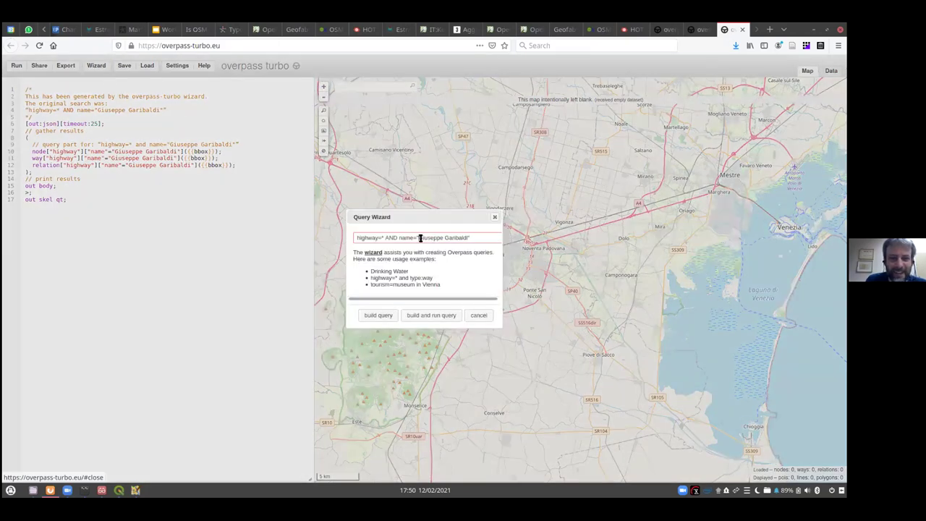
type("Via")
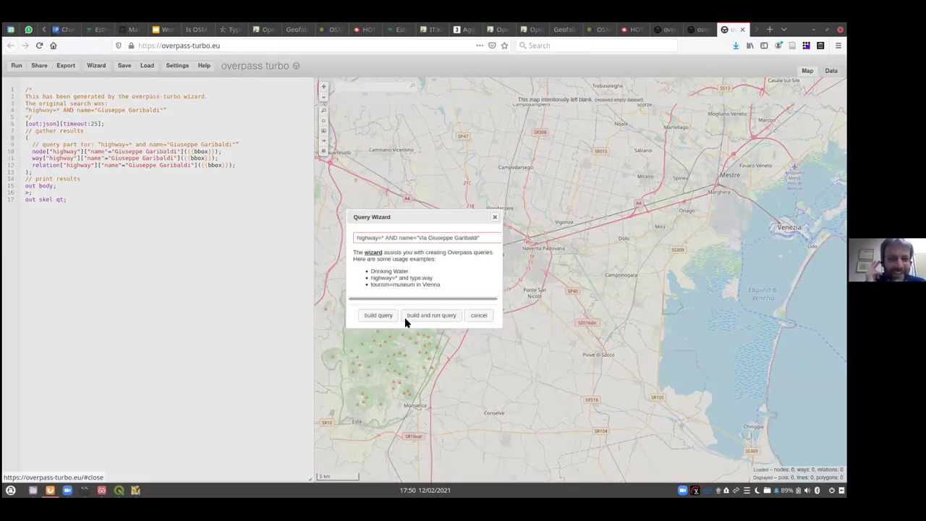
left_click(379, 314)
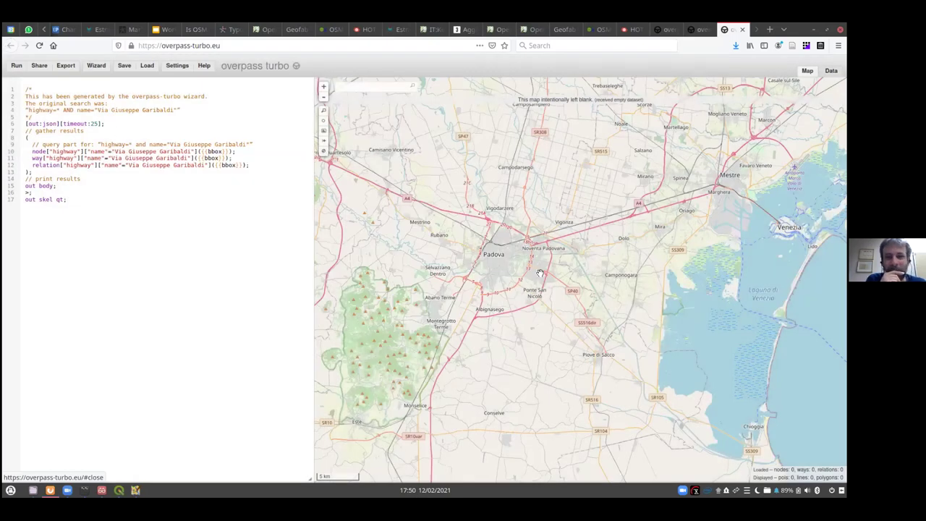
scroll(525, 262, "up", 2)
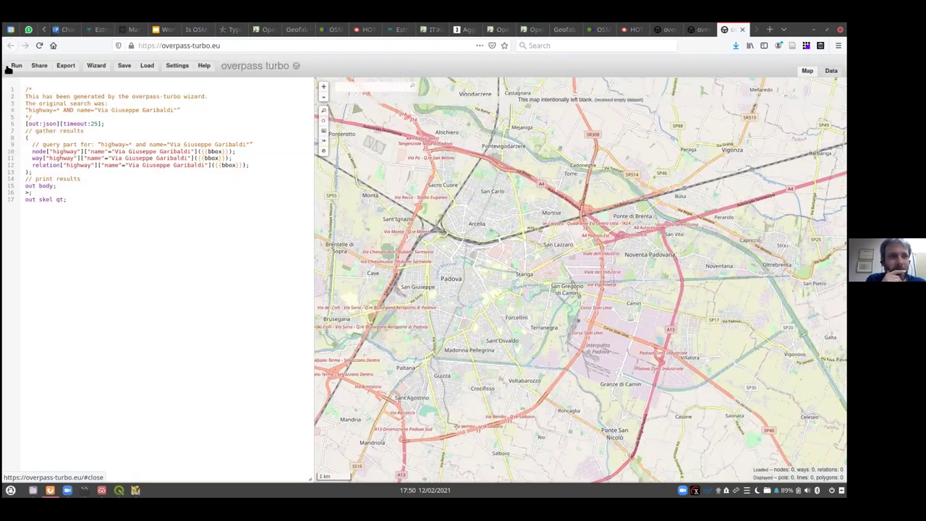
left_click(14, 65)
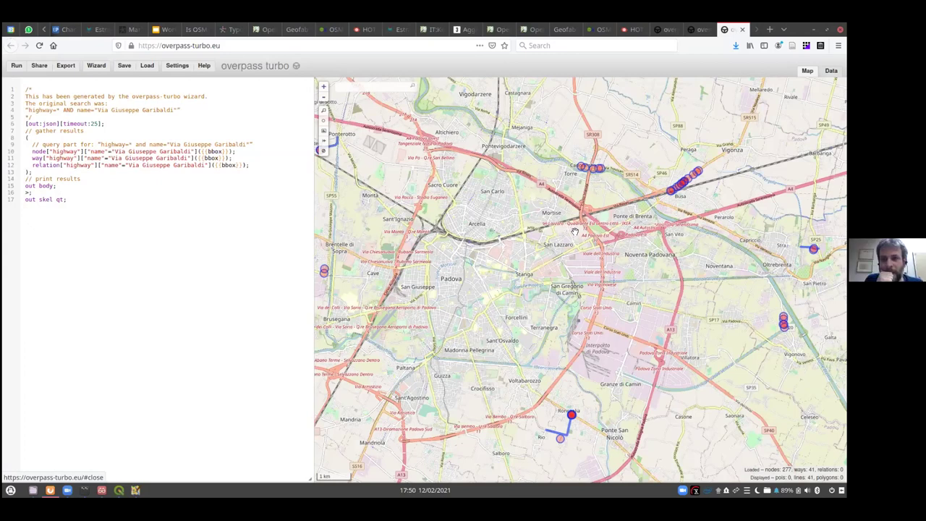
Step: Examine the matched streets around Padova and inspect the tags of the highlighted way near Roncaglia
scroll(574, 231, "down", 1)
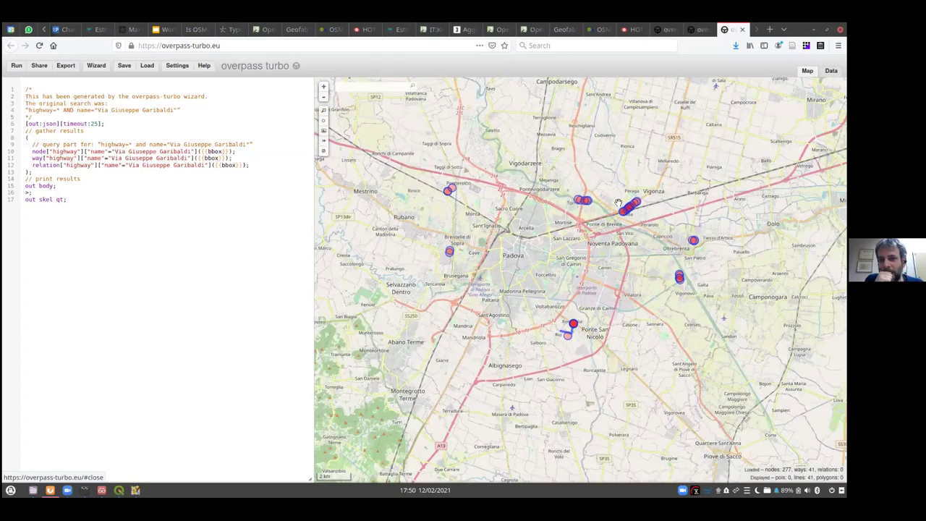
scroll(552, 189, "up", 1)
left_click_drag(629, 220, 599, 224)
scroll(599, 219, "up", 1)
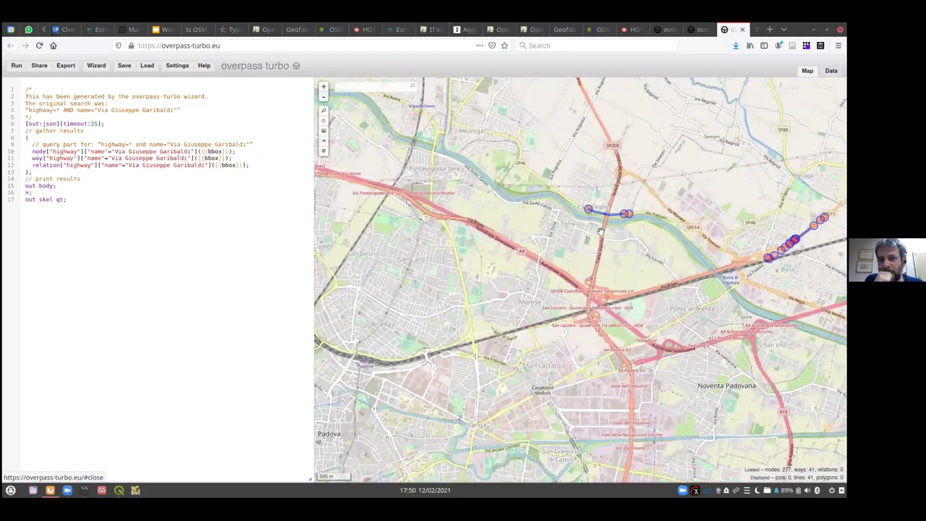
scroll(541, 264, "down", 2)
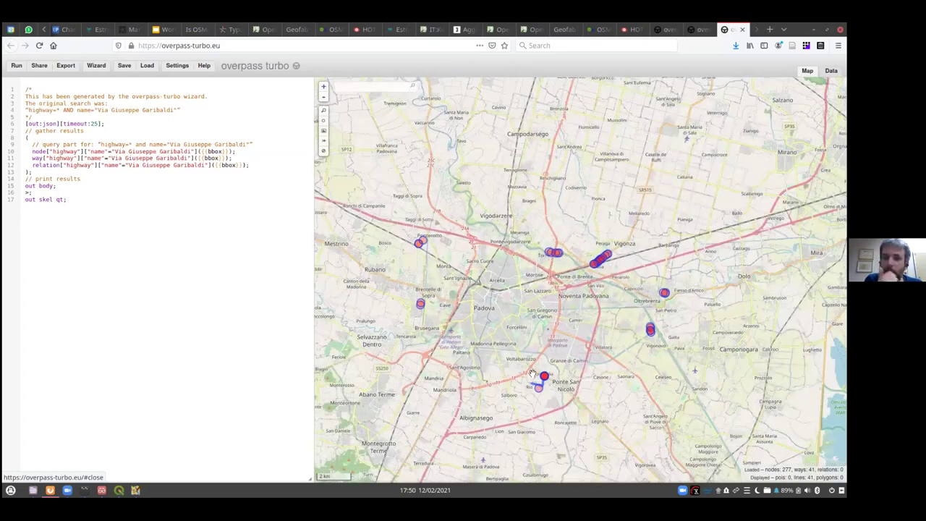
scroll(533, 374, "up", 2)
scroll(507, 301, "up", 1)
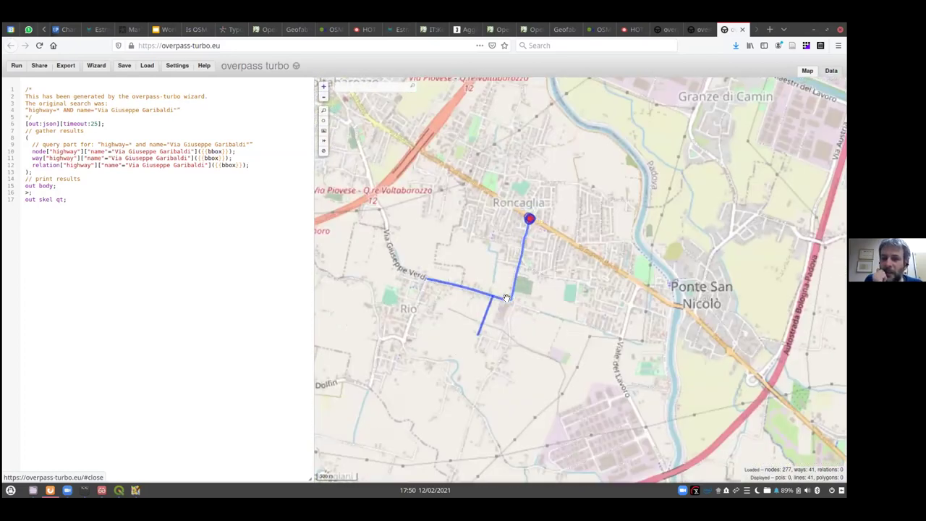
left_click(506, 302)
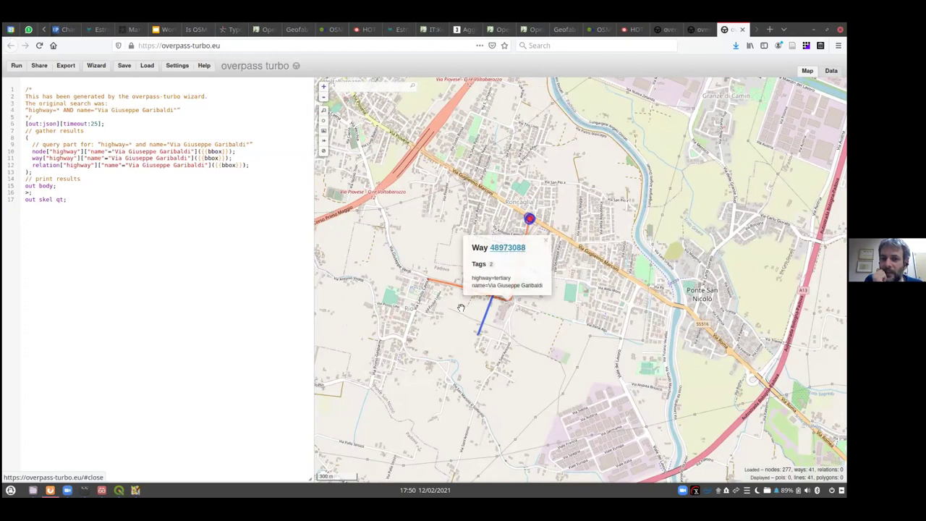
left_click(470, 317)
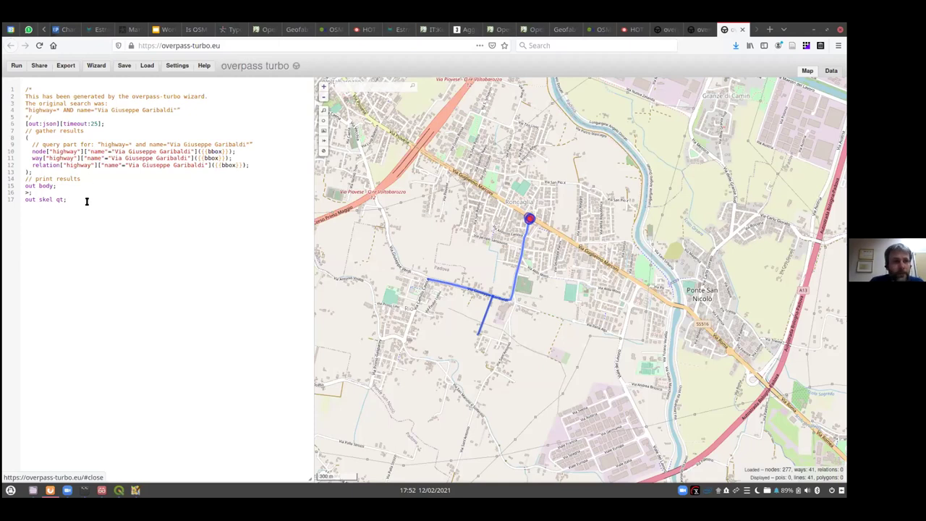
Step: Review the data export formats for the query results, moving the export dialog off the map before closing it
left_click(65, 66)
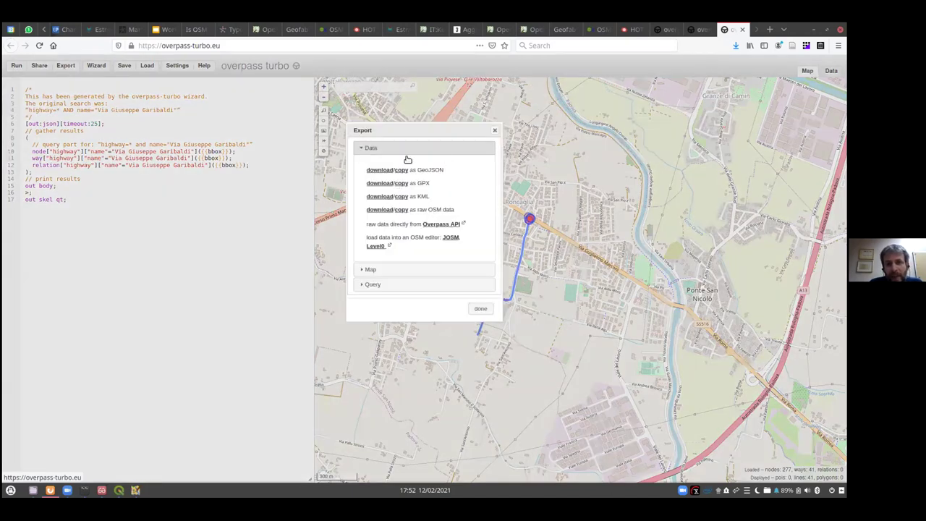
left_click_drag(420, 130, 211, 208)
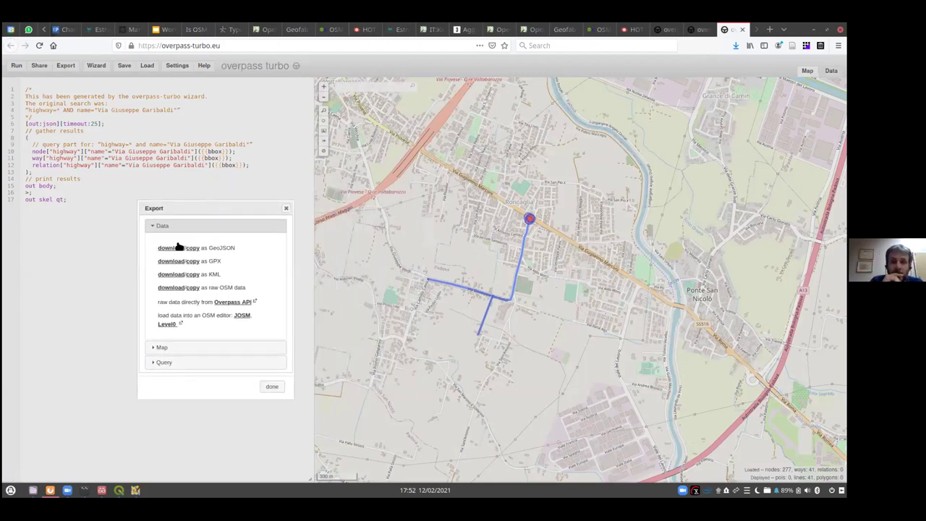
left_click(285, 210)
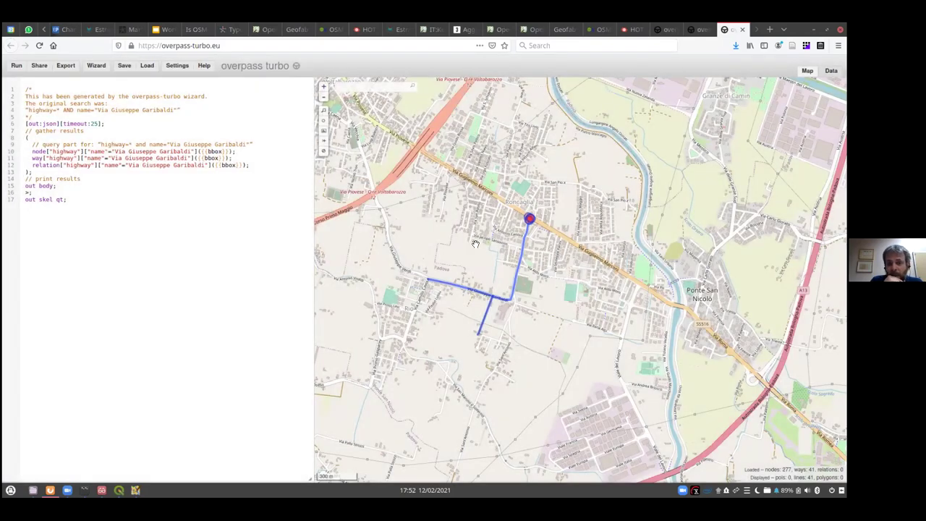
Step: Reopen the export options for the Padova-area results and display the query export formats
scroll(434, 253, "down", 1)
scroll(432, 252, "down", 1)
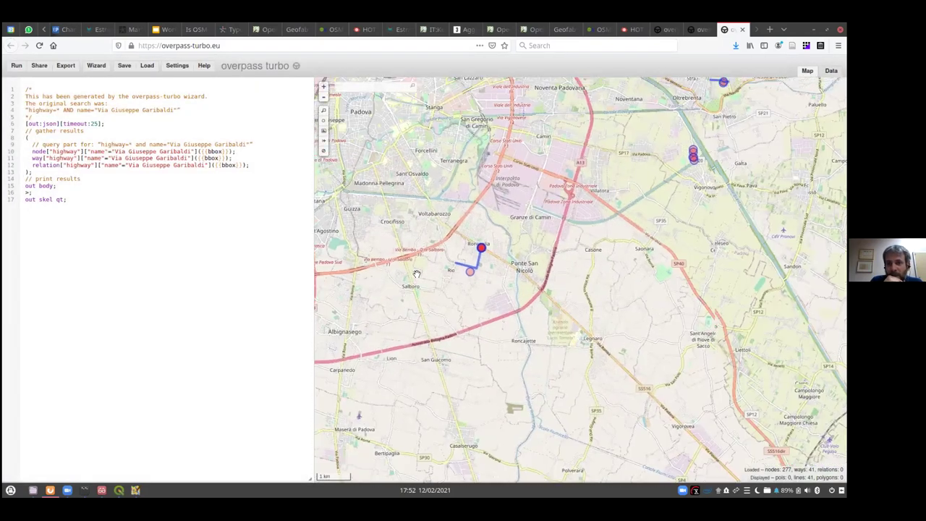
scroll(413, 236, "down", 1)
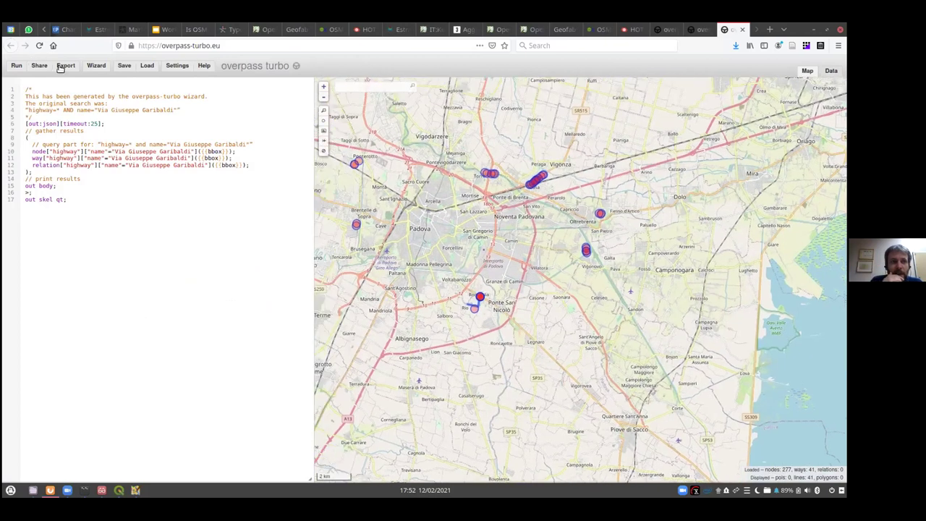
left_click(65, 65)
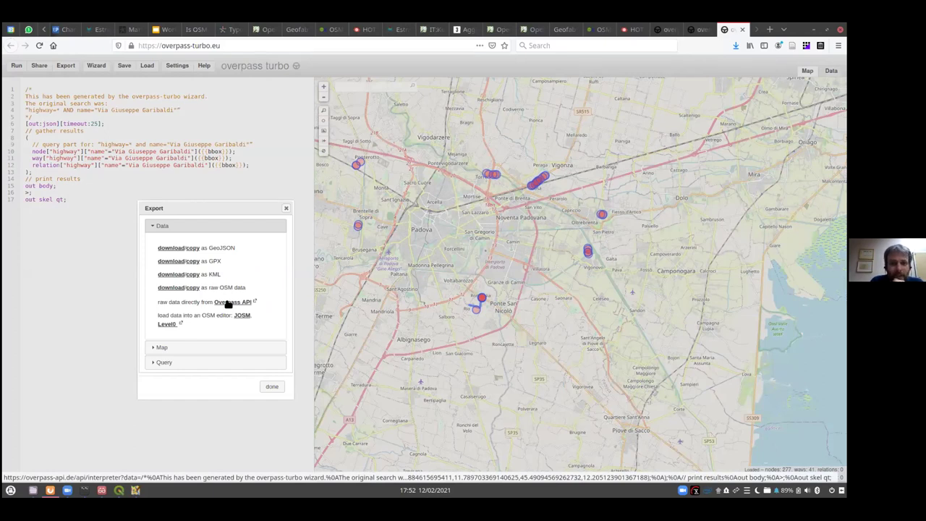
left_click(152, 362)
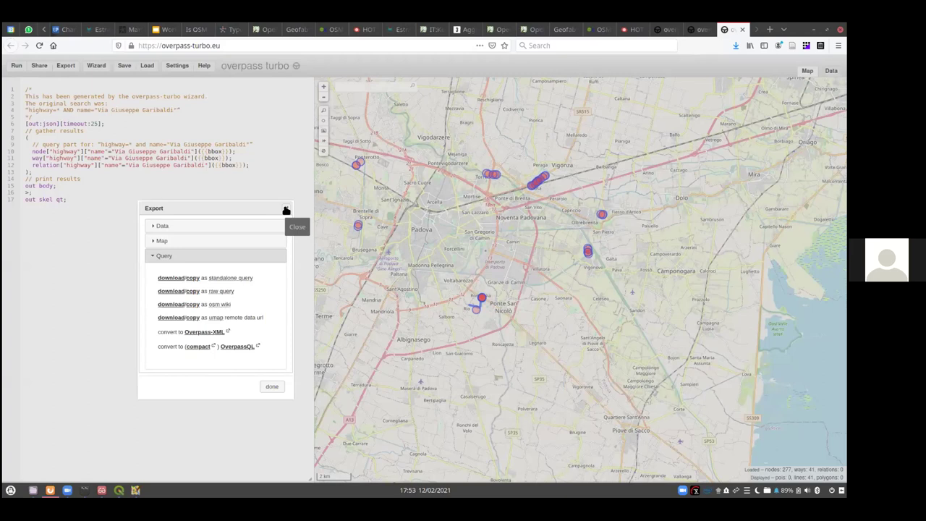
Step: Close the export options and come back from the slides to the query, highlighting its full text for review
left_click(286, 210)
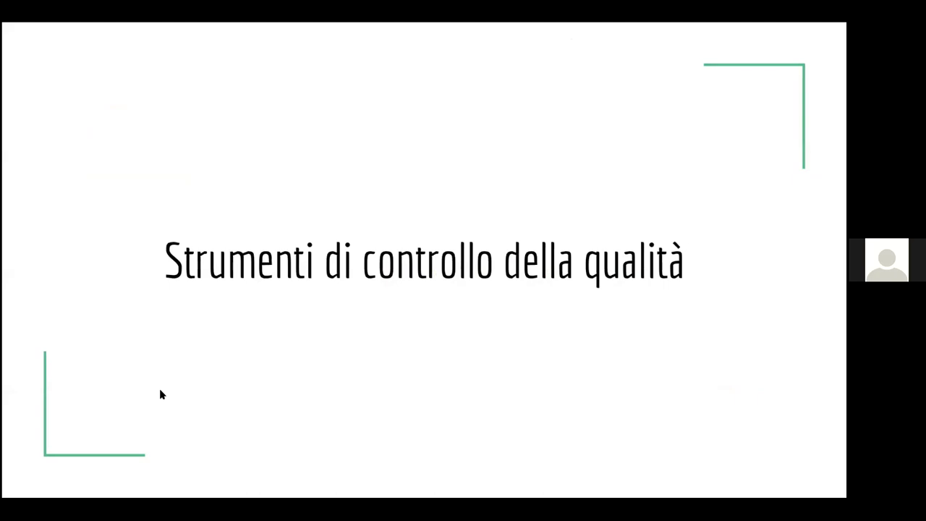
key("alt+Tab")
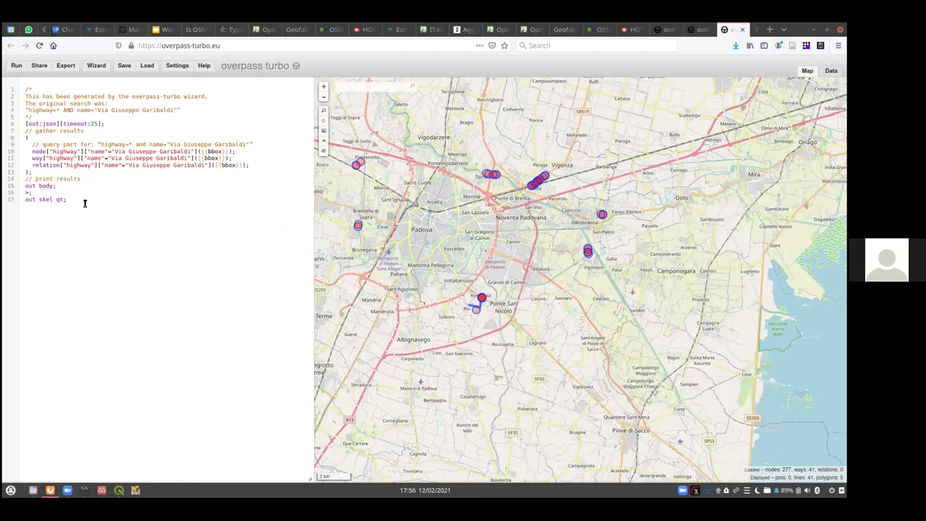
left_click_drag(84, 204, 7, 58)
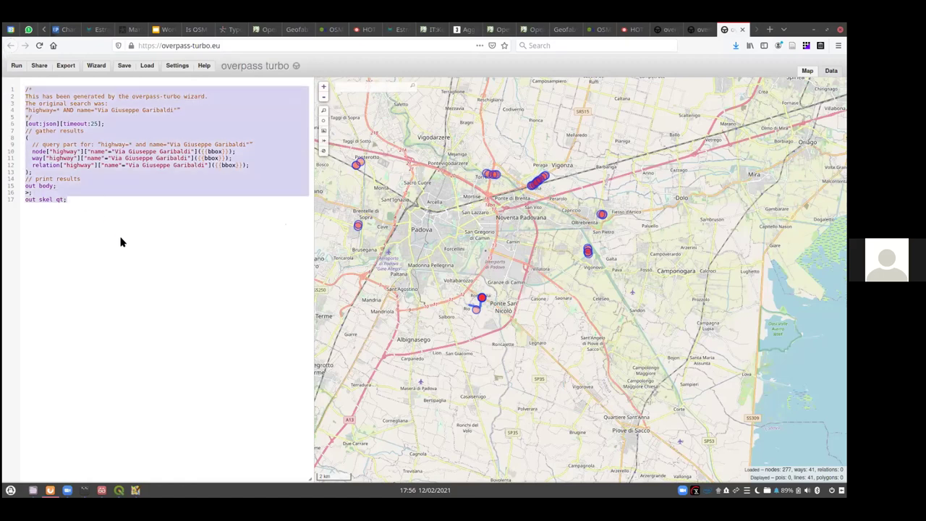
left_click(105, 216)
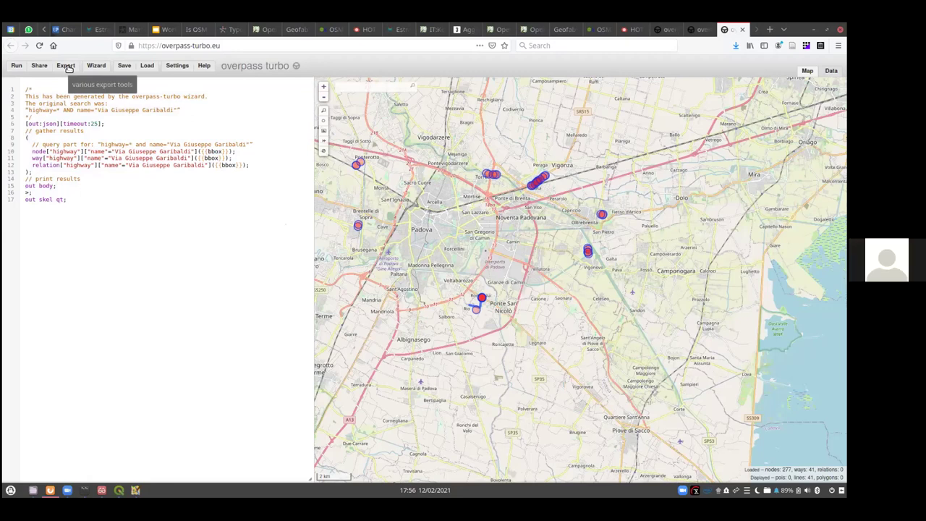
Step: Look at the query export formats for the results, moving the export dialog over the map before closing it
left_click(66, 66)
left_click_drag(190, 210, 342, 160)
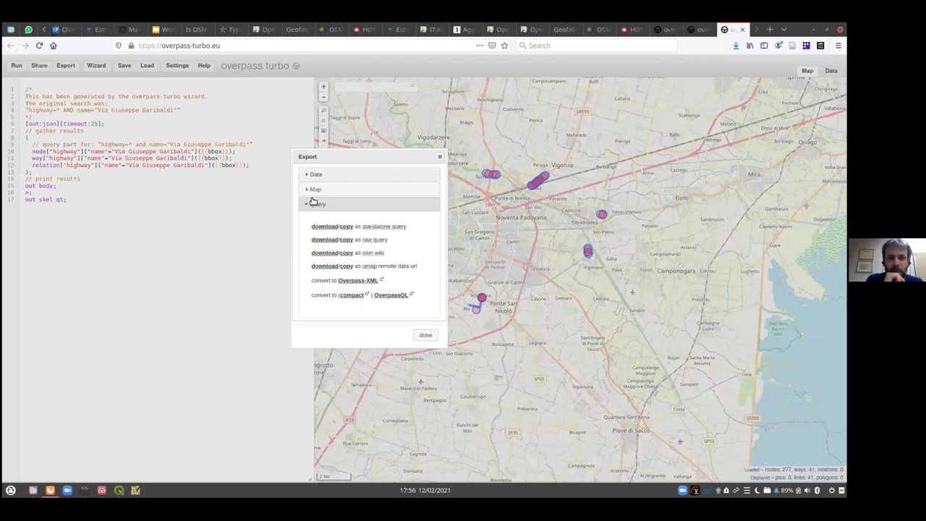
left_click(439, 156)
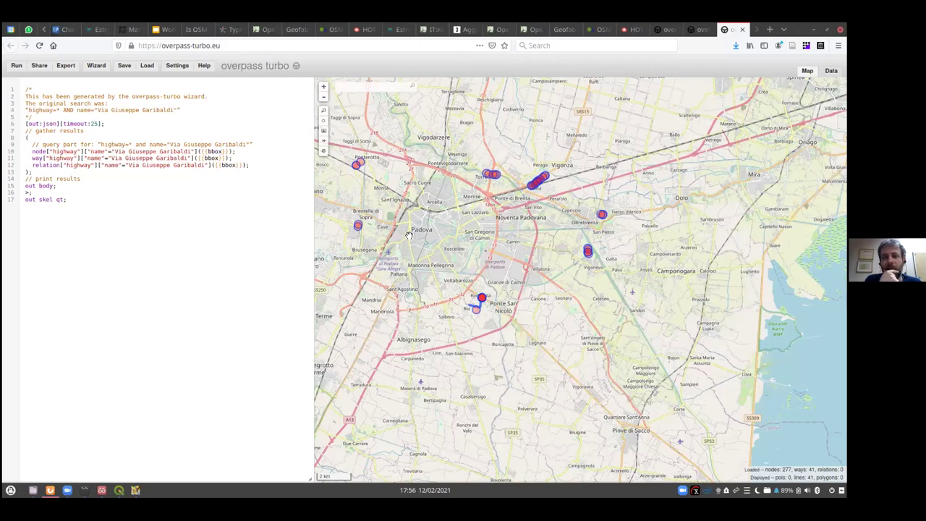
left_click_drag(332, 189, 362, 201)
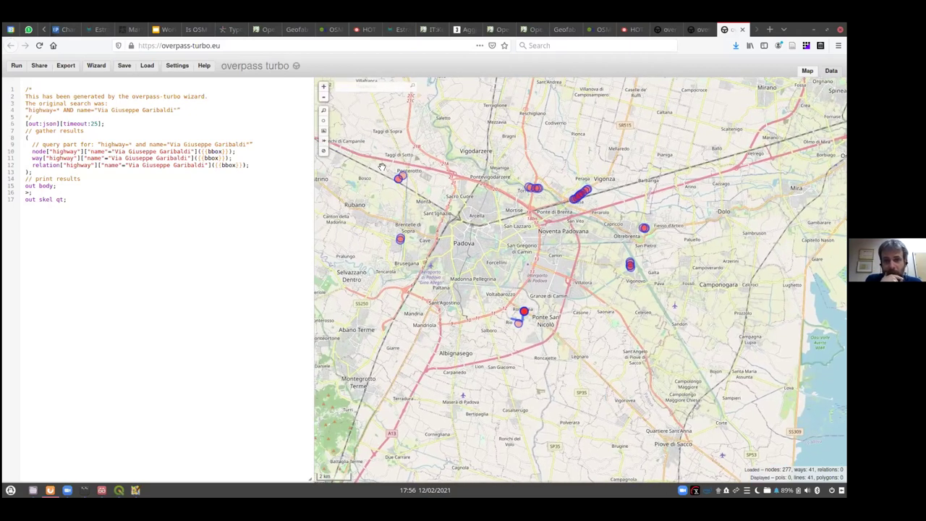
Step: Download the Via Giuseppe Garibaldi results as GeoJSON and as raw OSM data, saving both export files
left_click(66, 66)
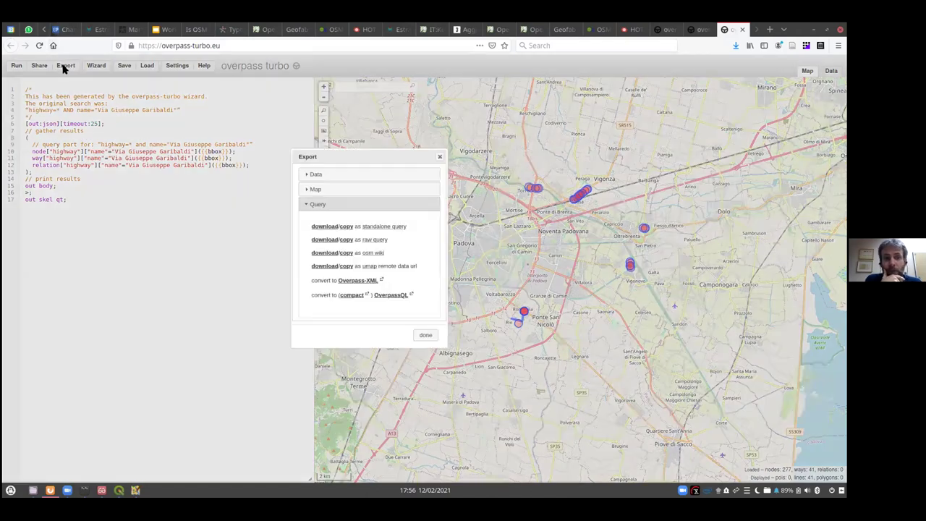
left_click(309, 189)
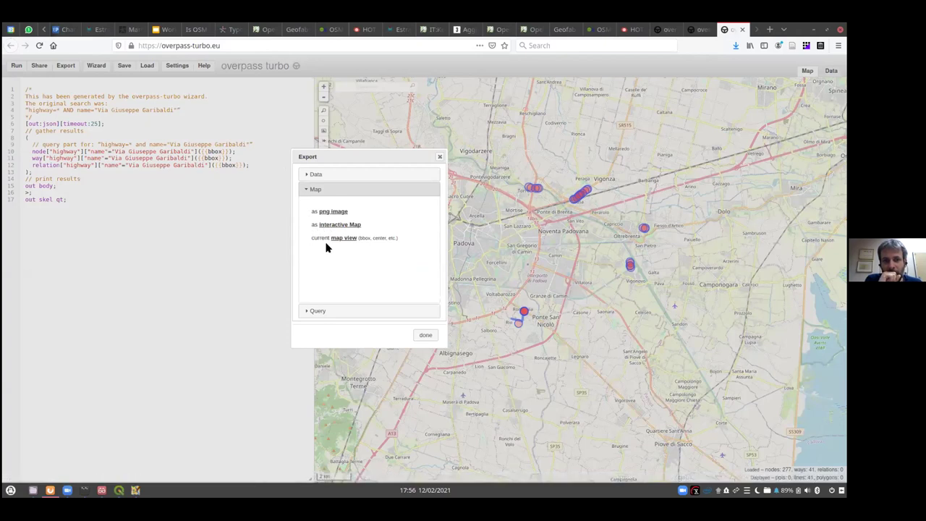
left_click(315, 175)
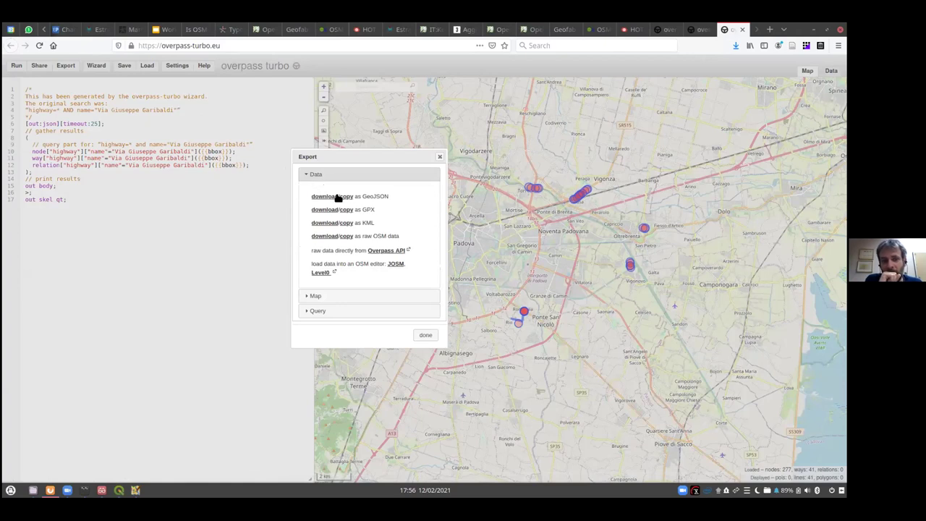
left_click(326, 197)
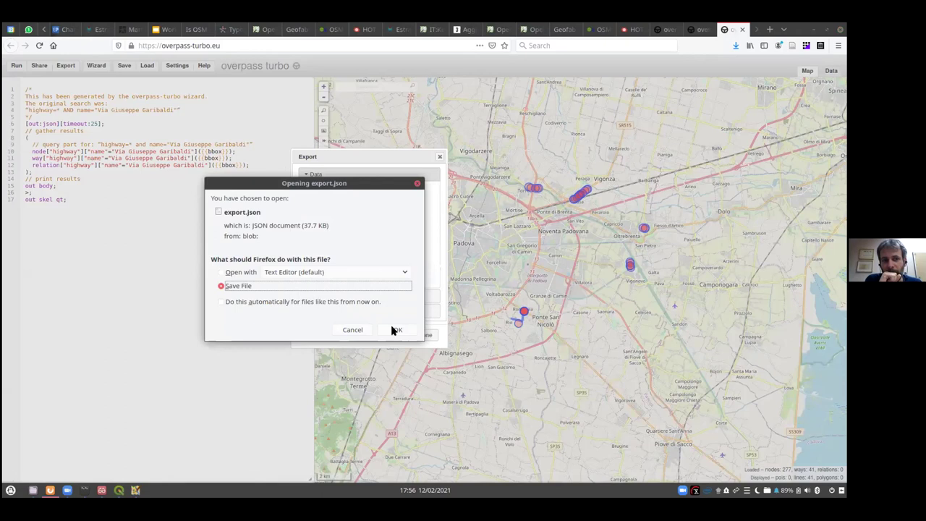
left_click(394, 330)
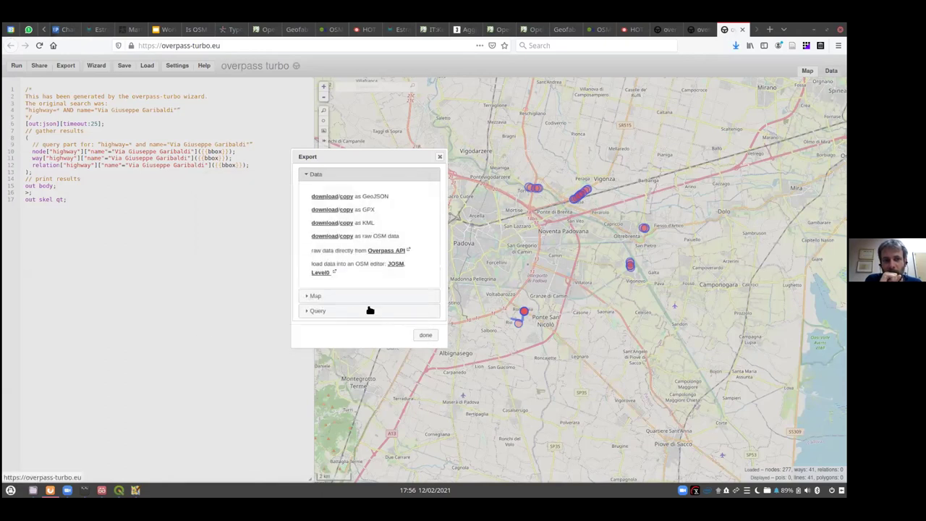
left_click(323, 237)
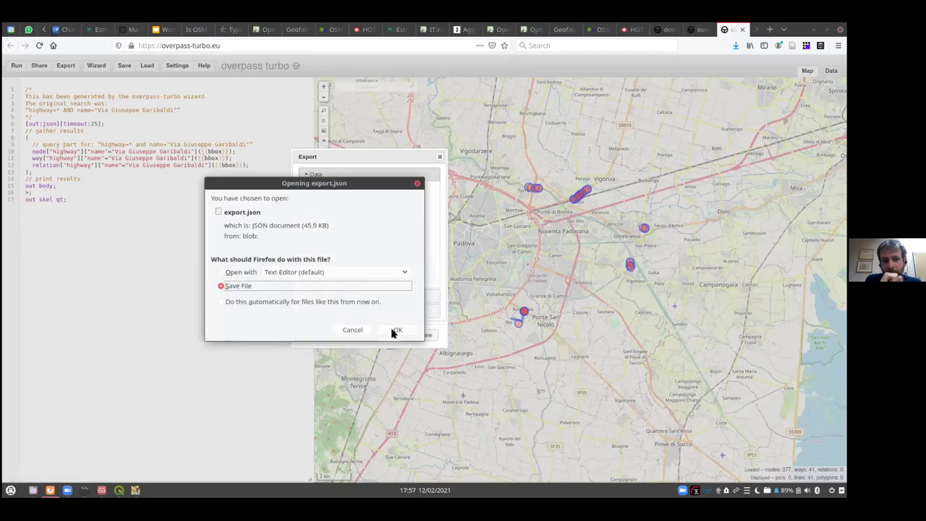
left_click(395, 330)
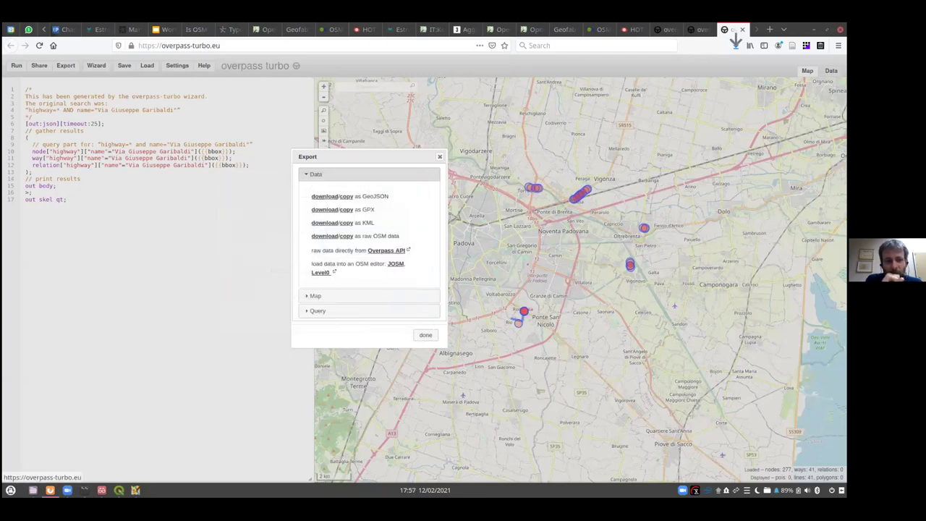
Step: Switch to the file manager's Downloads folder and load export.json into the open QGIS project as a layer
key("alt+Tab")
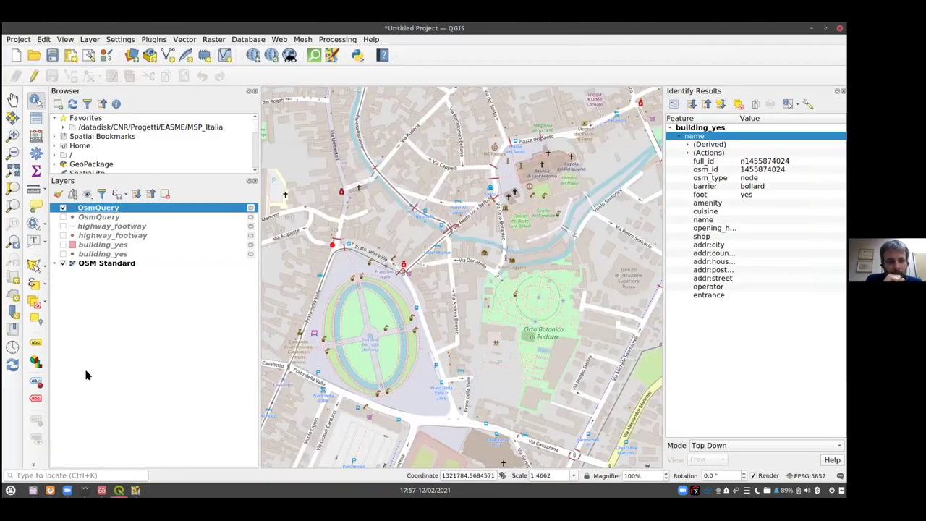
key("alt+Tab")
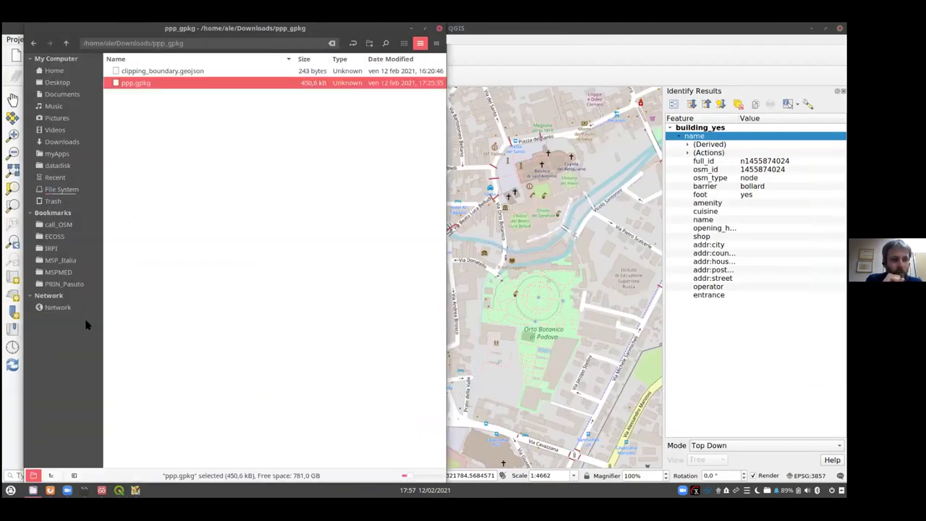
left_click(59, 142)
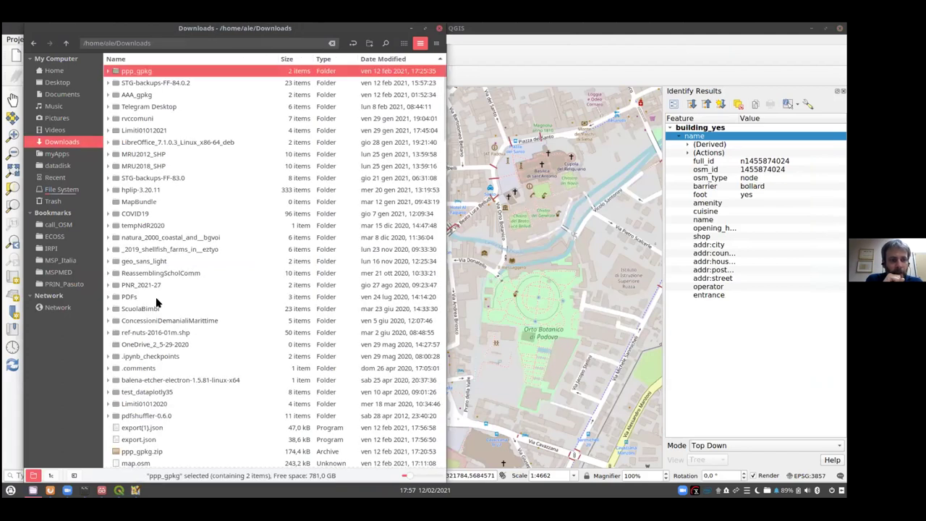
scroll(152, 318, "down", 5)
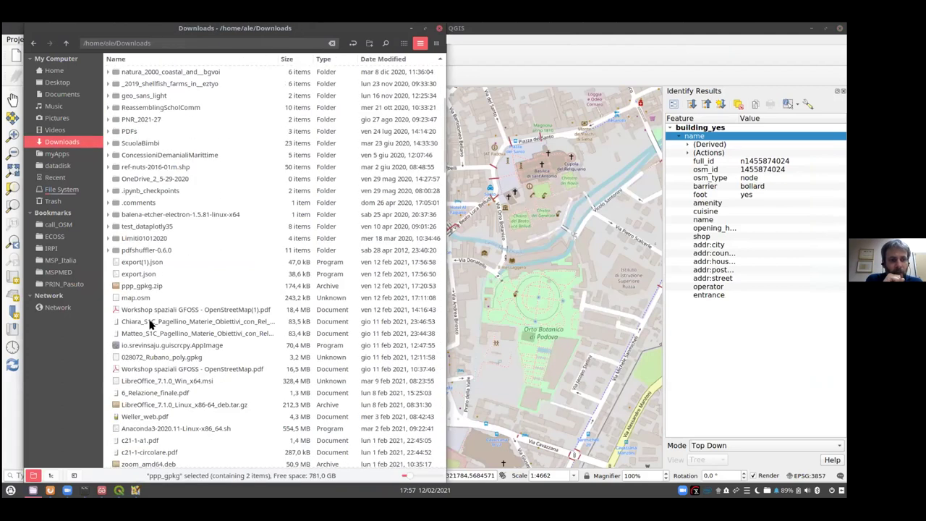
left_click(126, 277)
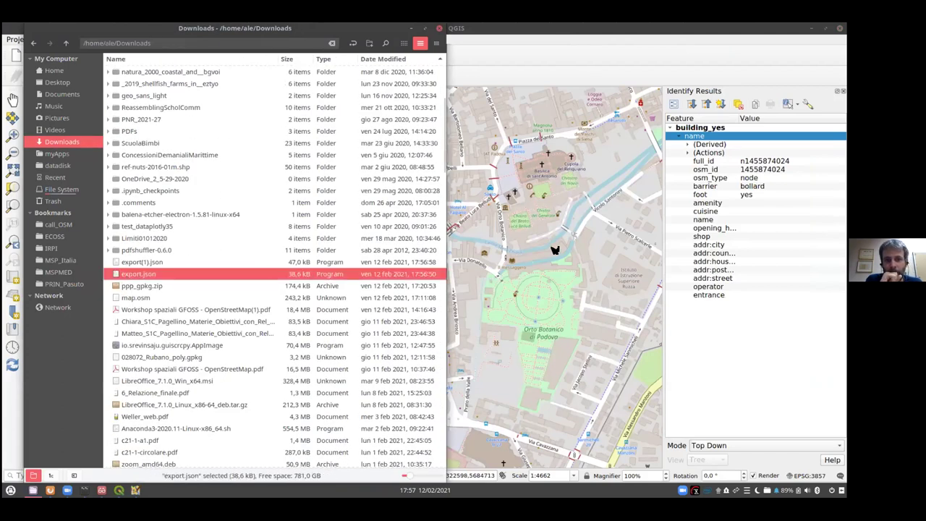
left_click(546, 61)
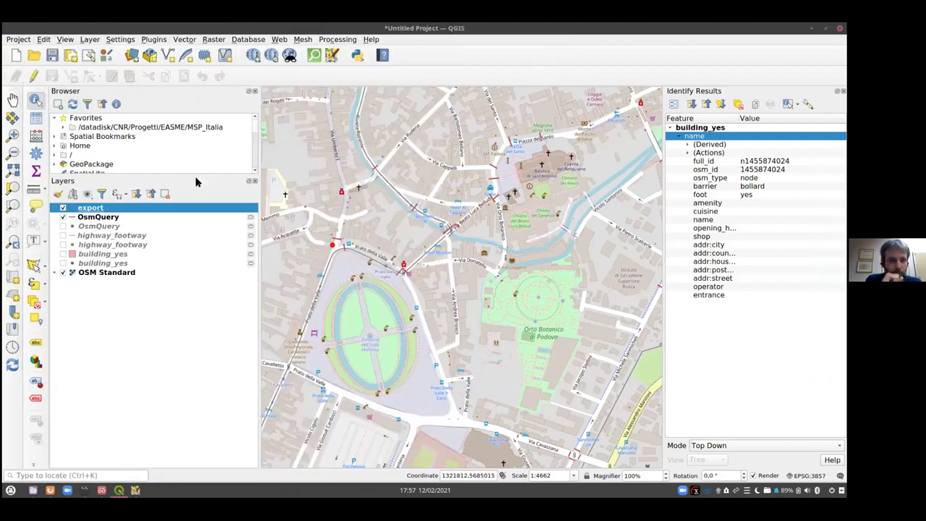
Step: Zoom the QGIS map to the export layer and hide the OsmQuery line layer and the OSM Standard basemap
right_click(90, 209)
left_click(99, 217)
left_click(63, 272)
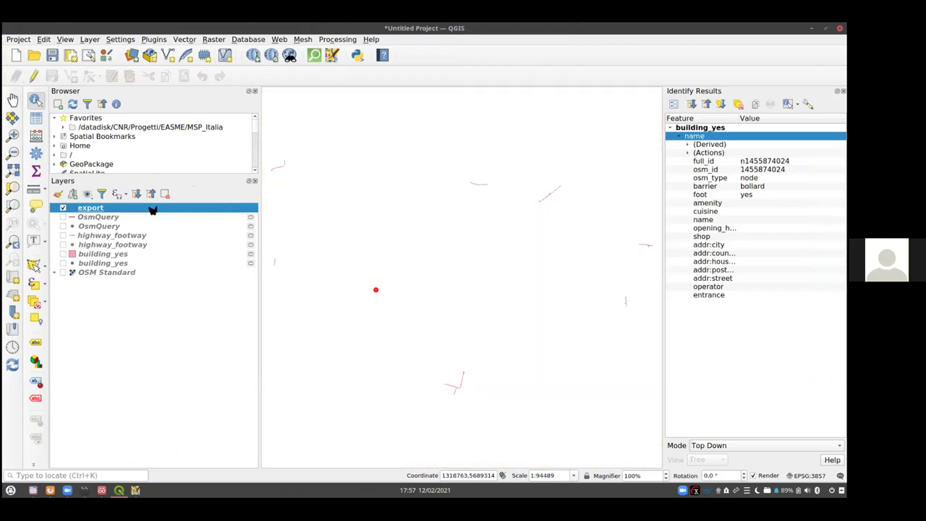
Step: Switch back to overpass turbo and review the data export formats once more before closing the export options
key("alt+Tab")
key("alt+Tab")
key("alt+Tab")
key("alt+Tab")
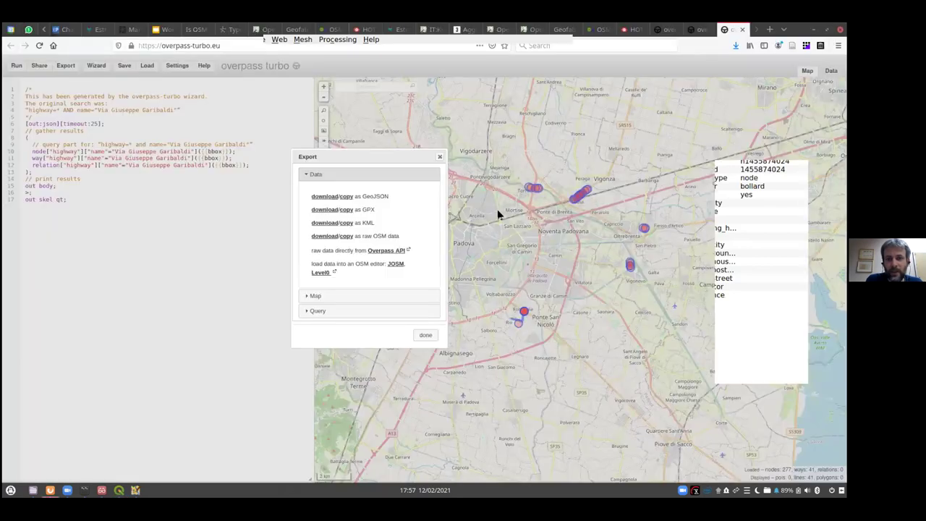
left_click(439, 157)
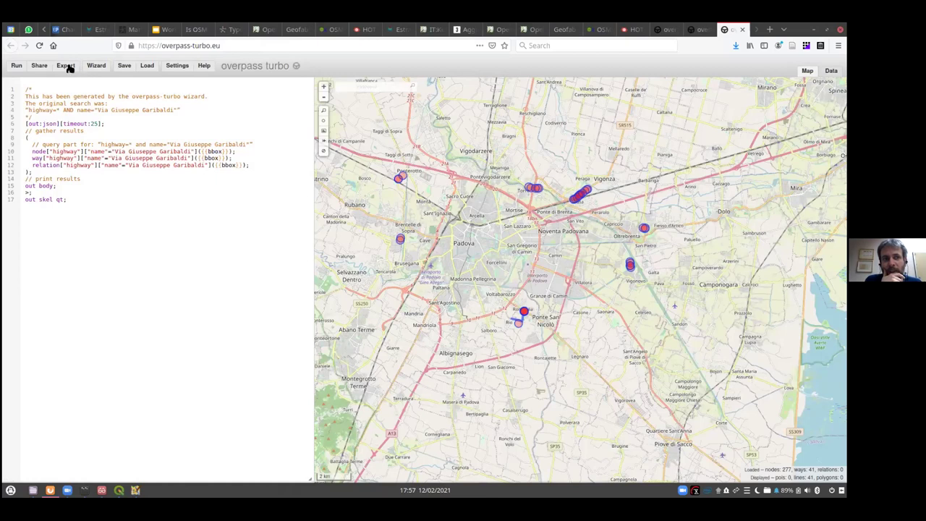
left_click(67, 65)
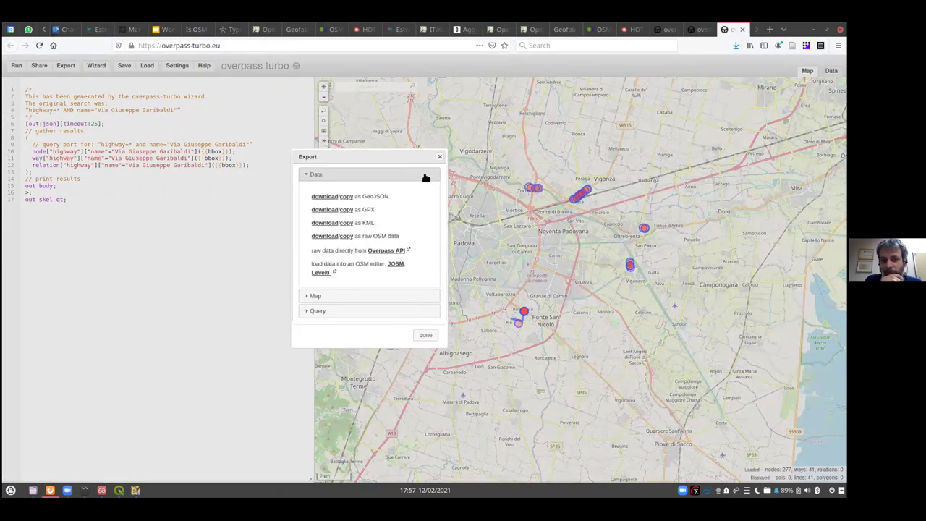
left_click(439, 157)
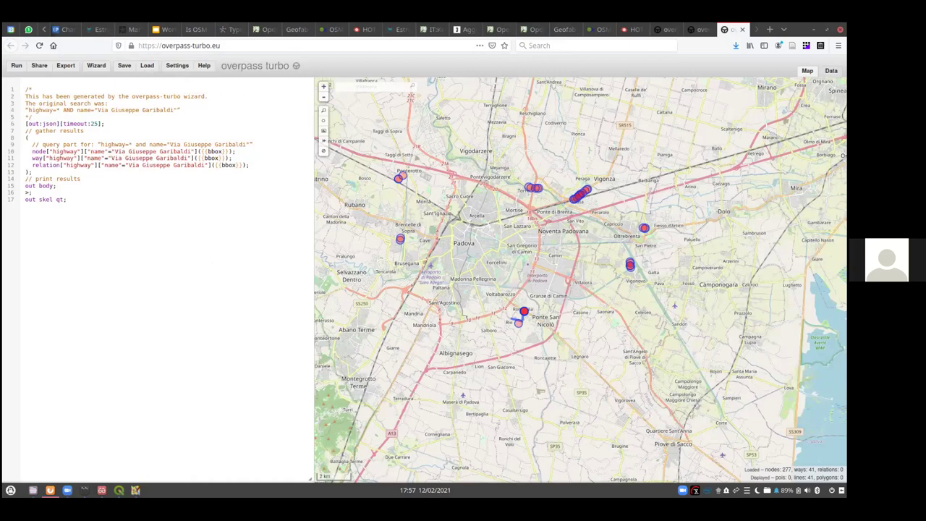
Step: Examine the raw JSON data of the query results, including the ways' nodes and tags, and return to the map view
left_click(831, 70)
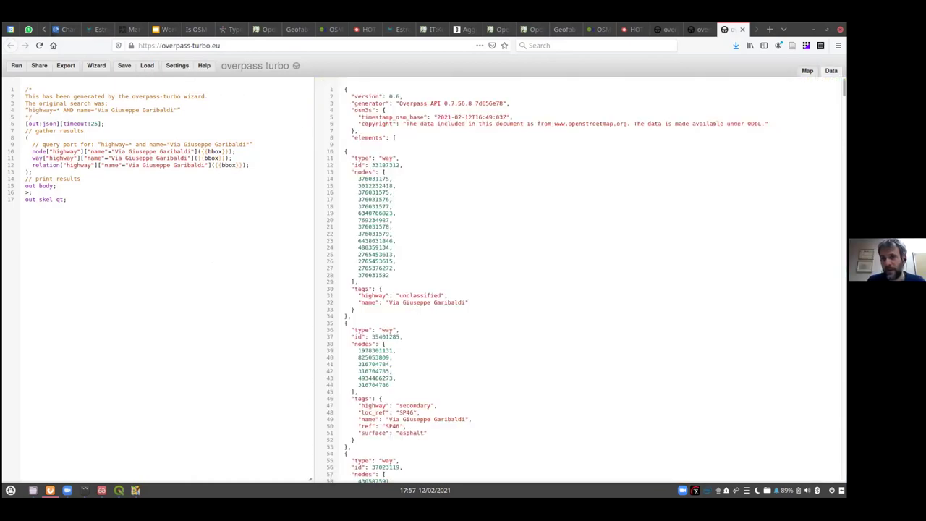
left_click(807, 70)
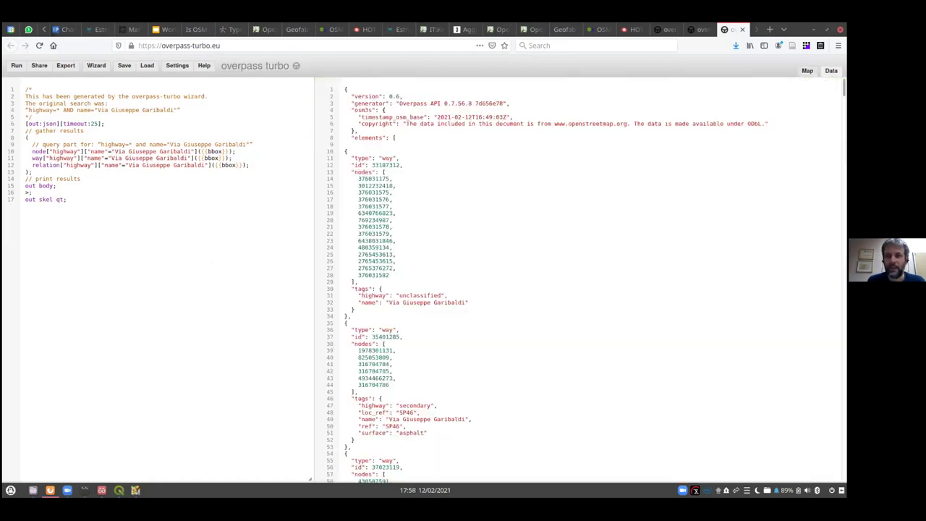
left_click(831, 70)
scroll(578, 282, "down", 20)
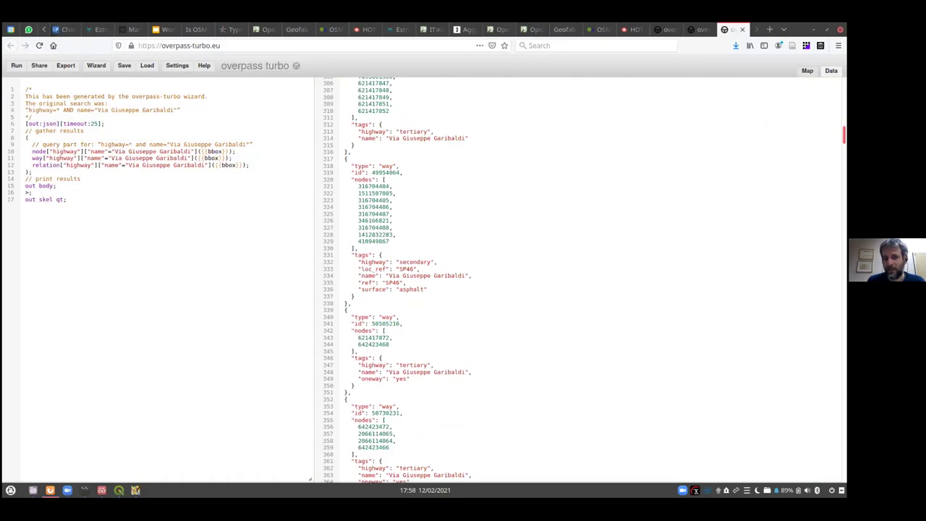
scroll(579, 282, "up", 20)
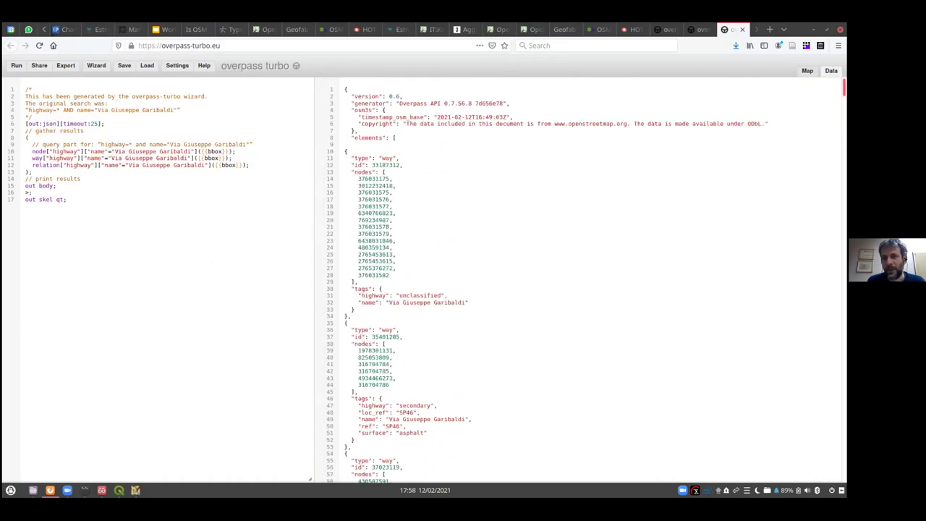
left_click(807, 70)
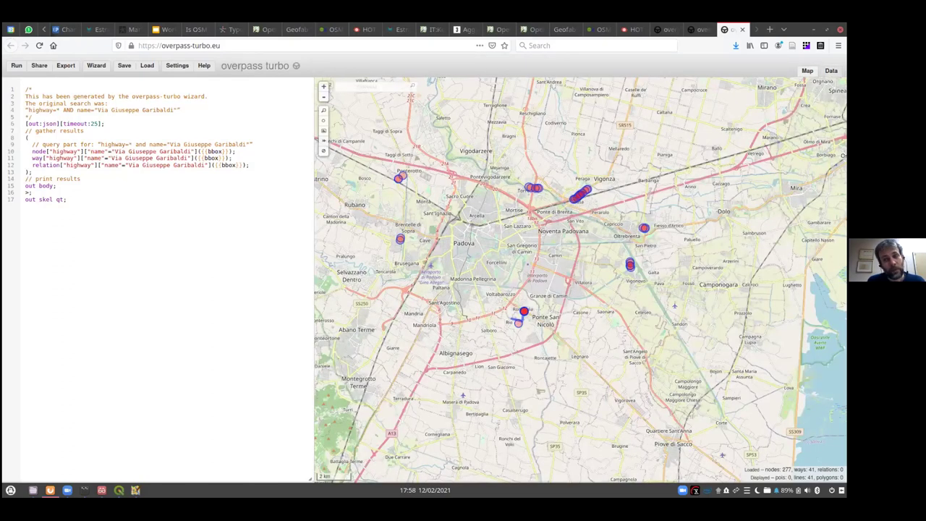
Step: Highlight the full wizard-generated query for review and switch to the slides on quality control tools
left_click_drag(82, 208, 25, 90)
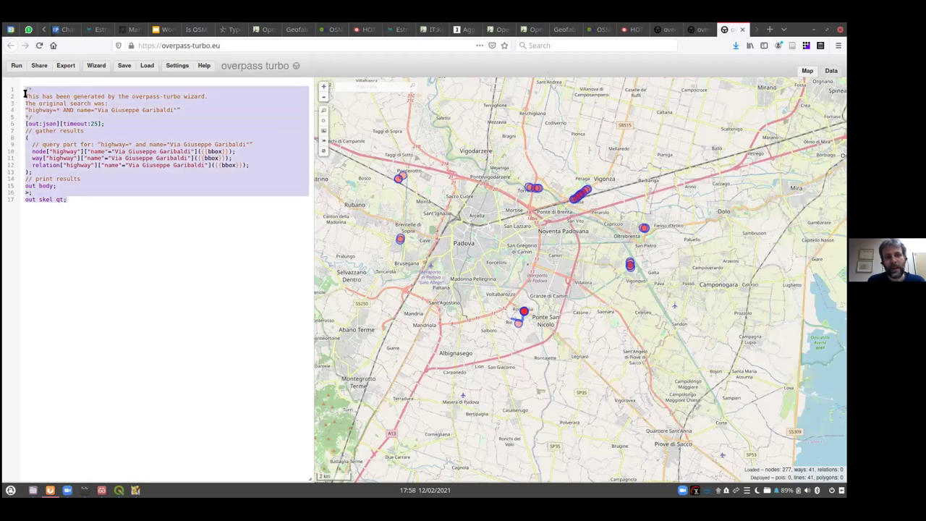
left_click(92, 203)
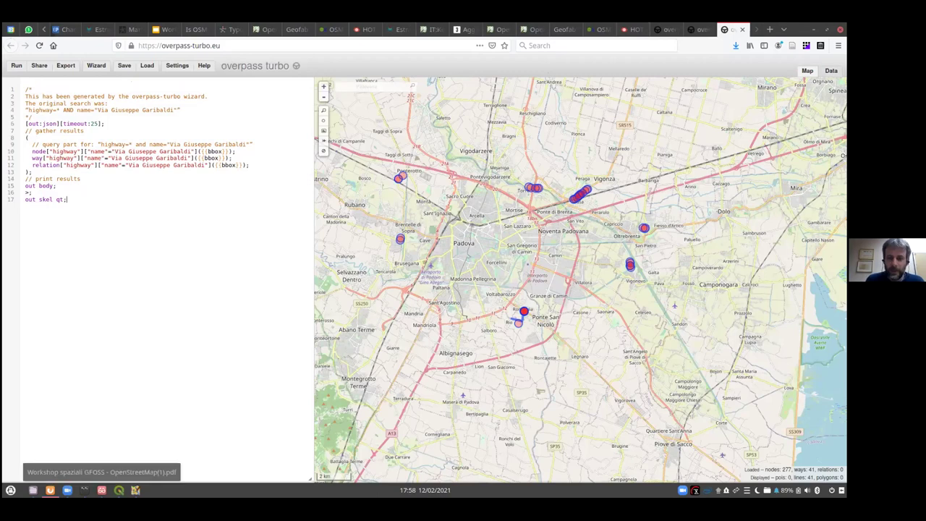
left_click(101, 489)
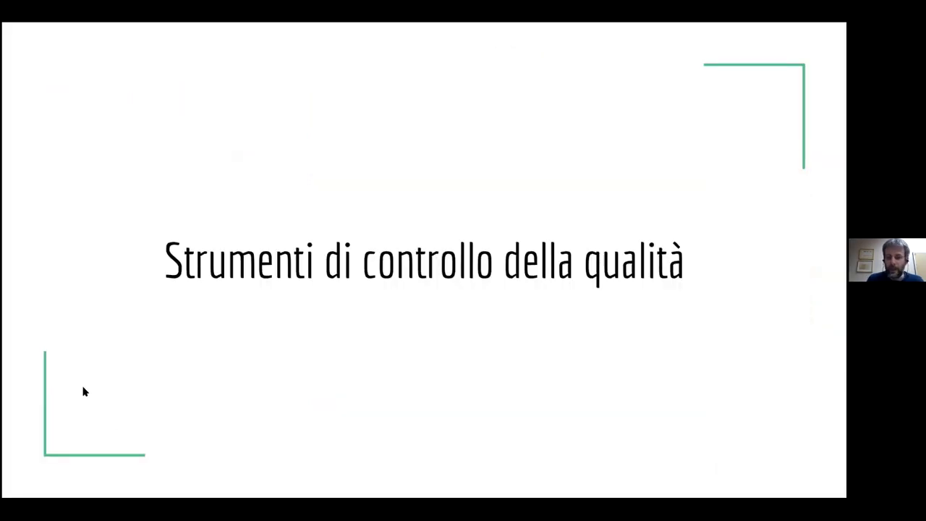
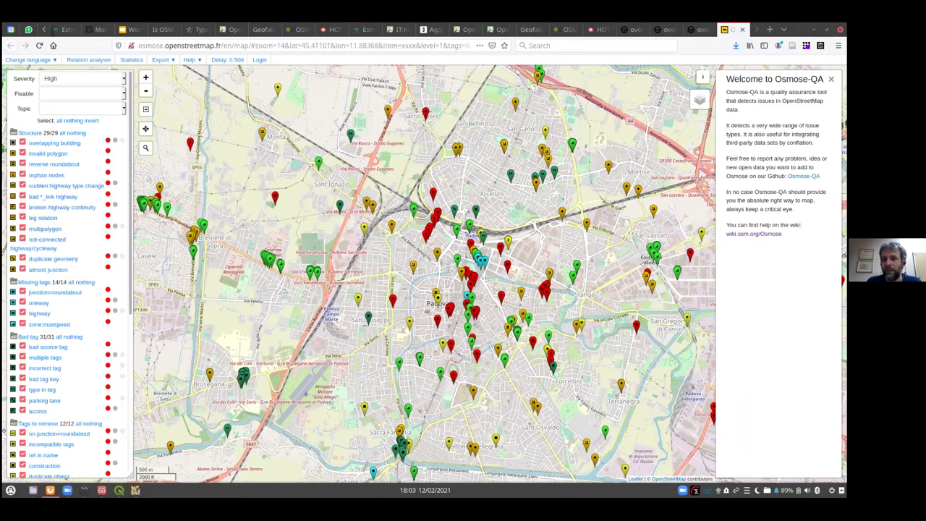
mouse_move(702, 99)
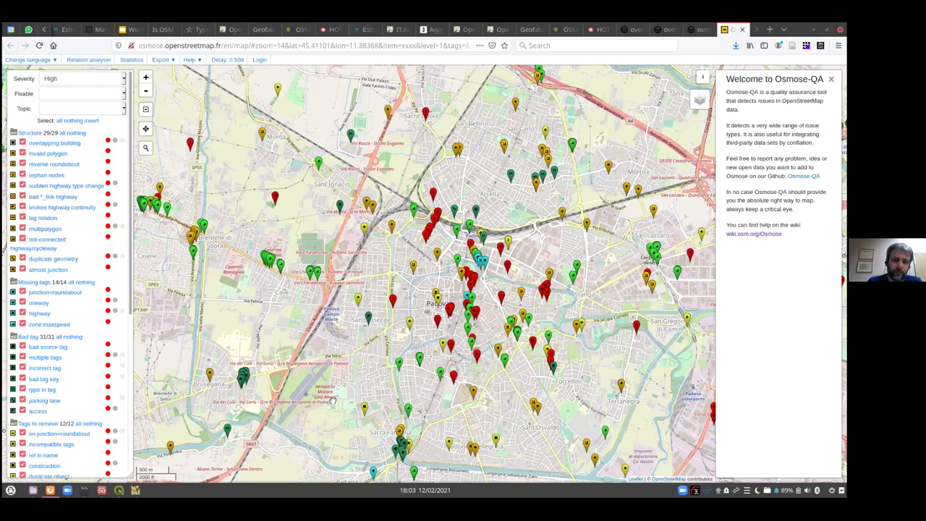
Step: Review the Osmose issue categories for the Padova area, from structure and missing tags through tag names, administrative and integration checks
left_click_drag(403, 387, 293, 356)
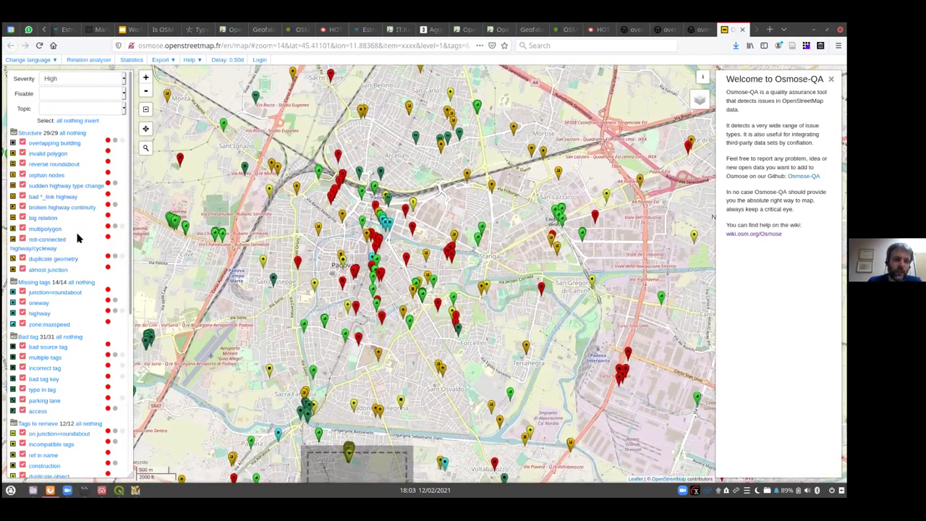
mouse_move(133, 190)
left_mouse_down()
mouse_move(138, 350)
mouse_move(133, 174)
left_mouse_up()
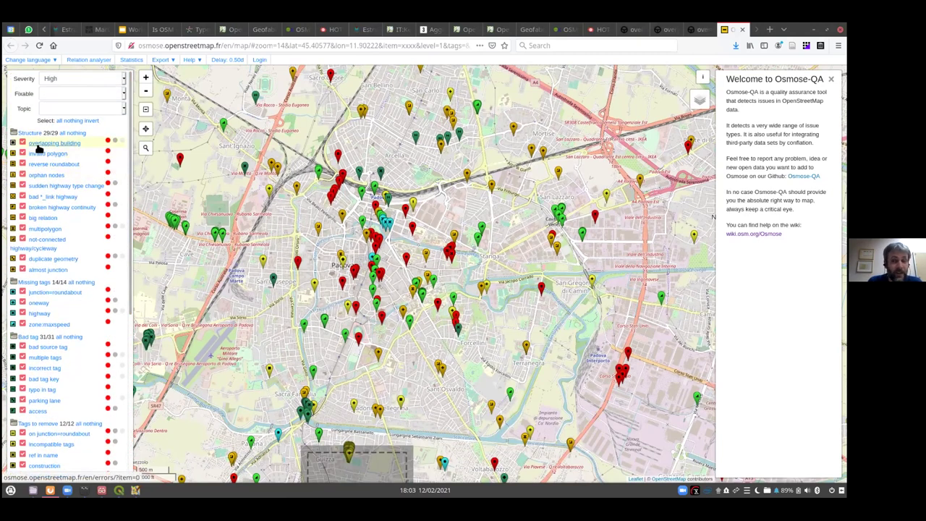
mouse_move(39, 148)
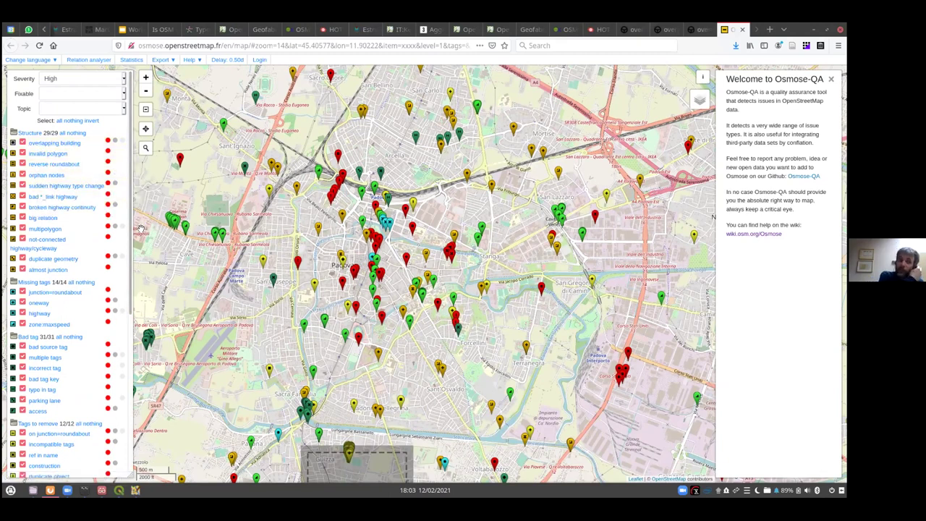
mouse_move(121, 232)
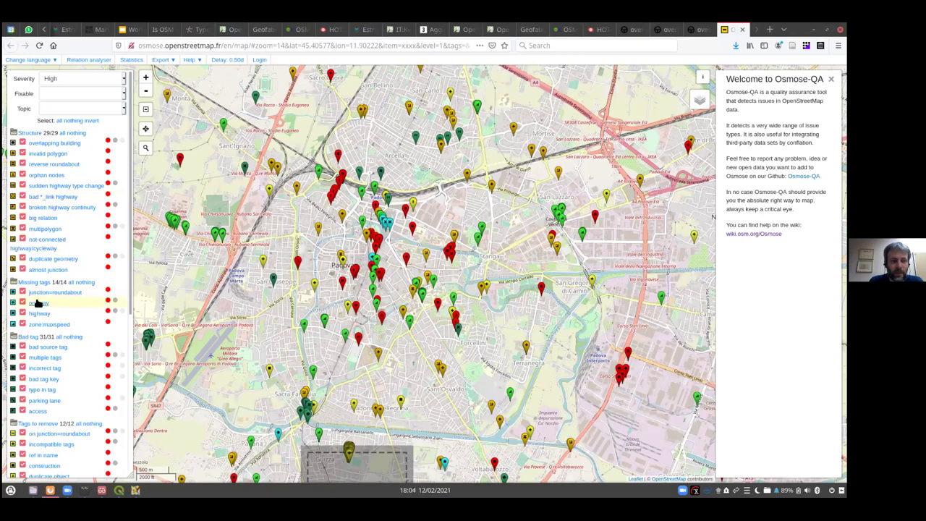
scroll(30, 307, "down", 1)
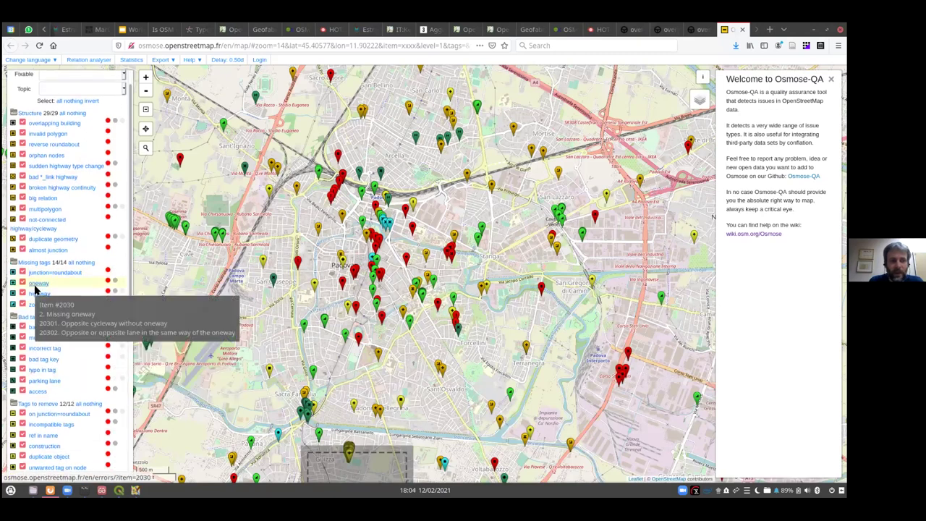
mouse_move(34, 290)
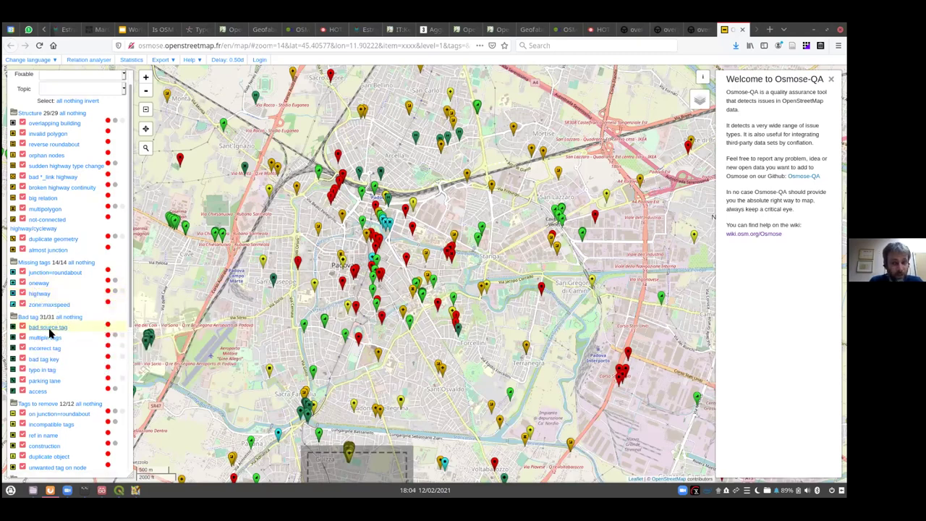
scroll(58, 329, "down", 1)
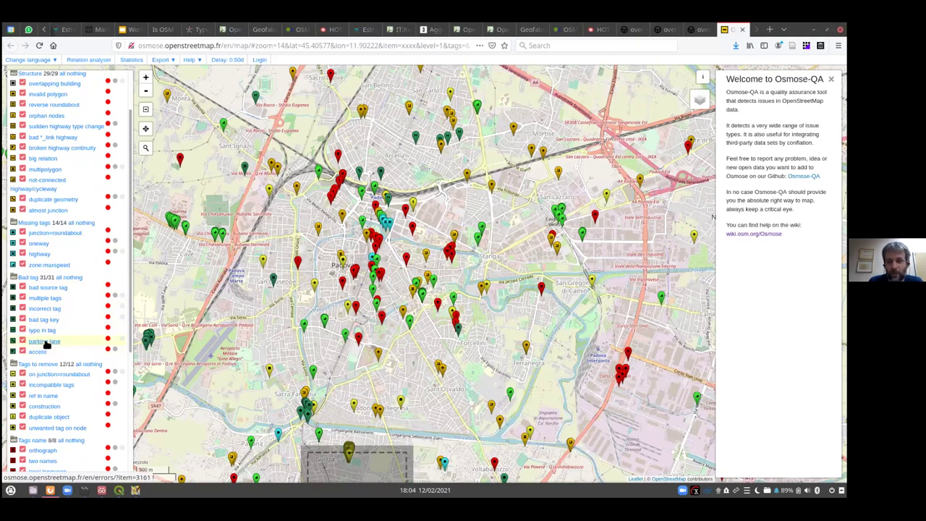
mouse_move(47, 344)
scroll(45, 344, "down", 2)
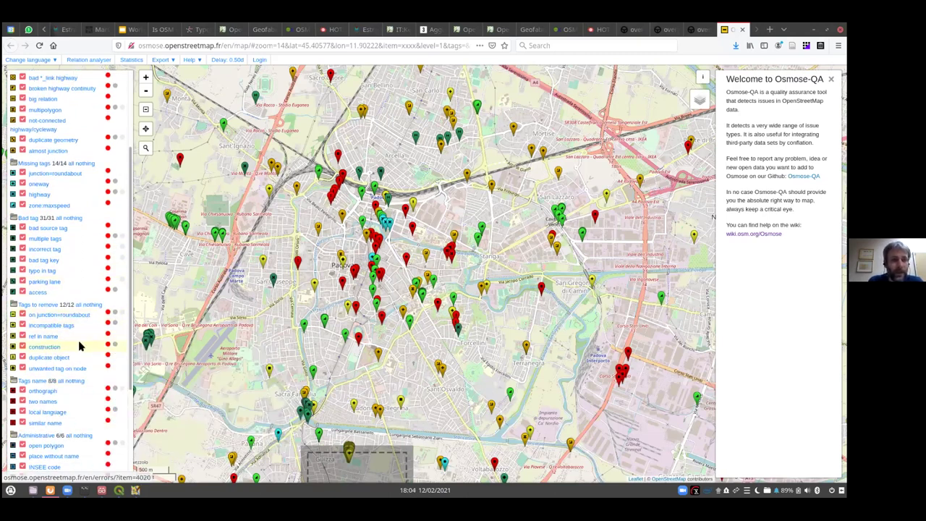
scroll(43, 290, "down", 1)
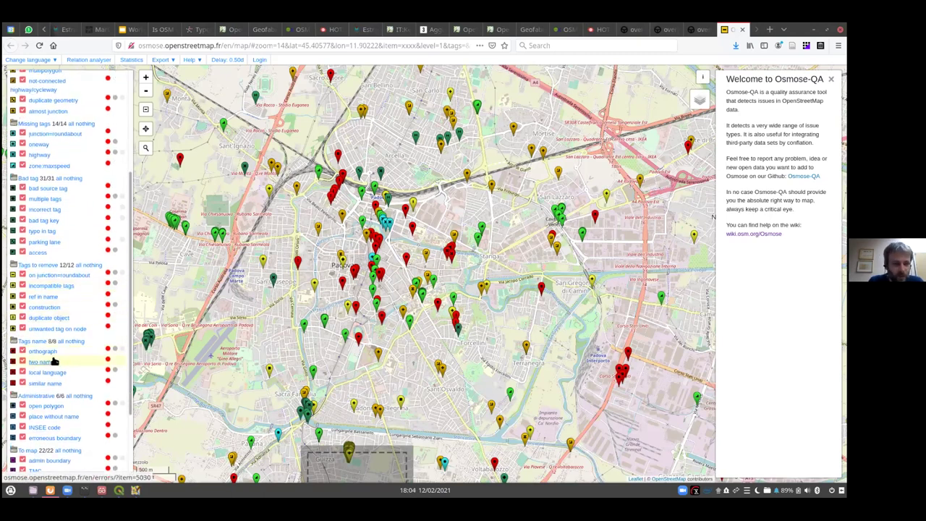
scroll(60, 374, "down", 1)
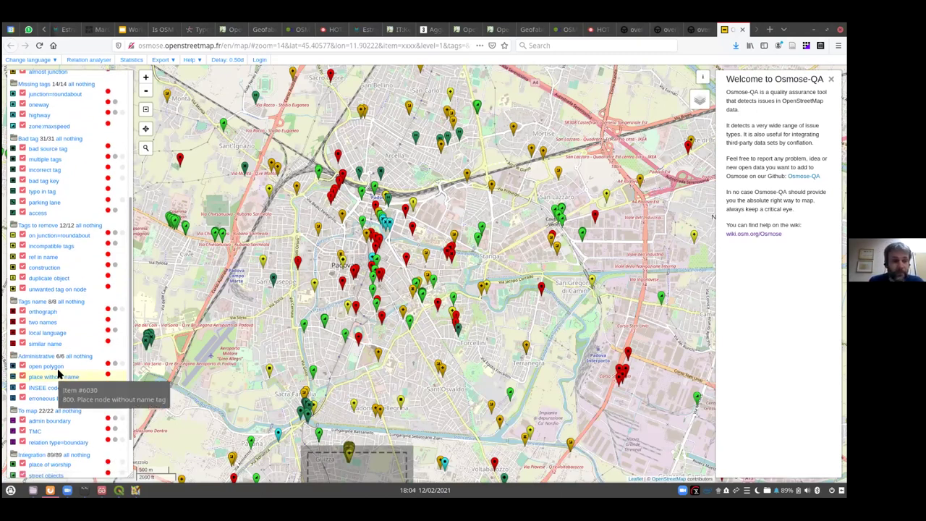
scroll(60, 374, "down", 1)
scroll(62, 371, "up", 3)
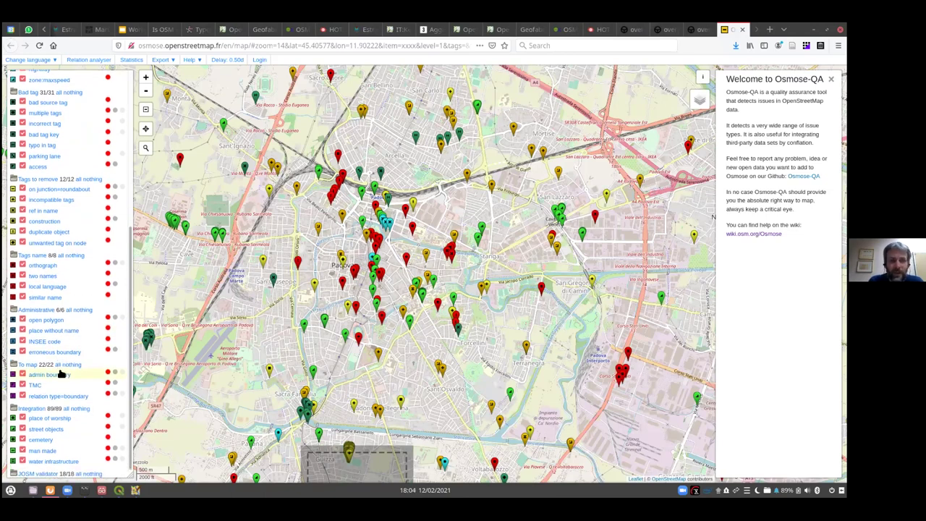
Step: Inspect the "Almost junction, join or use noexit tag" issue beside Piazzetta Gianfranco Folena in close-up, and close its details
scroll(376, 242, "up", 2)
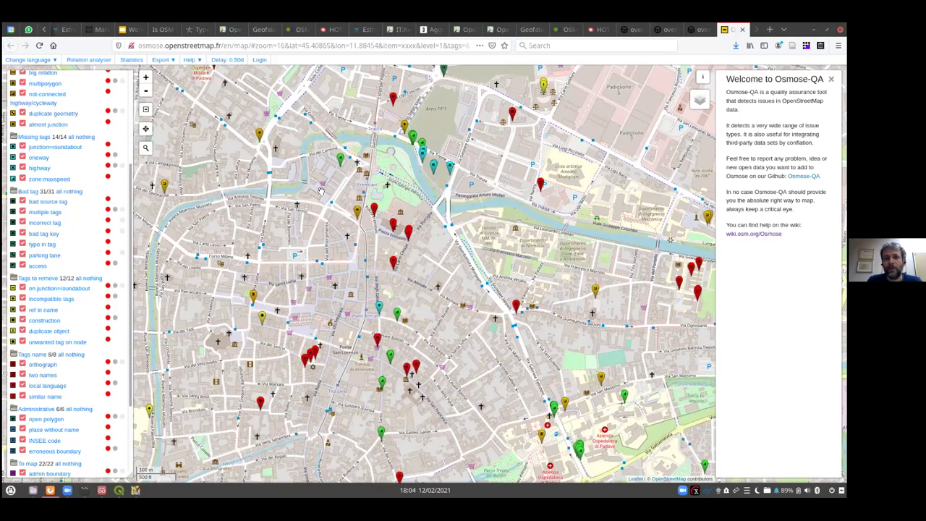
scroll(348, 223, "up", 2)
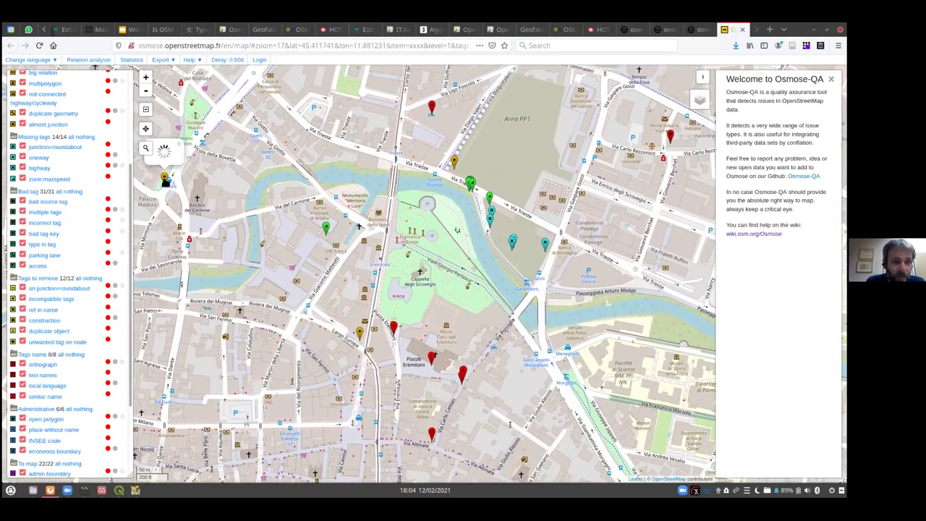
left_click(165, 179)
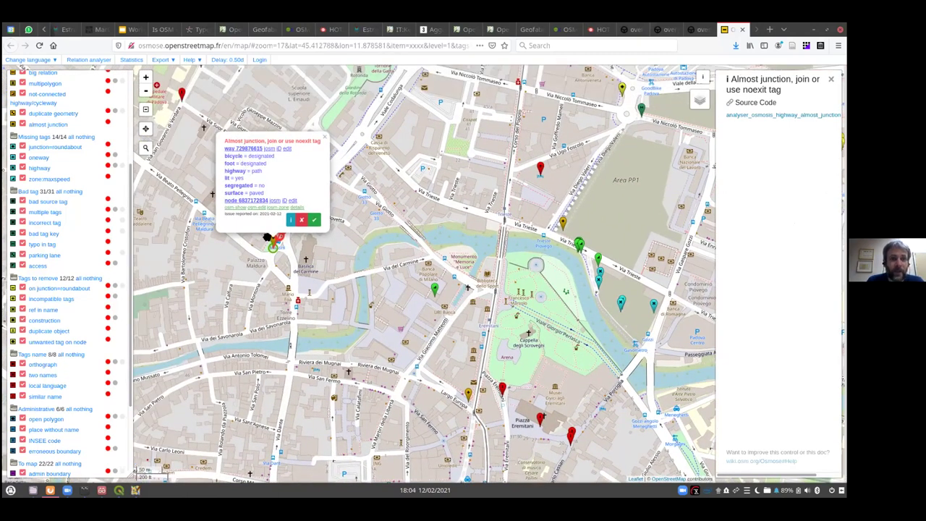
double_click(268, 258)
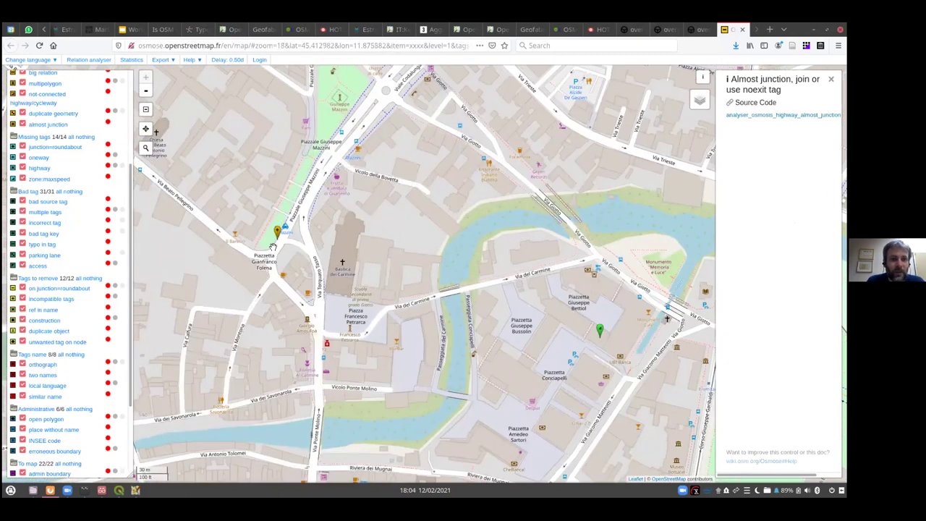
left_click(277, 233)
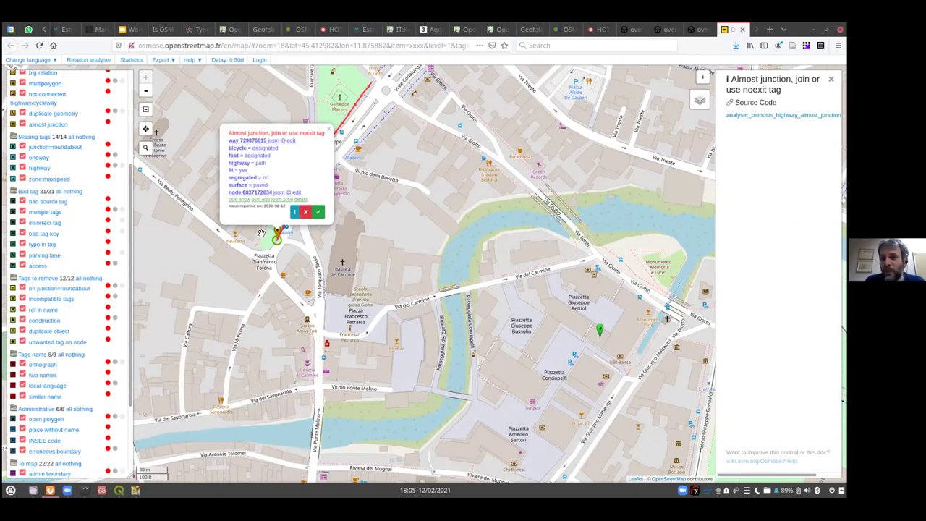
left_click(330, 133)
scroll(310, 177, "down", 1)
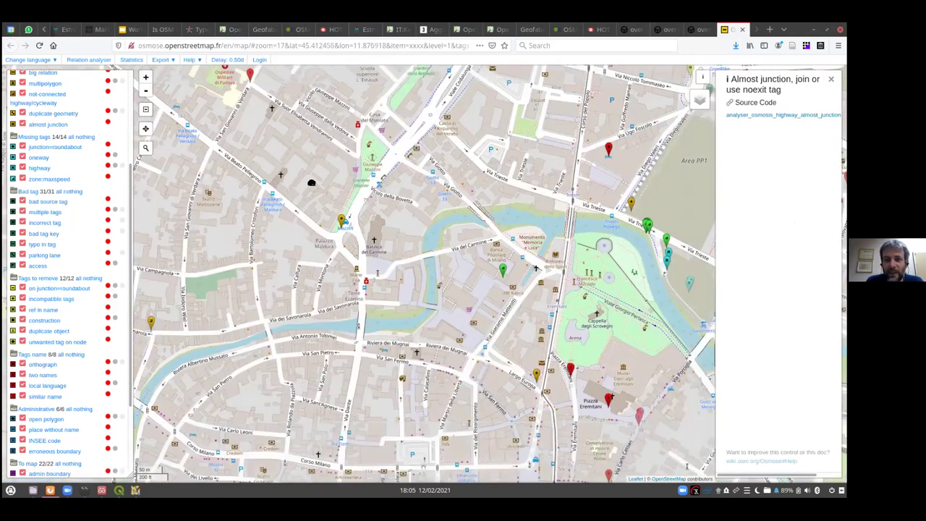
Step: Inspect the "Language name without default name" issue near Via Ugo Foscolo and the "Tag highway missing on oneway" issue near Via Trieste
left_click(460, 95)
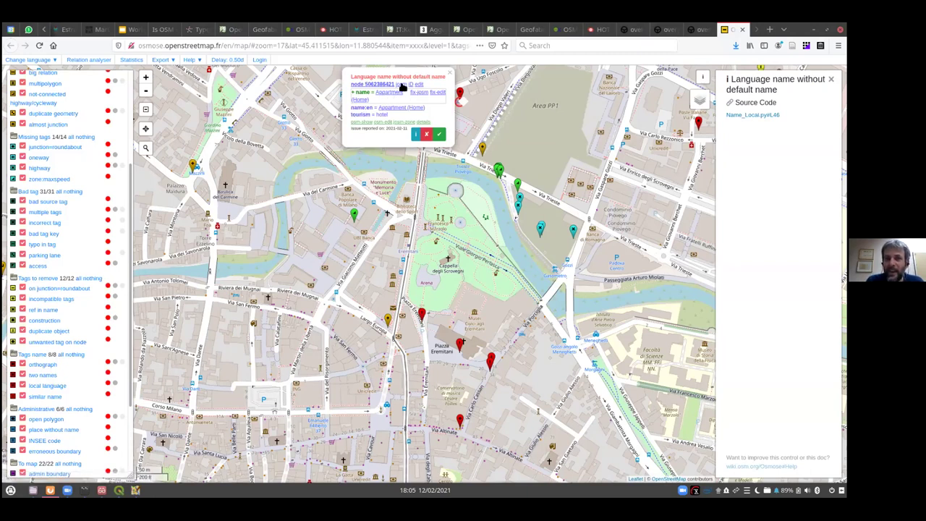
left_click(450, 75)
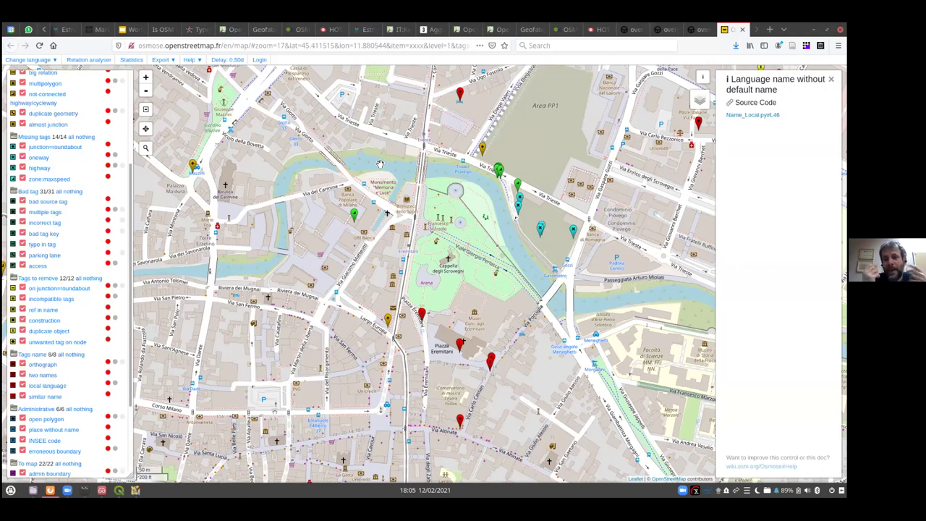
left_click(520, 201)
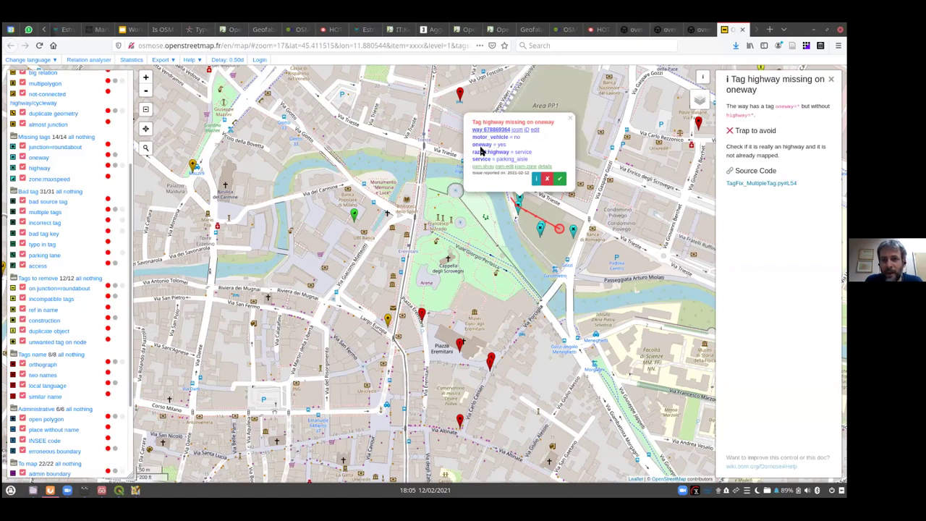
left_click(569, 118)
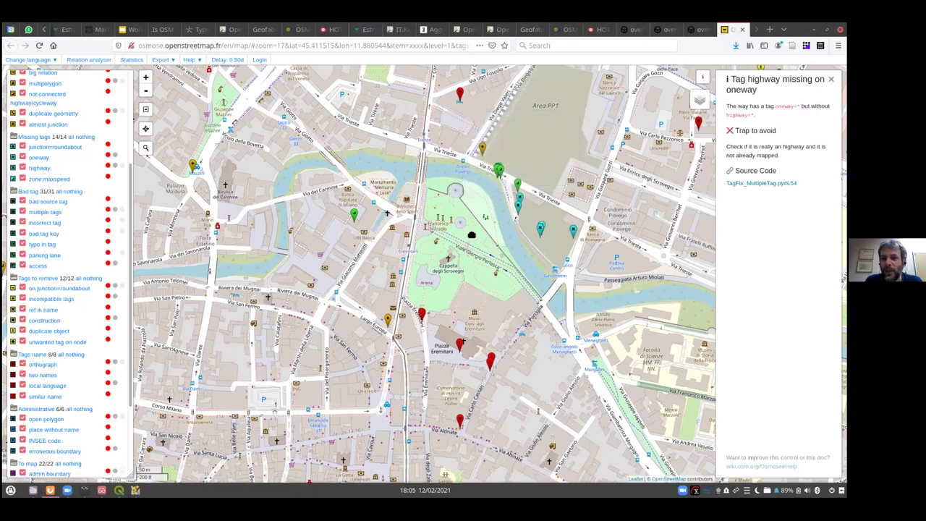
Step: Find the one-way inaccessible or missing parking issue north of Via Giambattista Belzoni, examine its tags and surroundings, and close its details
left_click_drag(471, 235, 423, 184)
left_click_drag(478, 311, 459, 207)
left_click_drag(477, 260, 449, 232)
left_click_drag(506, 283, 437, 230)
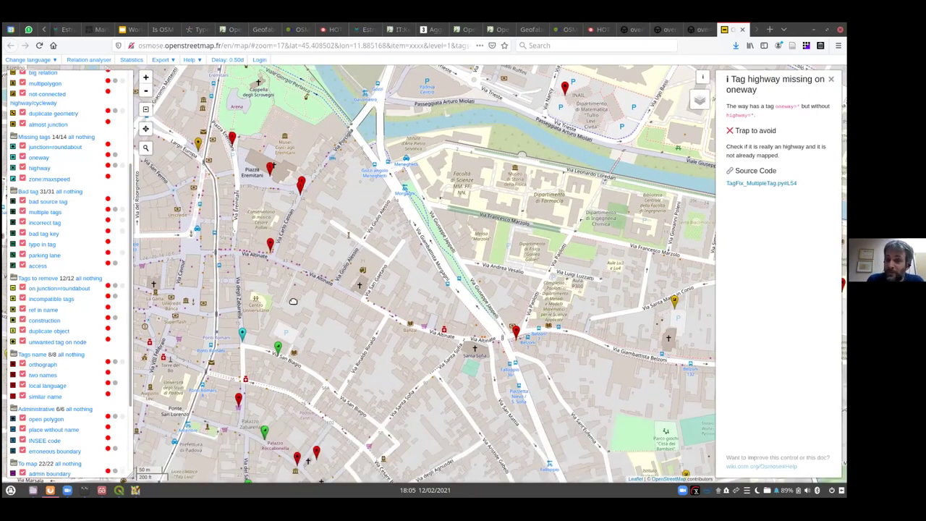
left_click_drag(293, 301, 336, 211)
left_click_drag(270, 372, 314, 316)
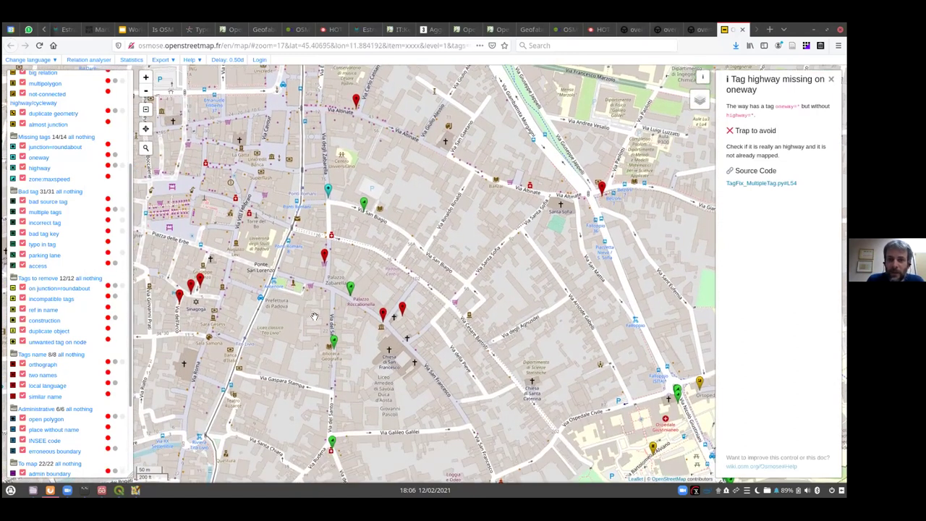
scroll(440, 279, "down", 2)
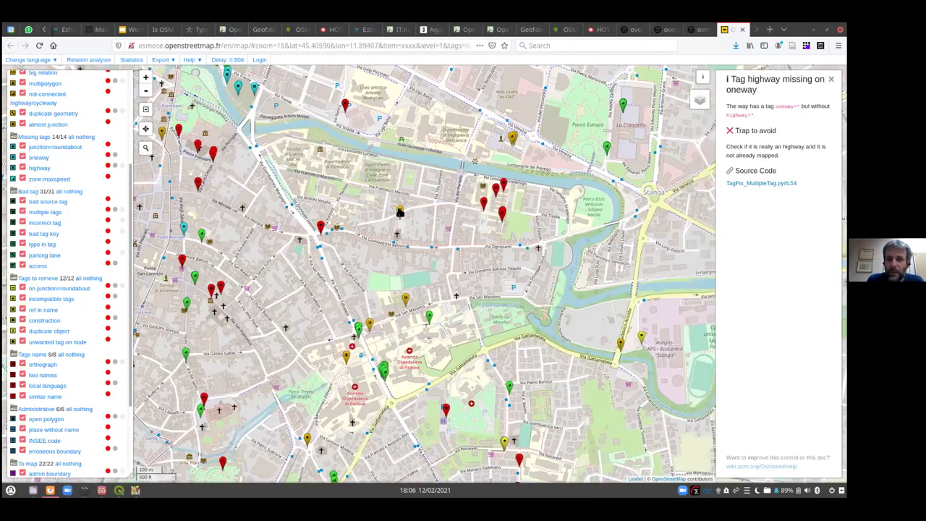
left_click(399, 213)
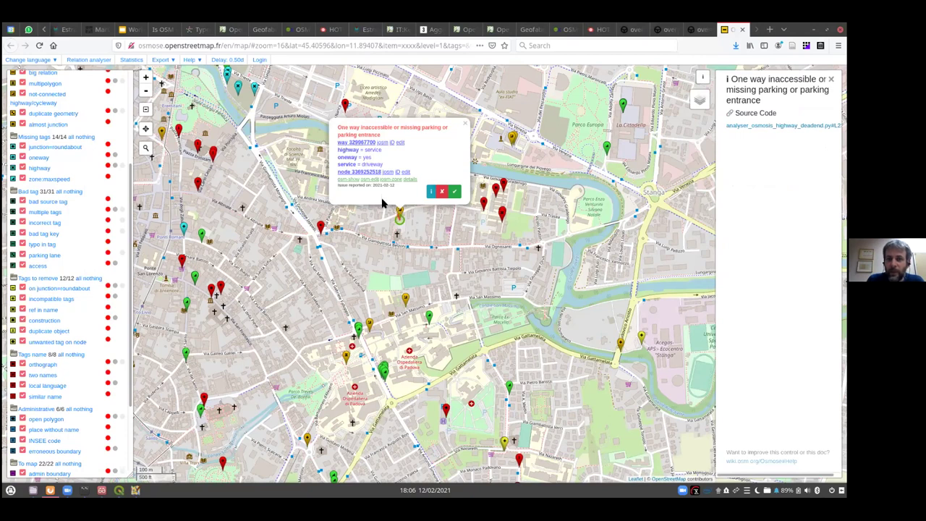
scroll(398, 212, "up", 2)
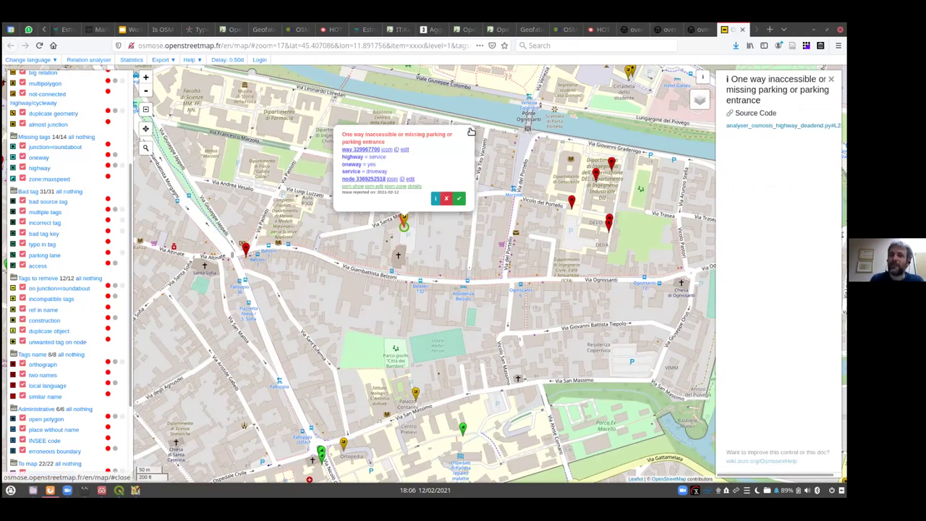
left_click(469, 130)
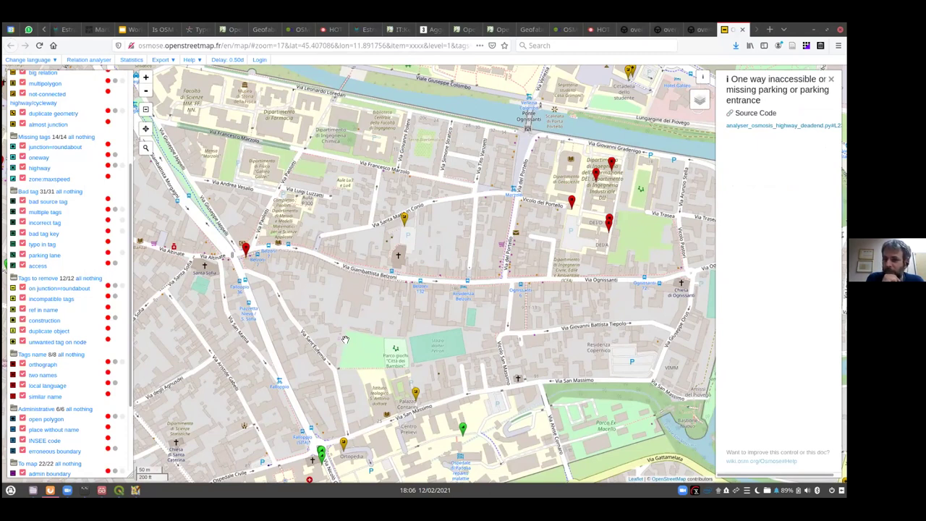
Step: Reopen the inaccessible one-way issue and load its driveway into JOSM, leaving the remote control preferences without saving
left_click_drag(393, 314, 371, 270)
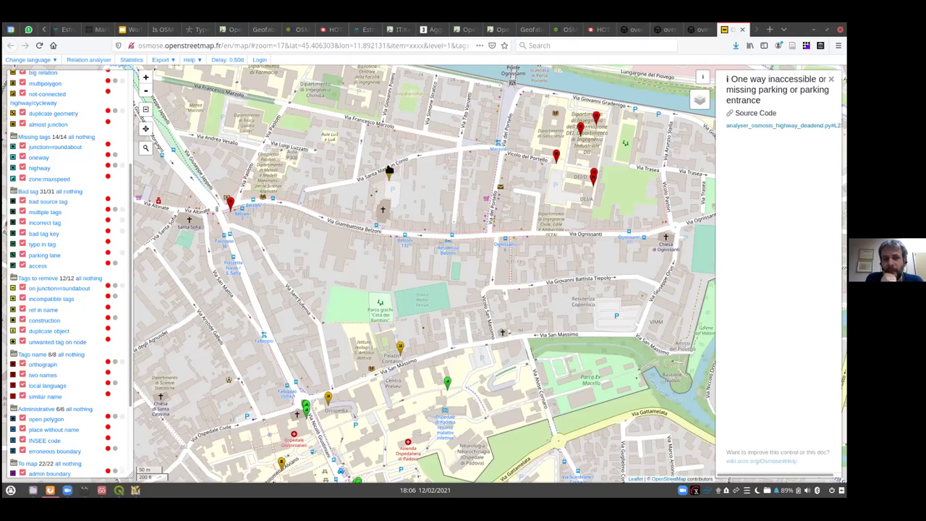
left_click(389, 171)
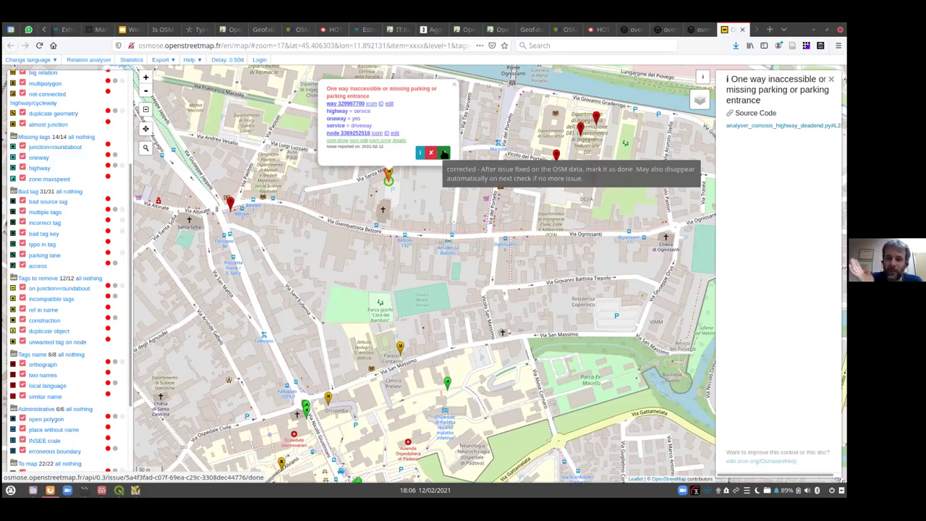
left_click(371, 105)
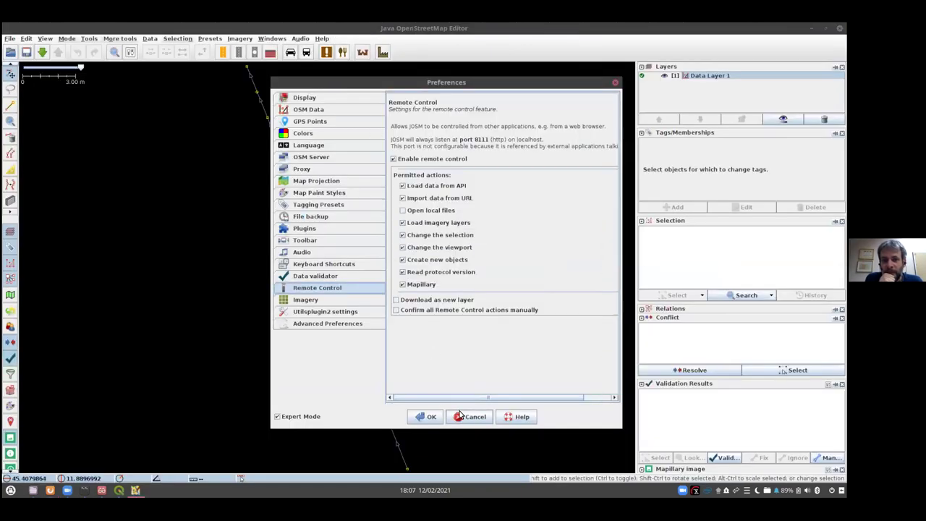
left_click(460, 416)
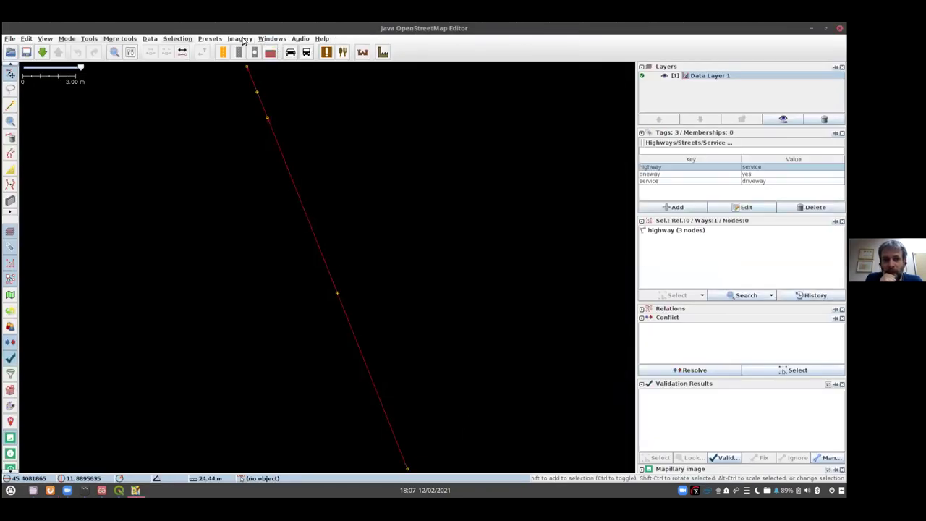
Step: Add the Esri World Imagery (Clarity) Beta background in JOSM and compare the driveway with the car park
left_click(243, 40)
left_click(251, 98)
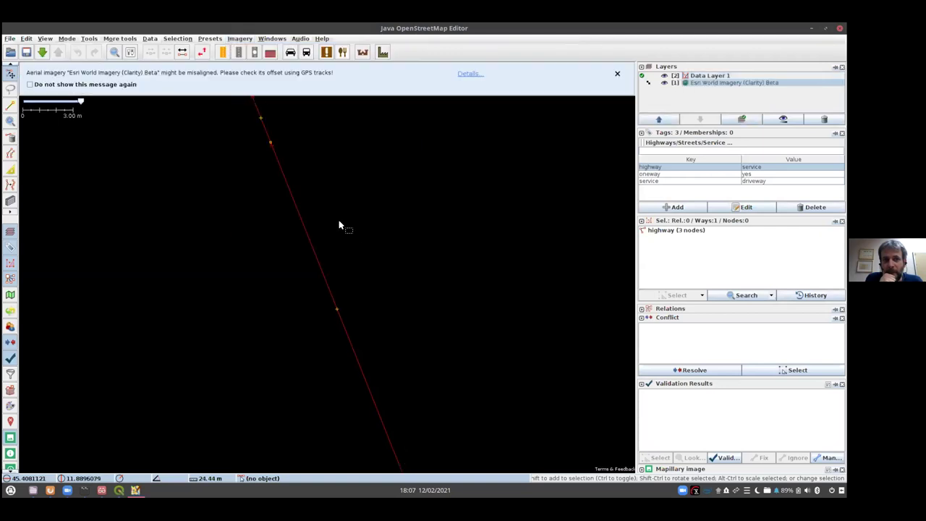
scroll(299, 253, "down", 3)
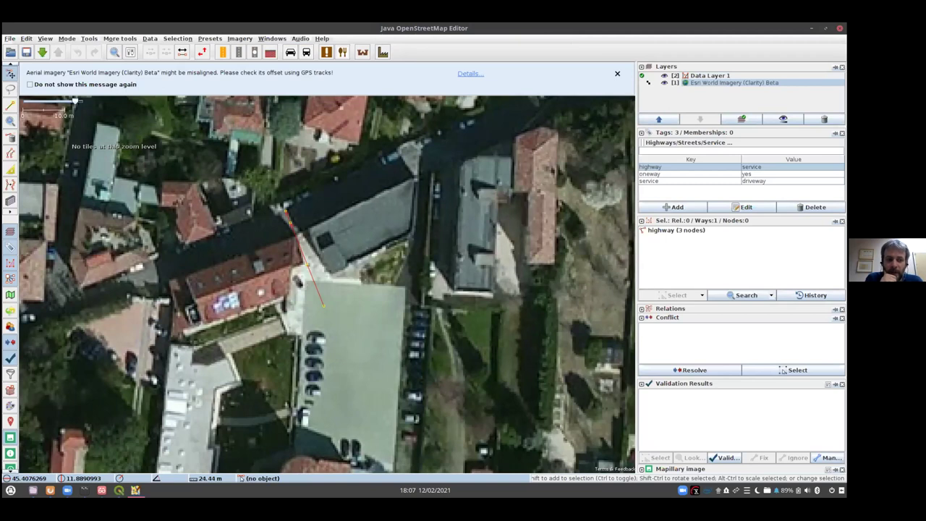
Step: Return to Osmose, dismiss the inaccessible one-way issue's details, and switch to the slide comparing Osmose and KeepRight
left_click(50, 489)
left_click(443, 153)
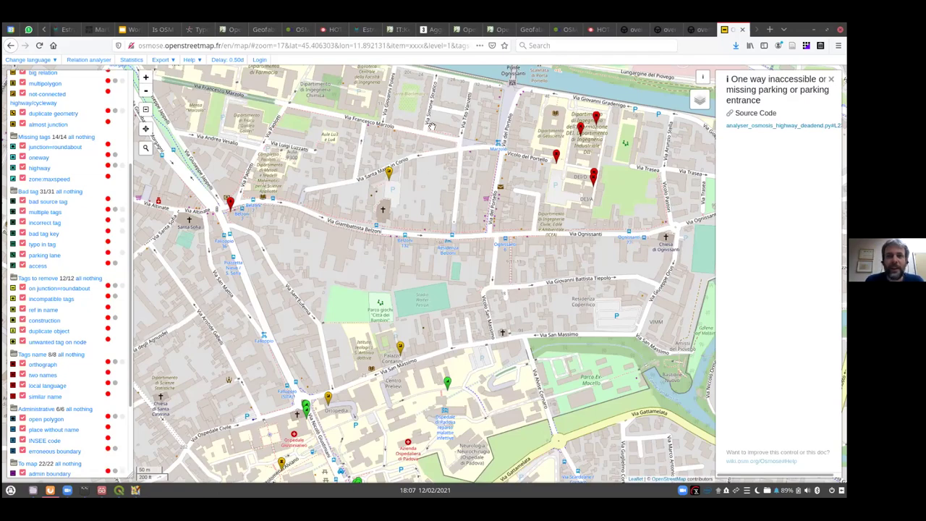
key("alt+Tab")
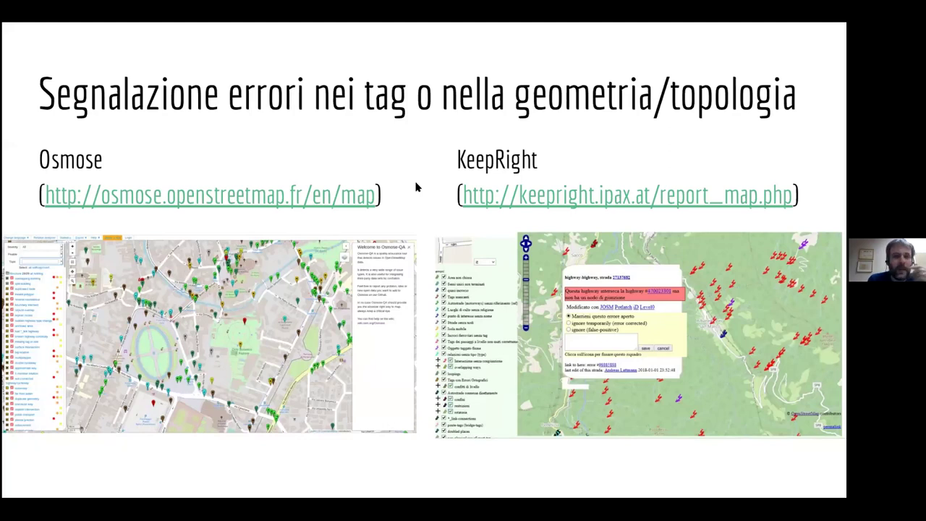
Step: Advance to the changeset analysis slide, open Latest OpenStreetMap Edits per Tile, and bring the map to the area between Vicenza and Padova
key("Right")
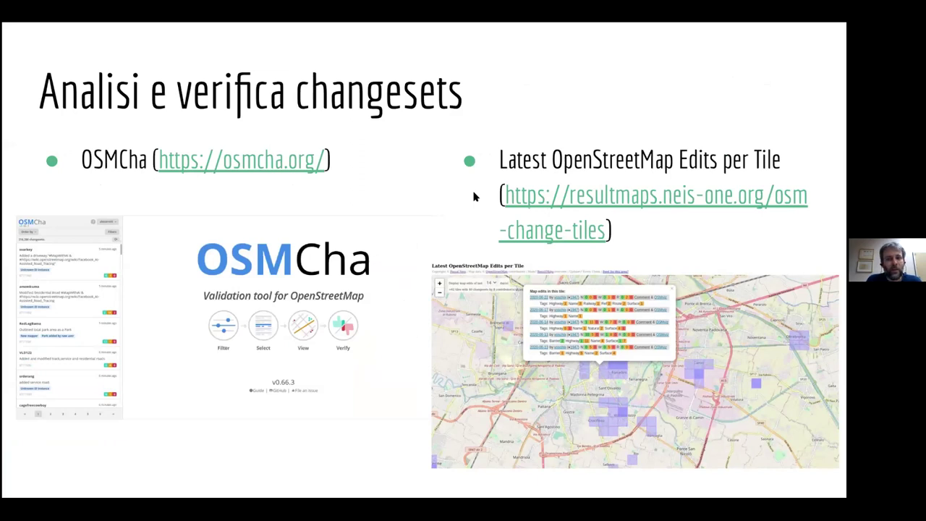
left_click(538, 200)
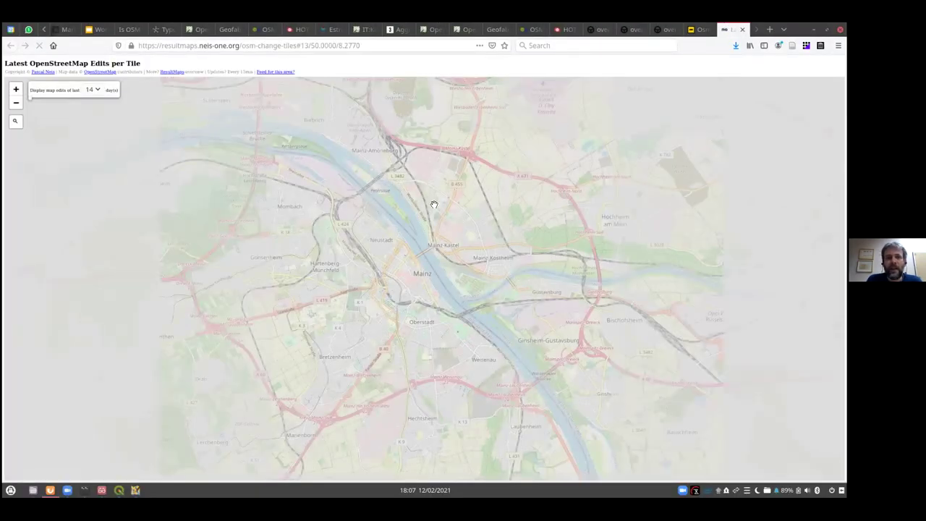
scroll(405, 237, "down", 5)
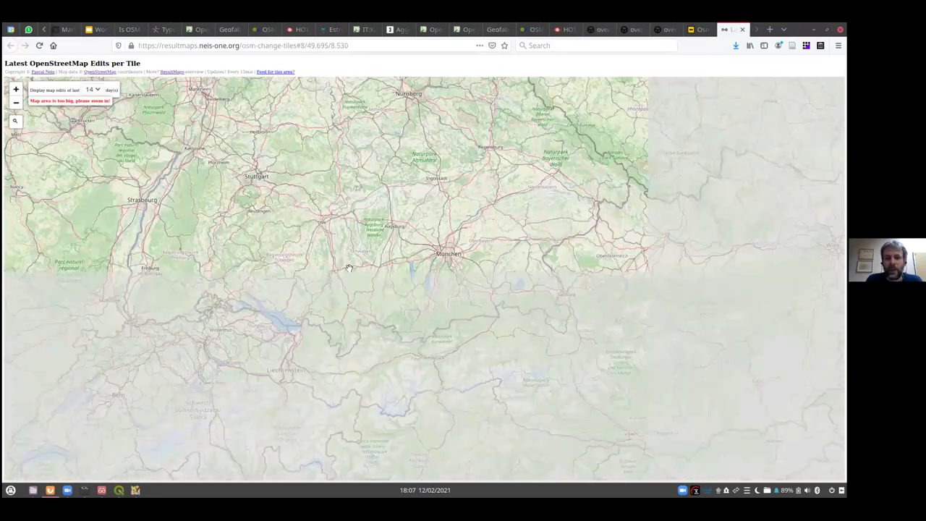
left_click_drag(349, 267, 376, 265)
scroll(281, 217, "down", 3)
left_click_drag(281, 217, 262, 203)
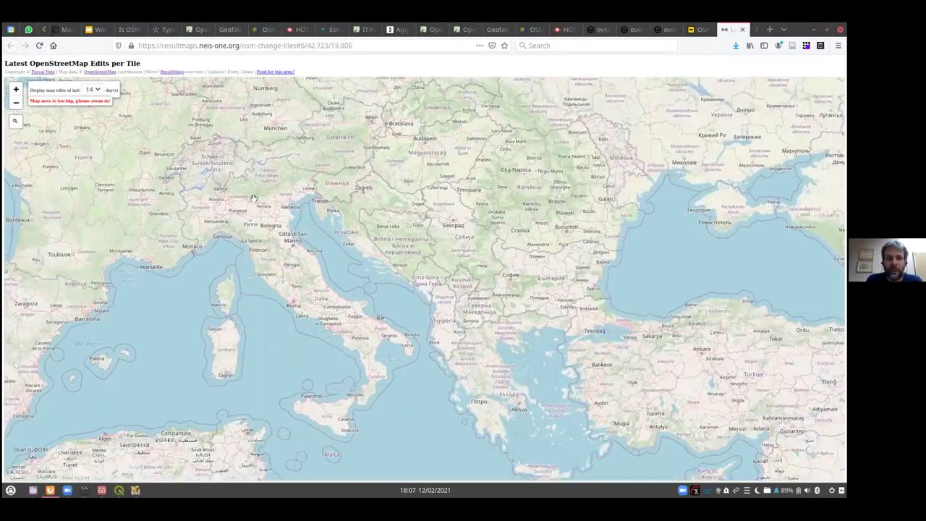
scroll(261, 202, "up", 2)
scroll(262, 203, "up", 4)
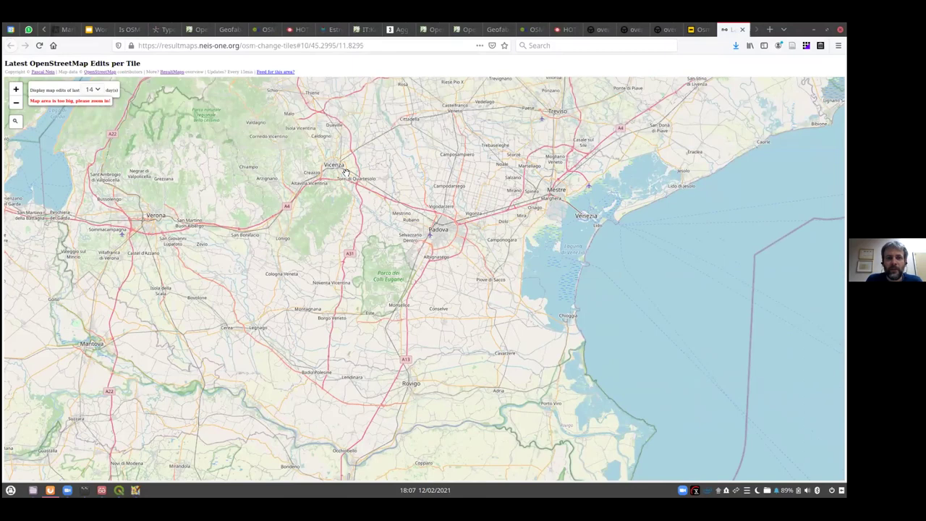
scroll(377, 180, "up", 3)
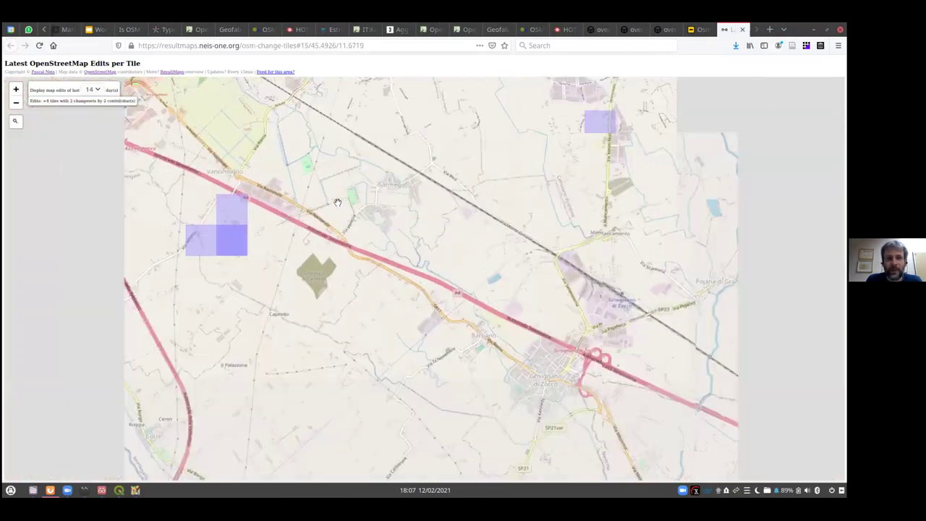
scroll(337, 203, "down", 1)
left_click_drag(337, 204, 344, 235)
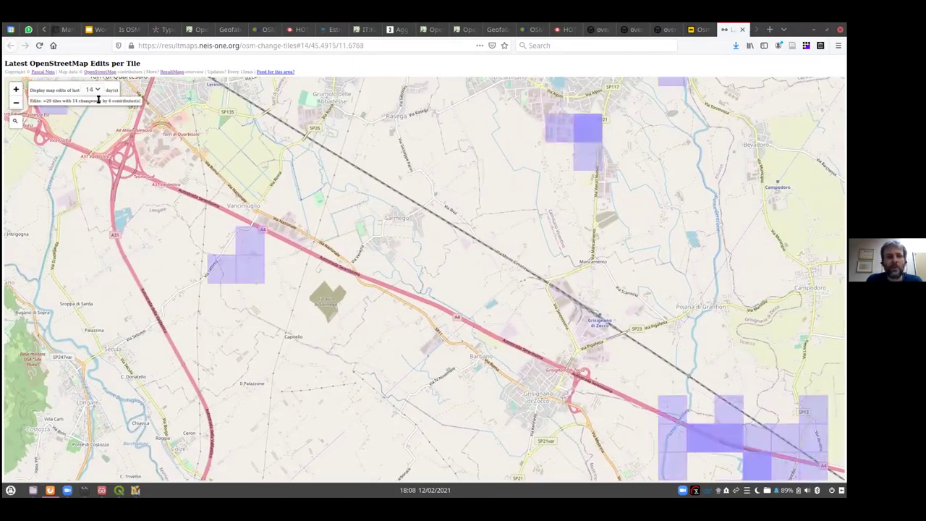
Step: Limit the displayed map edits to the last 3 days and centre the map on the edited tiles northwest of Mestrino
left_click(99, 90)
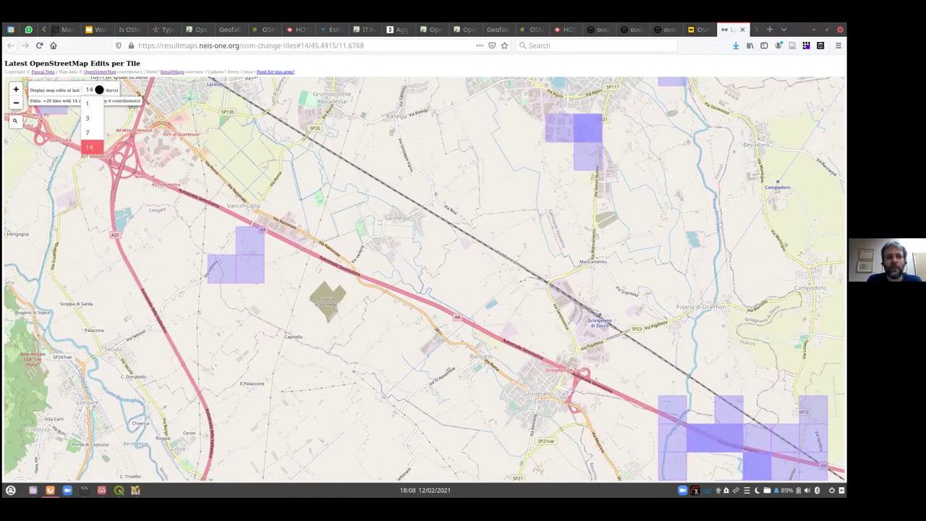
left_click(94, 118)
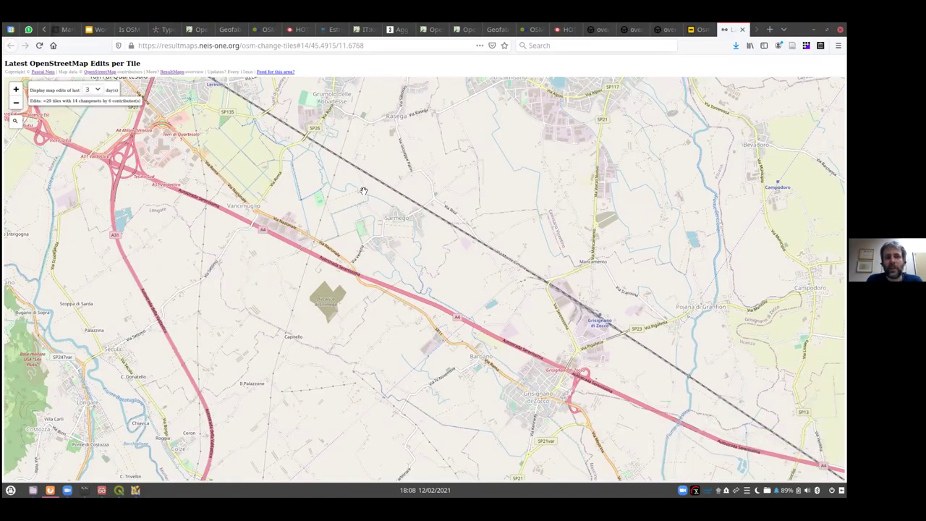
left_click_drag(439, 244, 309, 203)
left_click_drag(525, 324, 384, 265)
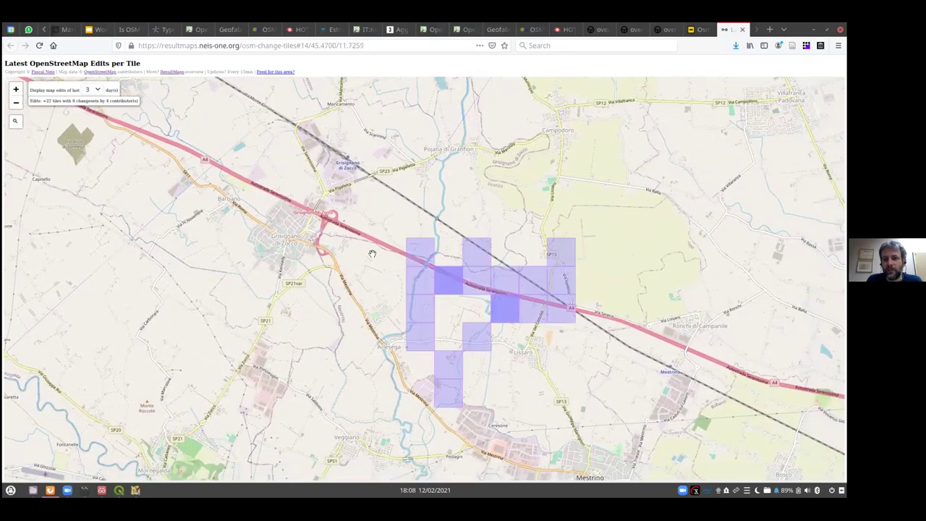
left_click_drag(323, 238, 272, 205)
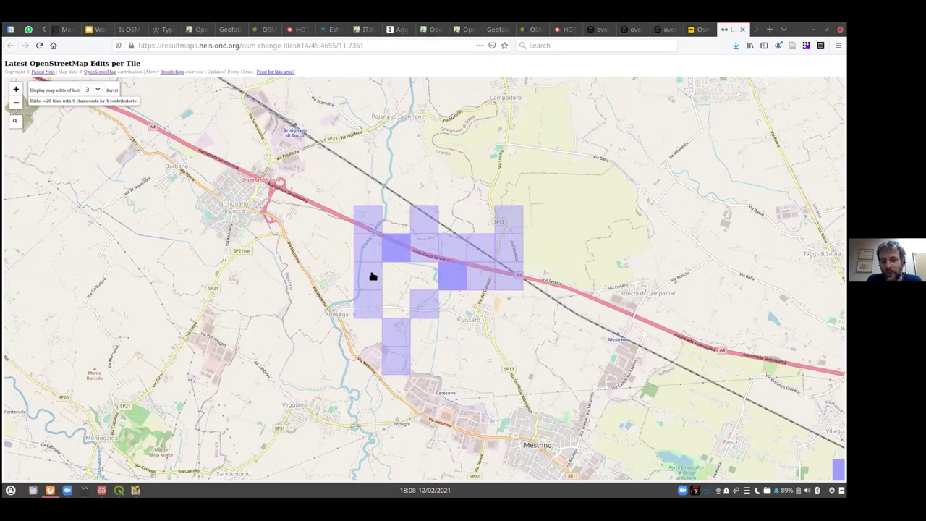
Step: Check the edits in the tile near Arlesega and the darker tile on the A4, and open the latter's changeset in OSMviz
left_click(363, 308)
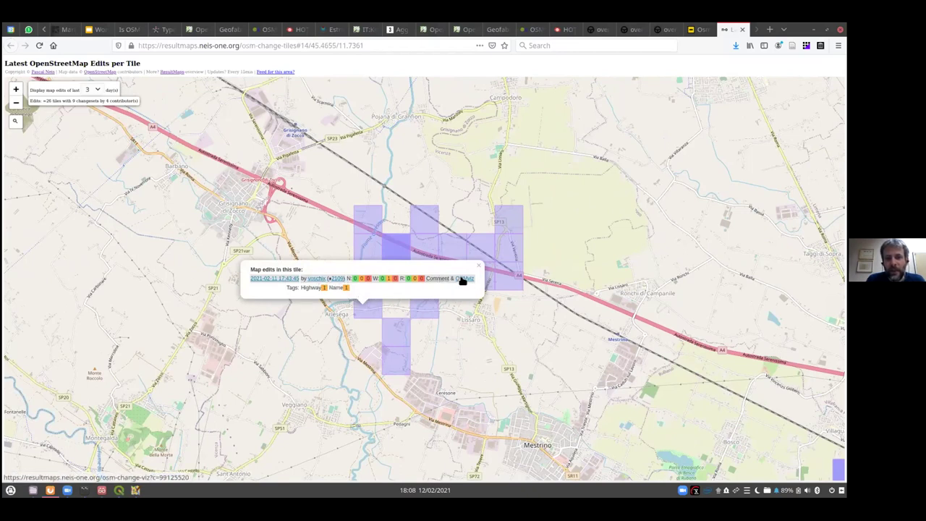
left_click(399, 252)
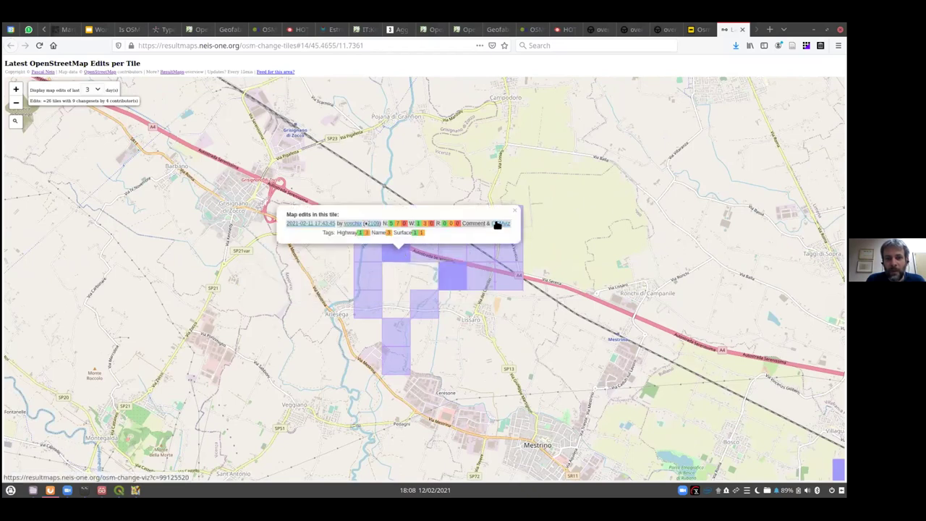
left_click(497, 225)
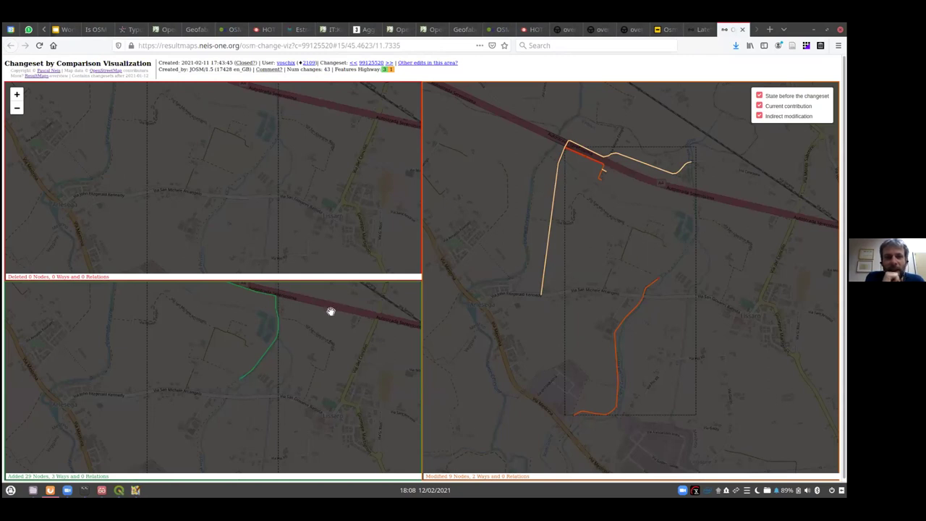
Step: In the changeset comparison, examine the tags of the added track, the indirectly modified Via Monte Cengio and the modified southern way
left_click(277, 317)
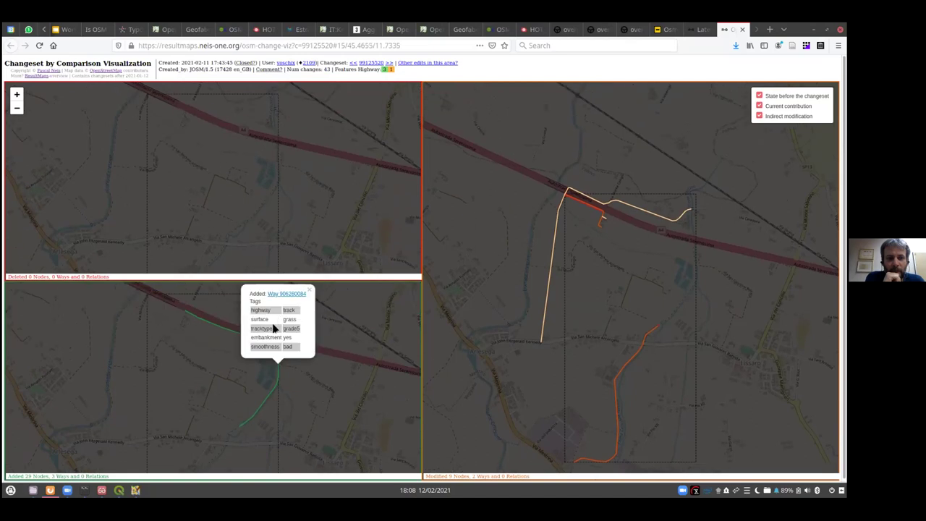
left_click(555, 237)
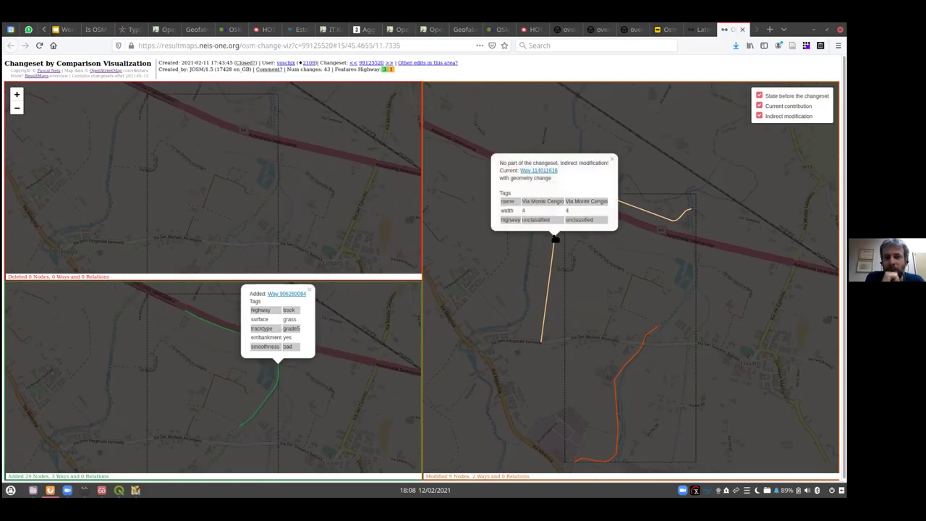
left_click(640, 353)
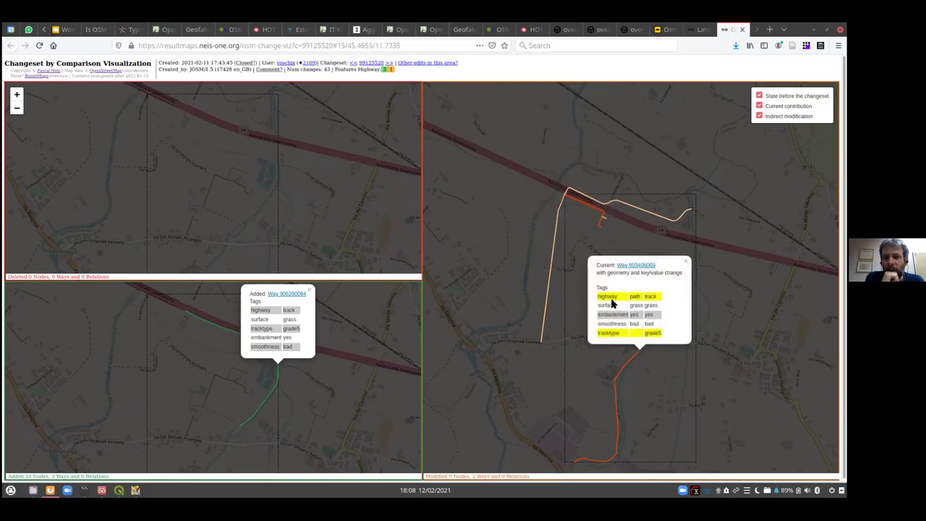
left_click(531, 204)
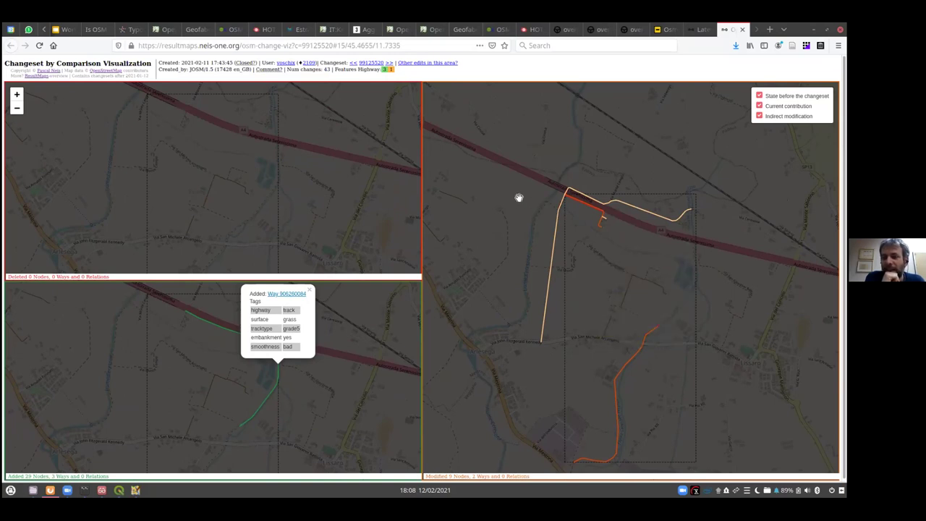
Step: Return to the edits-per-tile map, dismiss the tile's edit details, and open OSMCha from the changeset analysis slide
left_click(699, 30)
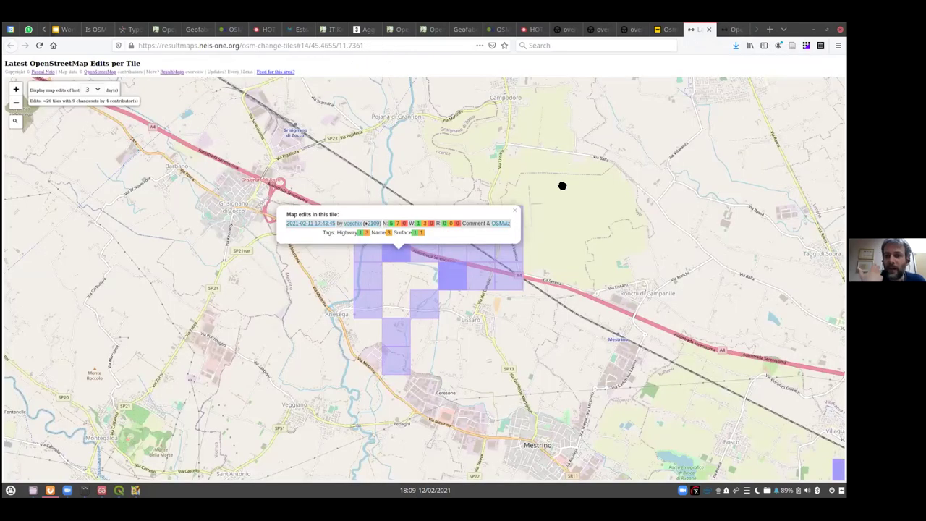
left_click(513, 213)
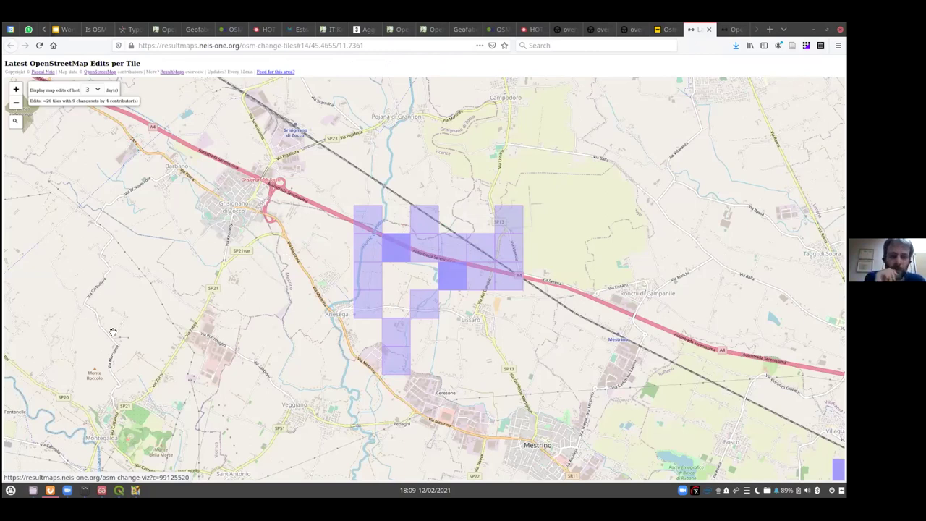
left_click(101, 490)
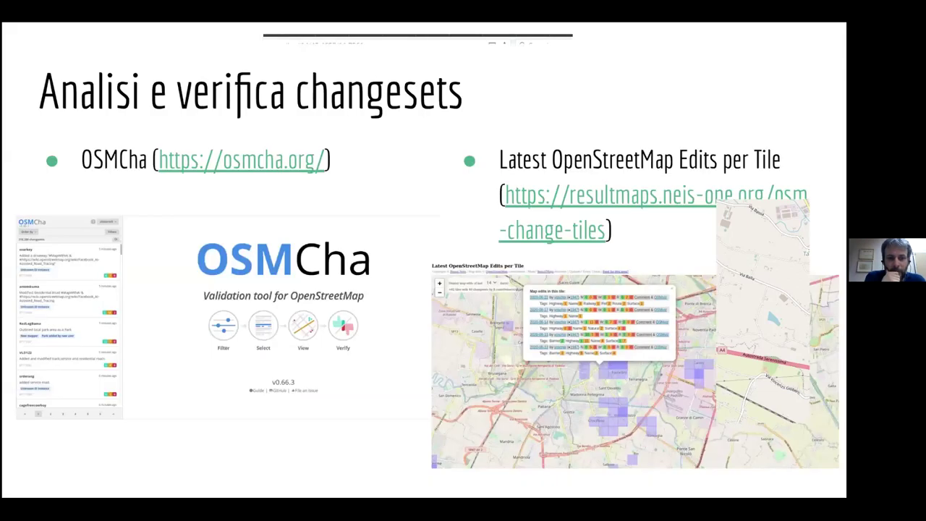
left_click(182, 162)
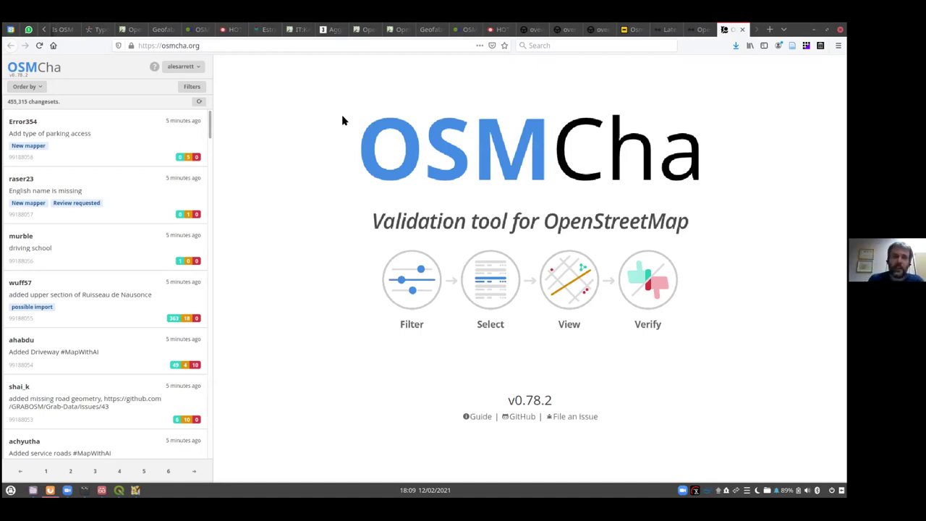
Step: Open the OSMCha changeset filters and look at the calendars for the start and end of the date range
left_click(189, 87)
mouse_move(583, 145)
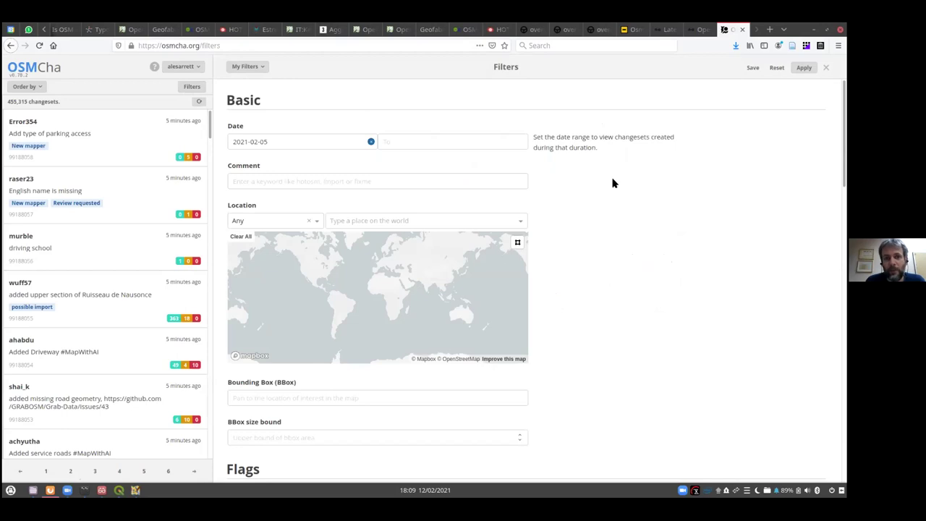
left_click(297, 144)
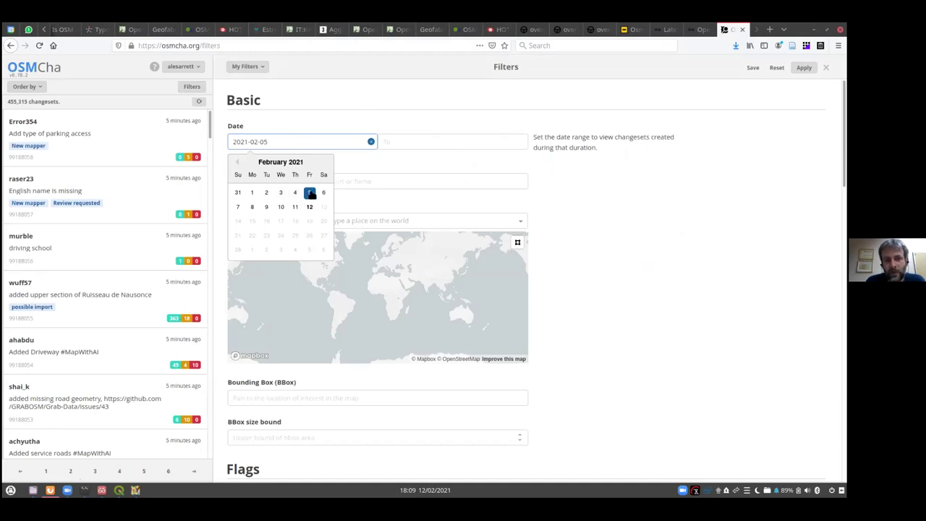
left_click(401, 141)
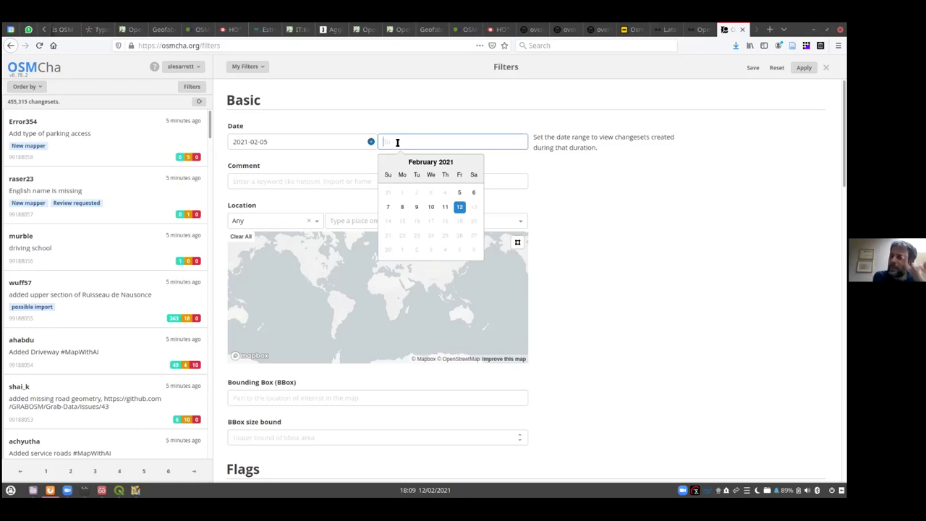
left_click(607, 184)
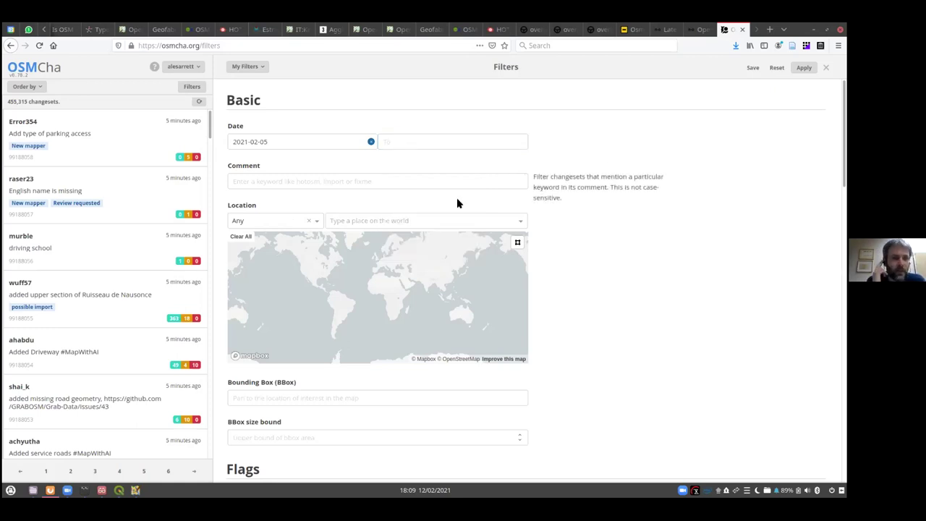
Step: Draw a four-sided location filter polygon over Padua and its northeastern outskirts on the filter map
scroll(570, 207, "down", 1)
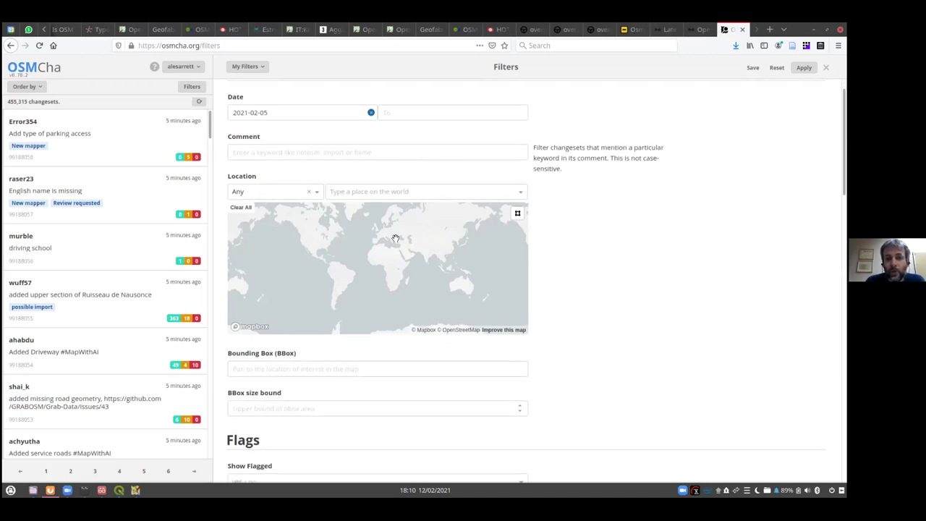
scroll(396, 238, "up", 5)
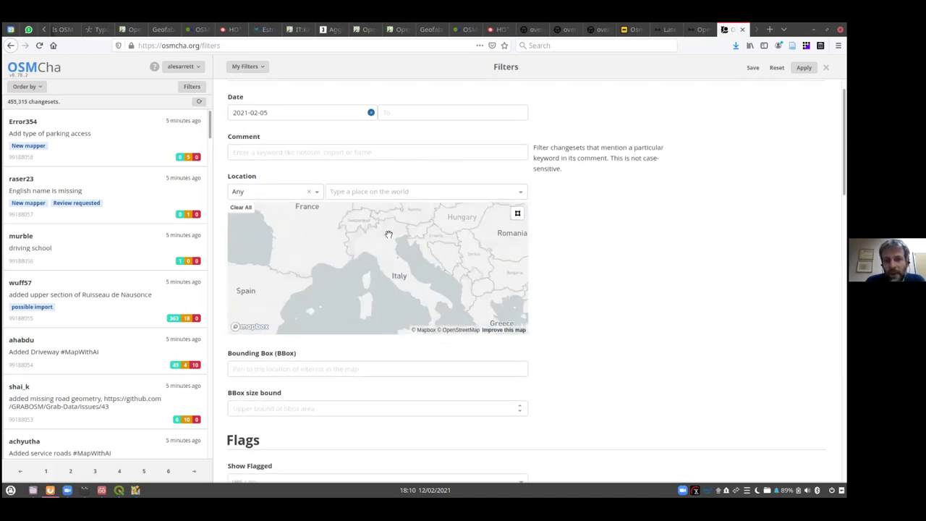
scroll(391, 236, "up", 4)
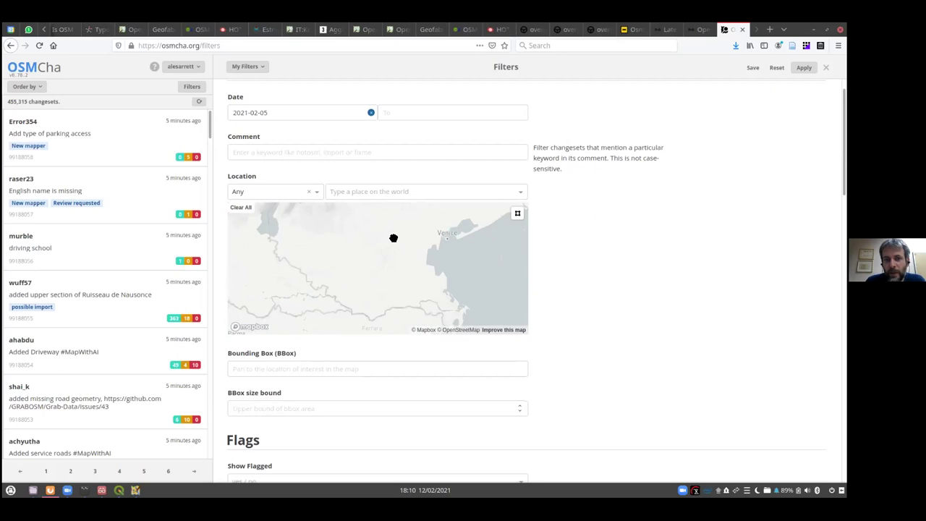
scroll(393, 238, "up", 2)
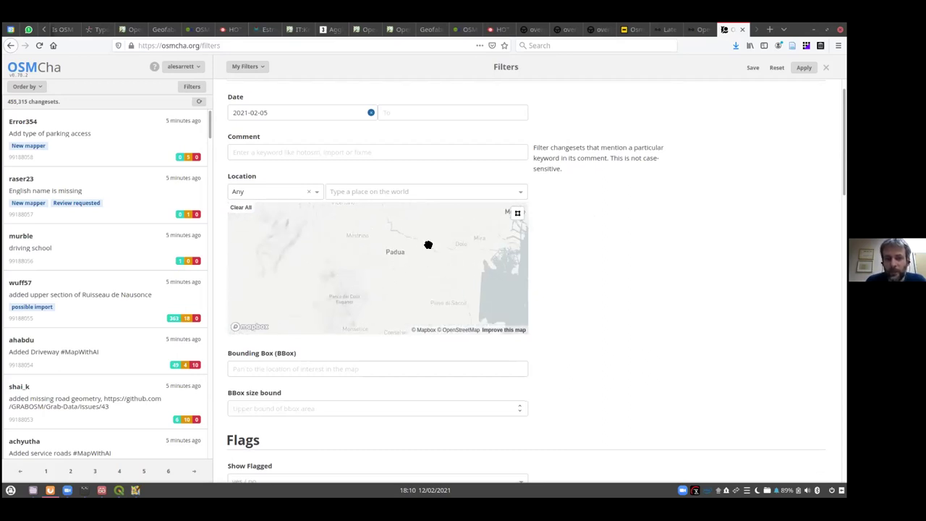
scroll(399, 239, "up", 3)
left_click(518, 212)
left_click(363, 241)
left_click(436, 238)
left_click(438, 296)
double_click(374, 298)
scroll(590, 253, "down", 1)
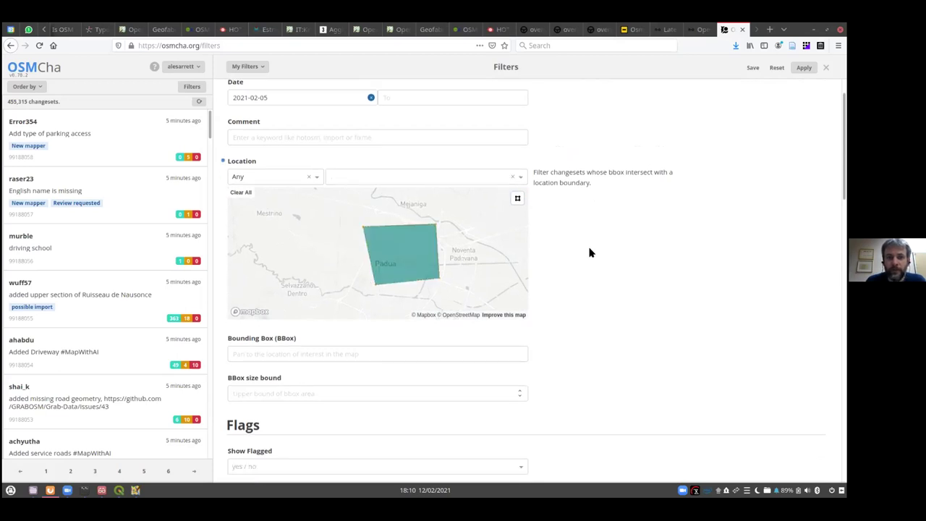
Step: Apply the Padua location filter and open the most recent changeset, 99188084, from the filtered list
scroll(590, 252, "down", 3)
scroll(604, 243, "up", 3)
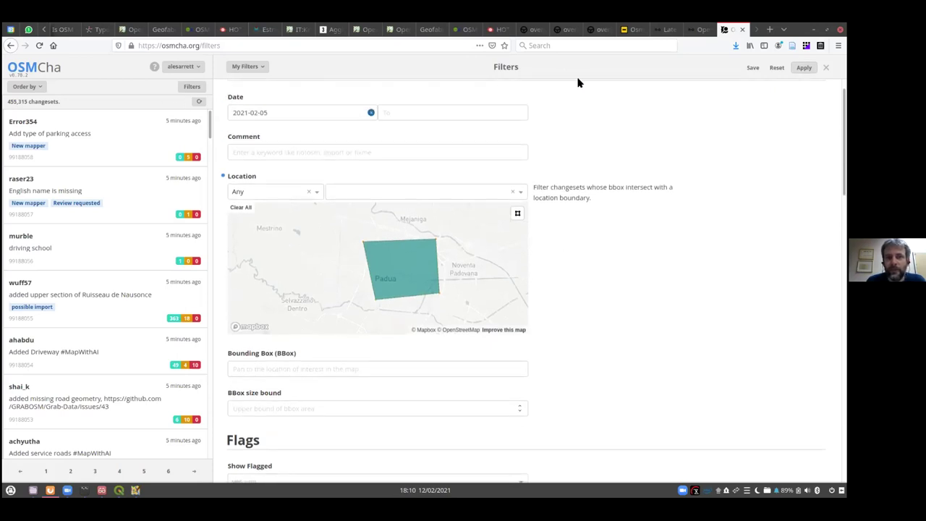
scroll(608, 129, "up", 1)
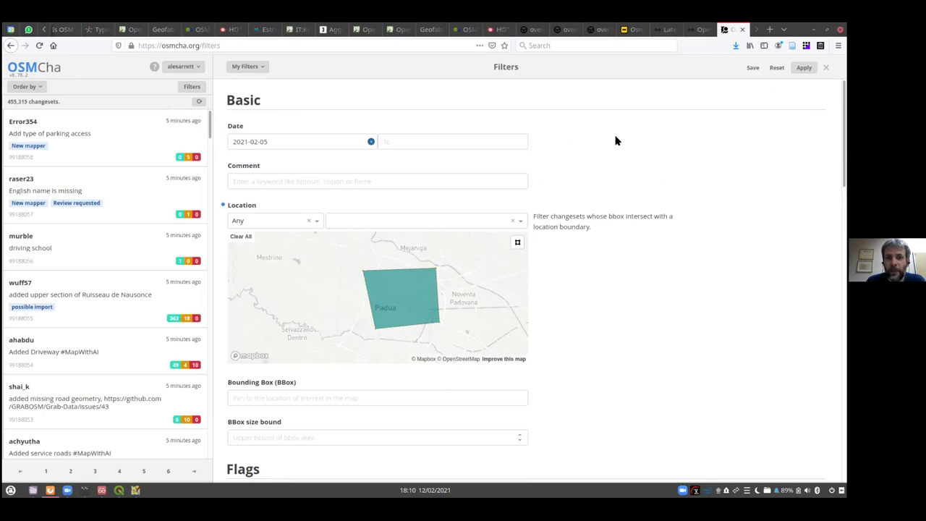
left_click(804, 68)
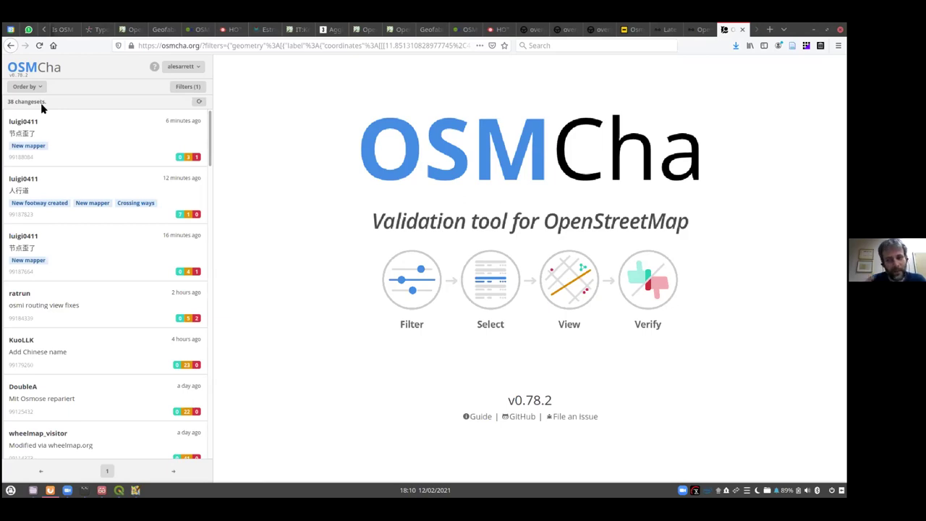
left_click(77, 139)
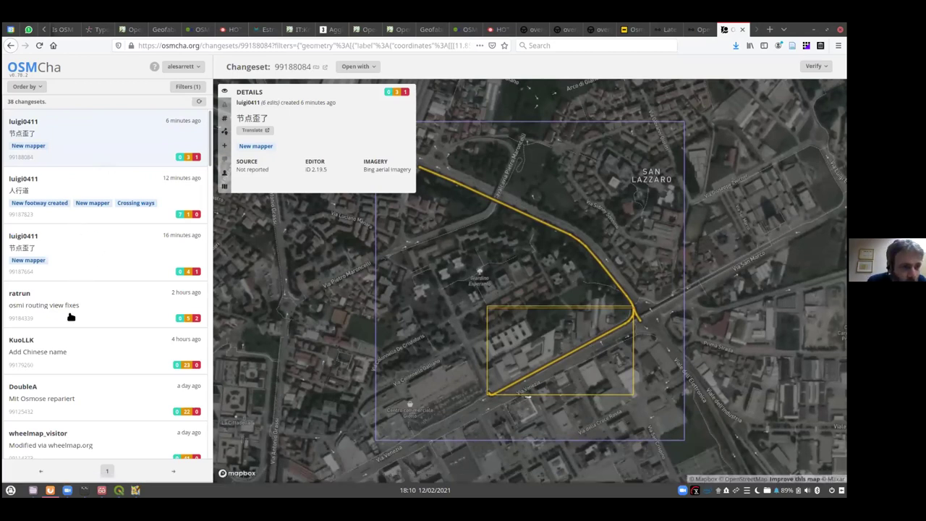
Step: Open the "Add Chinese name" changeset, then restrict the changeset filters to a BBox size bound of 2 and apply them
left_click(72, 344)
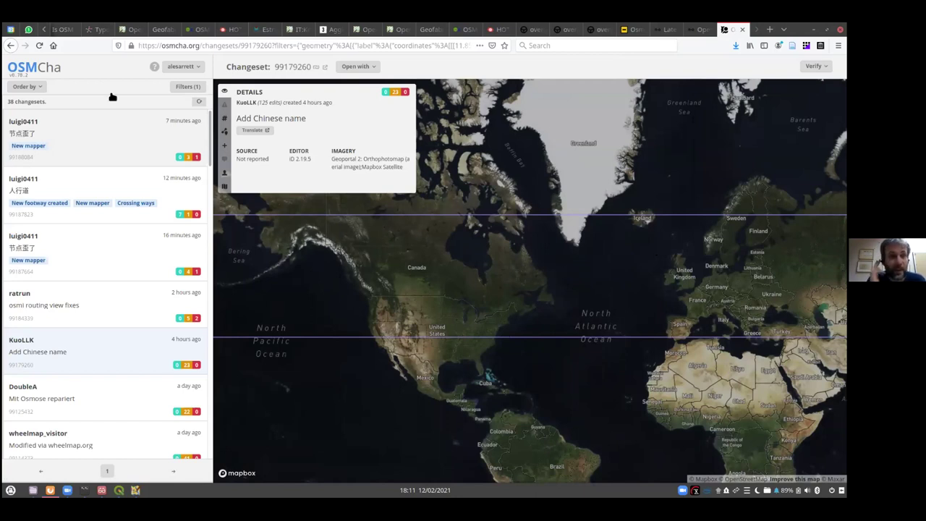
left_click(186, 86)
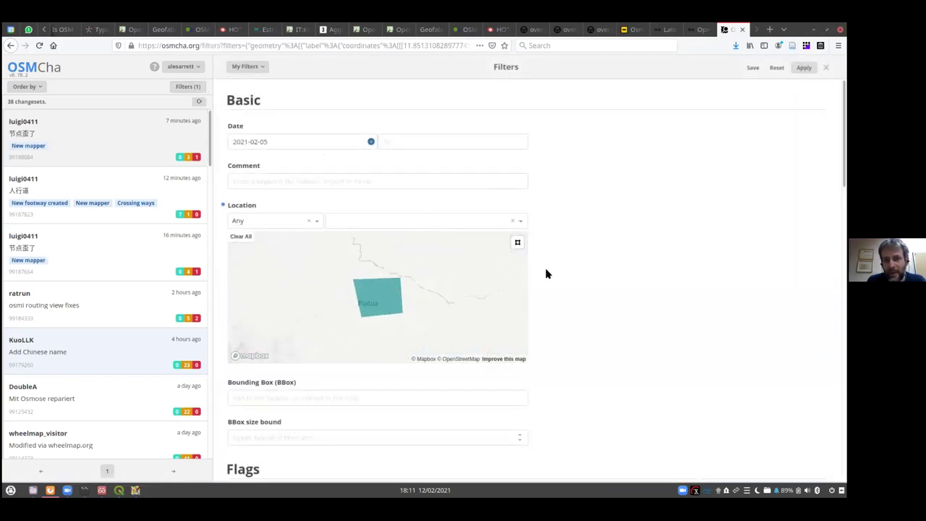
scroll(385, 344, "down", 2)
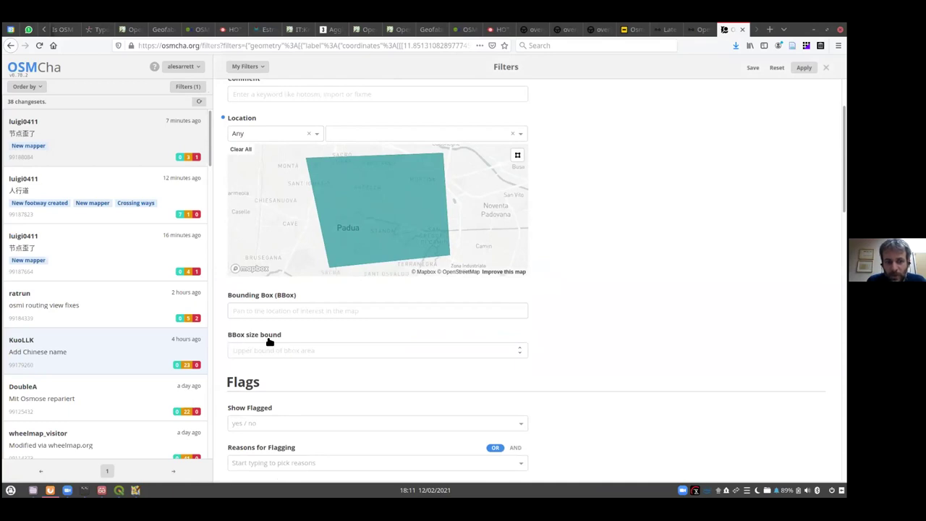
mouse_move(282, 336)
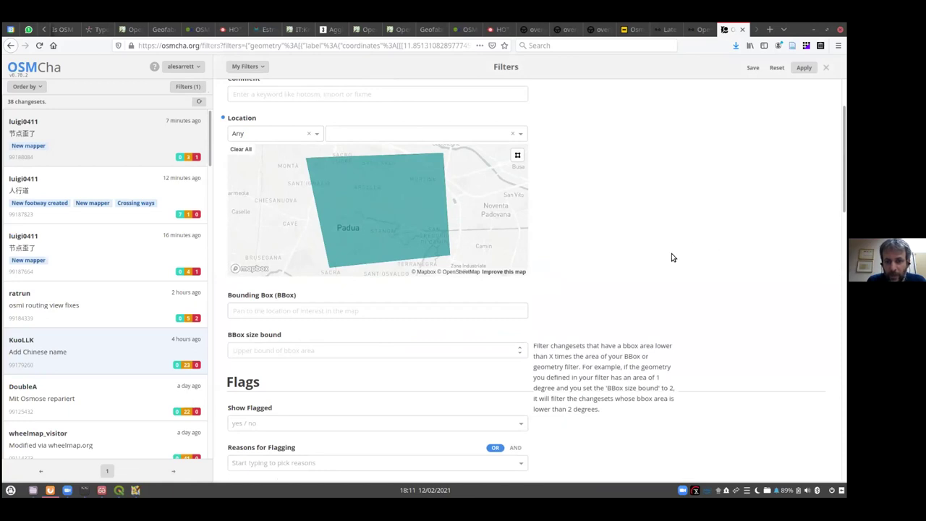
left_click(247, 349)
type("2")
left_click(294, 338)
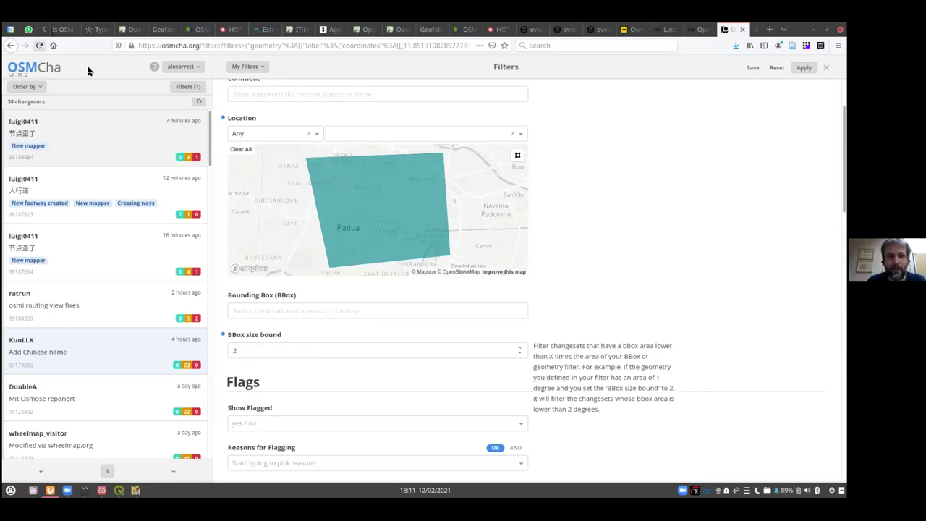
left_click(804, 67)
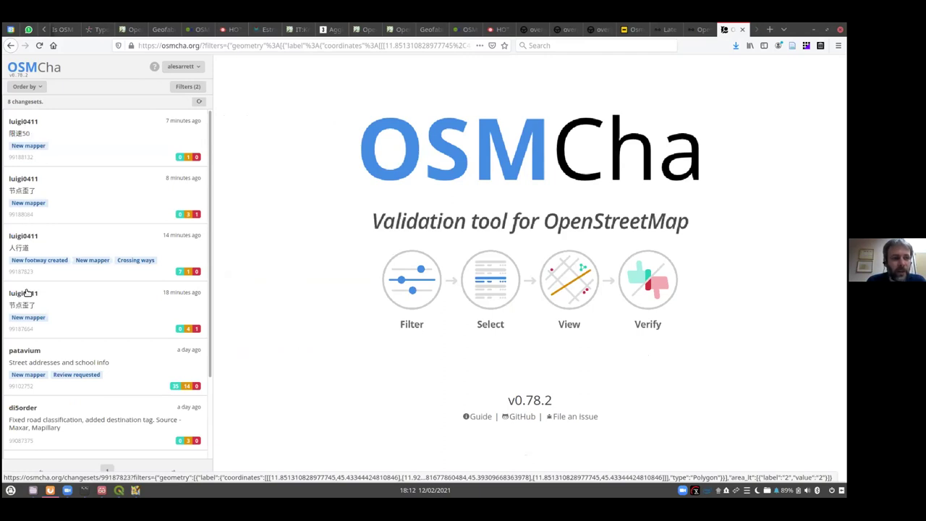
Step: Open the "Street addresses and school info" changeset, inspect an added address node on Via Leonardo Zize, and show its options for opening the feature
left_click(29, 352)
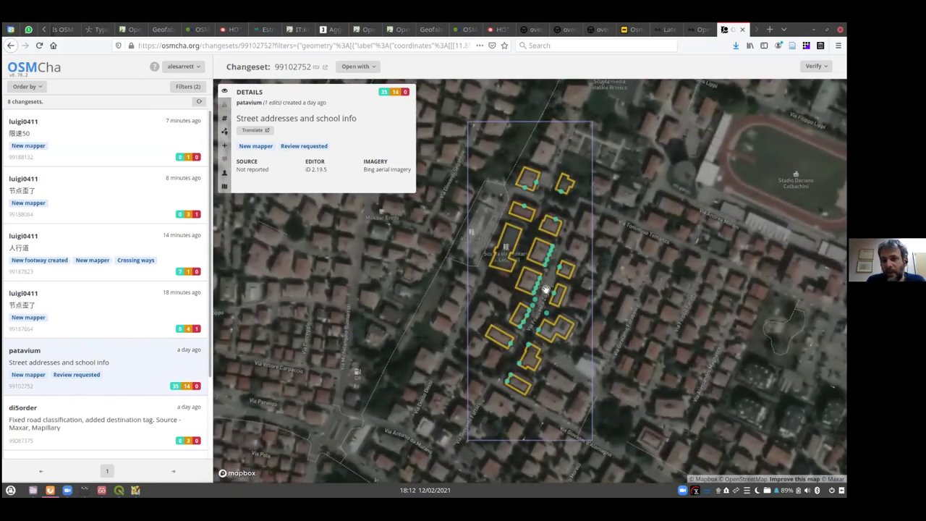
scroll(537, 295, "up", 1)
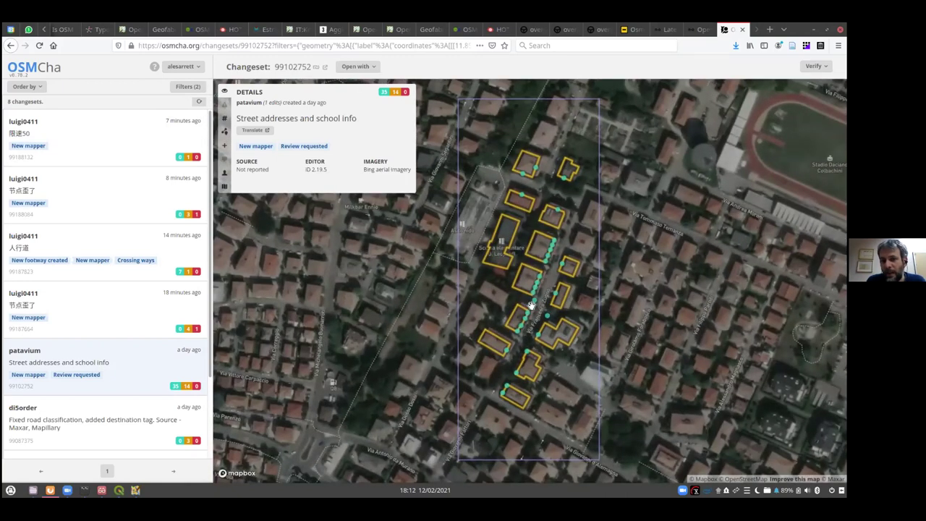
scroll(531, 305, "up", 1)
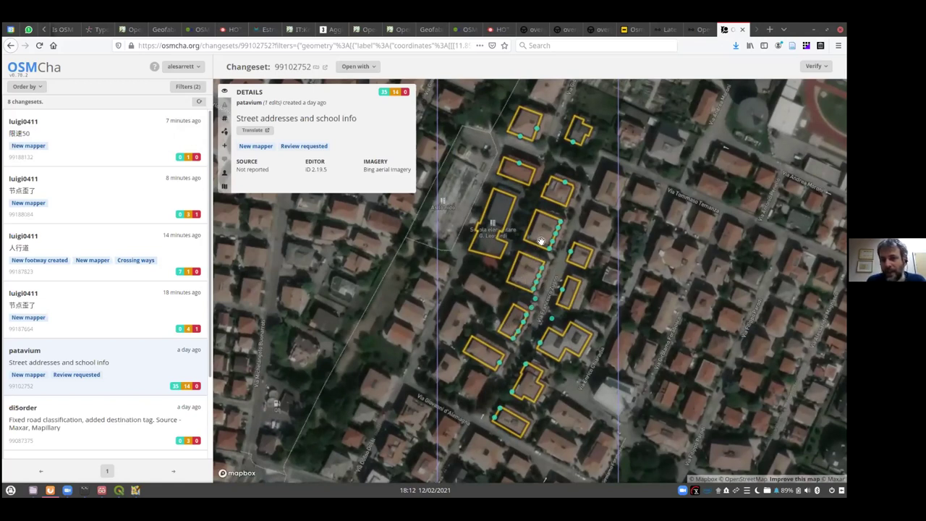
left_click(565, 182)
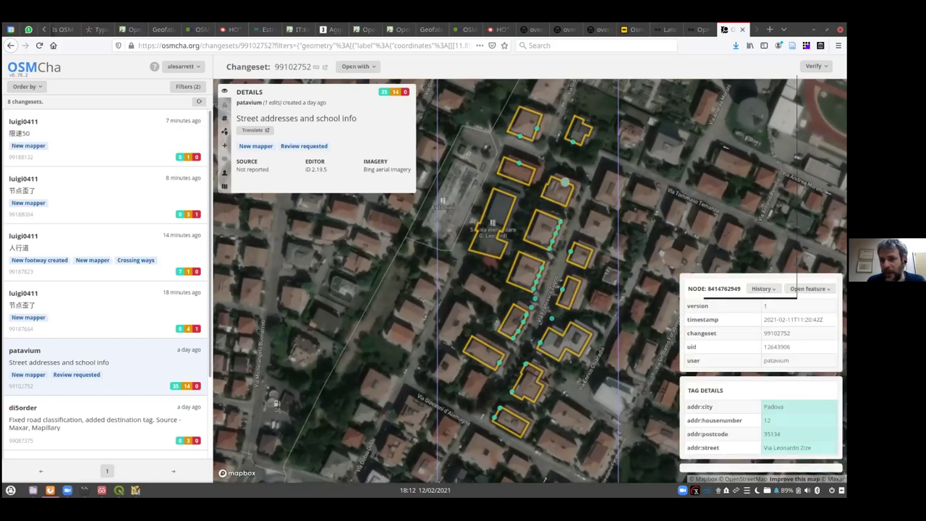
left_click(808, 289)
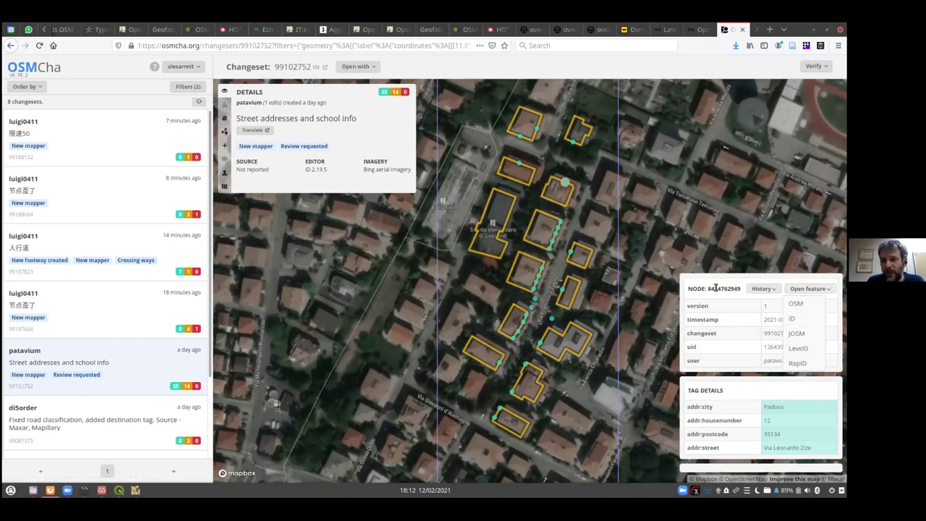
Step: Open the changeset author's HDYC profile from the user details in a new tab and review the contribution statistics
left_click(224, 105)
left_click(225, 105)
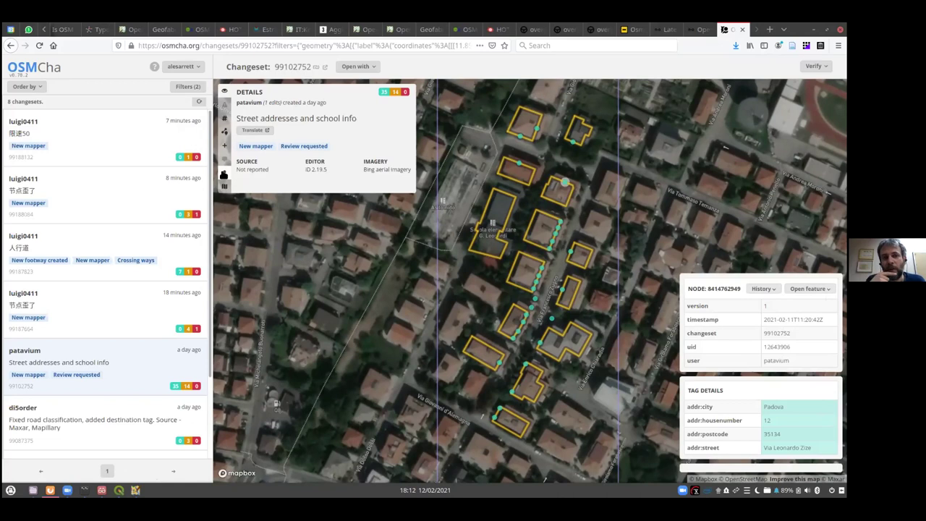
left_click(225, 173)
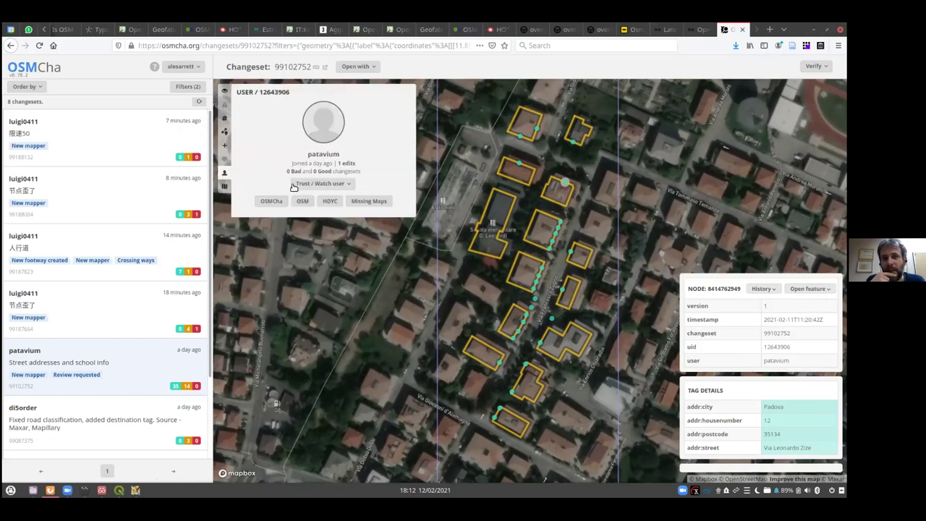
right_click(333, 206)
left_click(337, 210)
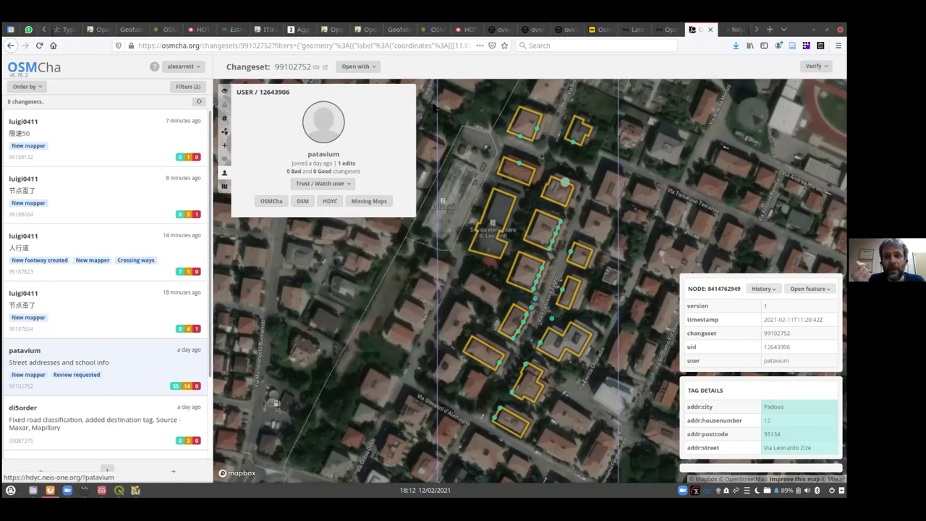
left_click(730, 30)
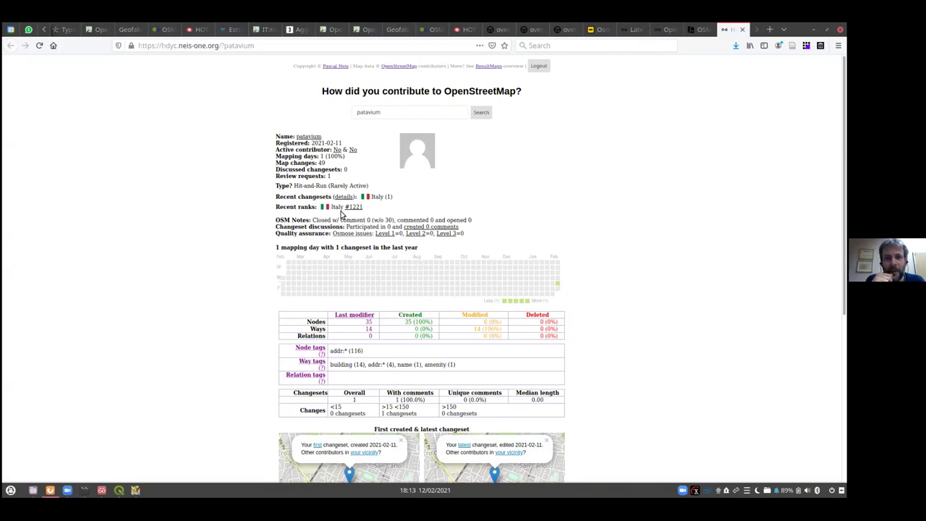
scroll(245, 198, "down", 3)
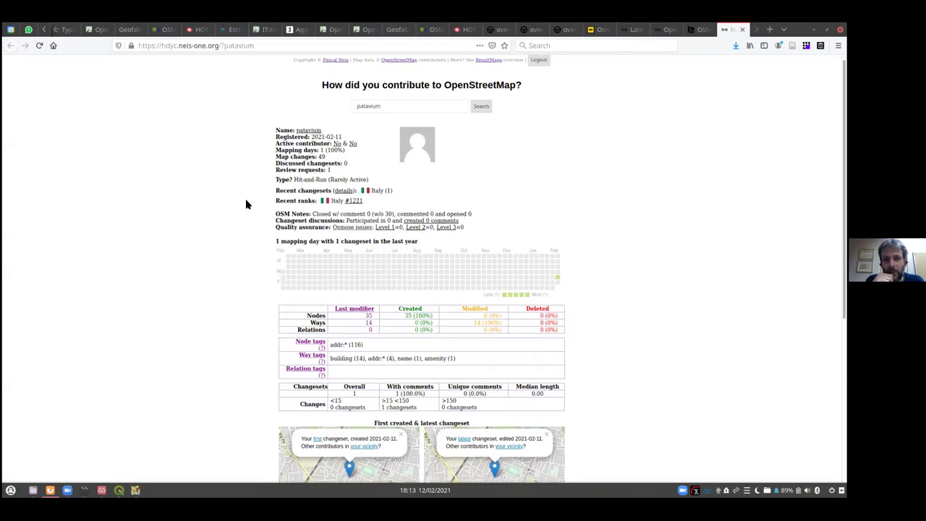
scroll(243, 207, "down", 3)
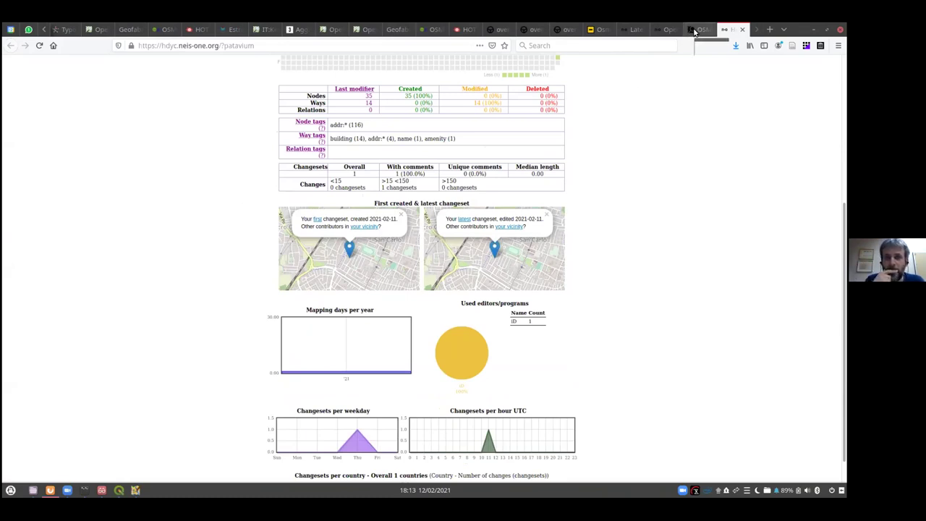
scroll(633, 174, "up", 4)
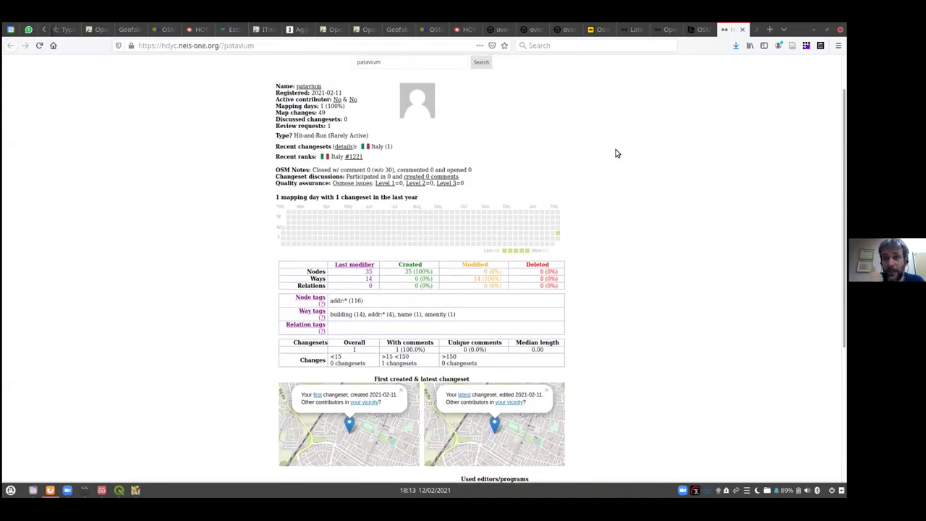
Step: Return to OSMCha, look at the changeset's discussions and comment field, and go back to the changeset details
left_click(697, 30)
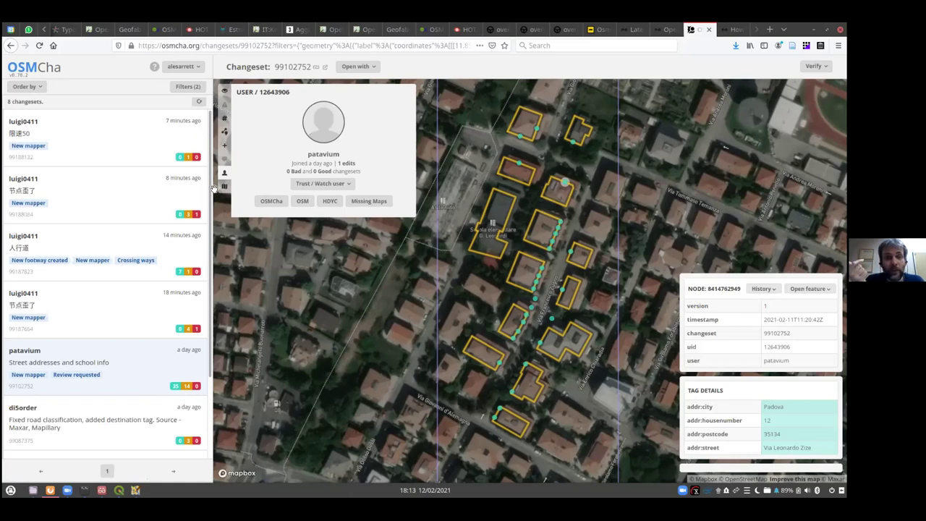
left_click(224, 160)
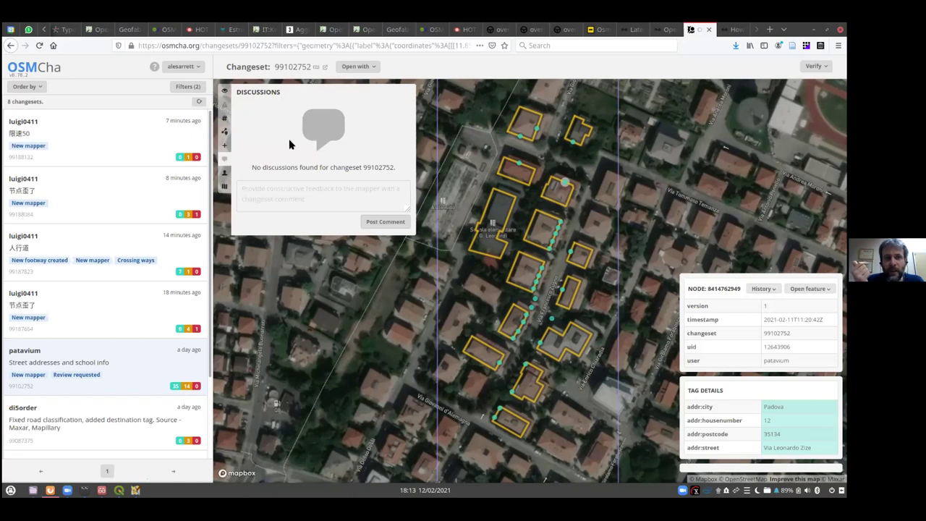
left_click(285, 188)
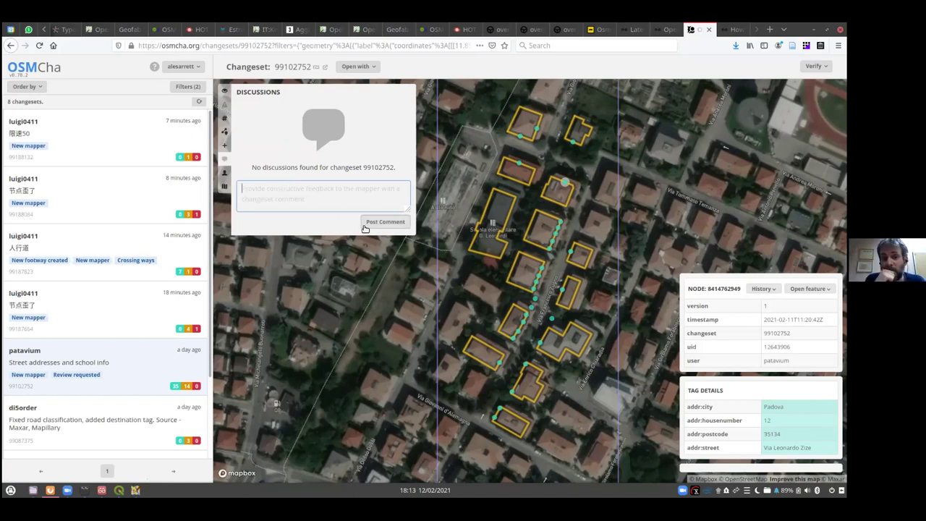
left_click(225, 92)
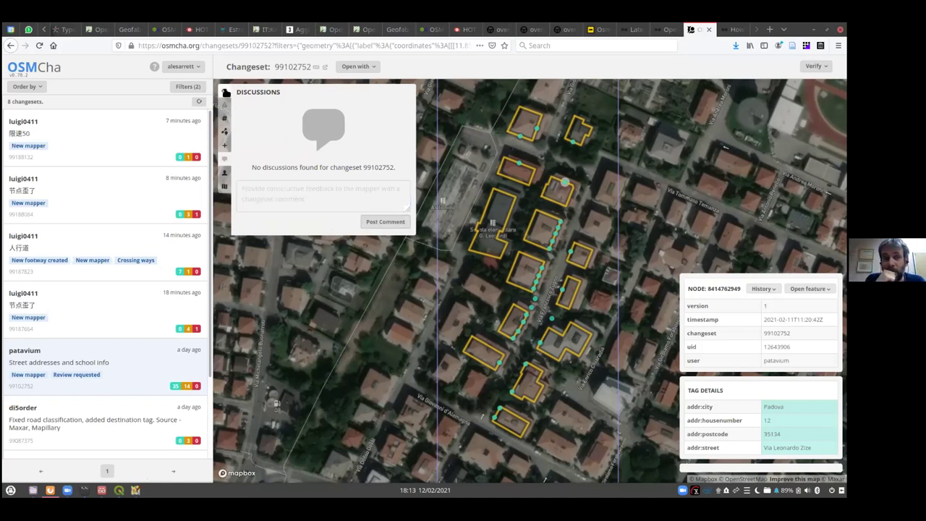
Step: Open changeset 99102752 on the OpenStreetMap website in a new tab
right_click(287, 69)
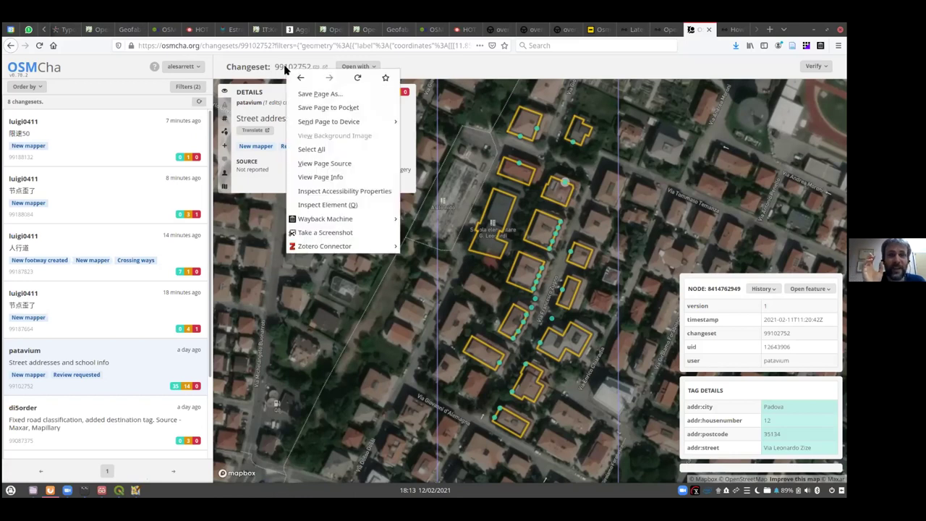
left_click(275, 68)
right_click(317, 70)
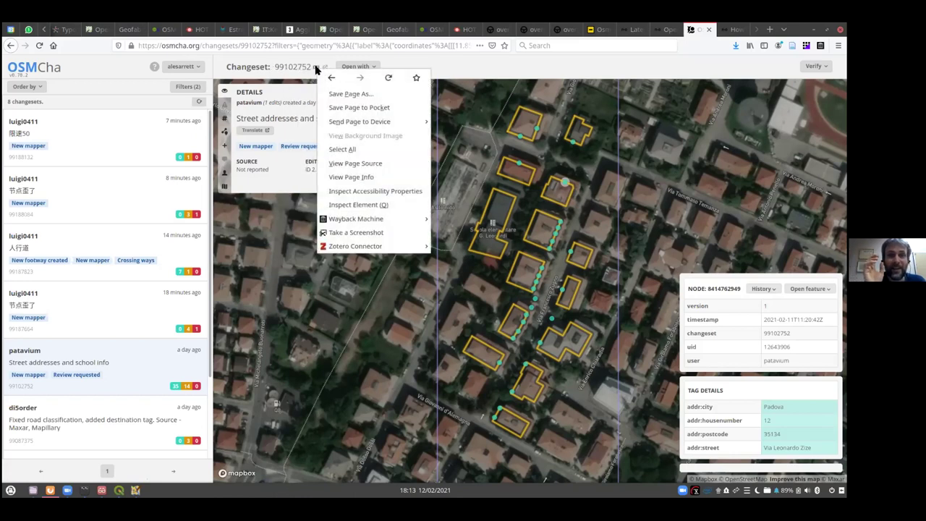
left_click(311, 68)
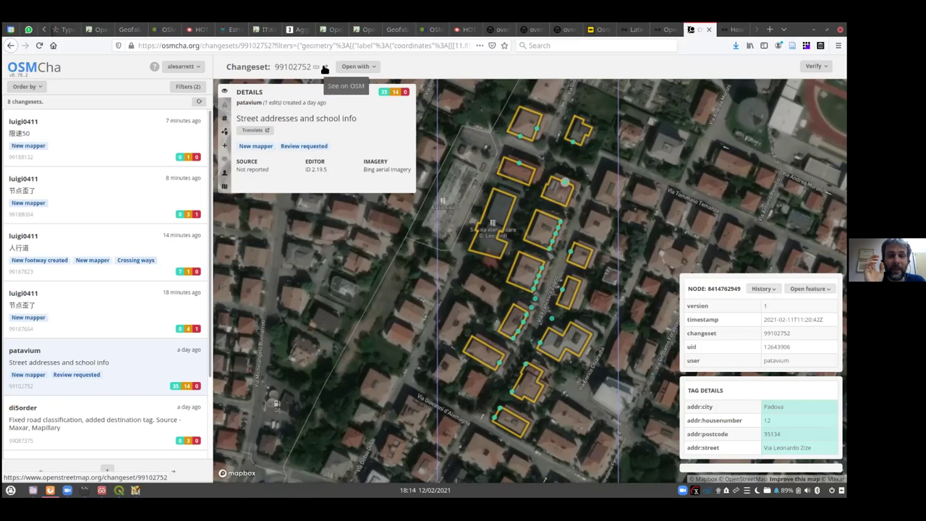
right_click(324, 69)
left_click(324, 69)
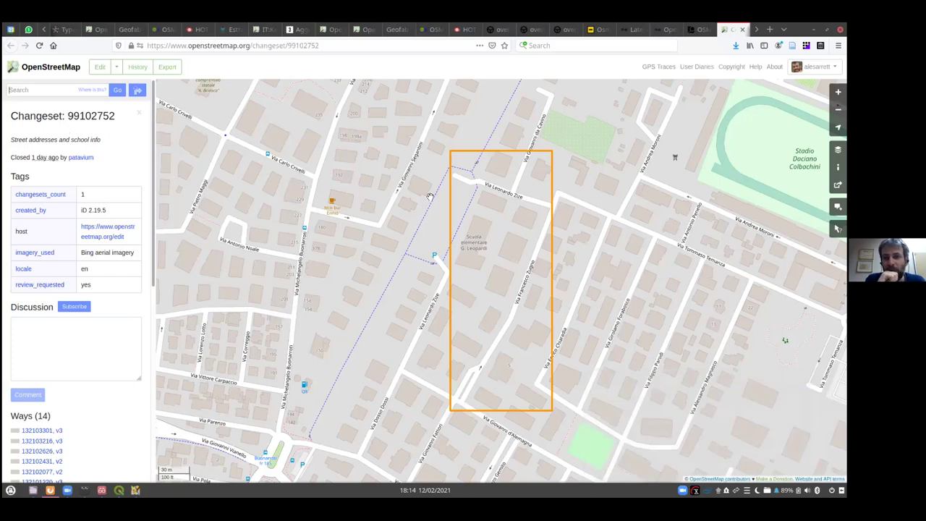
Step: Examine the changeset's comment, tags and discussion field on the OpenStreetMap page
left_click_drag(11, 140, 114, 141)
left_click(24, 141)
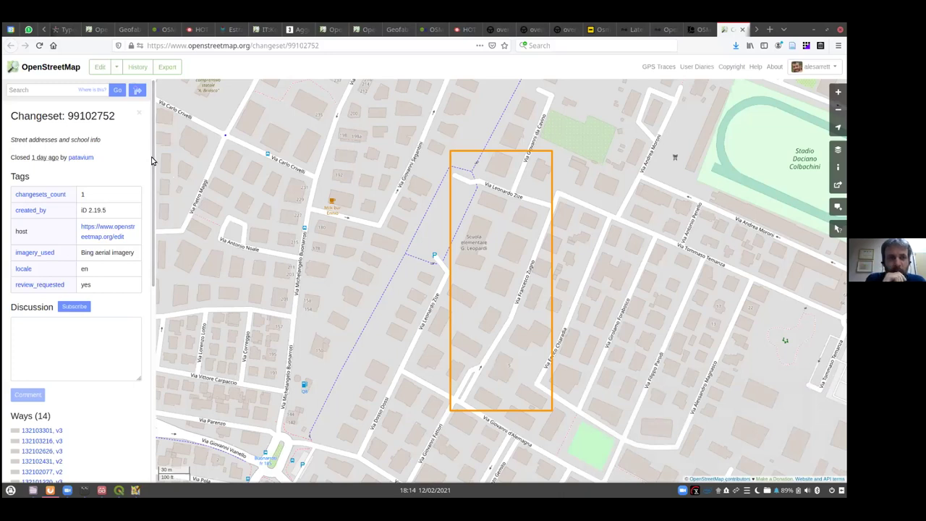
scroll(151, 164, "down", 1)
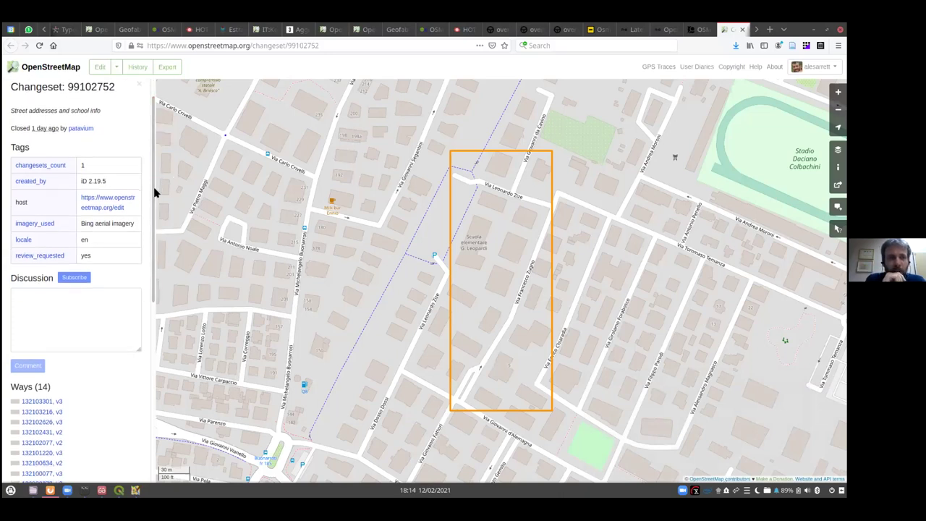
scroll(149, 192, "down", 1)
left_click(50, 254)
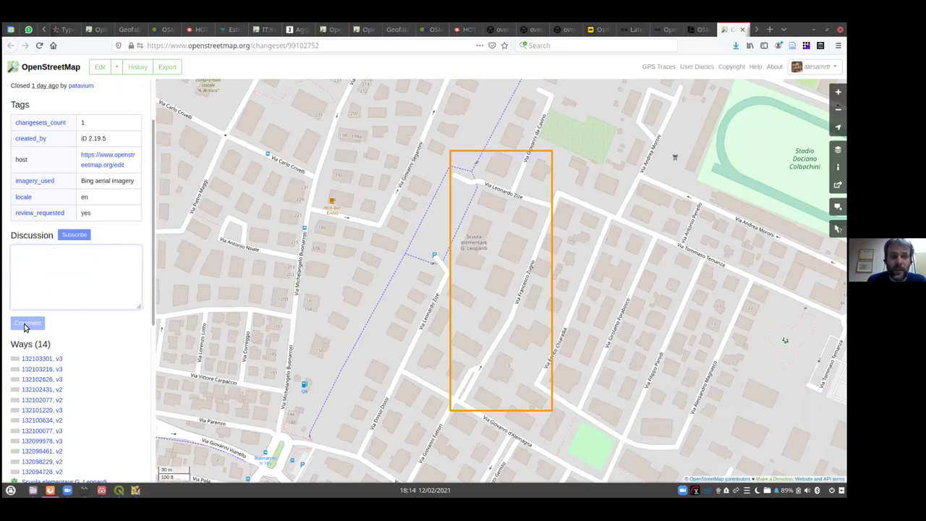
Step: Return to OSMCha and show the discussions of changeset 99102752 with its comment field active
left_click(697, 31)
left_click(224, 160)
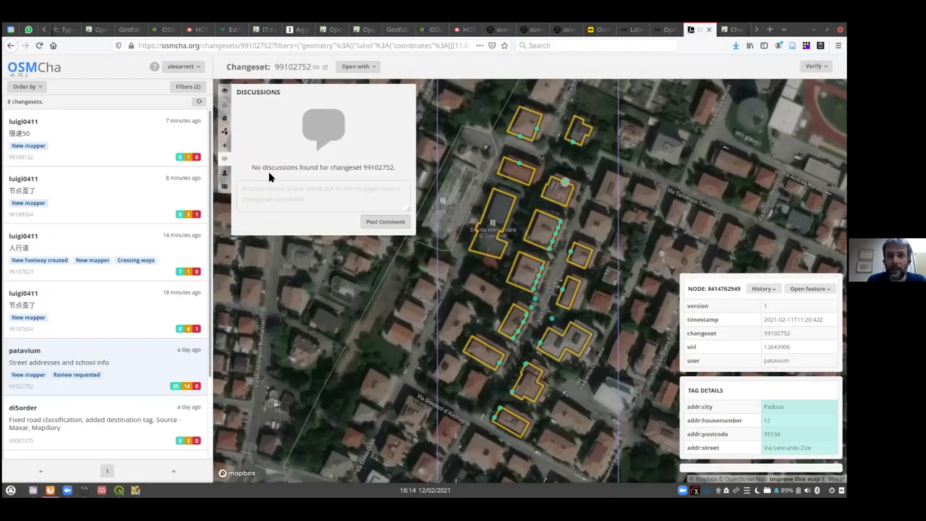
left_click(281, 189)
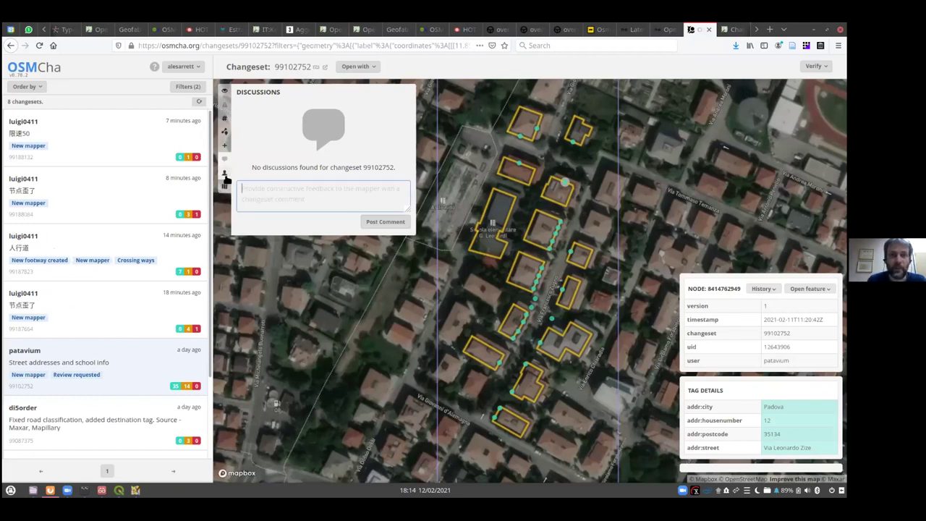
Step: Look at the changeset's map controls and its author's user details, and show the options to trust or watch the user
left_click(225, 177)
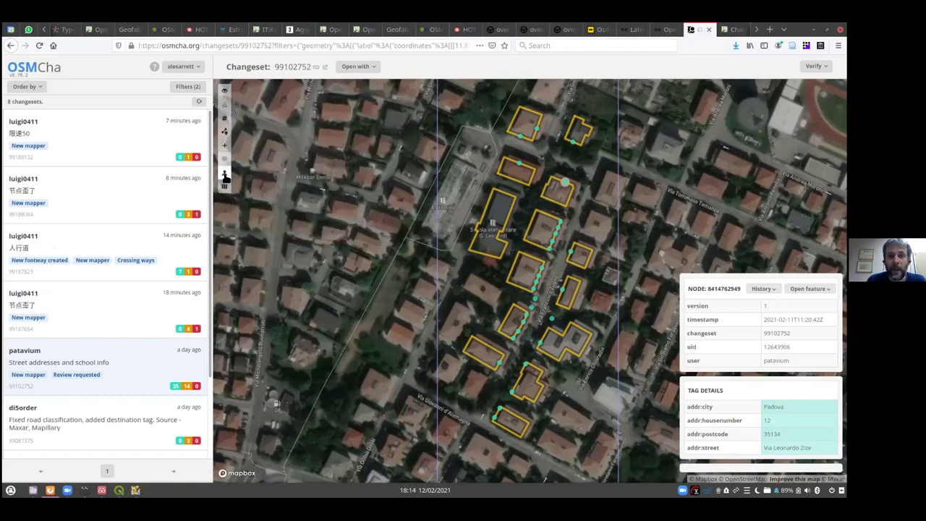
left_click(223, 163)
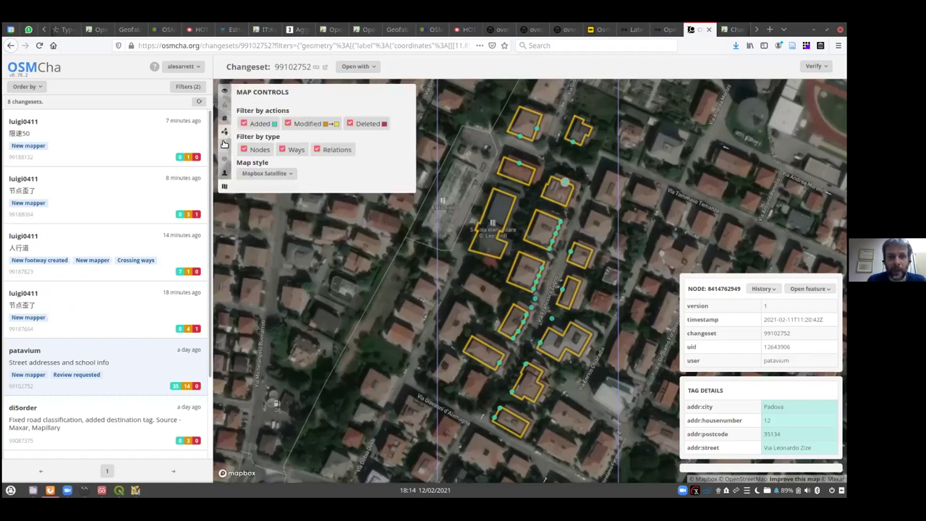
left_click(223, 177)
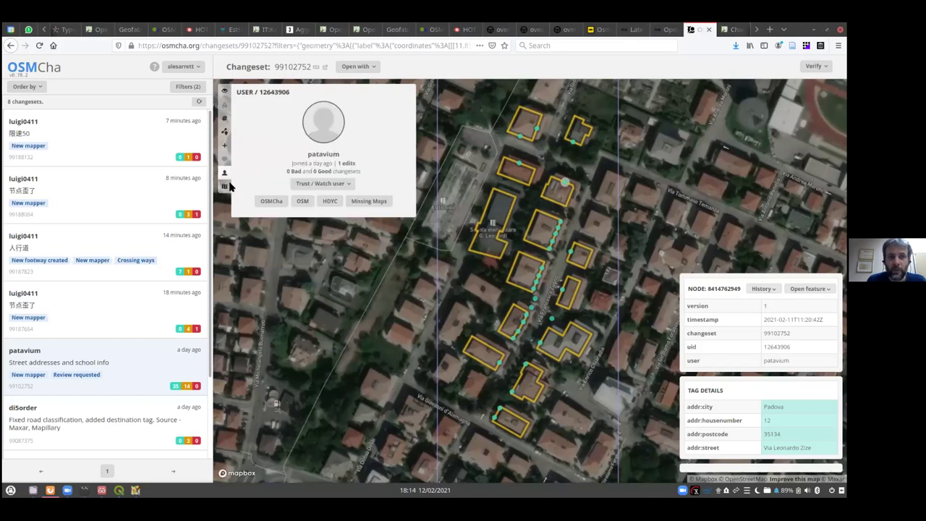
left_click(350, 186)
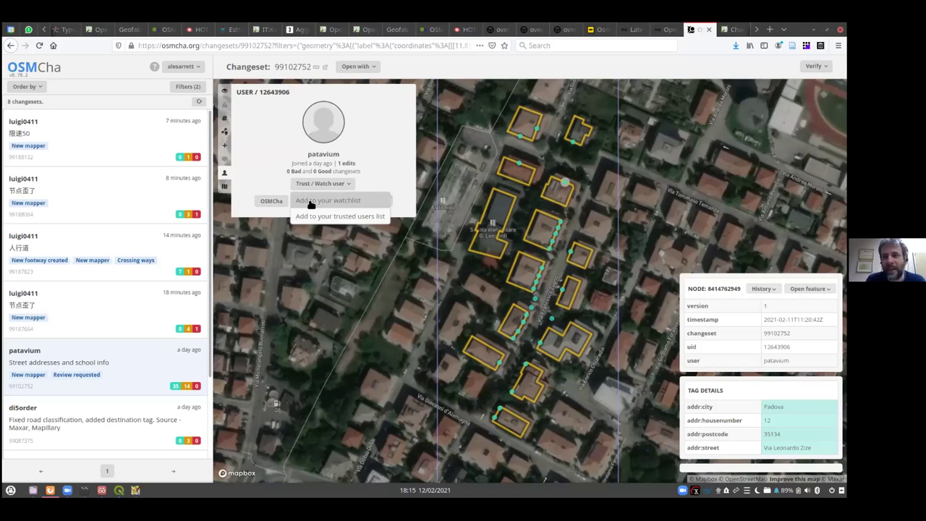
Step: Review the watchlist and trusted-users options for the author of changeset 99102752, and close them without choosing either
left_click(376, 111)
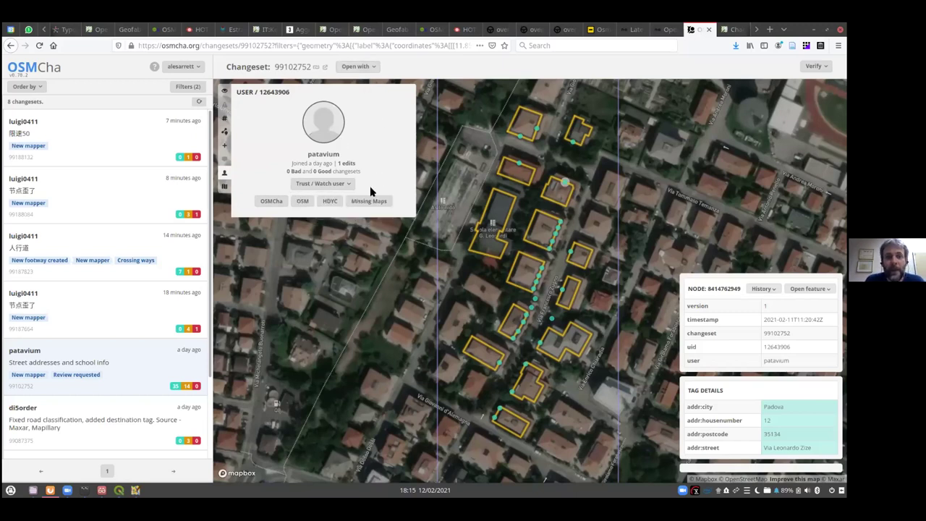
left_click(342, 183)
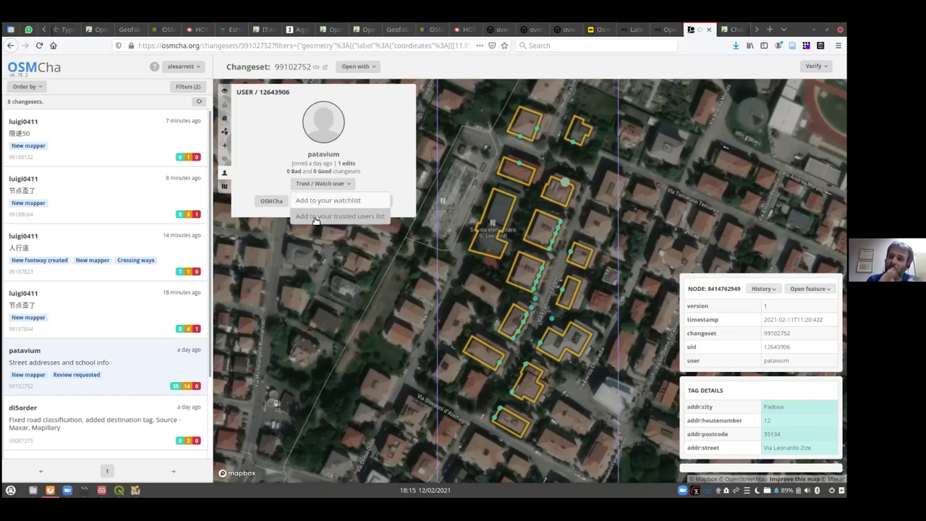
left_click(352, 92)
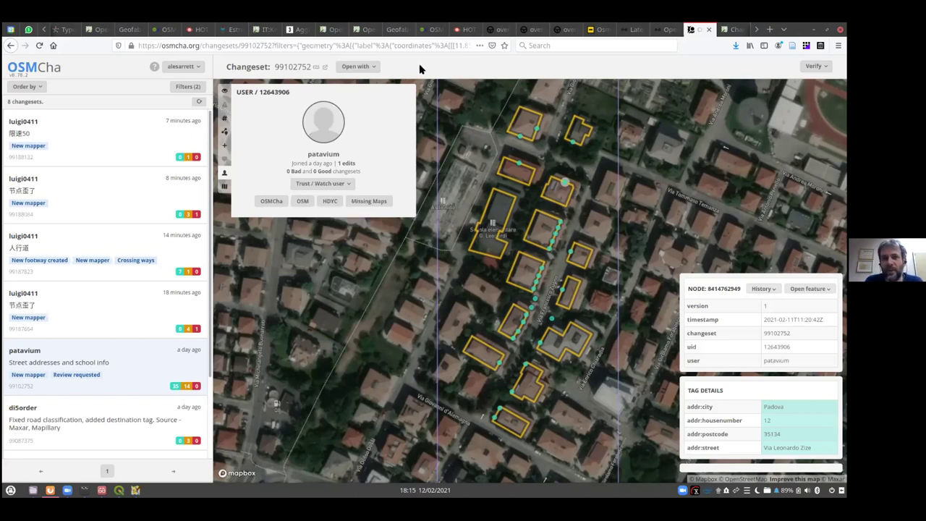
Step: Look over the changeset's other features, its details, the editors available for opening it, and its map controls
left_click(224, 146)
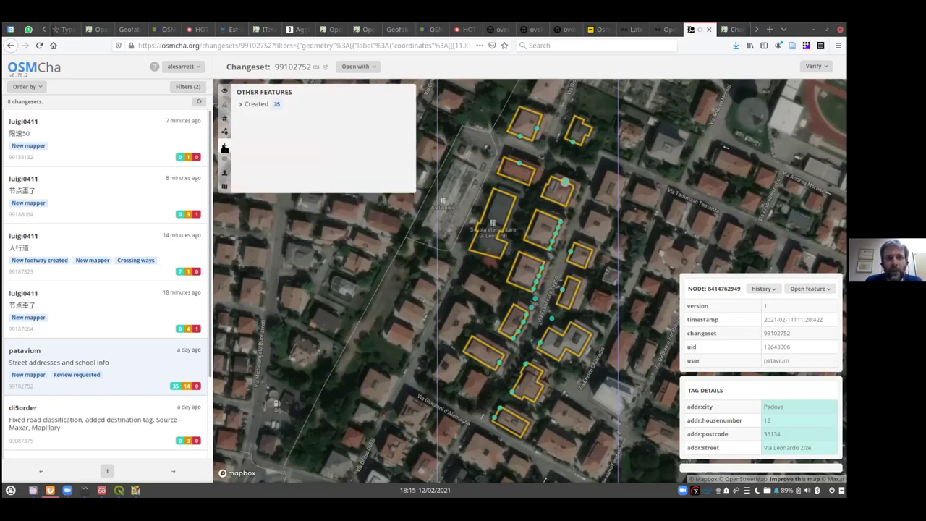
left_click(224, 91)
left_click(364, 67)
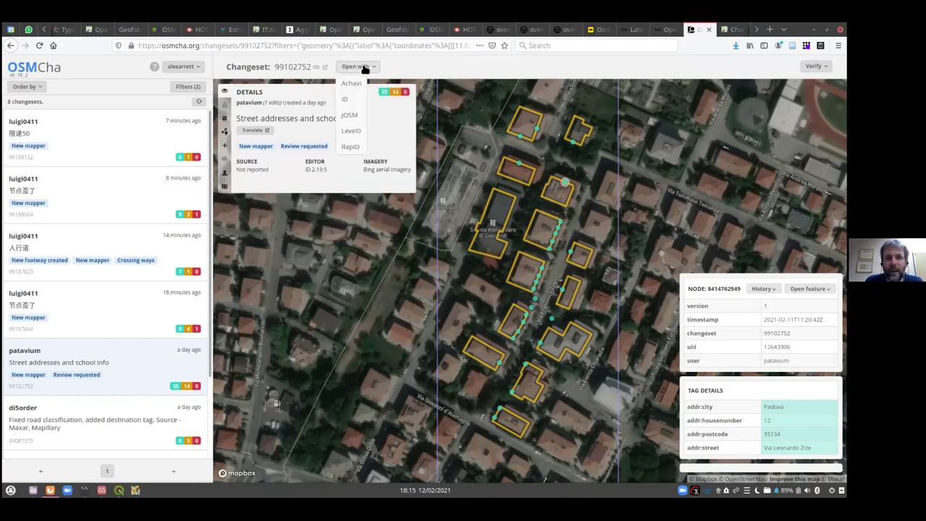
left_click(394, 72)
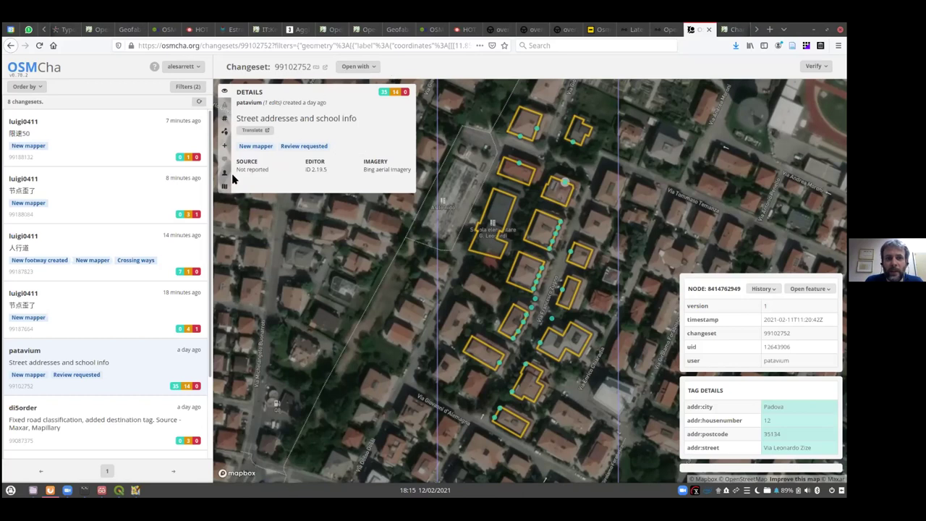
left_click(225, 187)
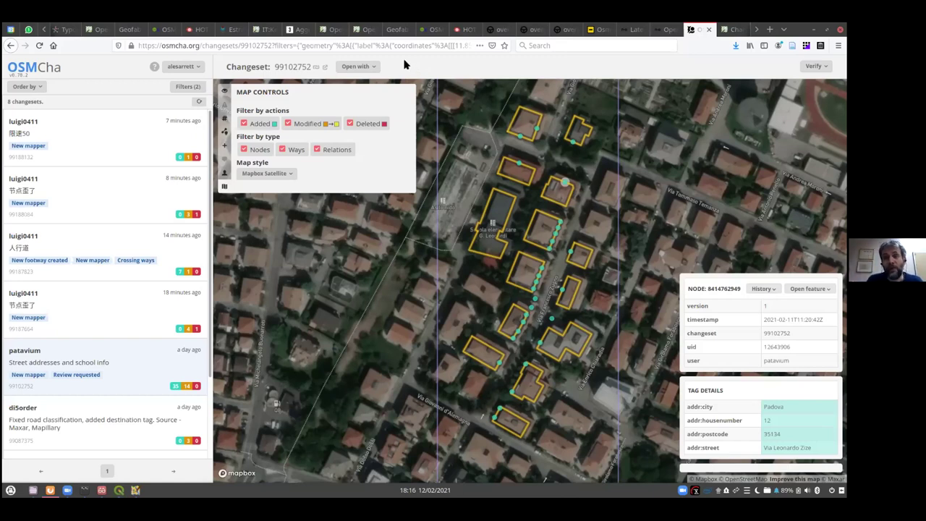
Step: Review the current filters and load the Padova filter from the account's saved filters
left_click(185, 87)
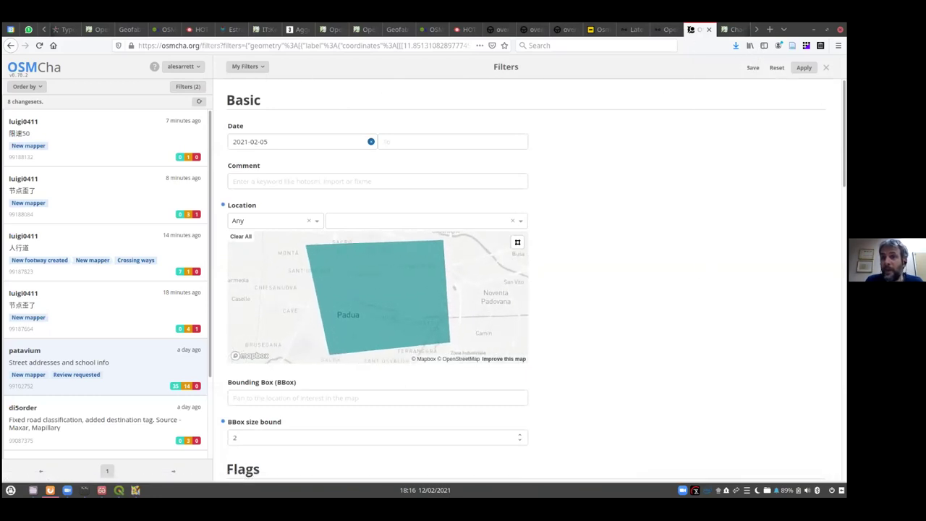
left_click(261, 68)
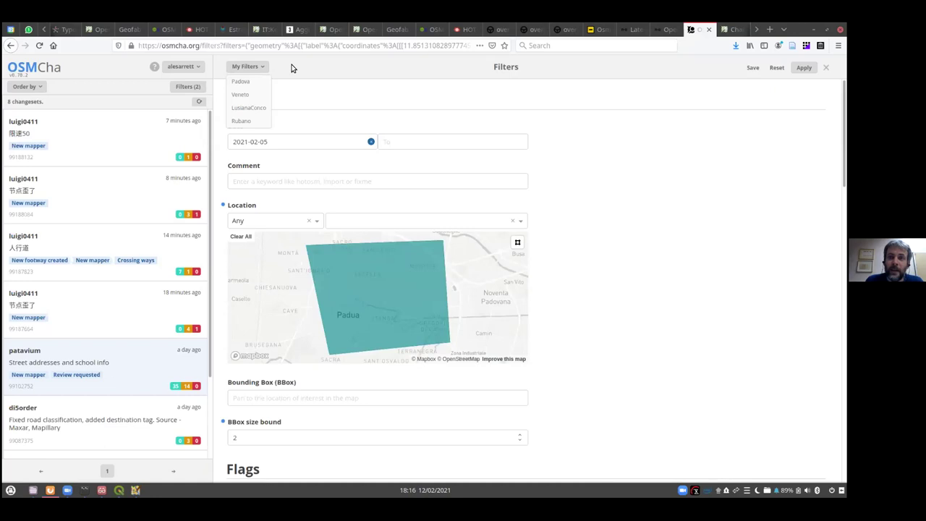
left_click(183, 68)
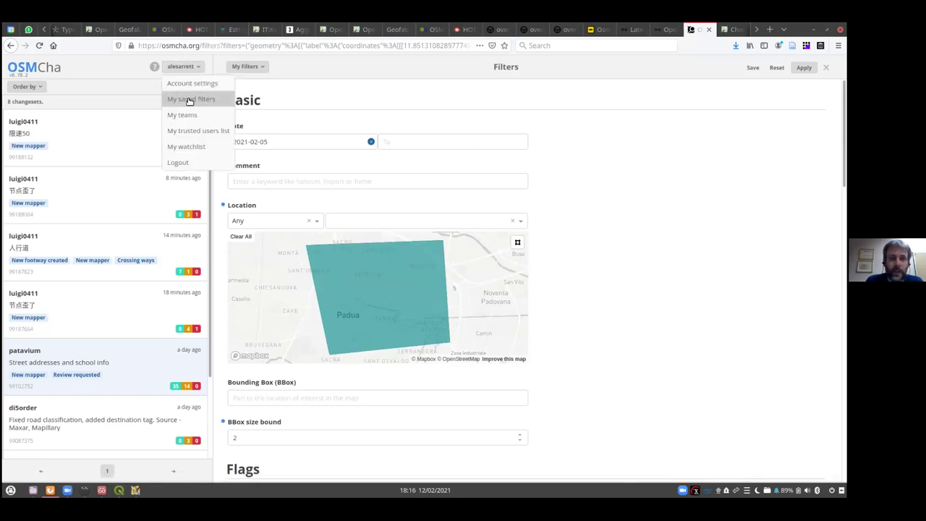
left_click(186, 99)
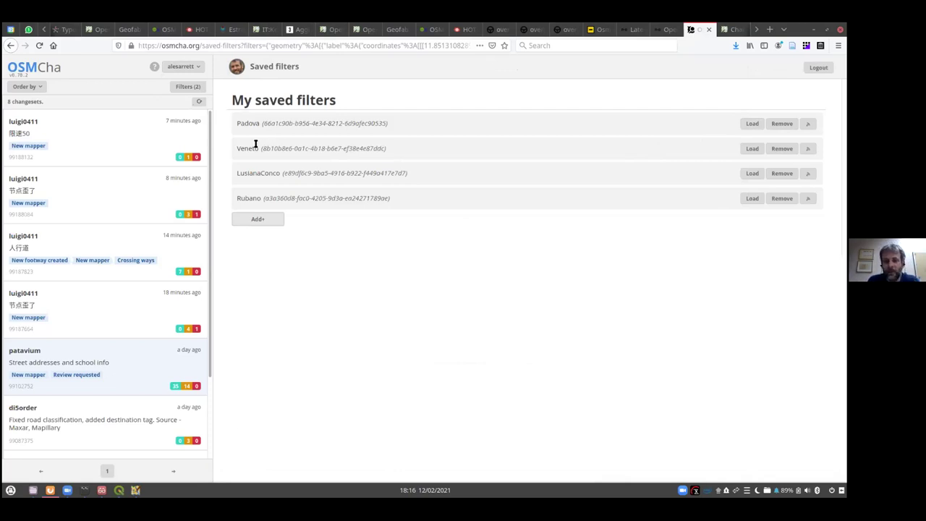
left_click(749, 124)
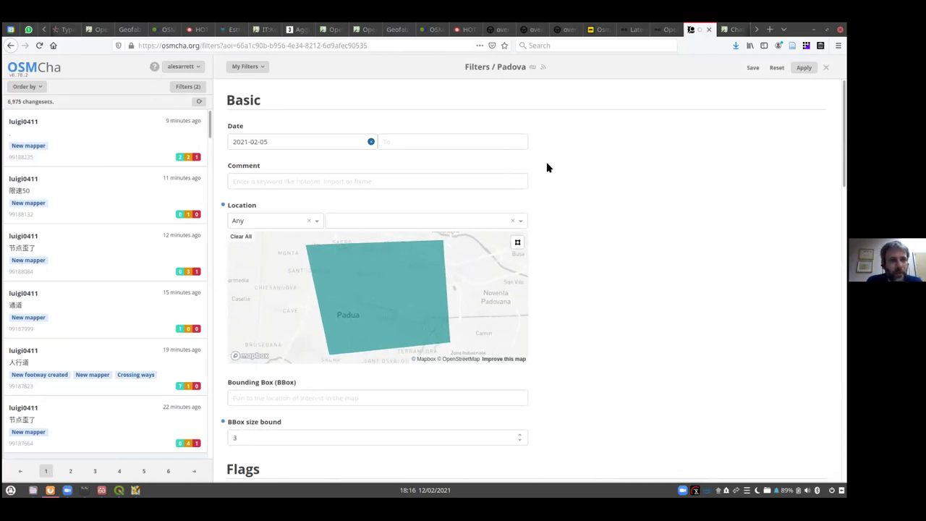
mouse_move(575, 147)
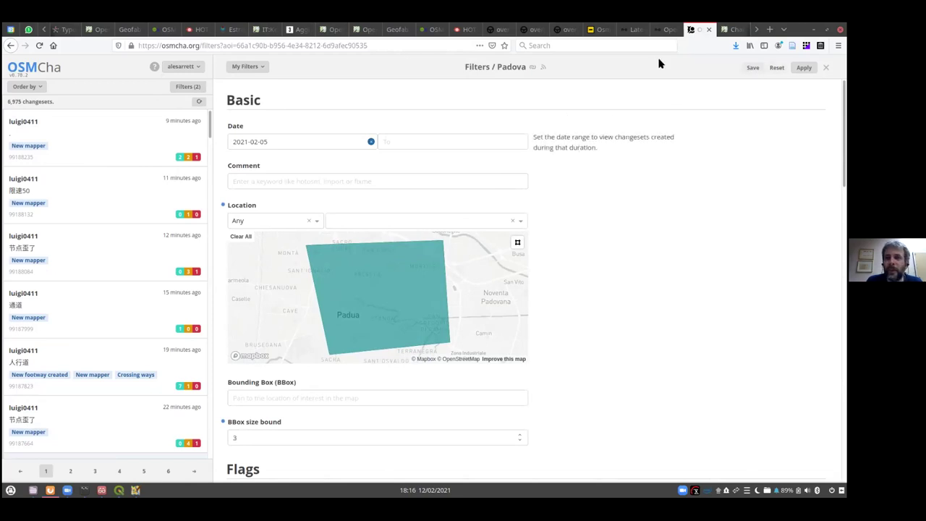
Step: Return to the saved filters and request the Rubano filter's RSS feed, cancelling the file download
left_click(186, 68)
left_click(187, 97)
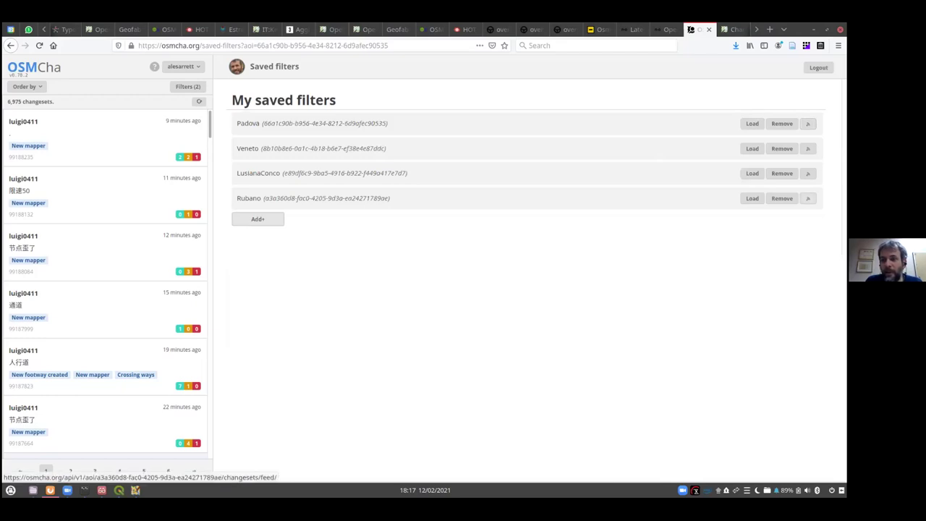
left_click(808, 198)
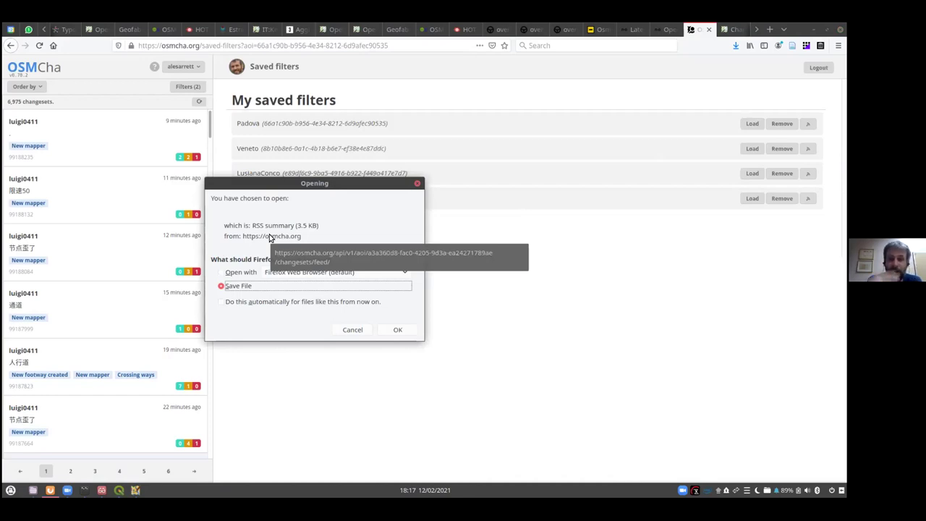
left_click(345, 330)
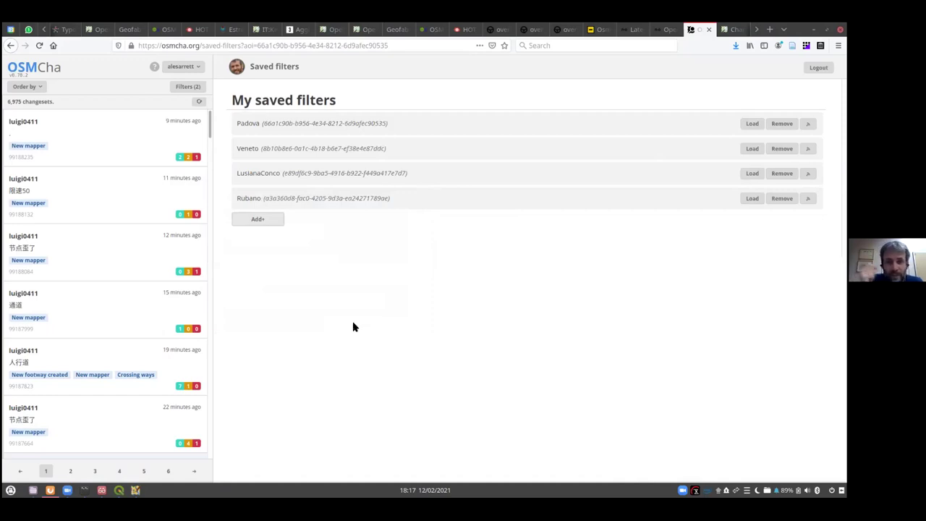
Step: Switch to Thunderbird and show the available options for the Blogs & News Feeds account
mouse_move(5, 330)
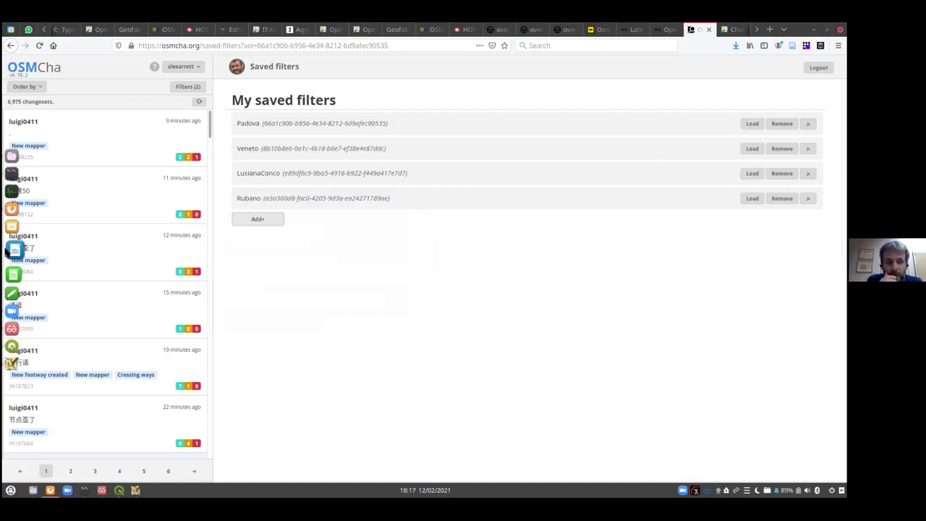
left_click(13, 235)
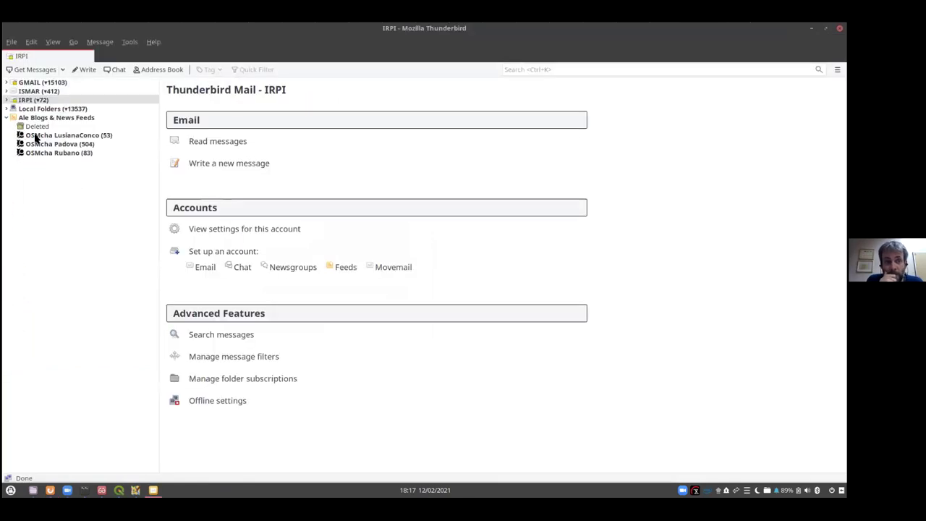
right_click(34, 119)
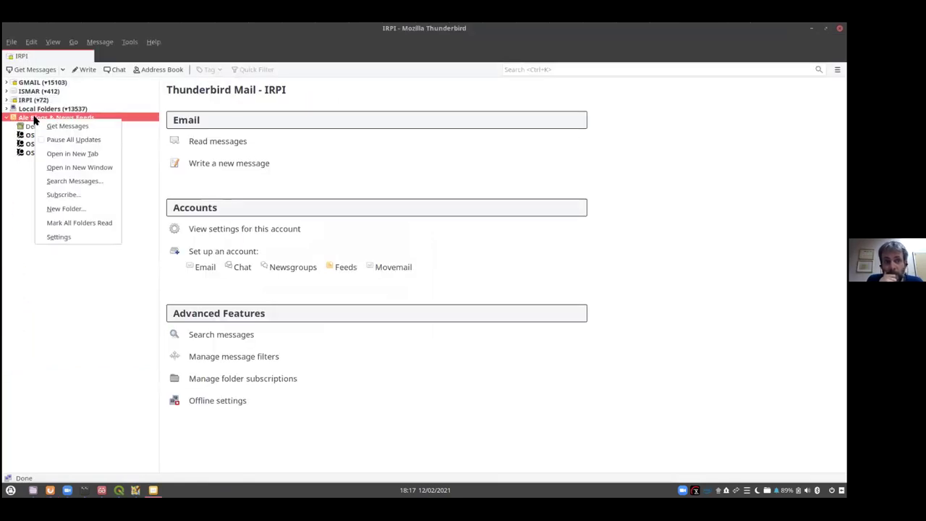
left_click(147, 221)
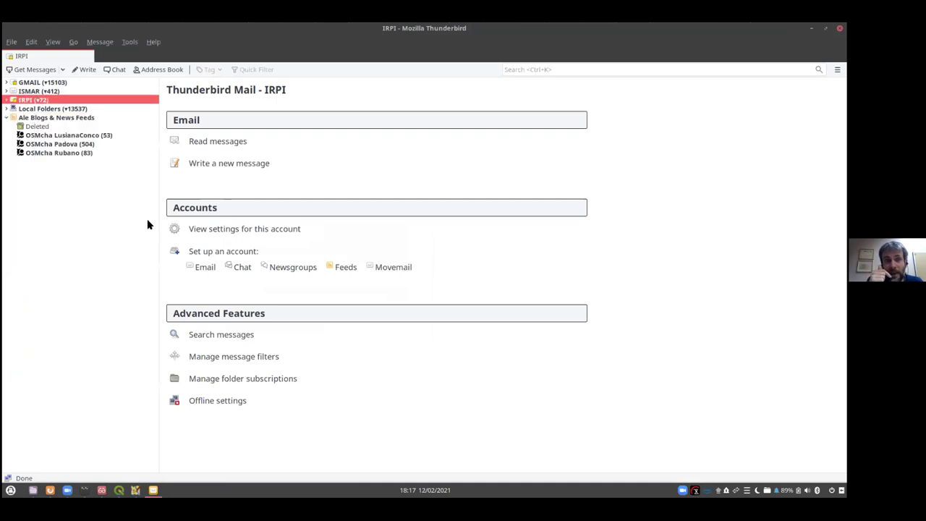
Step: Browse the OSMcha LusianaConco and OSMcha Padova feeds and read the Padova entry for changeset 98880193
left_click(60, 136)
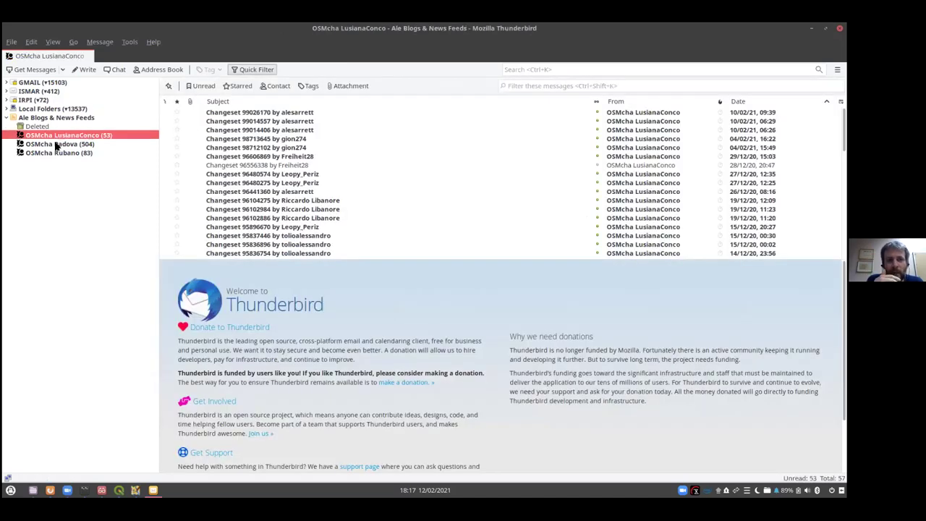
left_click(56, 145)
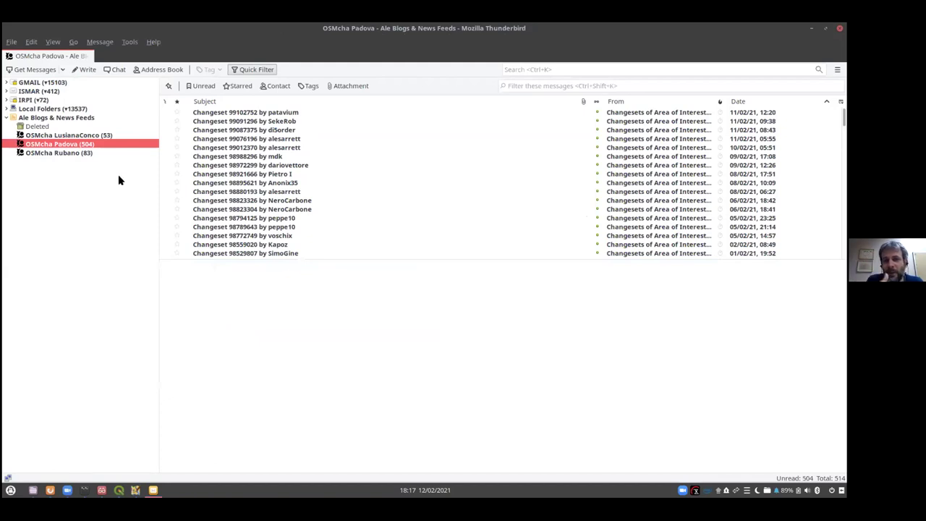
left_click(256, 192)
left_click(85, 224)
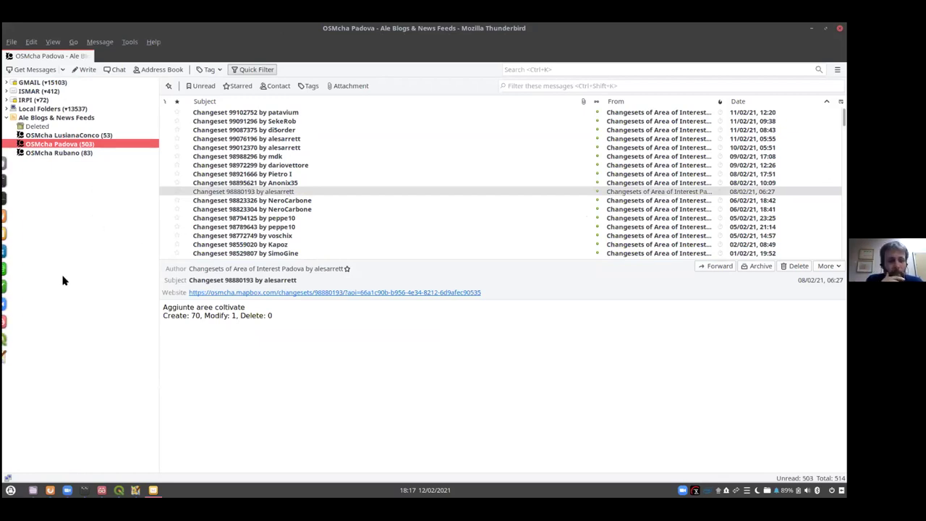
Step: Switch back to OSMCha and show the account options, including the trusted users list and watchlist
key("alt+Tab")
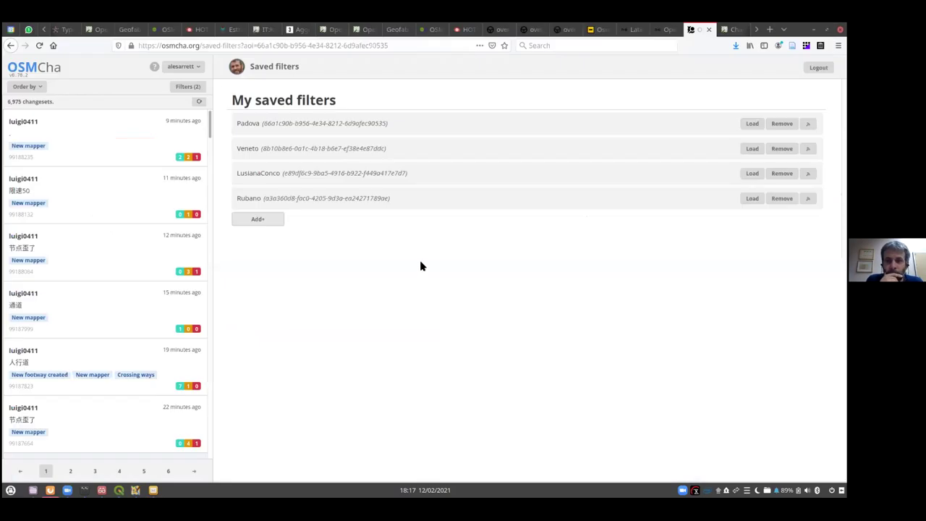
left_click(182, 66)
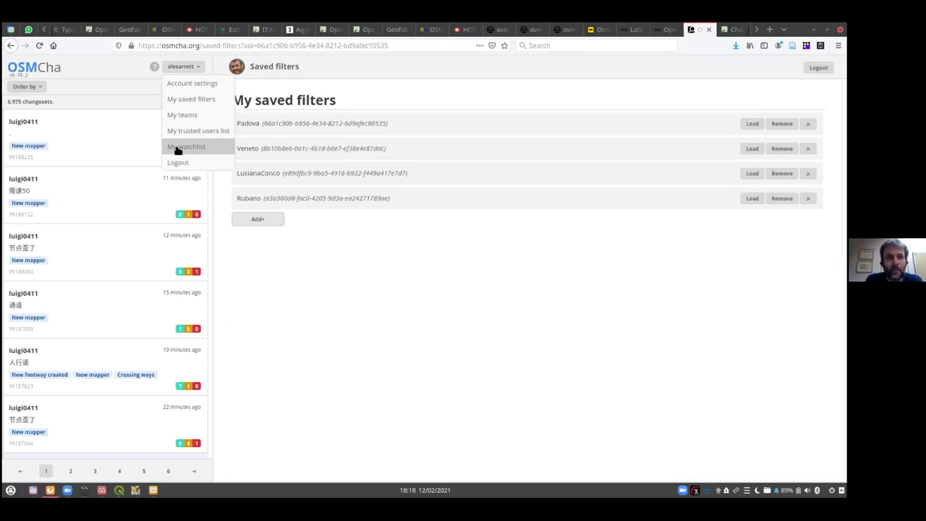
left_click(329, 271)
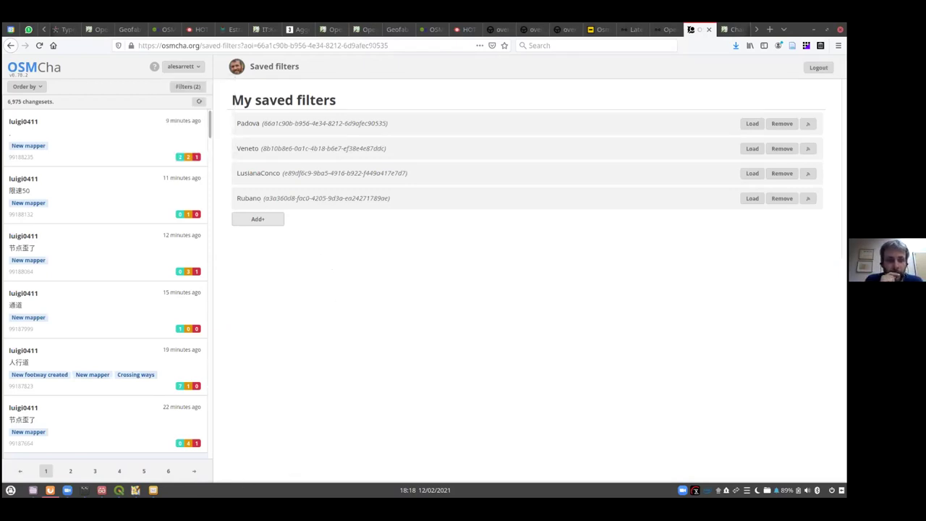
Step: Switch to the presentation, advance to the "Is OSM up-to-date?" slide and open its linked website
key("alt+Tab")
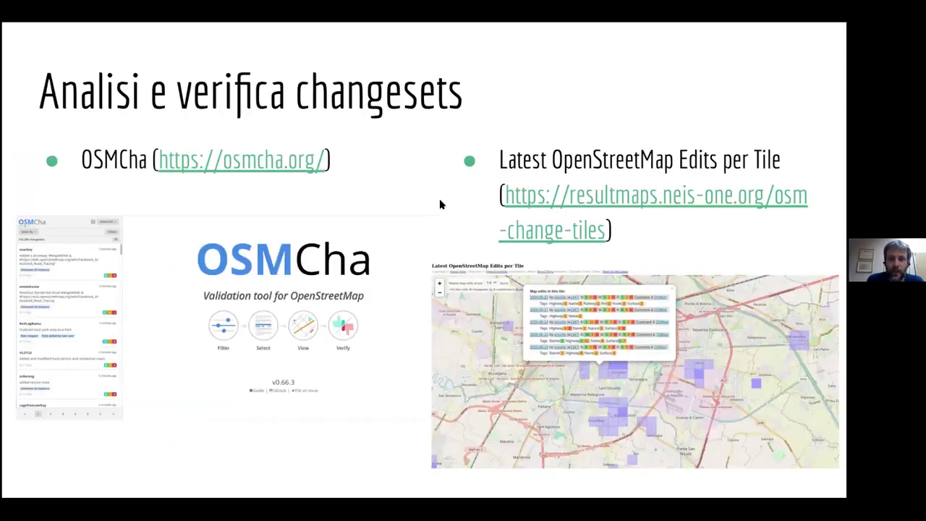
key("Right")
key("Right")
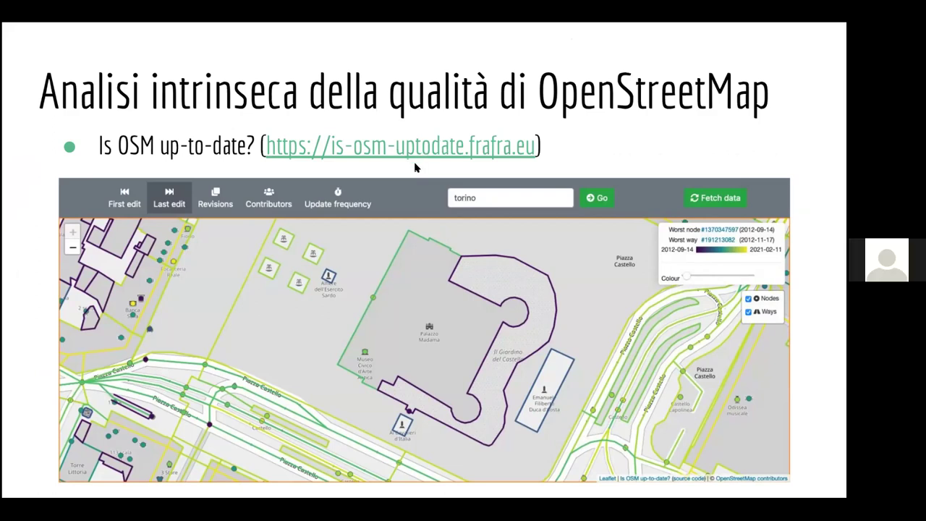
left_click(345, 150)
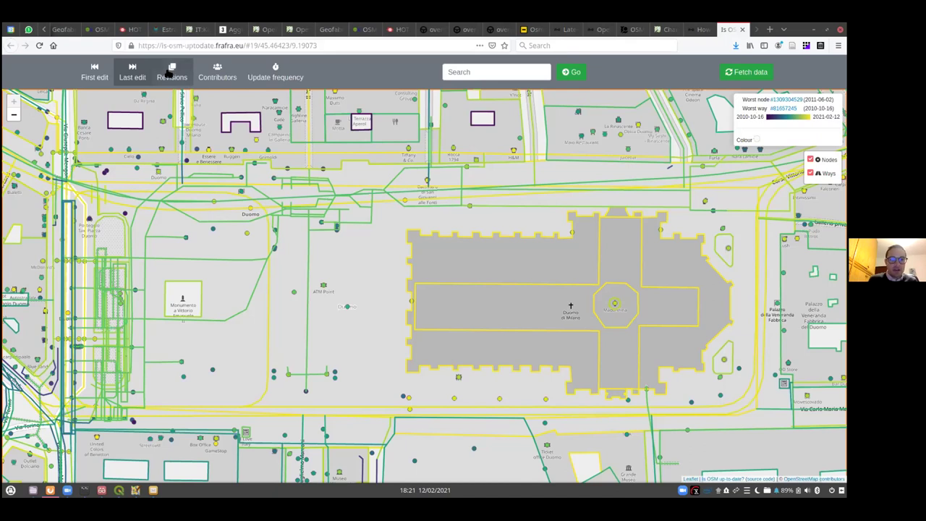
Step: Show the map by revisions and inspect the edit details of the underground steps, the Duomo di Milano and a way north of the square
left_click(170, 70)
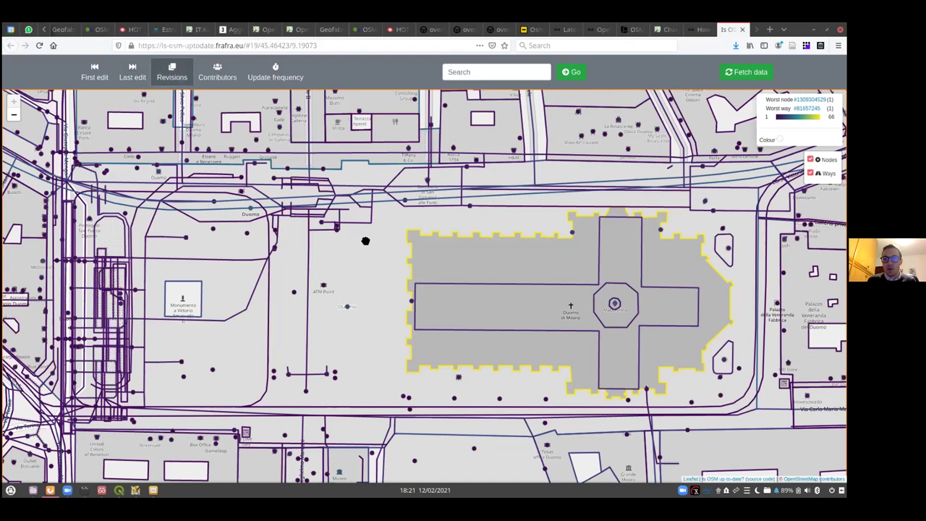
left_click(308, 249)
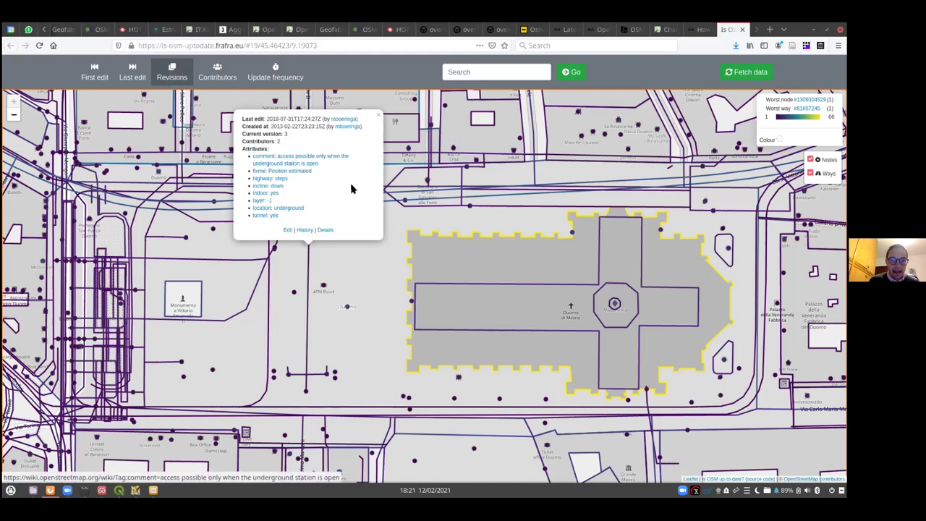
left_click(416, 233)
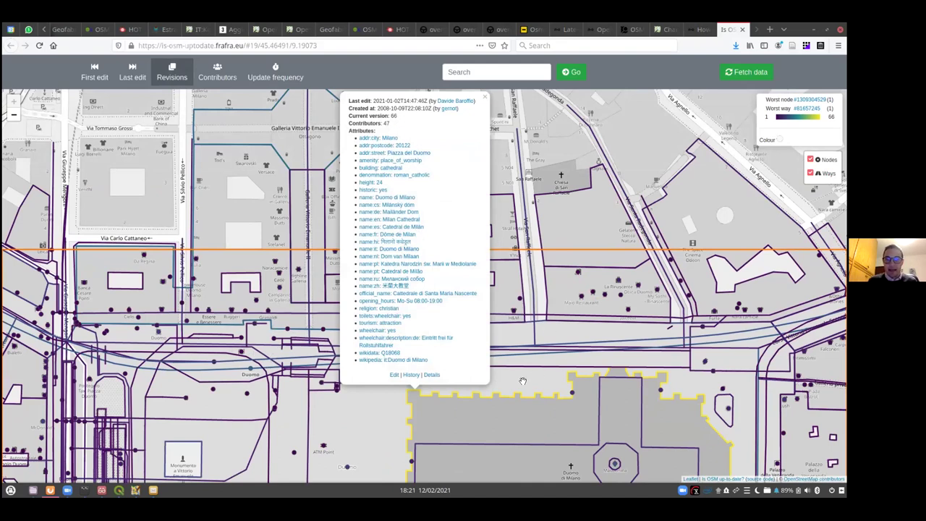
mouse_move(522, 382)
left_mouse_down()
mouse_move(520, 366)
mouse_move(517, 381)
left_mouse_up()
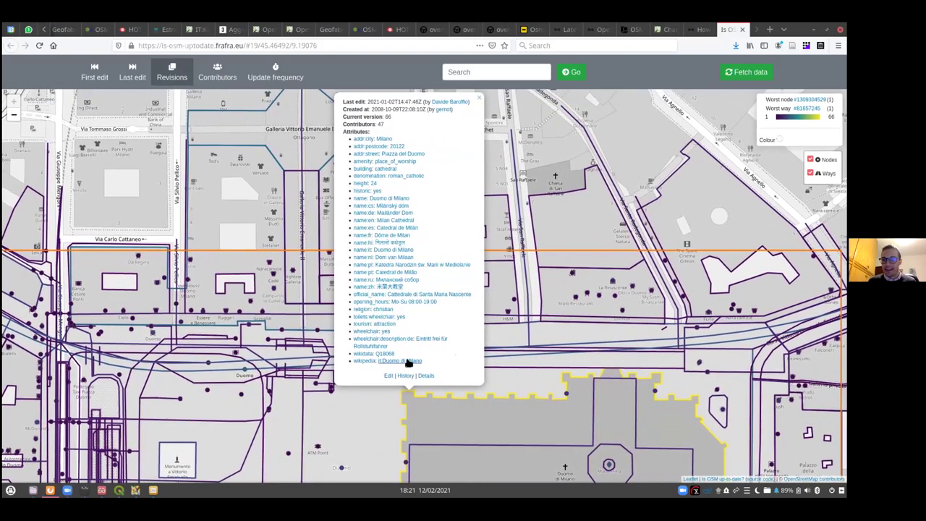
left_click(478, 100)
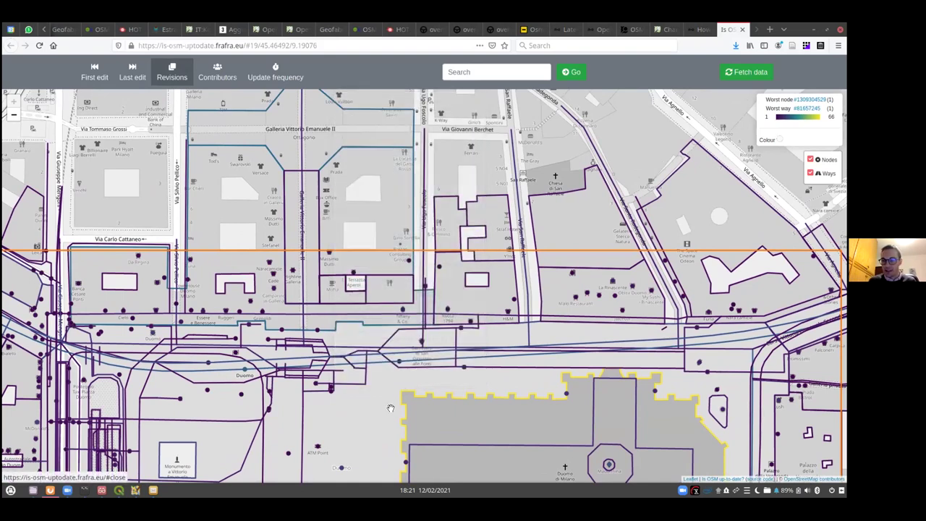
left_click(352, 323)
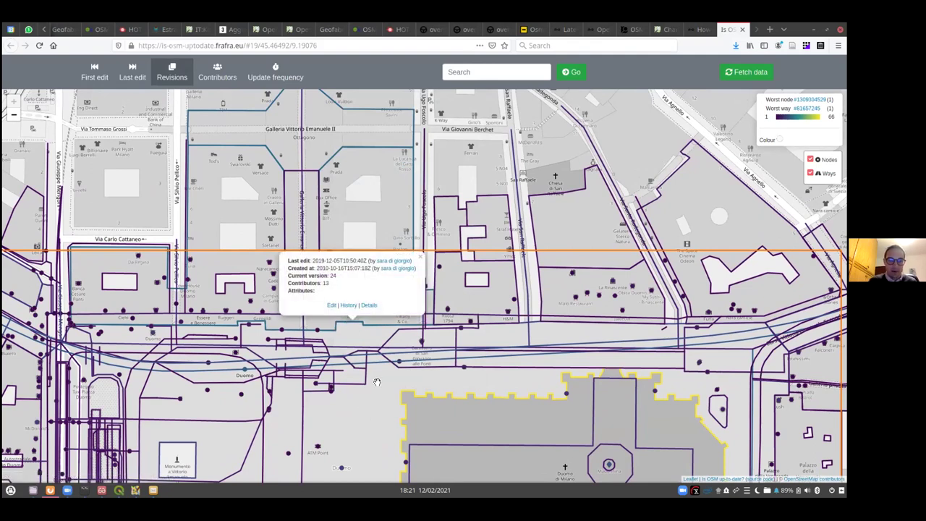
Step: Show the Piazza del Duomo map by number of contributors and inspect the edit details of the Duomo di Milano outline
left_click(365, 421)
left_click_drag(367, 333, 332, 295)
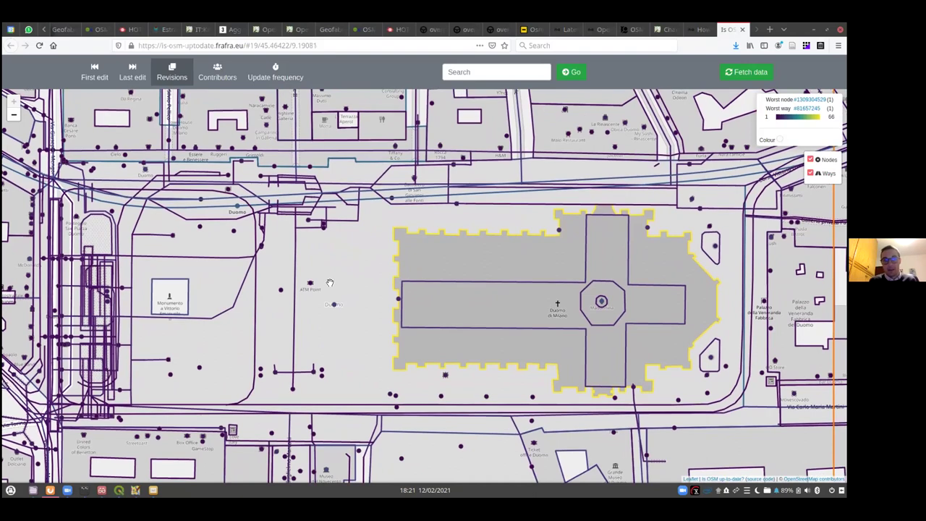
left_click(222, 78)
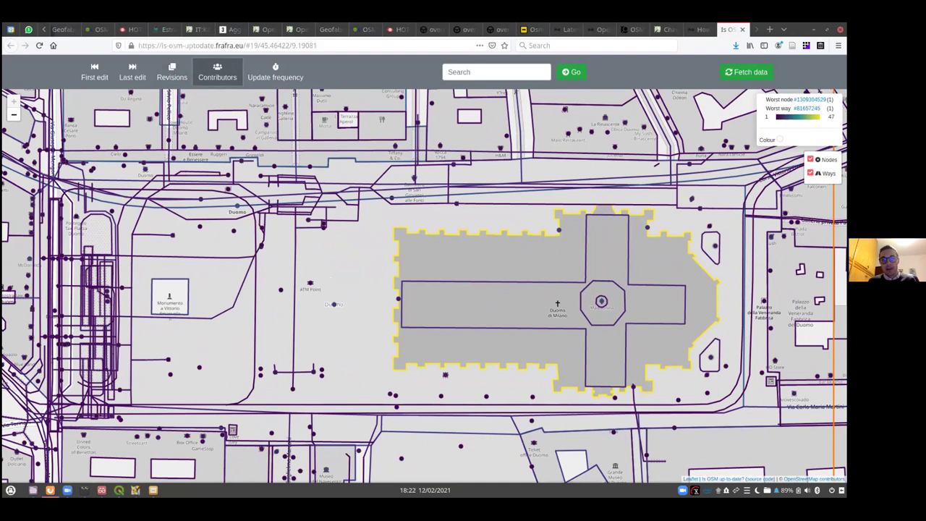
left_click(402, 230)
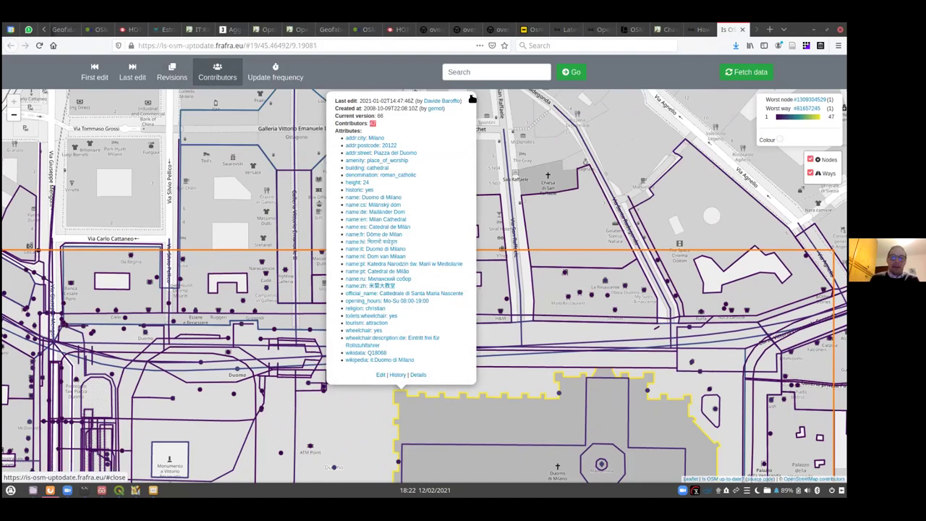
left_click(472, 97)
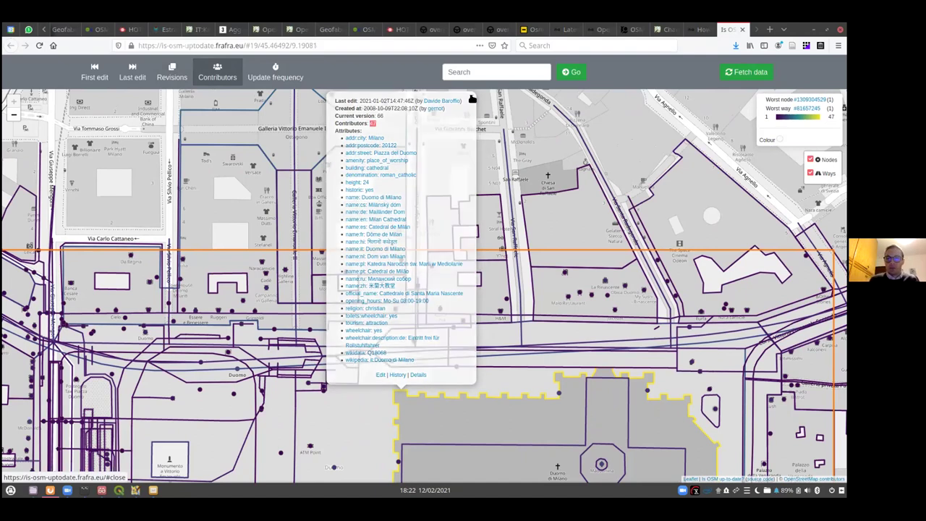
Step: Show the map by update frequency and inspect the surveillance camera, the underground footway, its southern end node and the gabled cathedral building part
left_click_drag(289, 412, 390, 257)
left_click(276, 72)
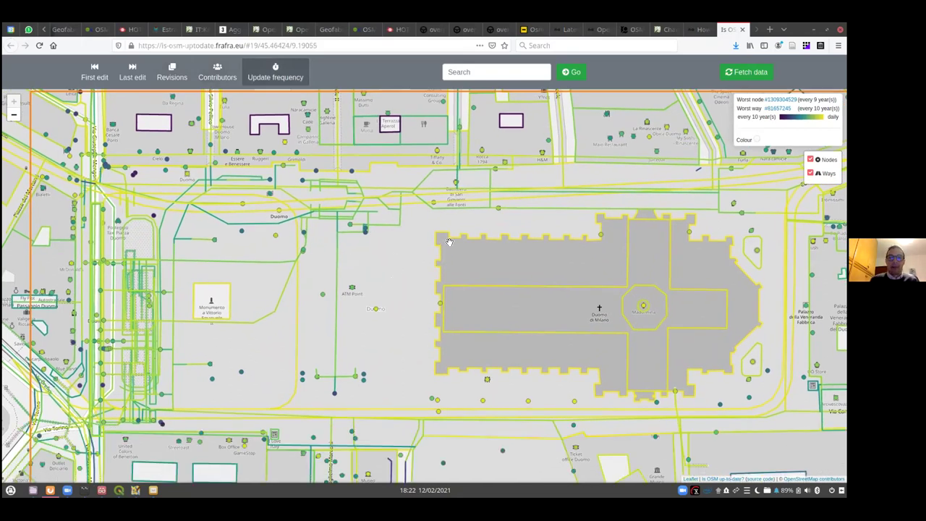
left_click(366, 230)
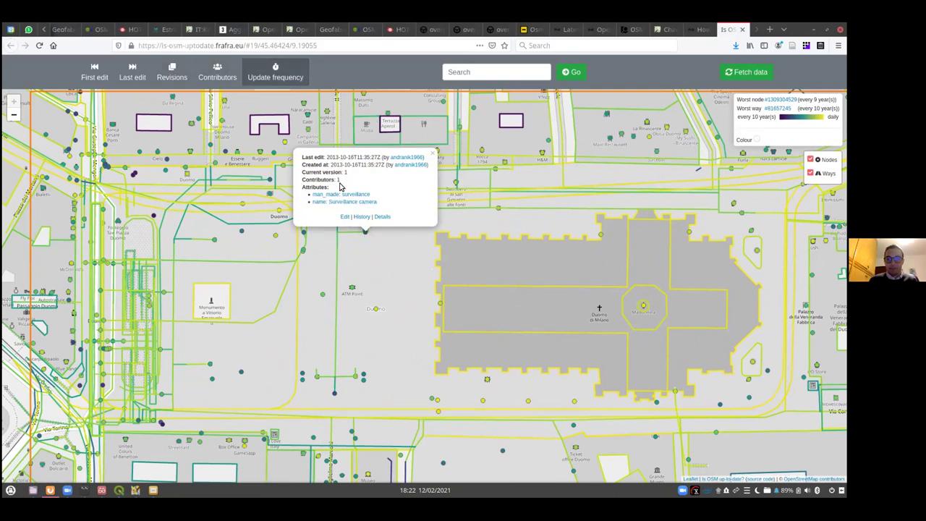
left_click(336, 252)
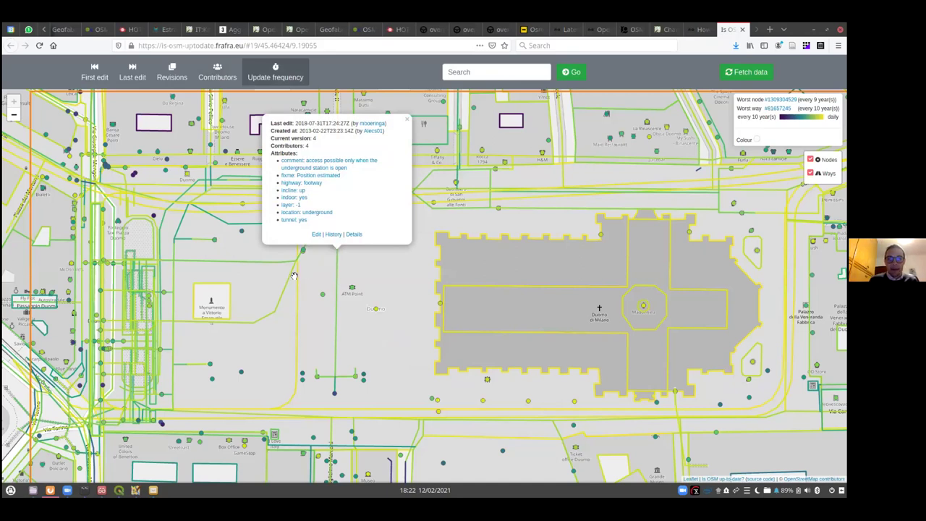
left_click(333, 395)
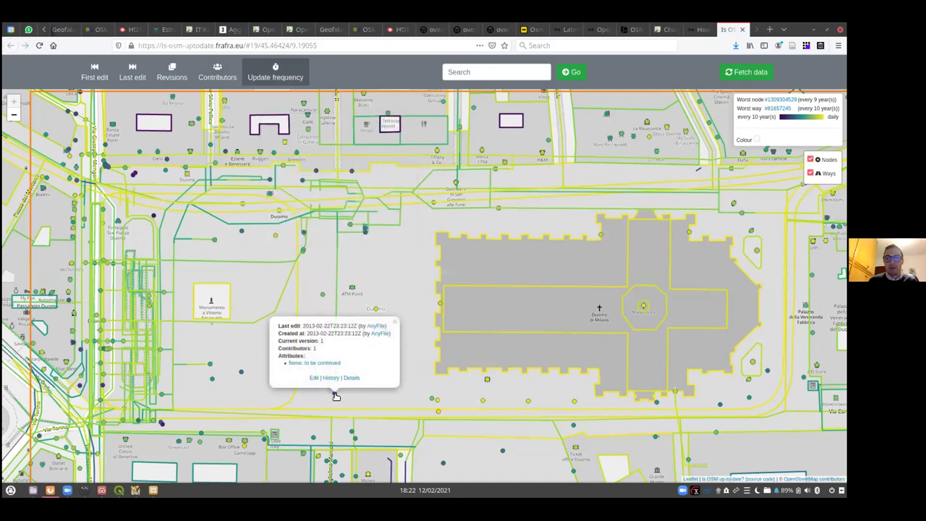
left_click(454, 286)
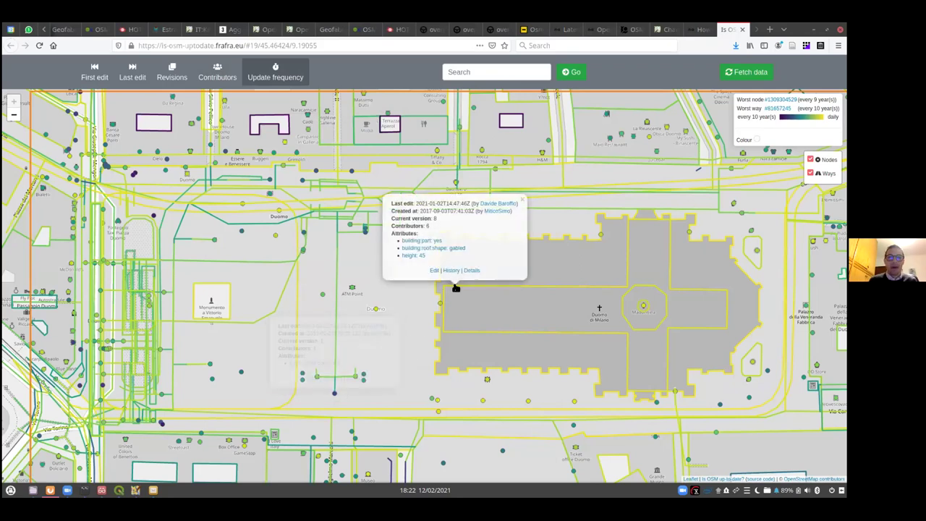
left_click(523, 202)
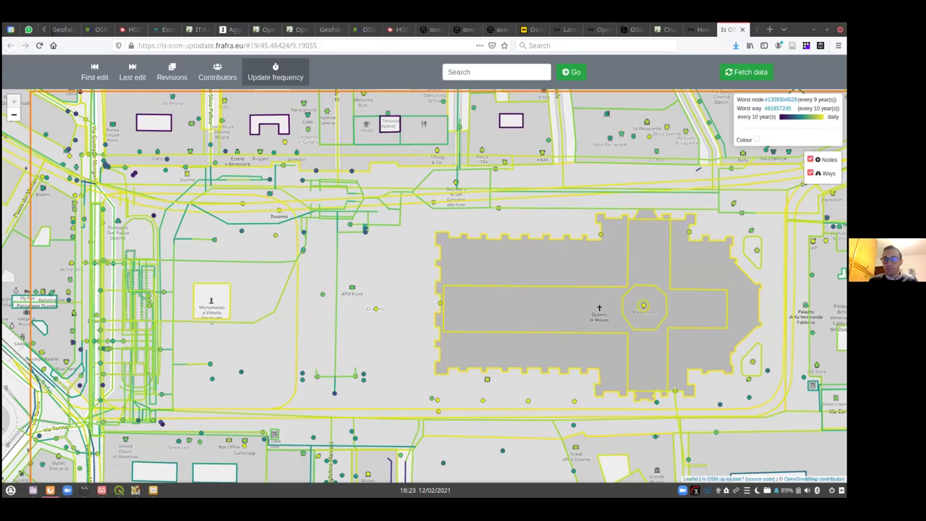
key("alt+Tab")
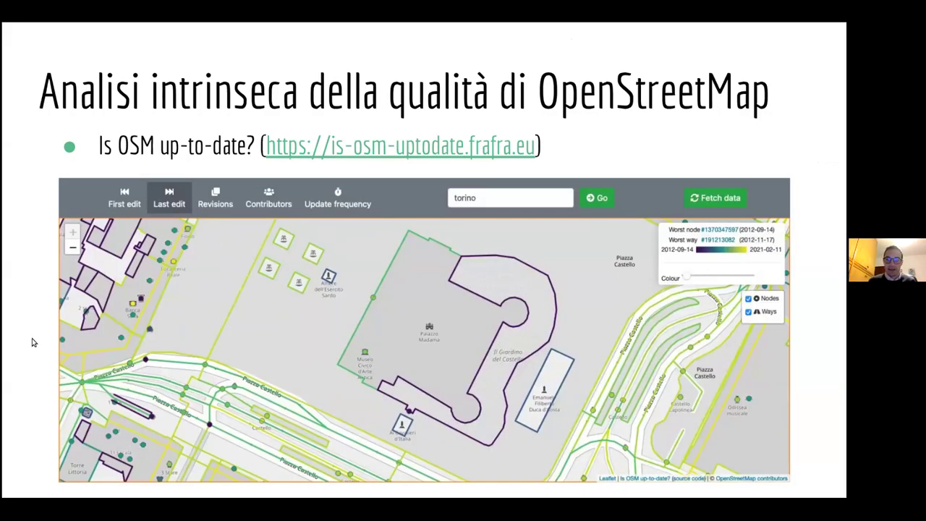
key("Right")
key("Left")
left_click(31, 343)
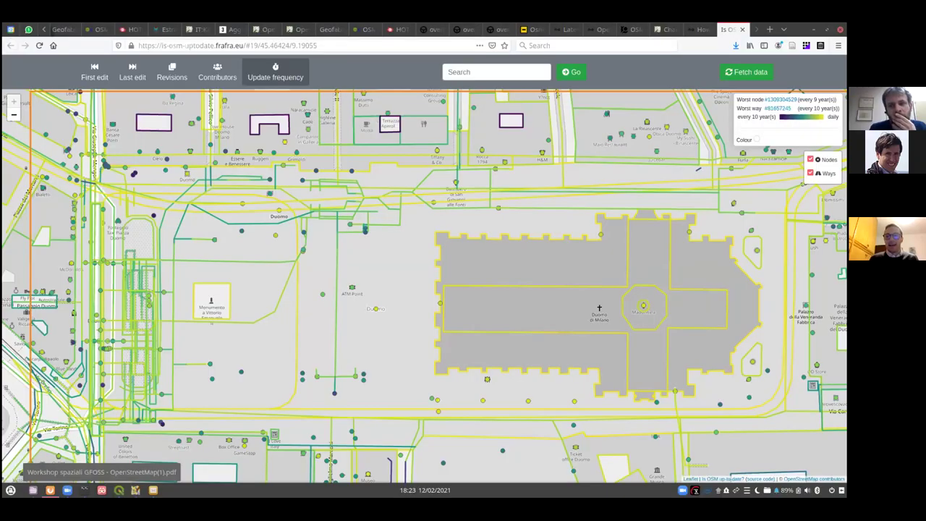
mouse_move(5, 389)
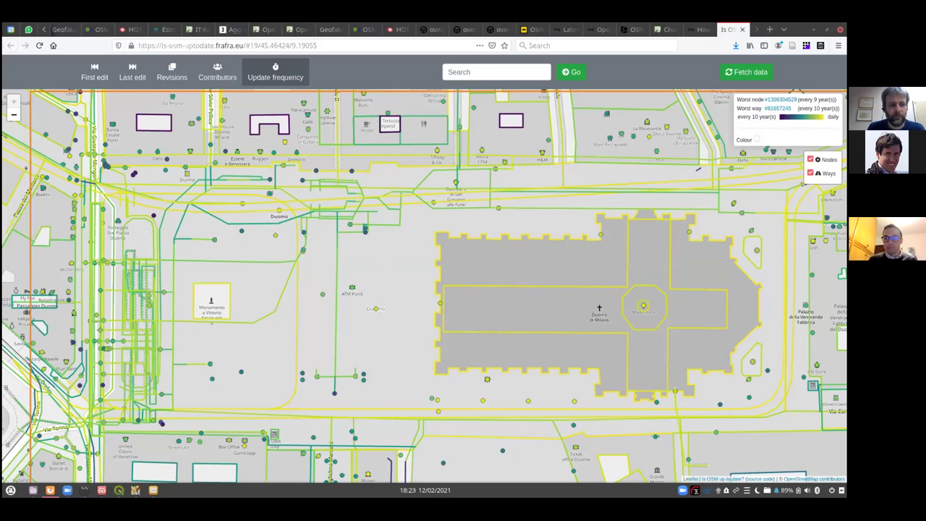
Step: Switch to the presentation and advance to the "Dove trovare informazioni e aiuto" slide
key("alt+Tab")
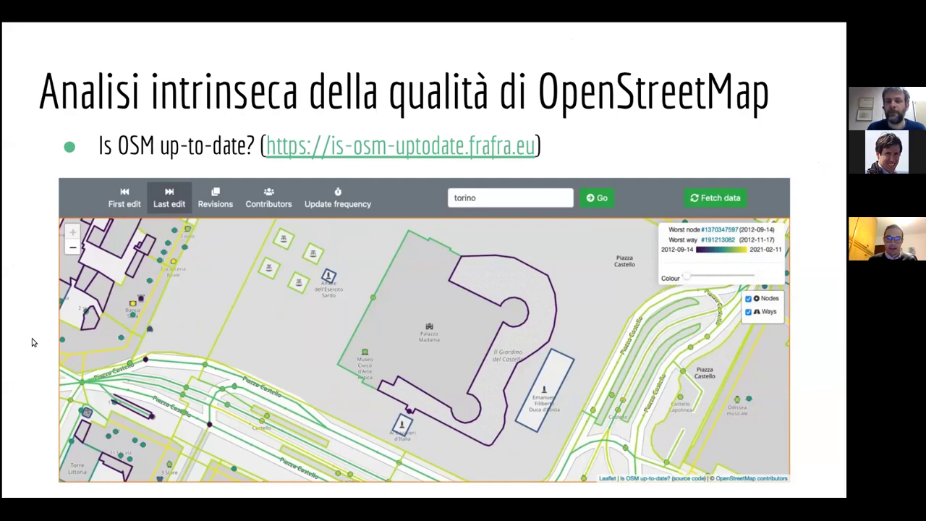
key("Right")
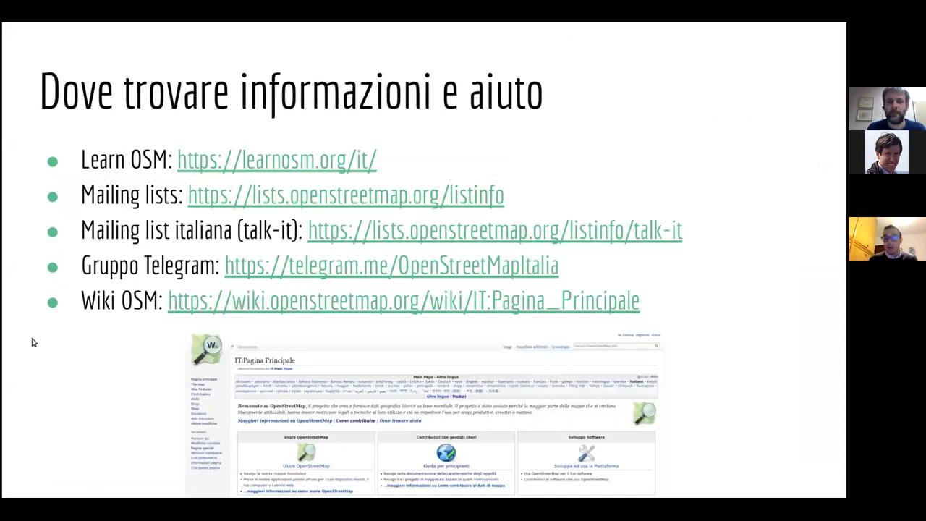
key("Left")
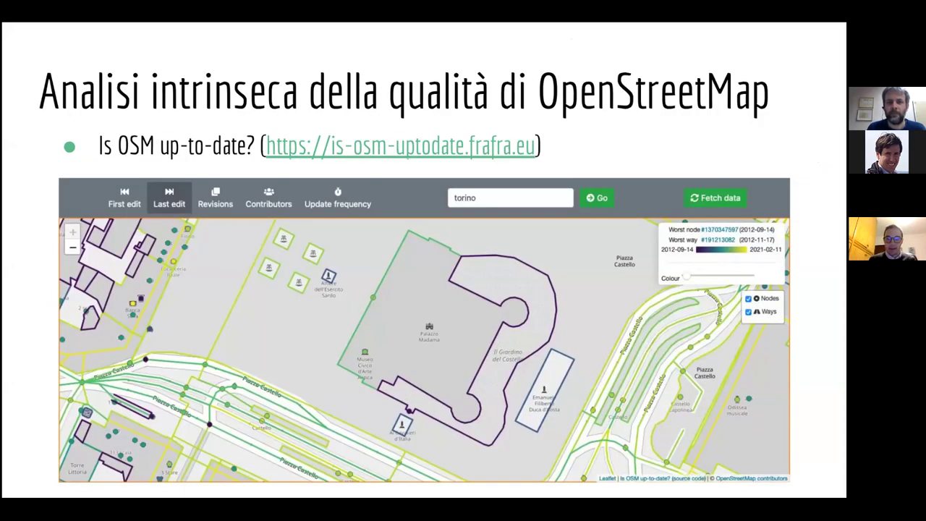
left_click(32, 343)
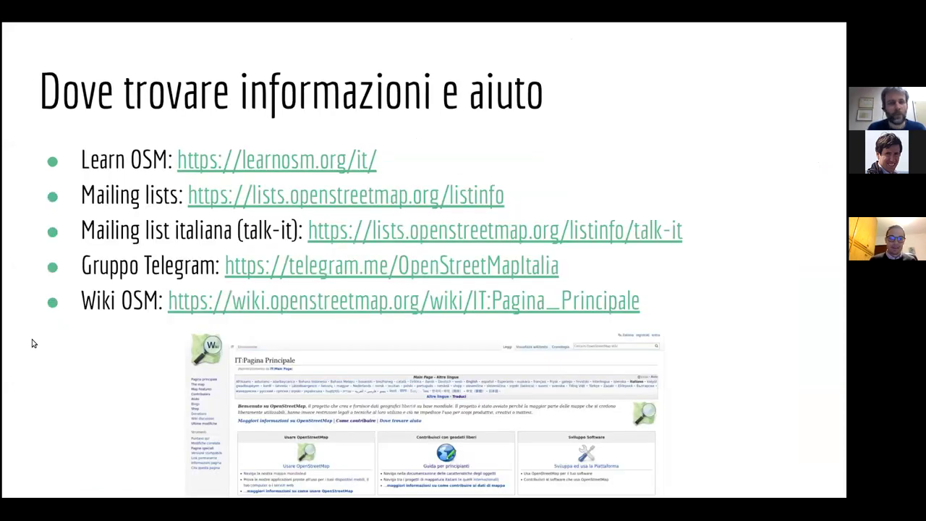